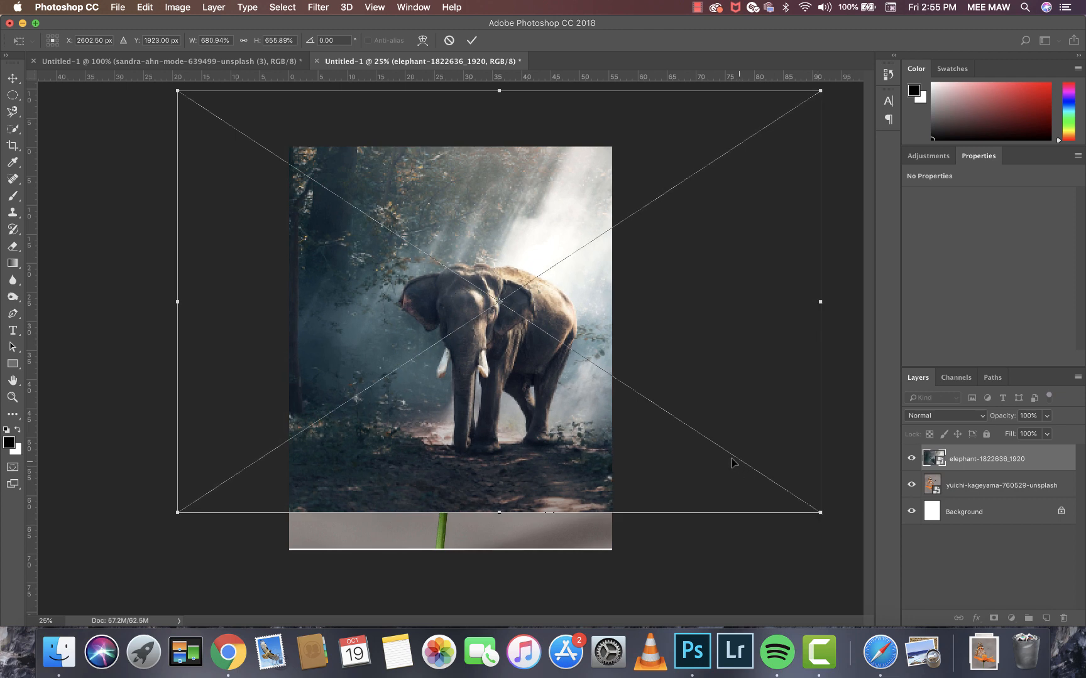
Step: Place the elephant photo and reposition it so that it covers the whole canvas with the elephant near the middle
{"action": "key", "text": "Return"}
{"action": "key", "text": "super+t"}
{"action": "mouse_move", "coordinate": [639, 403]}
{"action": "left_mouse_down"}
{"action": "mouse_move", "coordinate": [603, 458]}
{"action": "mouse_move", "coordinate": [612, 451]}
{"action": "left_mouse_up"}
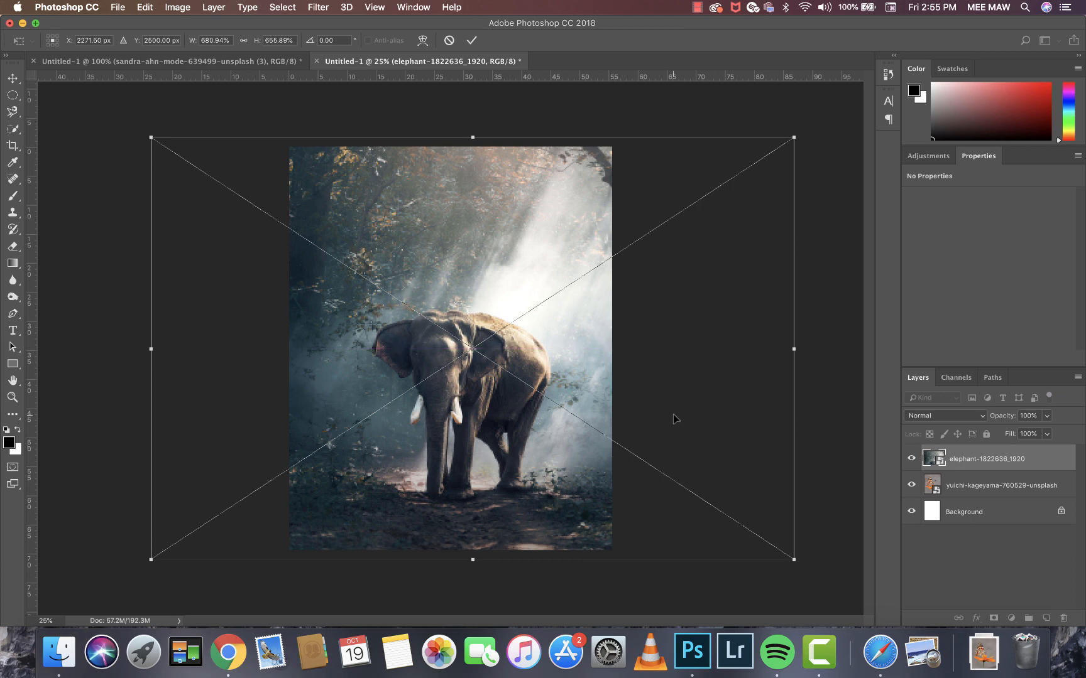
{"action": "key", "text": "Return"}
{"action": "key", "text": "super+t"}
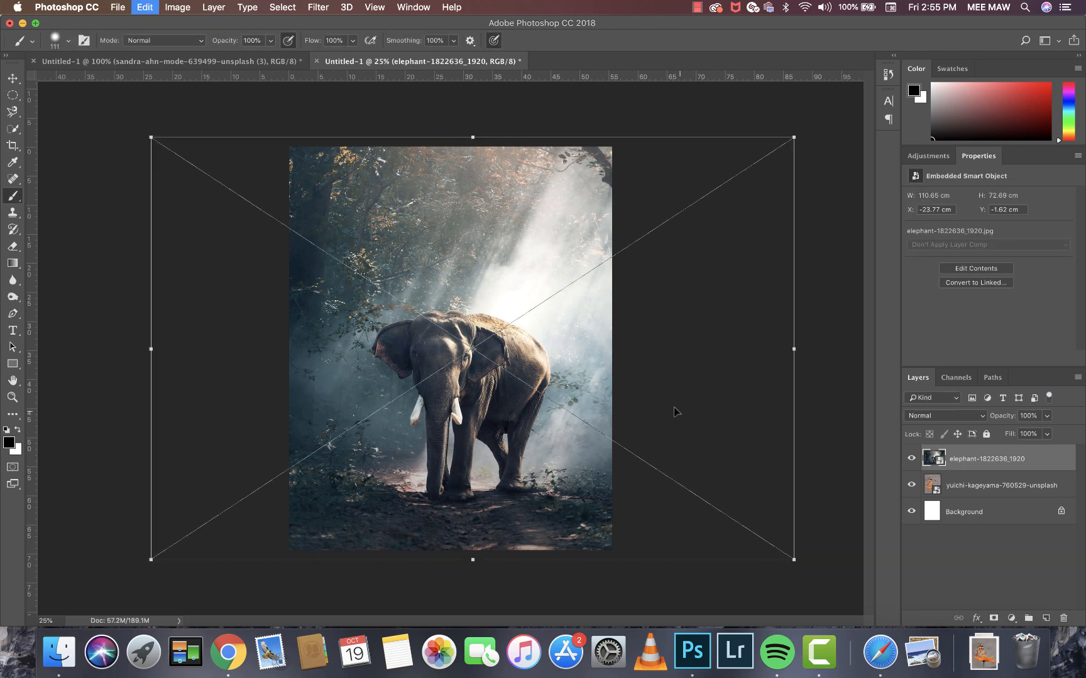
{"action": "left_click_drag", "start_coordinate": [622, 400], "coordinate": [616, 400]}
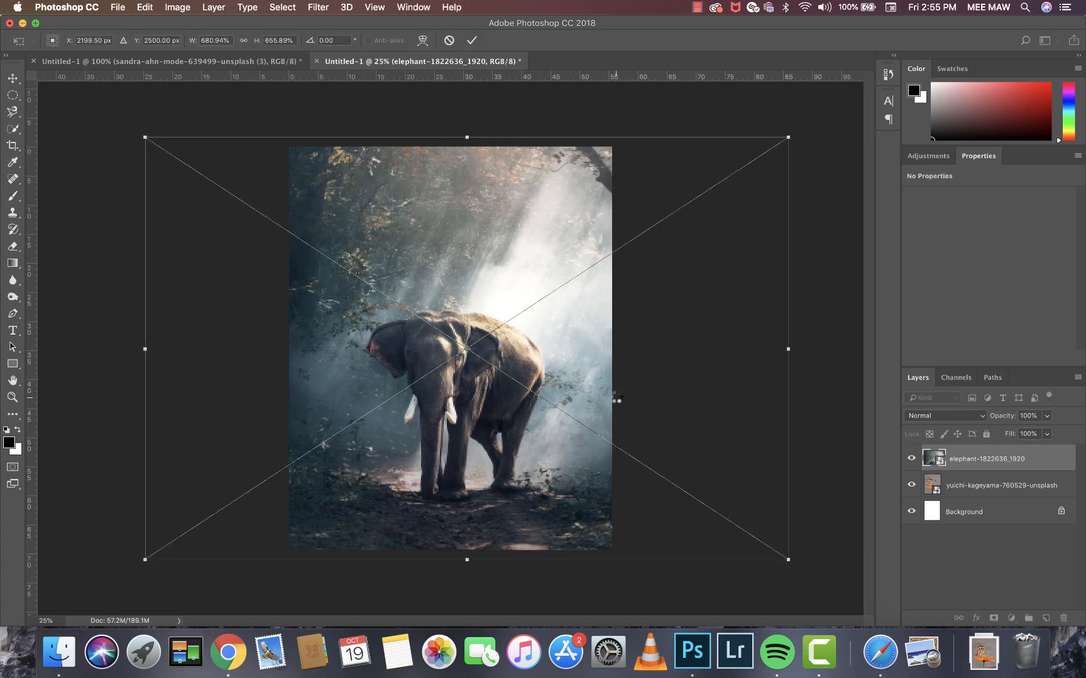
{"action": "key", "text": "Return"}
Step: Reorder the layers so that the elephant layer sits directly below the butterfly layer
{"action": "left_click", "coordinate": [932, 487]}
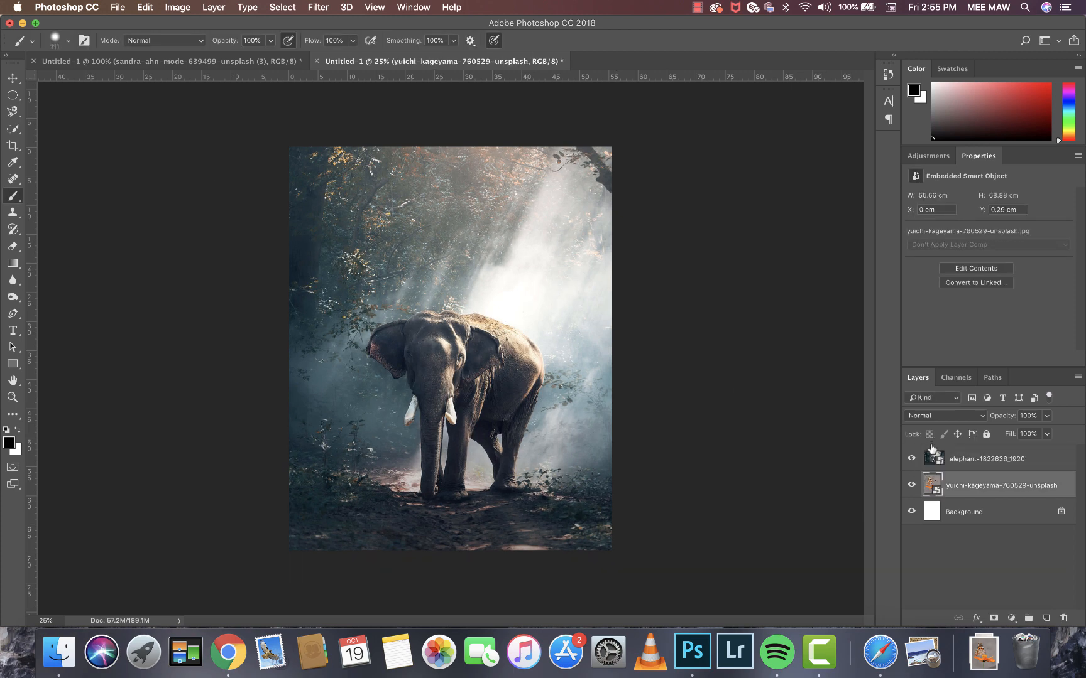
{"action": "left_click_drag", "start_coordinate": [936, 457], "coordinate": [936, 484]}
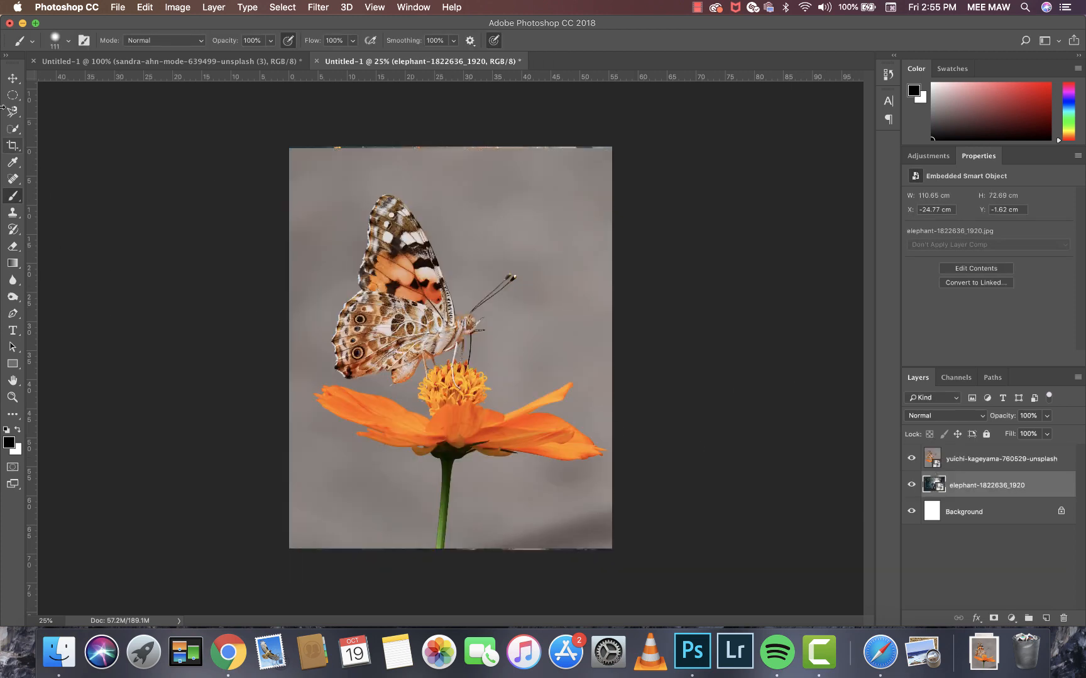
{"action": "key", "text": "super+equal"}
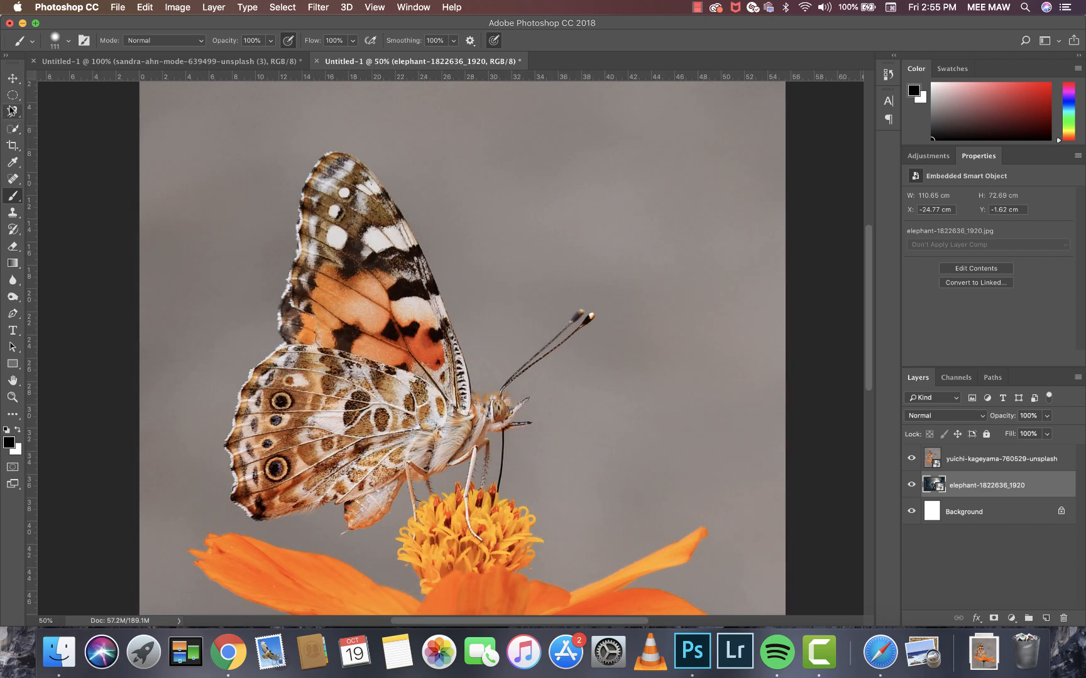
{"action": "left_click", "coordinate": [11, 110]}
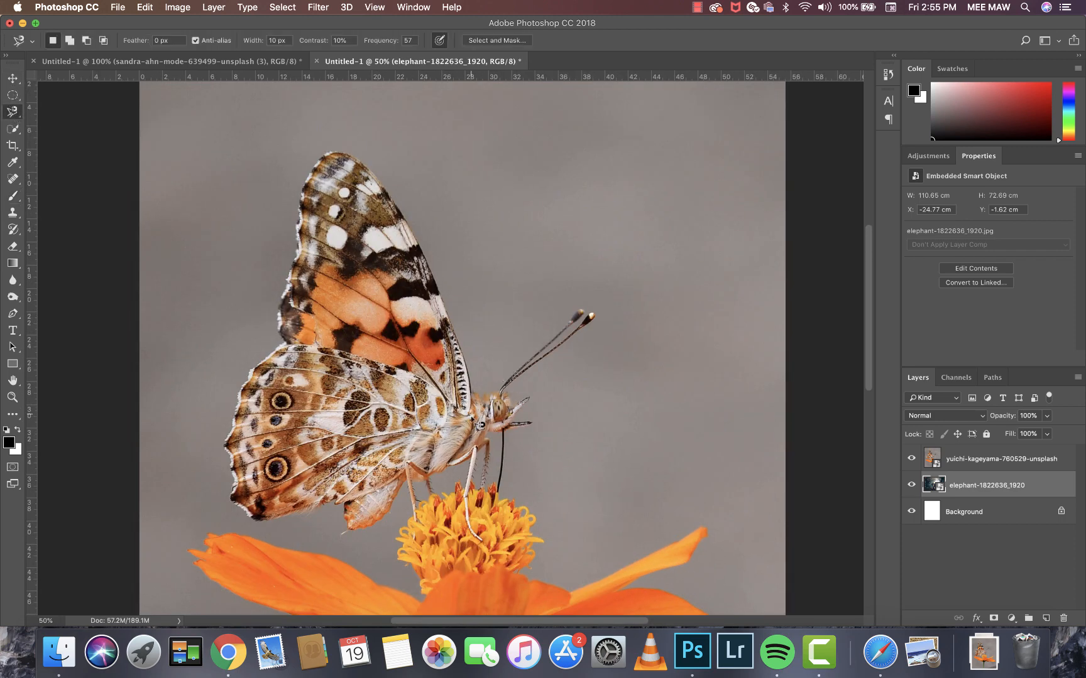
{"action": "left_click", "coordinate": [476, 417]}
{"action": "scroll", "coordinate": [443, 303], "scroll_direction": "up", "scroll_amount": 3}
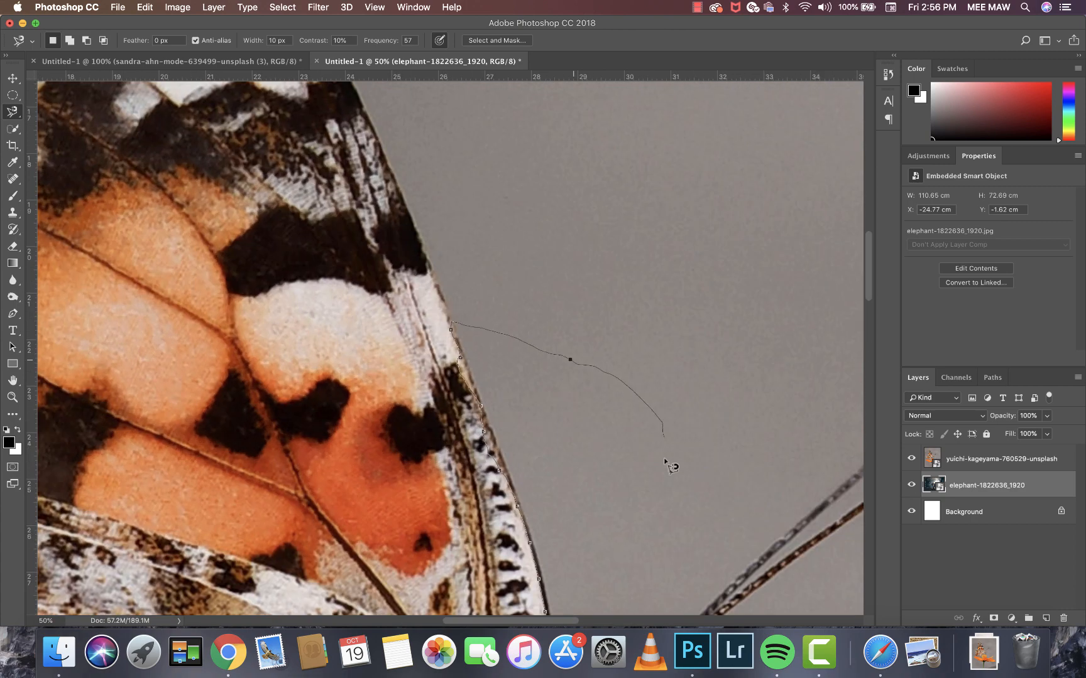
{"action": "scroll", "coordinate": [628, 503], "scroll_direction": "down", "scroll_amount": 3}
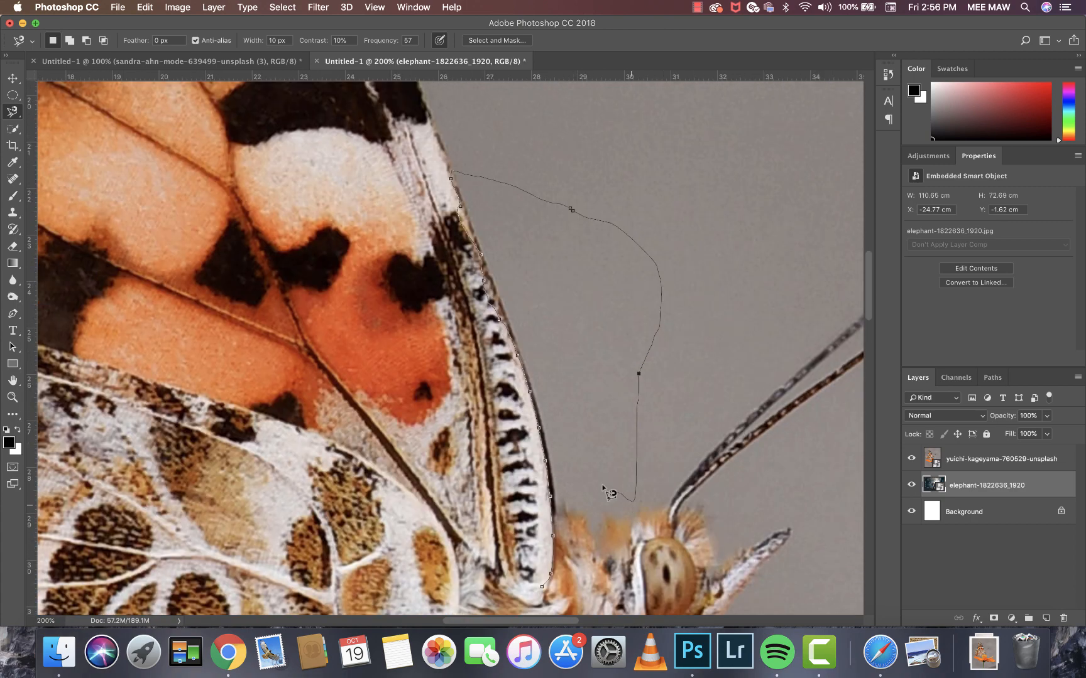
{"action": "left_click", "coordinate": [541, 588]}
{"action": "key", "text": "super+d"}
{"action": "key", "text": "super+minus"}
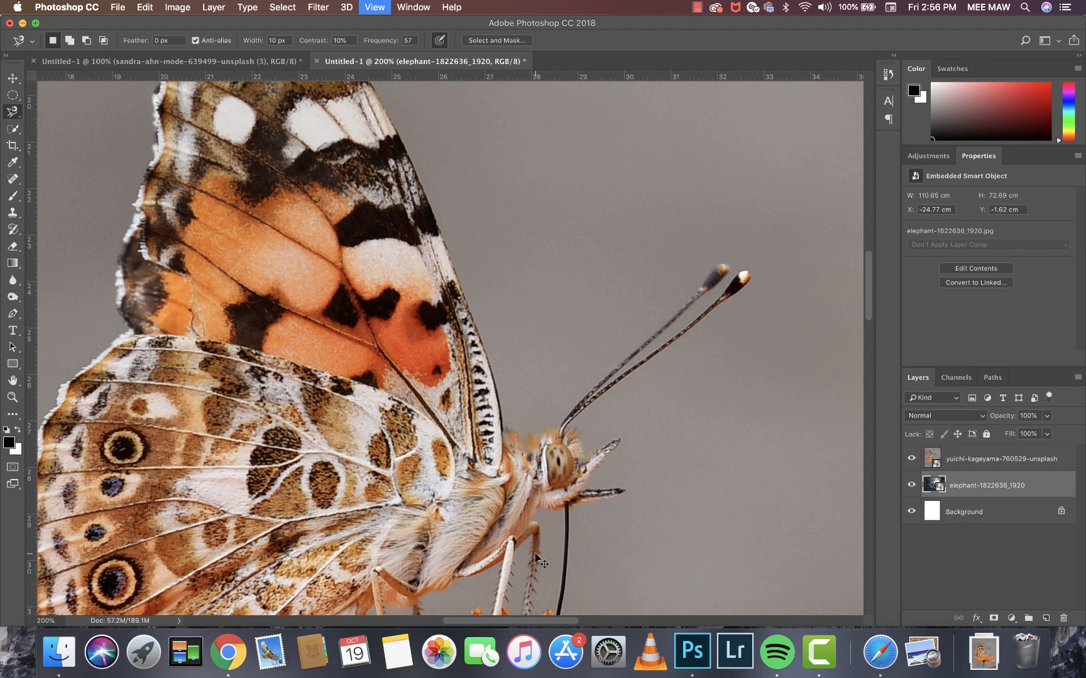
{"action": "key", "text": "super+minus"}
{"action": "key", "text": "super+minus"}
{"action": "key", "text": "super+minus"}
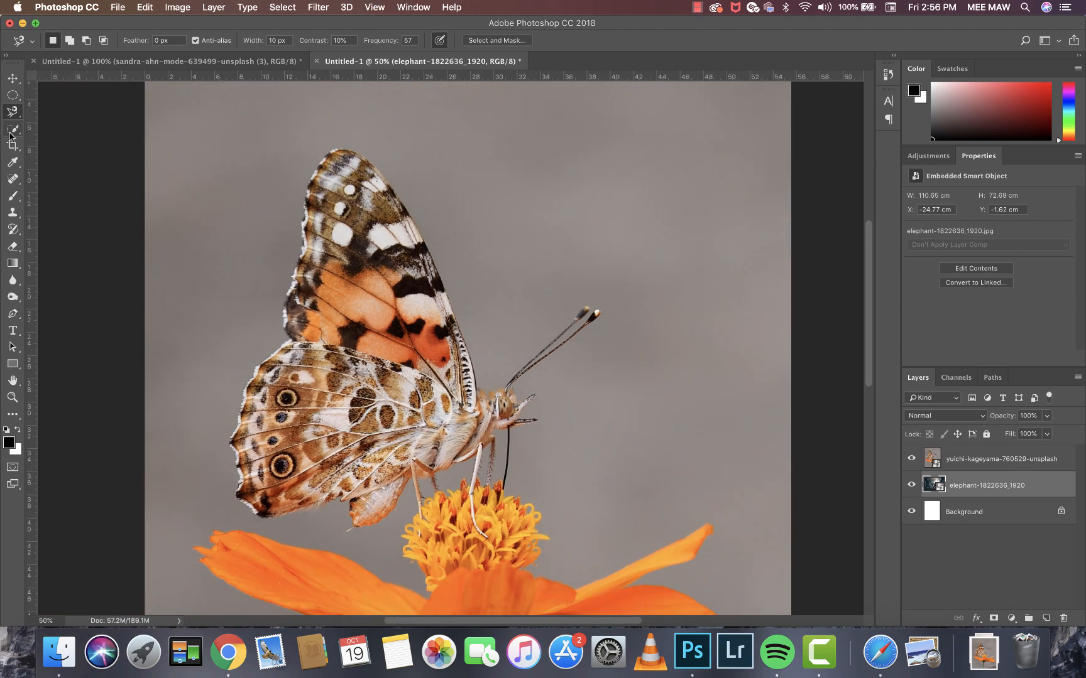
Step: Start a Pen tool path at the base of the butterfly's upper wing, beside the head, with the first anchor points
{"action": "left_click", "coordinate": [12, 313]}
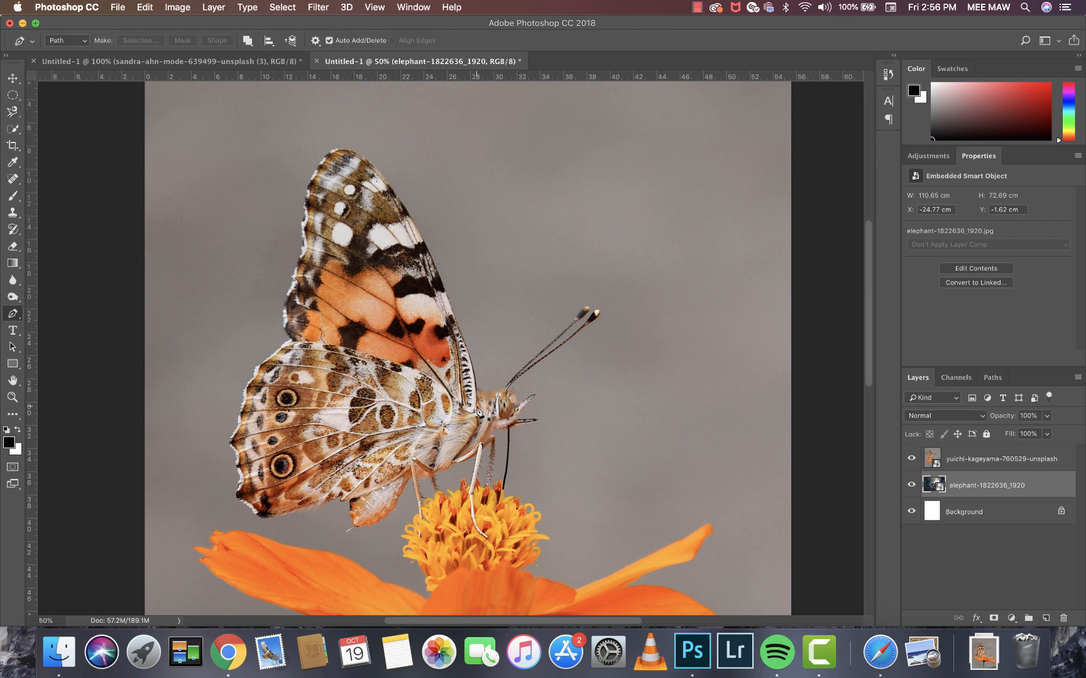
{"action": "left_click", "coordinate": [473, 409]}
{"action": "key", "text": "super+plus"}
{"action": "key", "text": "super+plus"}
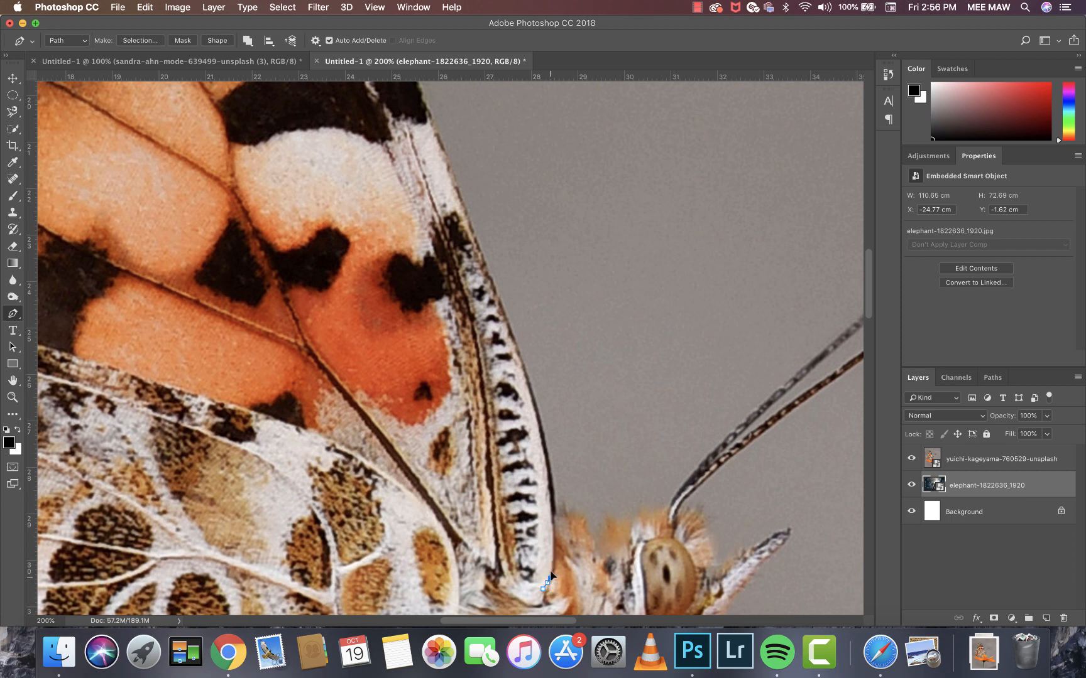
{"action": "left_click", "coordinate": [553, 536]}
{"action": "left_click", "coordinate": [553, 512]}
{"action": "left_click_drag", "start_coordinate": [451, 164], "coordinate": [370, 86]}
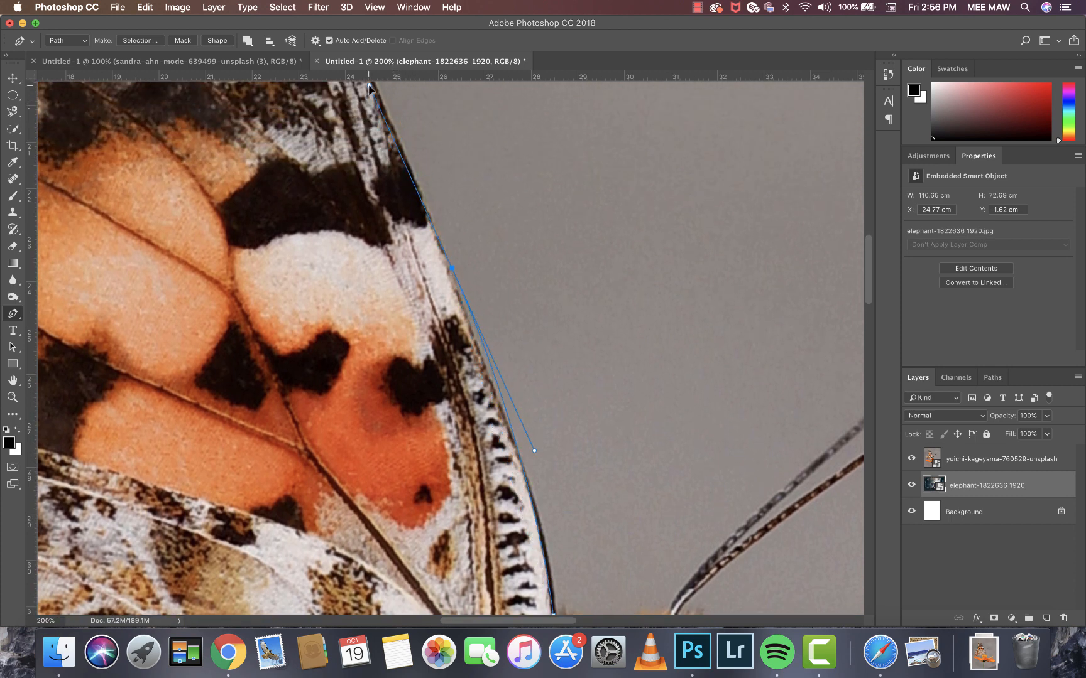
{"action": "key", "text": "super+z"}
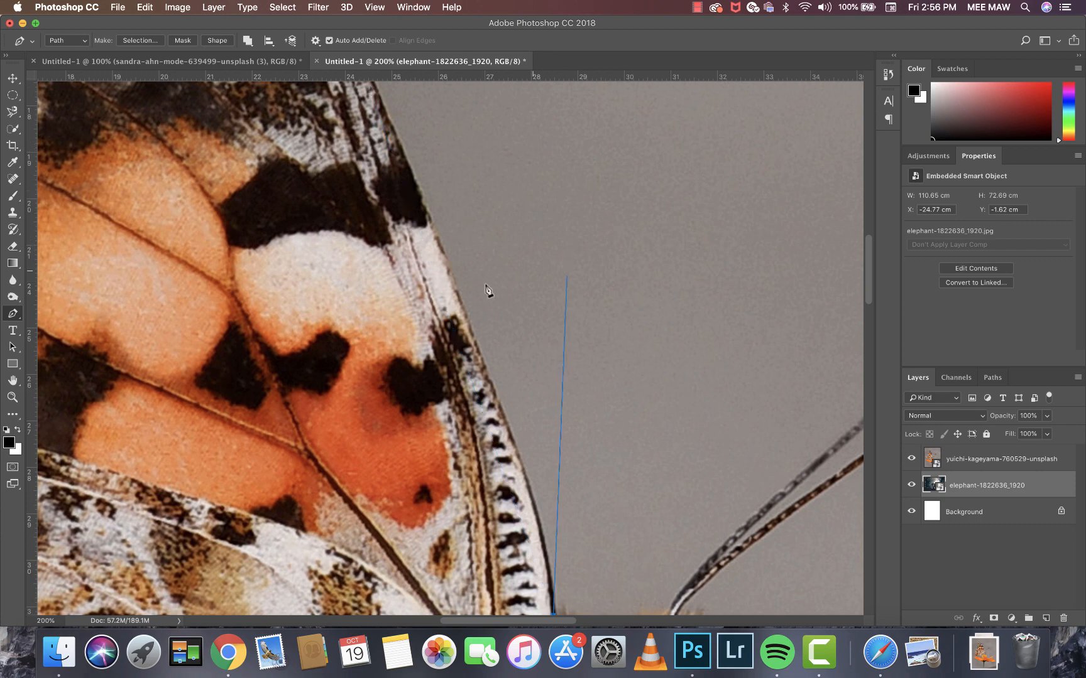
Step: Extend the path up the front edge of the upper wing, alongside the black-and-white dotted strip
{"action": "scroll", "coordinate": [507, 348], "scroll_direction": "down", "scroll_amount": 5}
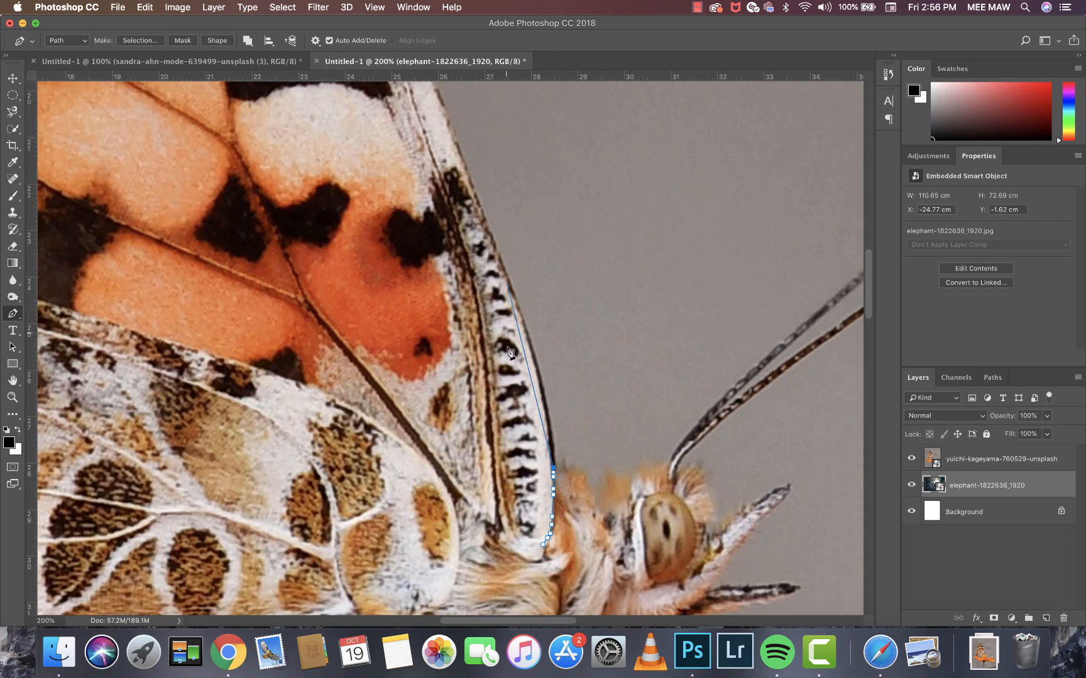
{"action": "left_click", "coordinate": [552, 430]}
{"action": "left_click_drag", "start_coordinate": [510, 277], "coordinate": [504, 259]}
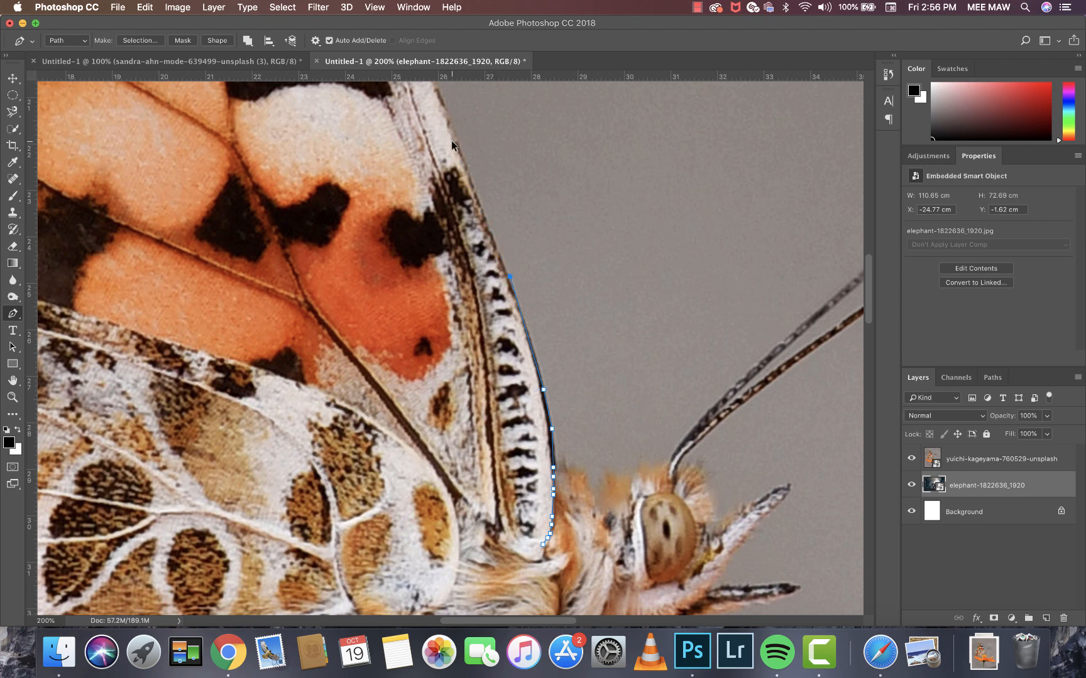
{"action": "key", "text": "super+z"}
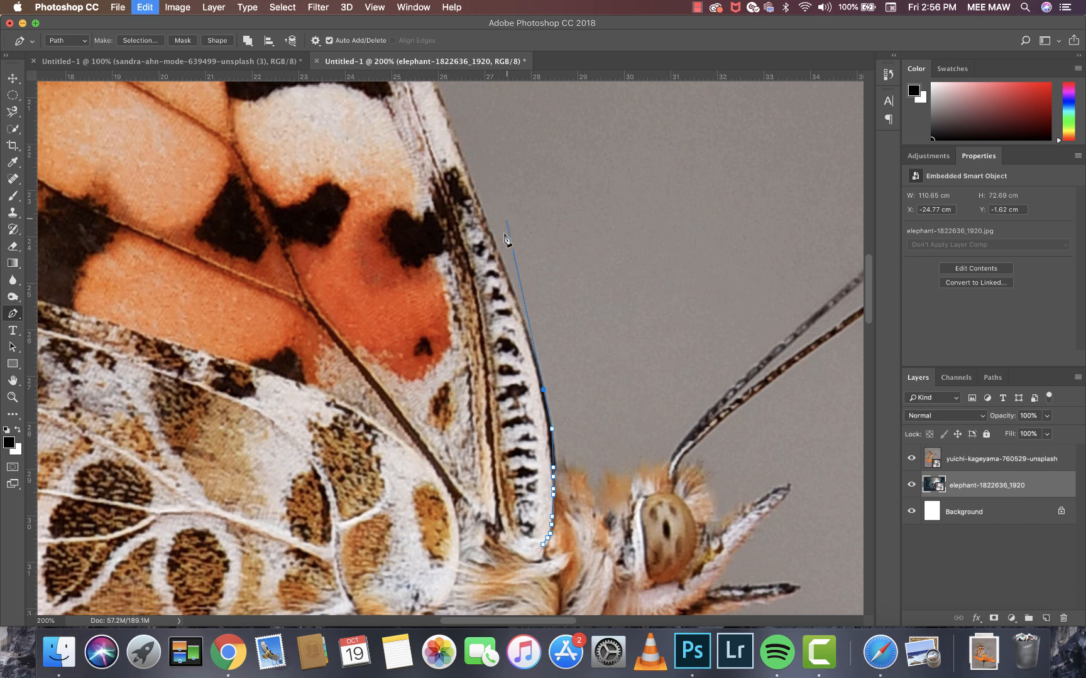
{"action": "left_click", "coordinate": [515, 299]}
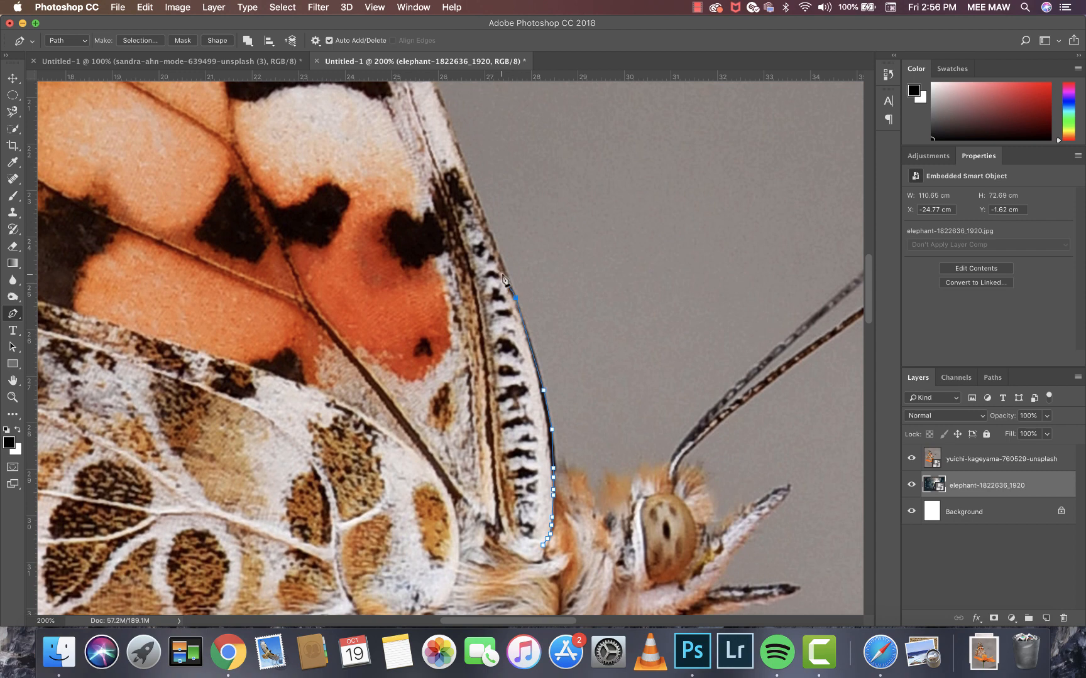
Step: Continue the path with widely spaced anchor points along the upper wing's front edge to its rounded tip
{"action": "scroll", "coordinate": [497, 307], "scroll_direction": "up", "scroll_amount": 5}
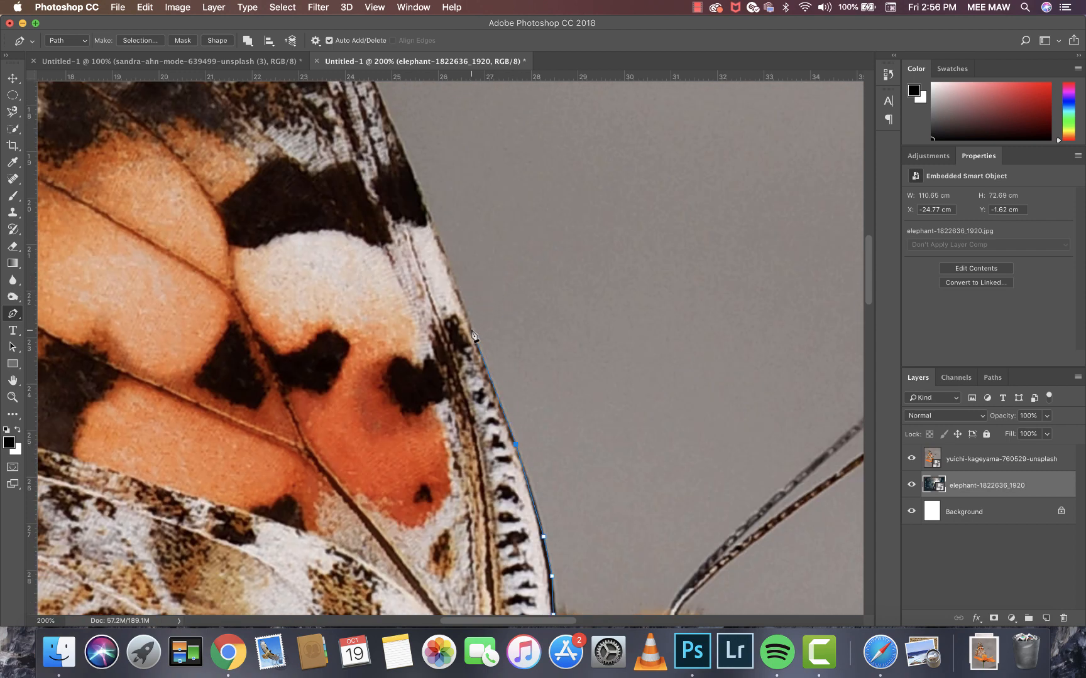
{"action": "left_click", "coordinate": [433, 226]}
{"action": "scroll", "coordinate": [433, 226], "scroll_direction": "up", "scroll_amount": 3}
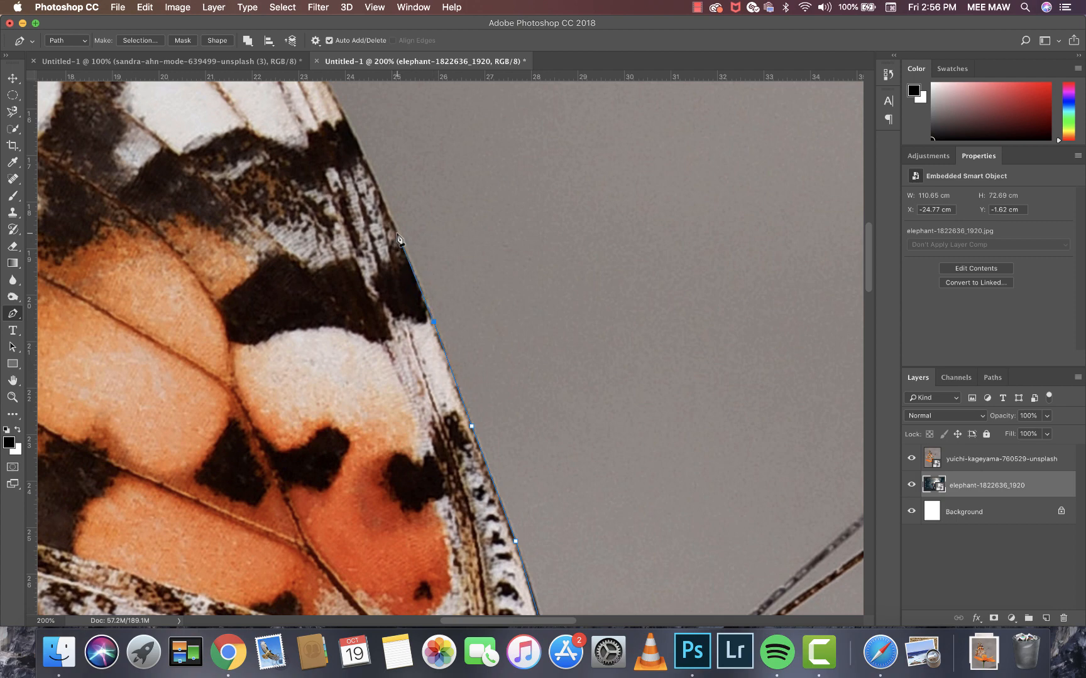
{"action": "left_click", "coordinate": [398, 236]}
{"action": "scroll", "coordinate": [380, 231], "scroll_direction": "up", "scroll_amount": 5}
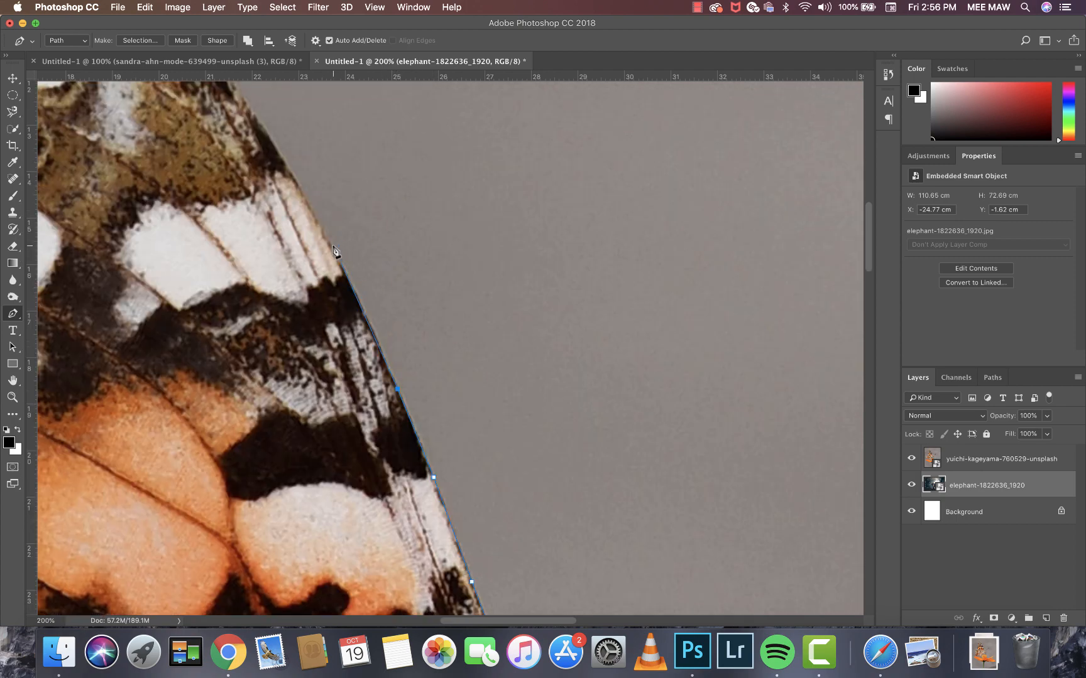
{"action": "scroll", "coordinate": [291, 227], "scroll_direction": "up", "scroll_amount": 4}
{"action": "left_click", "coordinate": [264, 275]}
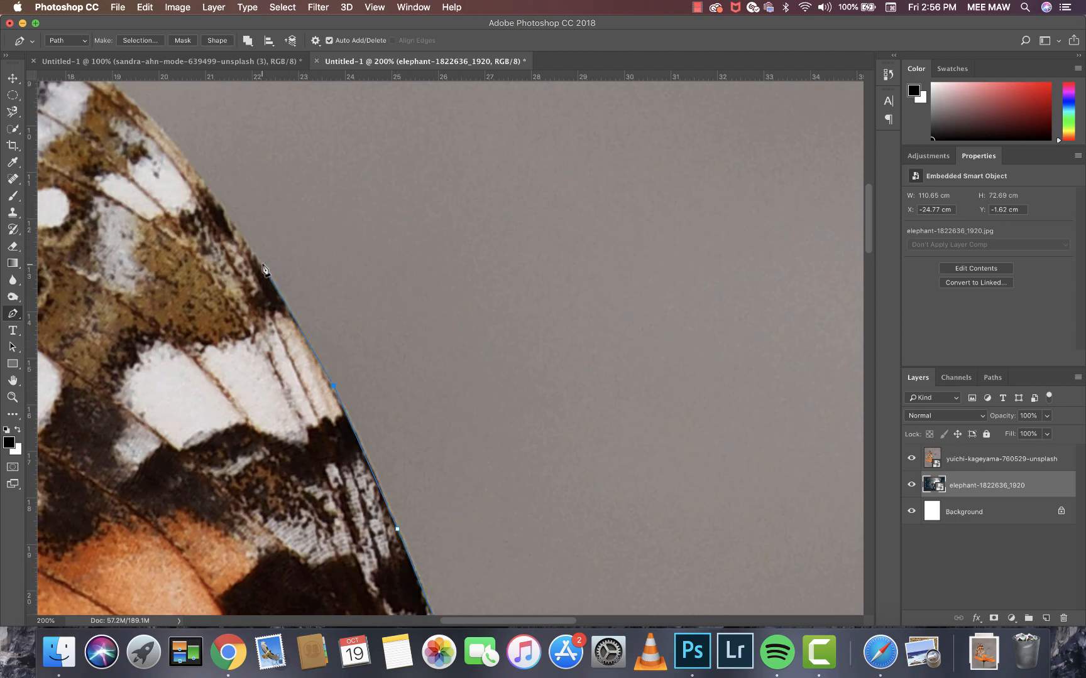
{"action": "scroll", "coordinate": [226, 252], "scroll_direction": "up", "scroll_amount": 3}
{"action": "left_click", "coordinate": [186, 272]}
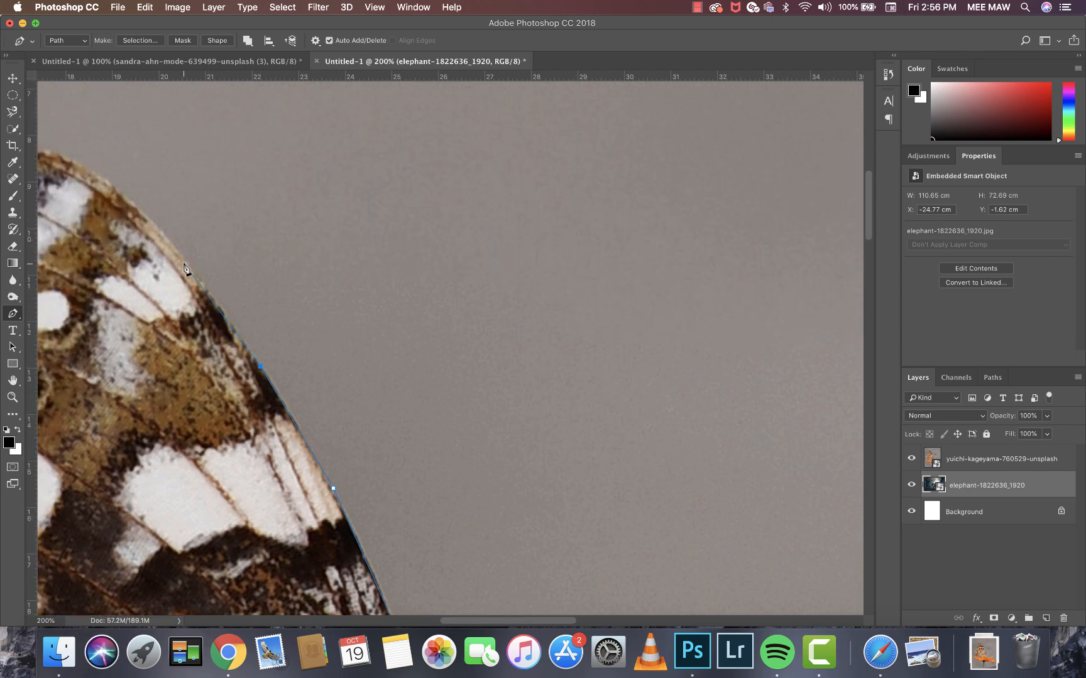
{"action": "scroll", "coordinate": [186, 267], "scroll_direction": "up", "scroll_amount": 3}
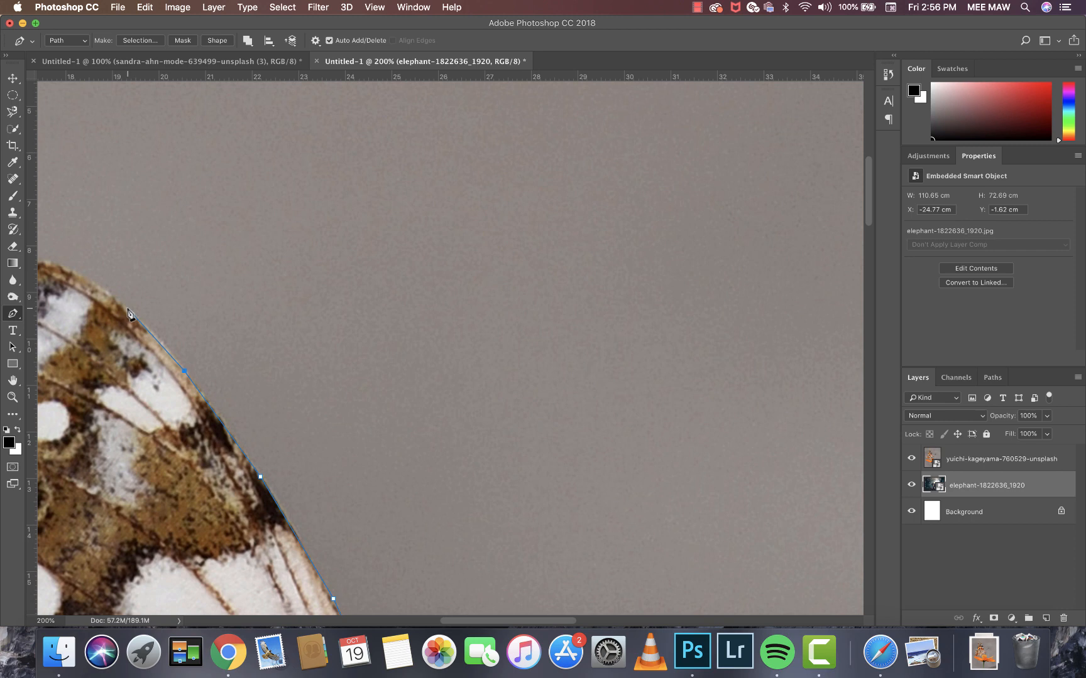
{"action": "scroll", "coordinate": [128, 311], "scroll_direction": "left", "scroll_amount": 6}
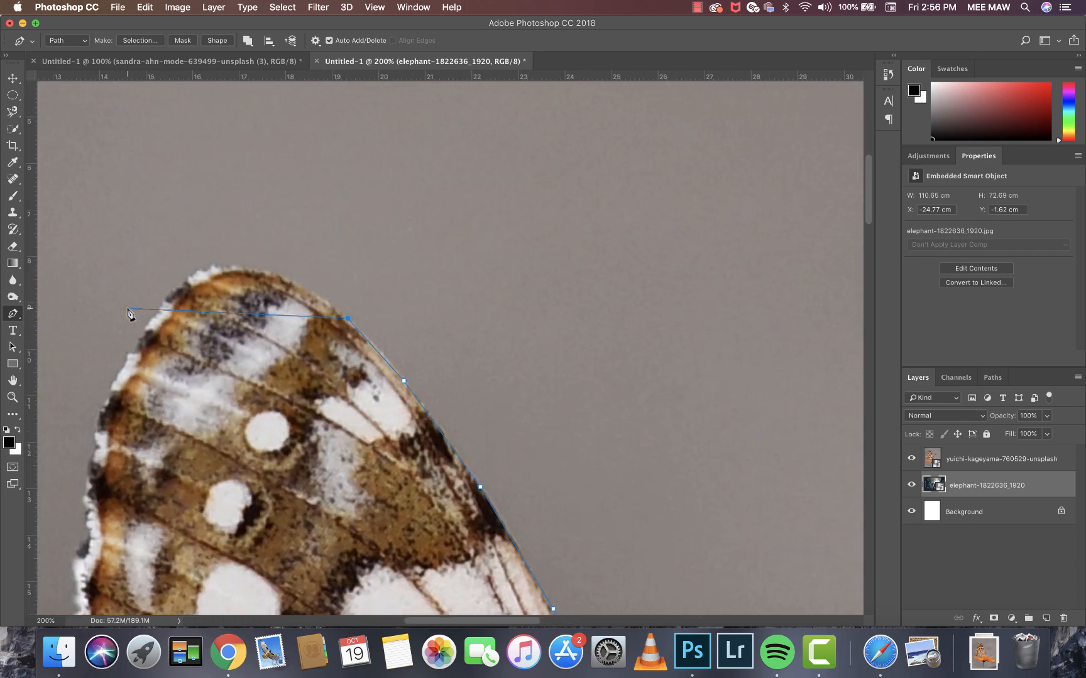
{"action": "left_click", "coordinate": [309, 289]}
{"action": "left_click", "coordinate": [270, 276]}
{"action": "left_click", "coordinate": [230, 268]}
{"action": "left_click", "coordinate": [205, 268]}
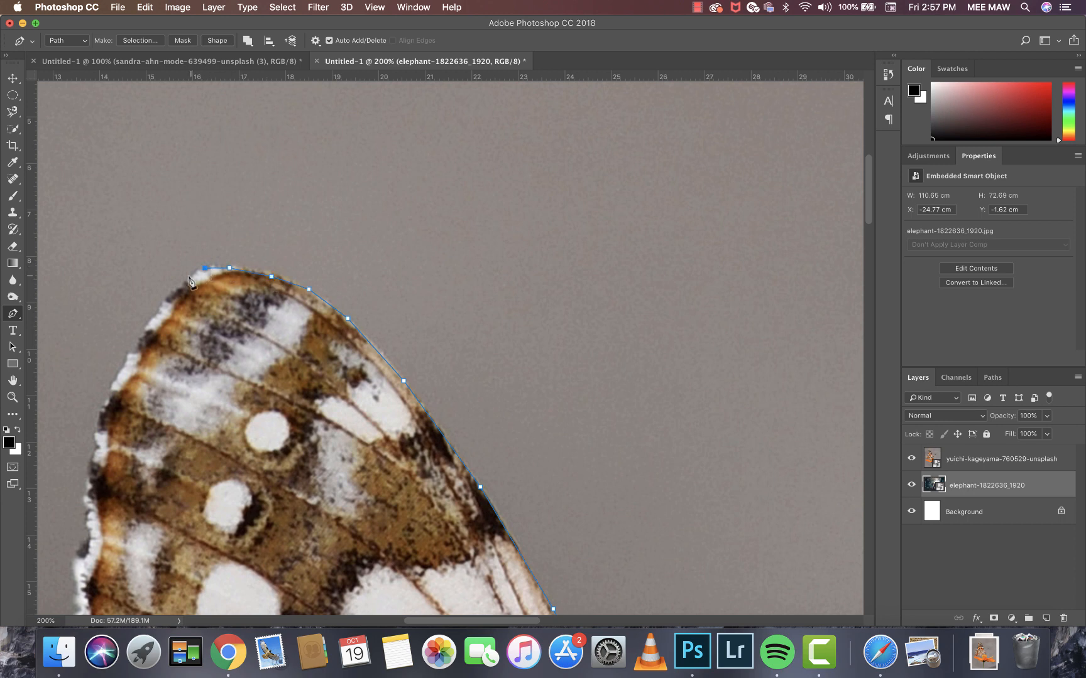
{"action": "left_click", "coordinate": [181, 285]}
{"action": "key", "text": "super+alt+z"}
{"action": "key", "text": "super+alt+z"}
{"action": "key", "text": "super+alt+z"}
{"action": "key", "text": "super+alt+z"}
Step: Trace the path around the upper wing's tip and onto its outer edge, just inside the white fringe
{"action": "left_click", "coordinate": [234, 271]}
{"action": "left_click", "coordinate": [184, 292]}
{"action": "left_click", "coordinate": [175, 302]}
{"action": "left_click", "coordinate": [173, 314]}
{"action": "left_click", "coordinate": [159, 329]}
{"action": "left_click", "coordinate": [149, 346]}
{"action": "left_click", "coordinate": [145, 351]}
{"action": "left_click", "coordinate": [142, 362]}
{"action": "left_click", "coordinate": [139, 371]}
{"action": "left_click", "coordinate": [120, 391]}
Step: Trace the upper wing's outer edge with closely spaced anchor points, down past the first protruding dark corner beside the white spots
{"action": "scroll", "coordinate": [118, 377], "scroll_direction": "down", "scroll_amount": 4}
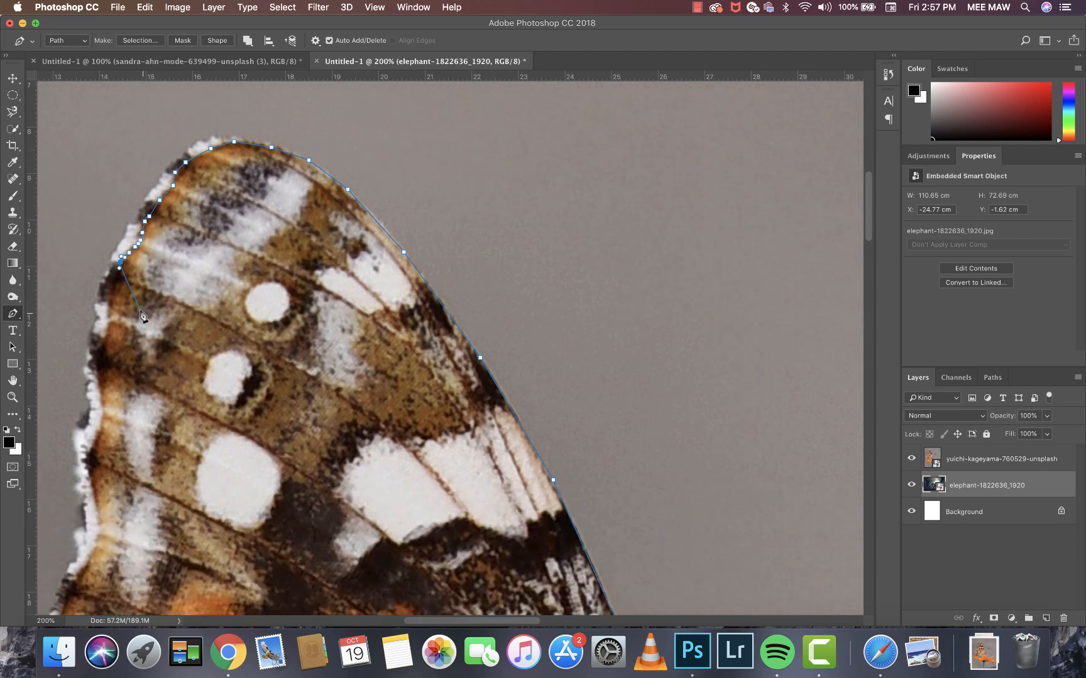
{"action": "left_click", "coordinate": [110, 293]}
{"action": "left_click", "coordinate": [108, 309]}
{"action": "left_click", "coordinate": [108, 314]}
{"action": "left_click", "coordinate": [108, 320]}
{"action": "left_click", "coordinate": [108, 325]}
{"action": "left_click", "coordinate": [105, 336]}
{"action": "left_click", "coordinate": [102, 342]}
{"action": "left_click", "coordinate": [98, 347]}
{"action": "left_click", "coordinate": [95, 352]}
{"action": "left_click", "coordinate": [92, 355]}
{"action": "left_click", "coordinate": [88, 359]}
{"action": "left_click", "coordinate": [94, 373]}
{"action": "left_click", "coordinate": [98, 377]}
{"action": "left_click", "coordinate": [101, 387]}
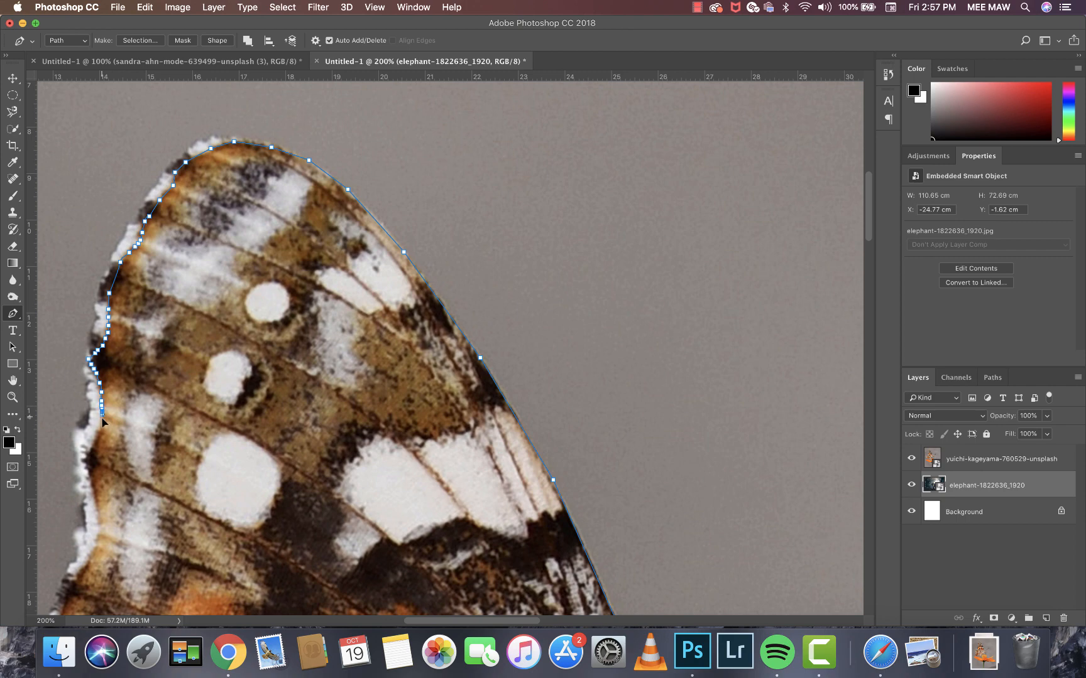
Step: Carry the path down the outer edge, past the second dark notch, to the start of the wing's orange area
{"action": "left_click", "coordinate": [97, 443]}
{"action": "left_click", "coordinate": [92, 470]}
{"action": "left_click", "coordinate": [92, 479]}
{"action": "left_click", "coordinate": [93, 487]}
{"action": "left_click", "coordinate": [93, 496]}
{"action": "left_click", "coordinate": [94, 506]}
{"action": "scroll", "coordinate": [111, 506], "scroll_direction": "down", "scroll_amount": 3}
{"action": "left_click", "coordinate": [97, 416]}
{"action": "left_click", "coordinate": [98, 426]}
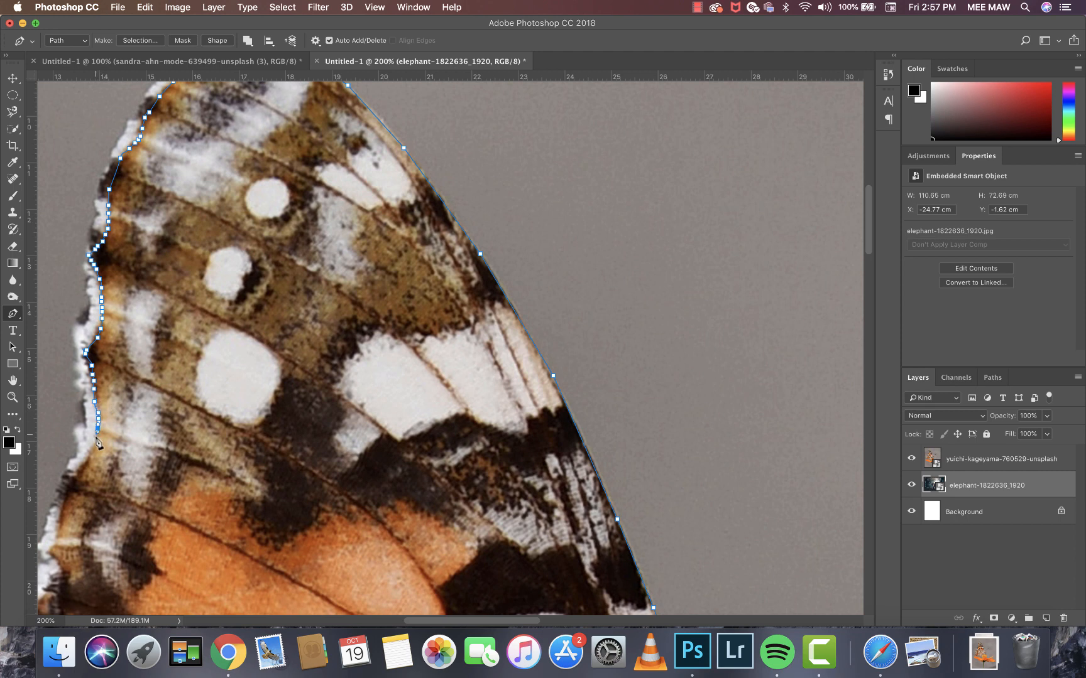
{"action": "left_click", "coordinate": [96, 437]}
{"action": "left_click", "coordinate": [93, 445]}
{"action": "left_click", "coordinate": [89, 454]}
{"action": "left_click", "coordinate": [84, 462]}
{"action": "left_click", "coordinate": [80, 469]}
{"action": "left_click", "coordinate": [75, 478]}
{"action": "left_click", "coordinate": [67, 496]}
{"action": "left_click", "coordinate": [65, 503]}
{"action": "left_click", "coordinate": [63, 509]}
Step: Trace the outer edge beside the orange area, inside the white fringe, to the upper part of the dark lobe
{"action": "scroll", "coordinate": [61, 543], "scroll_direction": "down", "scroll_amount": 7}
{"action": "scroll", "coordinate": [61, 544], "scroll_direction": "left", "scroll_amount": 8}
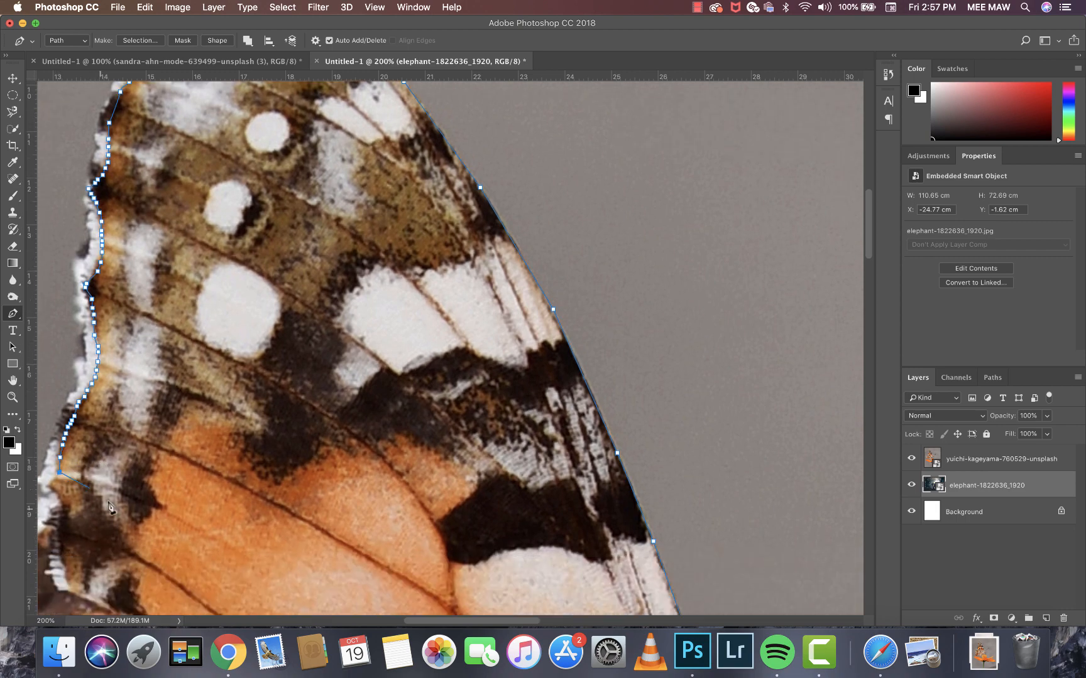
{"action": "scroll", "coordinate": [129, 483], "scroll_direction": "down", "scroll_amount": 3}
{"action": "scroll", "coordinate": [129, 483], "scroll_direction": "left", "scroll_amount": 1}
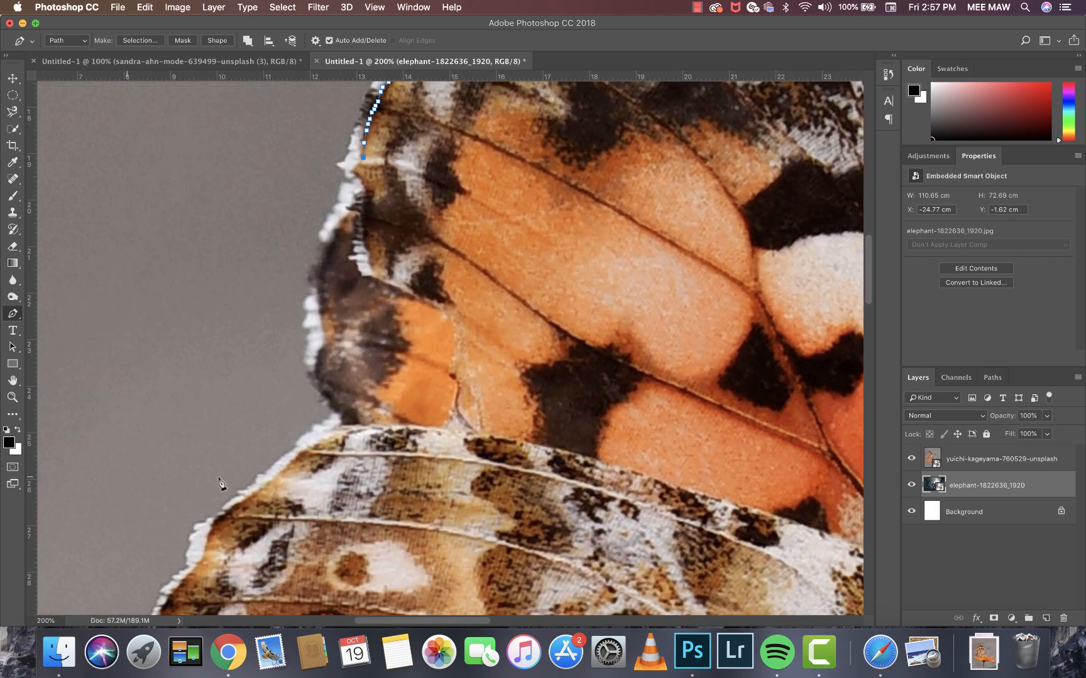
{"action": "left_click", "coordinate": [363, 157]}
{"action": "left_click", "coordinate": [361, 176]}
{"action": "left_click", "coordinate": [365, 185]}
{"action": "left_click", "coordinate": [357, 194]}
{"action": "left_click", "coordinate": [352, 204]}
{"action": "left_click", "coordinate": [344, 215]}
{"action": "left_click", "coordinate": [333, 238]}
{"action": "left_click", "coordinate": [324, 265]}
{"action": "left_click", "coordinate": [325, 272]}
Step: Outline the rest of the dark lobe down to where the upper wing meets the lower wing
{"action": "left_click", "coordinate": [320, 287]}
{"action": "left_click", "coordinate": [321, 301]}
{"action": "left_click", "coordinate": [323, 309]}
{"action": "left_click", "coordinate": [327, 325]}
{"action": "left_click", "coordinate": [328, 346]}
{"action": "left_click", "coordinate": [324, 349]}
{"action": "left_click", "coordinate": [317, 359]}
{"action": "left_click", "coordinate": [316, 366]}
{"action": "left_click", "coordinate": [317, 370]}
{"action": "left_click", "coordinate": [318, 376]}
{"action": "left_click", "coordinate": [321, 382]}
{"action": "left_click", "coordinate": [325, 388]}
{"action": "left_click", "coordinate": [328, 393]}
{"action": "left_click", "coordinate": [331, 398]}
{"action": "left_click", "coordinate": [335, 405]}
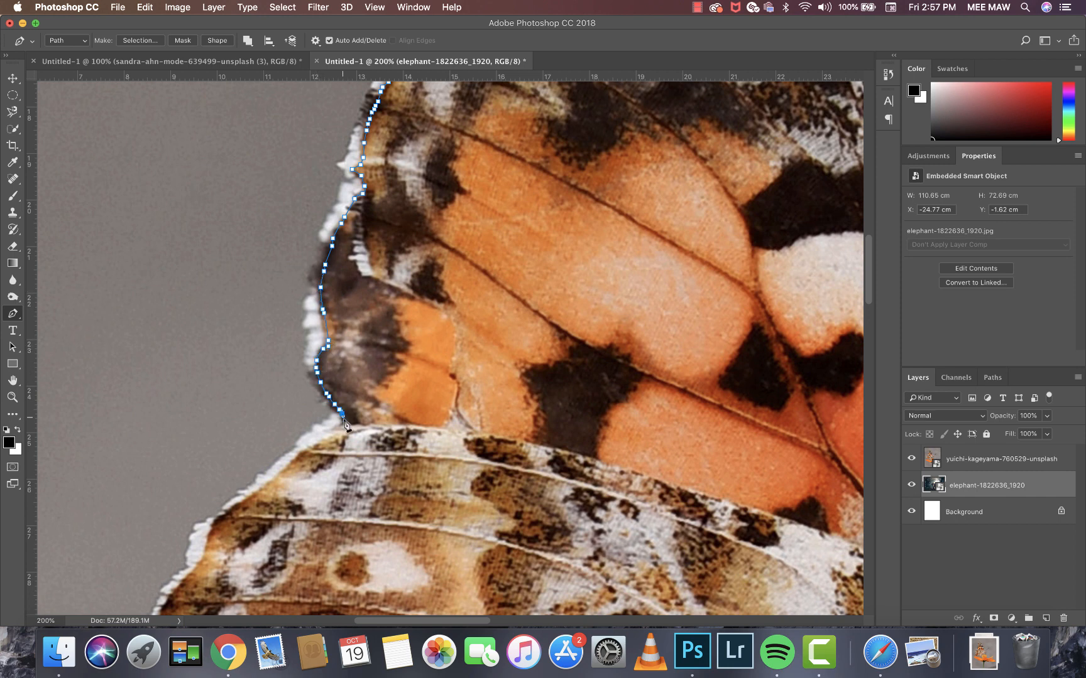
Step: Start tracing the lower wing's outer edge from its junction with the upper wing, inside the white fringe, past the first vein corner
{"action": "scroll", "coordinate": [352, 421], "scroll_direction": "down", "scroll_amount": 3}
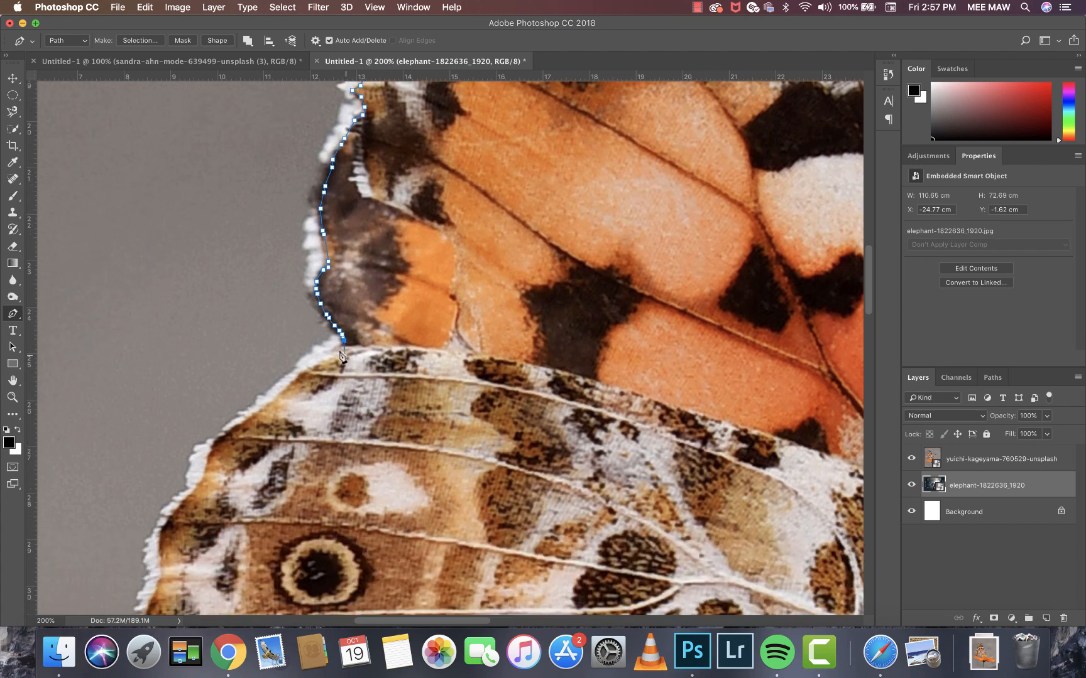
{"action": "left_click", "coordinate": [321, 360]}
{"action": "left_click", "coordinate": [302, 373]}
{"action": "left_click", "coordinate": [270, 403]}
{"action": "left_click", "coordinate": [228, 434]}
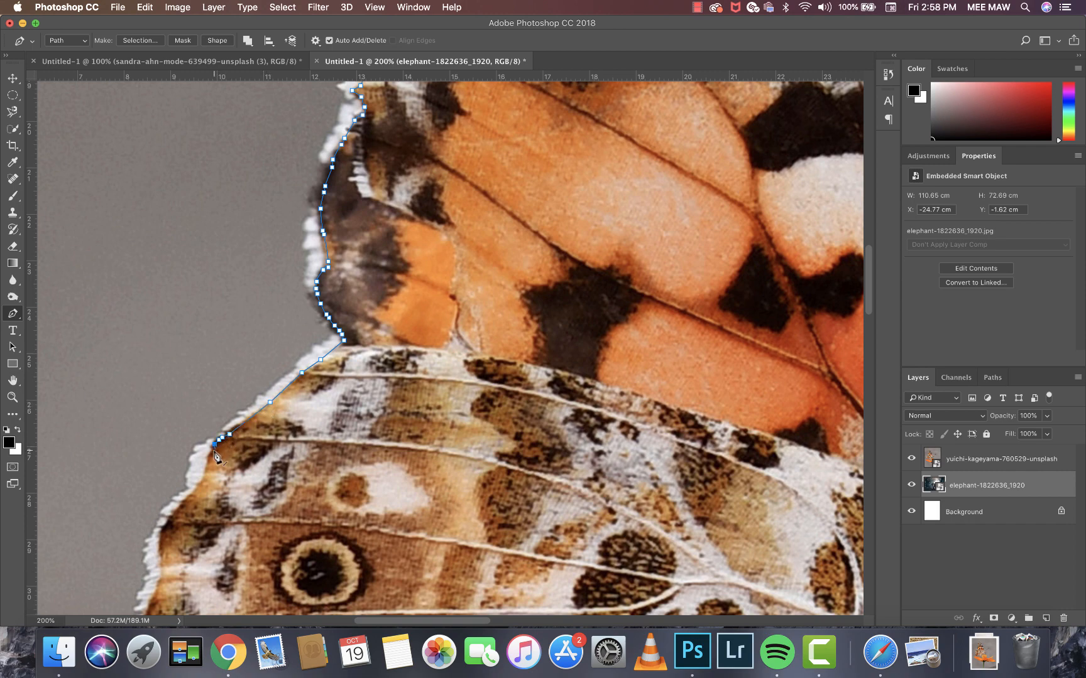
{"action": "scroll", "coordinate": [215, 455], "scroll_direction": "down", "scroll_amount": 5}
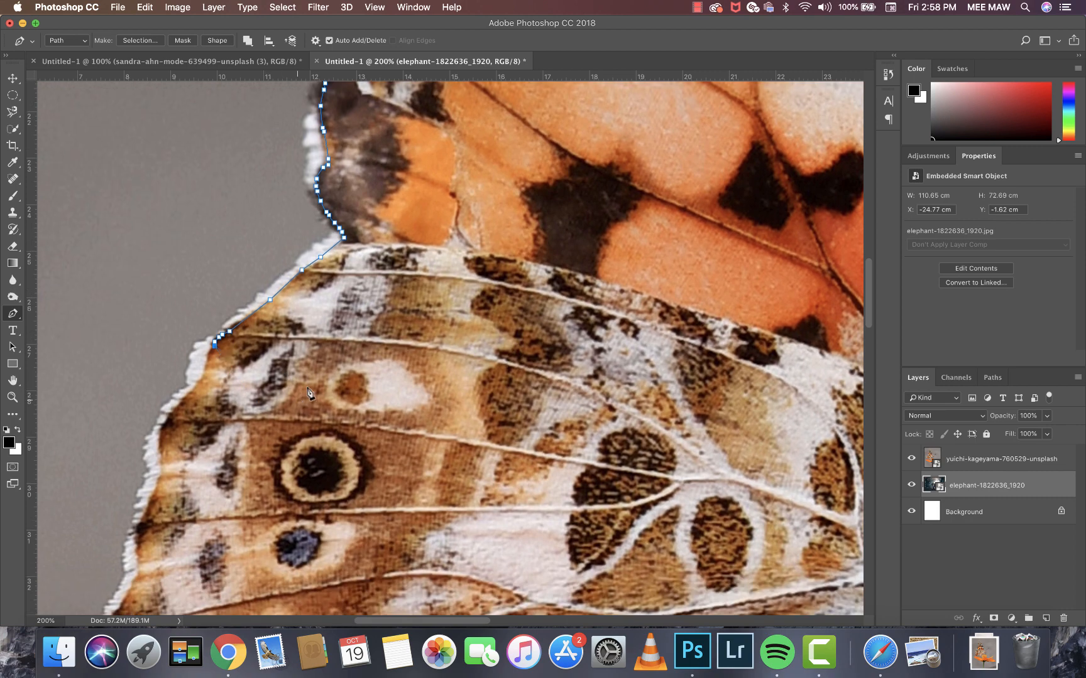
{"action": "left_click", "coordinate": [202, 377]}
{"action": "left_click", "coordinate": [185, 397]}
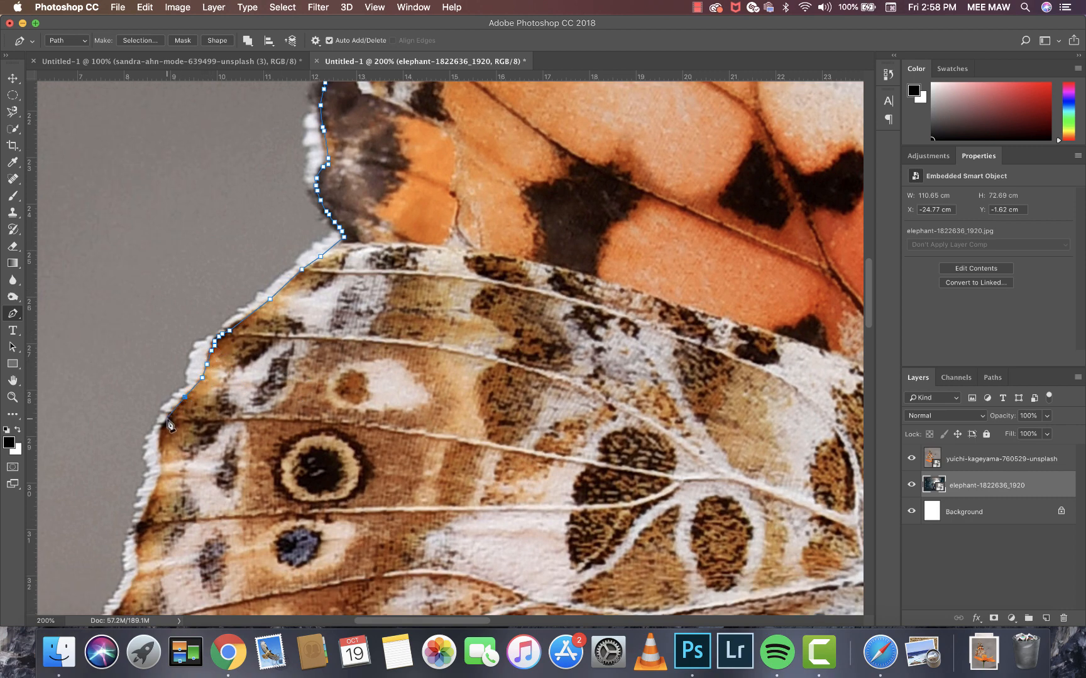
Step: Continue the path down the lower wing's outer edge beside the uppermost ringed eyespot
{"action": "scroll", "coordinate": [175, 427], "scroll_direction": "down", "scroll_amount": 8}
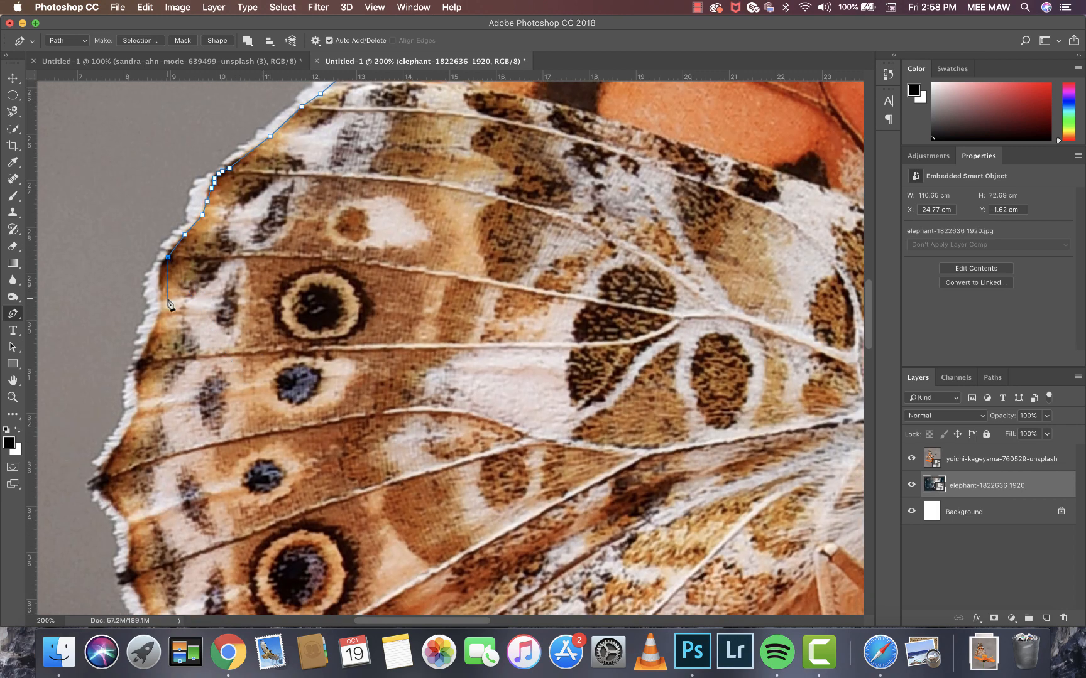
{"action": "left_click", "coordinate": [162, 264]}
{"action": "left_click", "coordinate": [161, 268]}
{"action": "left_click", "coordinate": [160, 277]}
{"action": "left_click", "coordinate": [160, 286]}
{"action": "left_click", "coordinate": [161, 293]}
{"action": "left_click", "coordinate": [161, 296]}
{"action": "left_click", "coordinate": [161, 304]}
Step: Trace the lower wing's outer edge past the next vein to beside the first small blue-centred spot
{"action": "left_click", "coordinate": [152, 328]}
{"action": "left_click", "coordinate": [149, 338]}
{"action": "left_click", "coordinate": [147, 347]}
{"action": "left_click", "coordinate": [143, 352]}
{"action": "left_click", "coordinate": [140, 362]}
{"action": "left_click", "coordinate": [139, 370]}
{"action": "left_click", "coordinate": [137, 384]}
{"action": "left_click", "coordinate": [138, 397]}
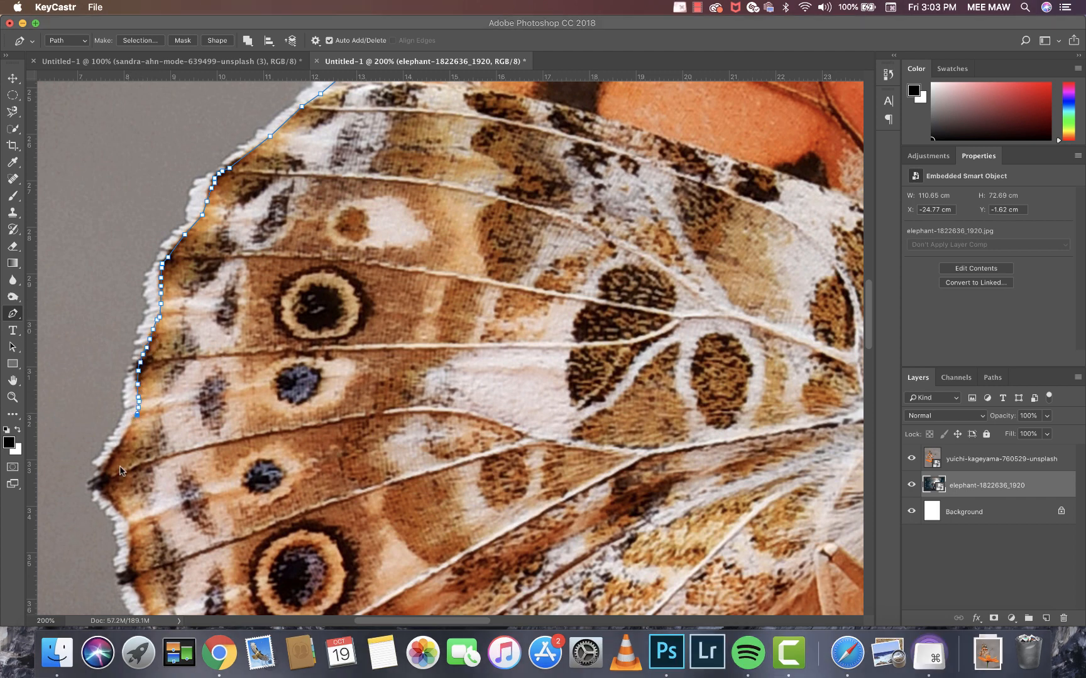
Step: Carry the path with closely spaced anchor points to the wing's protruding dark point
{"action": "scroll", "coordinate": [121, 465], "scroll_direction": "down", "scroll_amount": 3}
{"action": "key", "text": "p"}
{"action": "left_click", "coordinate": [127, 365]}
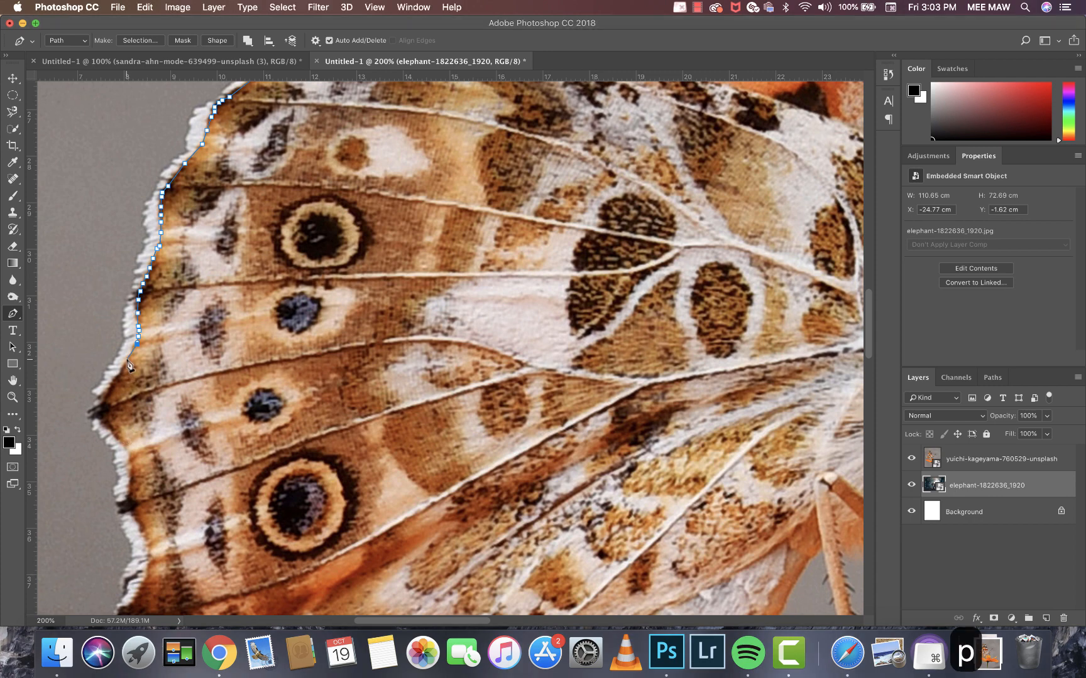
{"action": "left_click", "coordinate": [123, 363]}
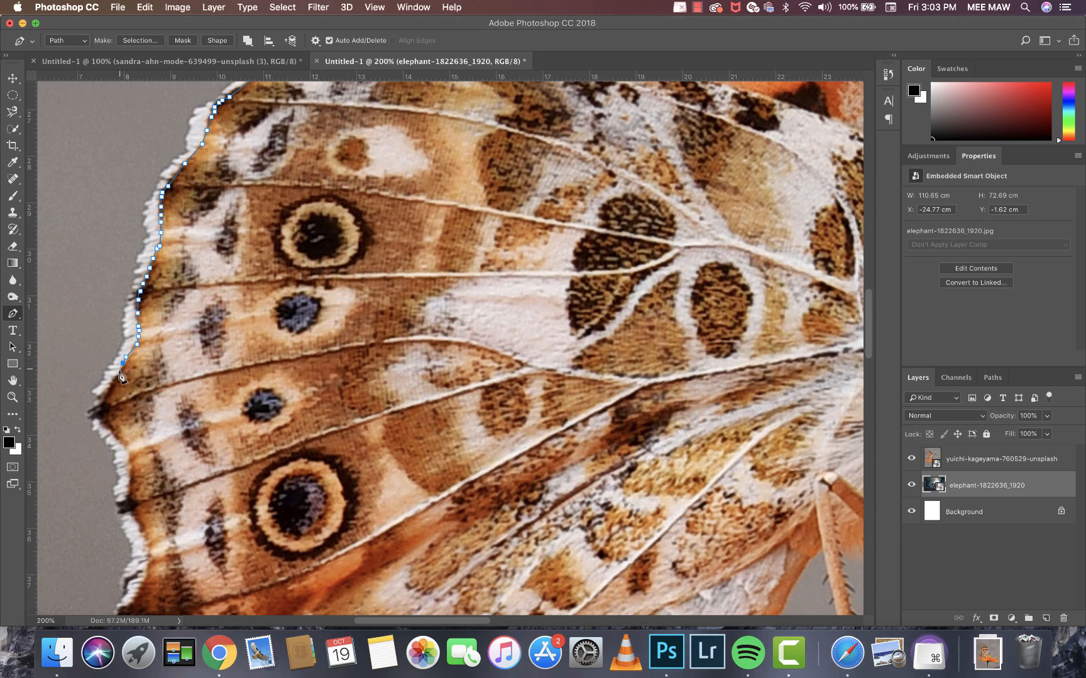
{"action": "left_click", "coordinate": [120, 369]}
{"action": "left_click", "coordinate": [116, 377]}
{"action": "left_click", "coordinate": [113, 380]}
{"action": "left_click", "coordinate": [110, 385]}
{"action": "left_click", "coordinate": [106, 390]}
{"action": "left_click", "coordinate": [103, 399]}
{"action": "left_click", "coordinate": [100, 405]}
Step: Round the protruding dark point with anchor points and undo the last misplaced ones
{"action": "left_click", "coordinate": [101, 410]}
{"action": "left_click", "coordinate": [102, 416]}
{"action": "left_click", "coordinate": [106, 423]}
{"action": "left_click", "coordinate": [112, 428]}
{"action": "left_click", "coordinate": [120, 431]}
{"action": "left_click", "coordinate": [126, 437]}
{"action": "key", "text": "shift+super+2"}
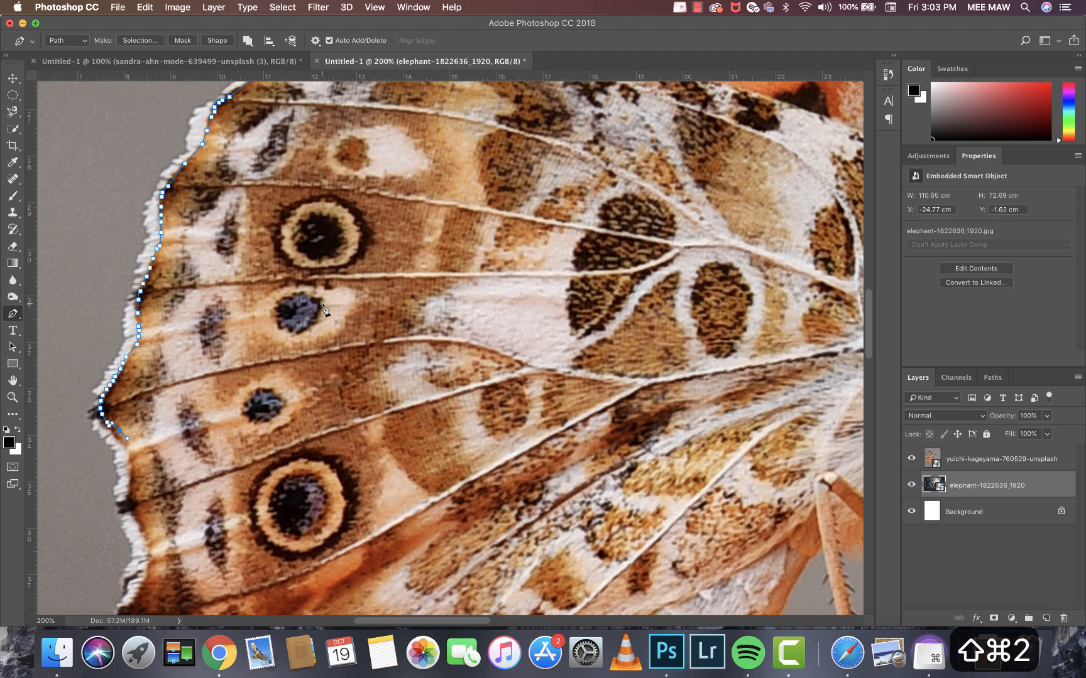
{"action": "scroll", "coordinate": [126, 433], "scroll_direction": "down", "scroll_amount": 1}
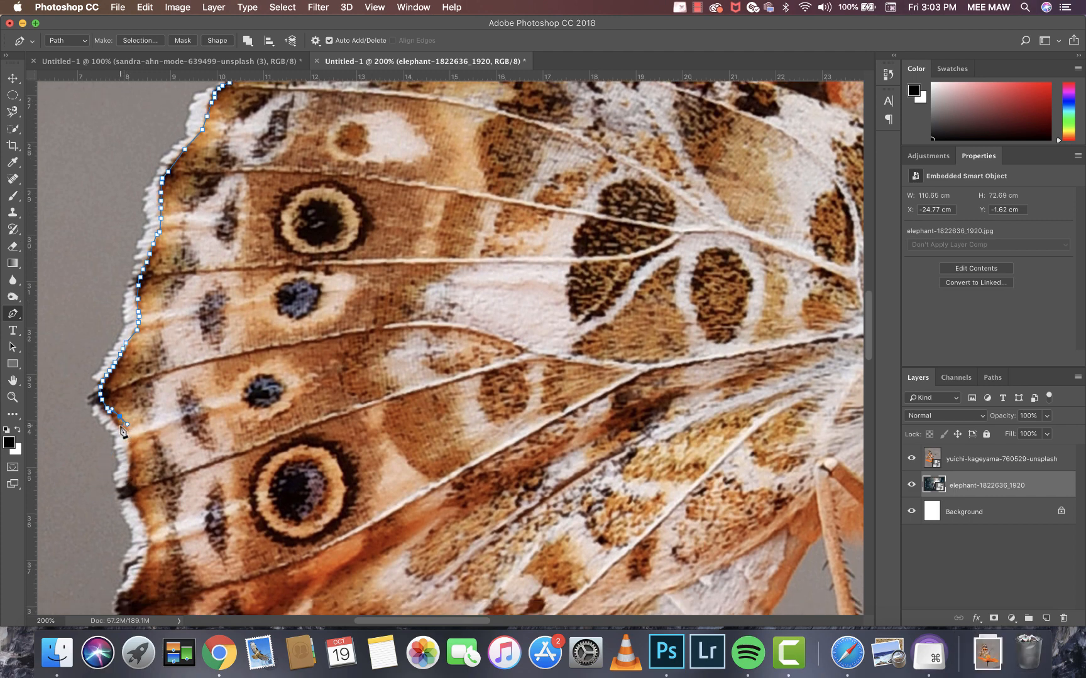
{"action": "key", "text": "alt+super+z"}
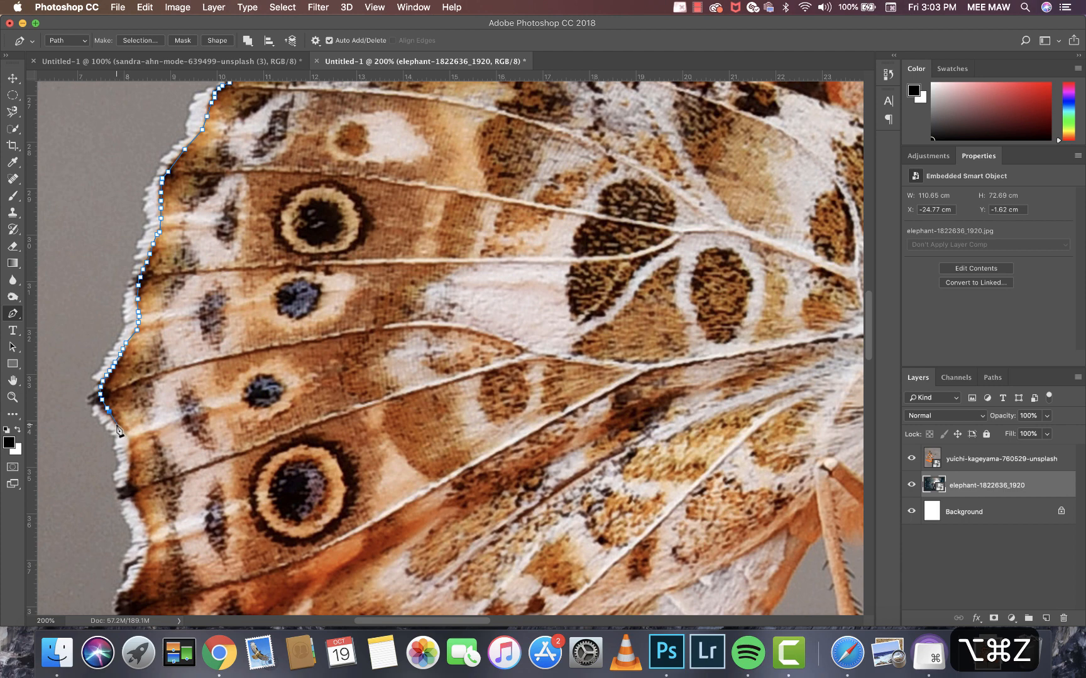
Step: Trace the outer edge beside the large lower eyespot, down past the dark vein end below it
{"action": "left_click", "coordinate": [117, 425]}
{"action": "left_click", "coordinate": [123, 432]}
{"action": "left_click", "coordinate": [128, 448]}
{"action": "left_click", "coordinate": [129, 452]}
{"action": "left_click", "coordinate": [129, 462]}
{"action": "left_click", "coordinate": [129, 471]}
{"action": "left_click", "coordinate": [128, 480]}
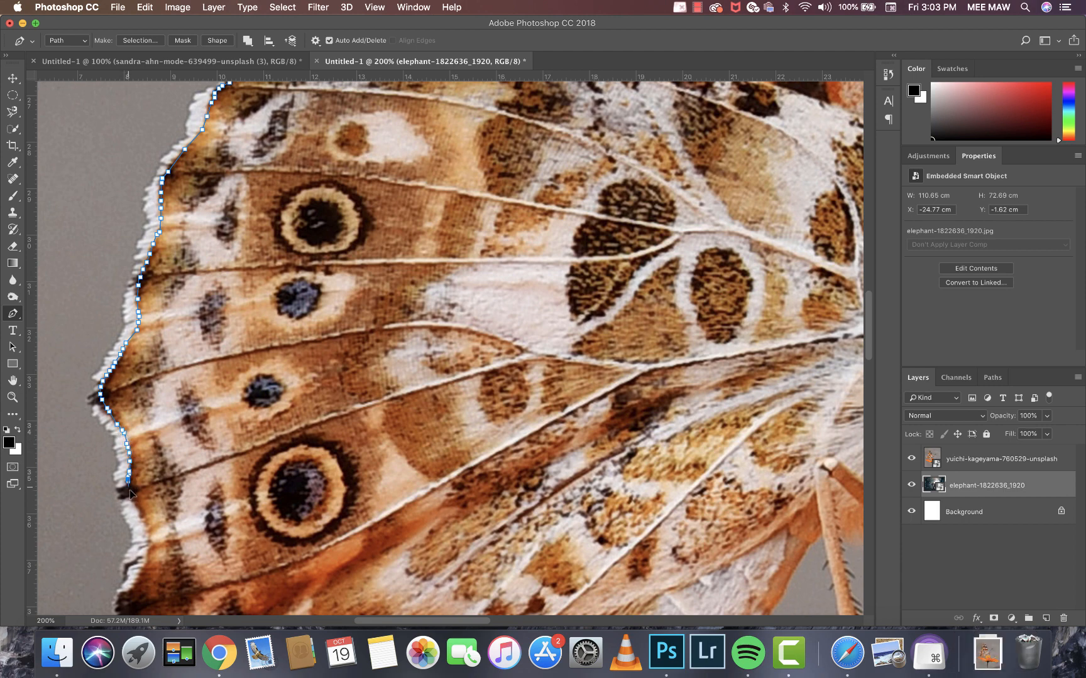
{"action": "left_click", "coordinate": [128, 487]}
{"action": "left_click", "coordinate": [136, 500]}
{"action": "left_click_drag", "start_coordinate": [141, 511], "coordinate": [143, 516]}
Step: Continue the path down to the dark rounded corner of the lower wing and outline that corner
{"action": "scroll", "coordinate": [150, 563], "scroll_direction": "down", "scroll_amount": 5}
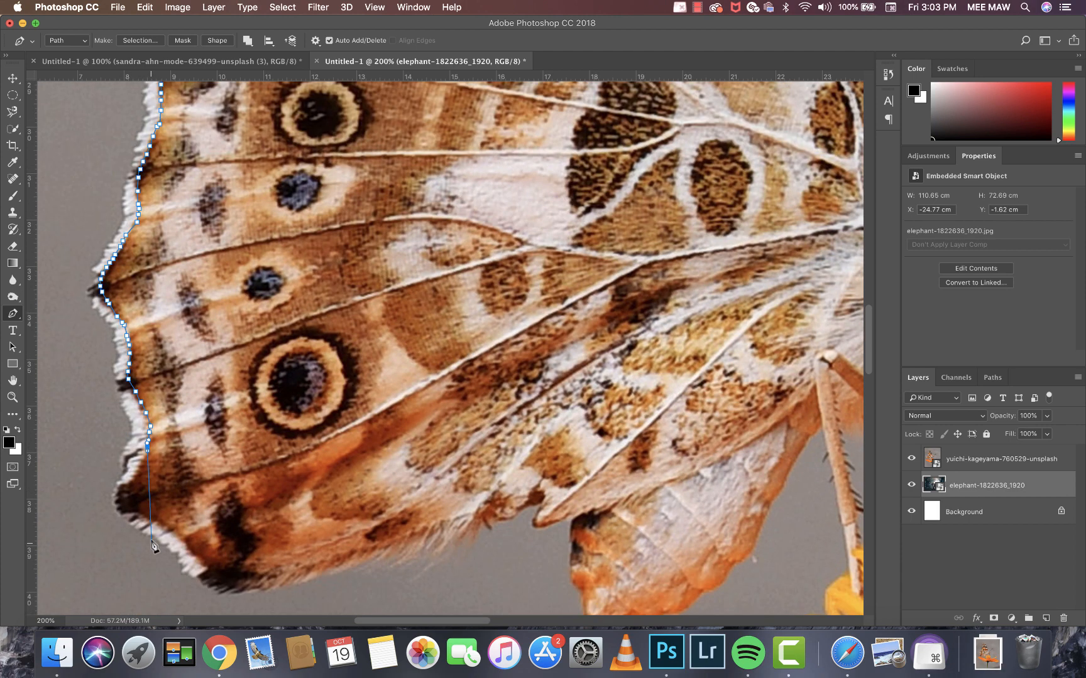
{"action": "left_click", "coordinate": [139, 470]}
{"action": "left_click", "coordinate": [133, 476]}
{"action": "left_click", "coordinate": [128, 482]}
{"action": "left_click", "coordinate": [123, 484]}
{"action": "left_click", "coordinate": [118, 486]}
{"action": "left_click", "coordinate": [115, 493]}
{"action": "left_click", "coordinate": [117, 503]}
{"action": "left_click", "coordinate": [119, 511]}
Step: Trace the fringed edge from the dark corner to the start of the wing's lowest tip
{"action": "left_click", "coordinate": [129, 514]}
{"action": "left_click", "coordinate": [134, 514]}
{"action": "left_click", "coordinate": [155, 522]}
{"action": "left_click", "coordinate": [166, 530]}
{"action": "left_click", "coordinate": [171, 534]}
{"action": "left_click", "coordinate": [178, 538]}
{"action": "left_click", "coordinate": [196, 562]}
{"action": "left_click", "coordinate": [203, 565]}
{"action": "left_click", "coordinate": [208, 570]}
{"action": "left_click", "coordinate": [201, 572]}
{"action": "left_click_drag", "start_coordinate": [209, 578], "coordinate": [223, 581]}
{"action": "left_click", "coordinate": [224, 581]}
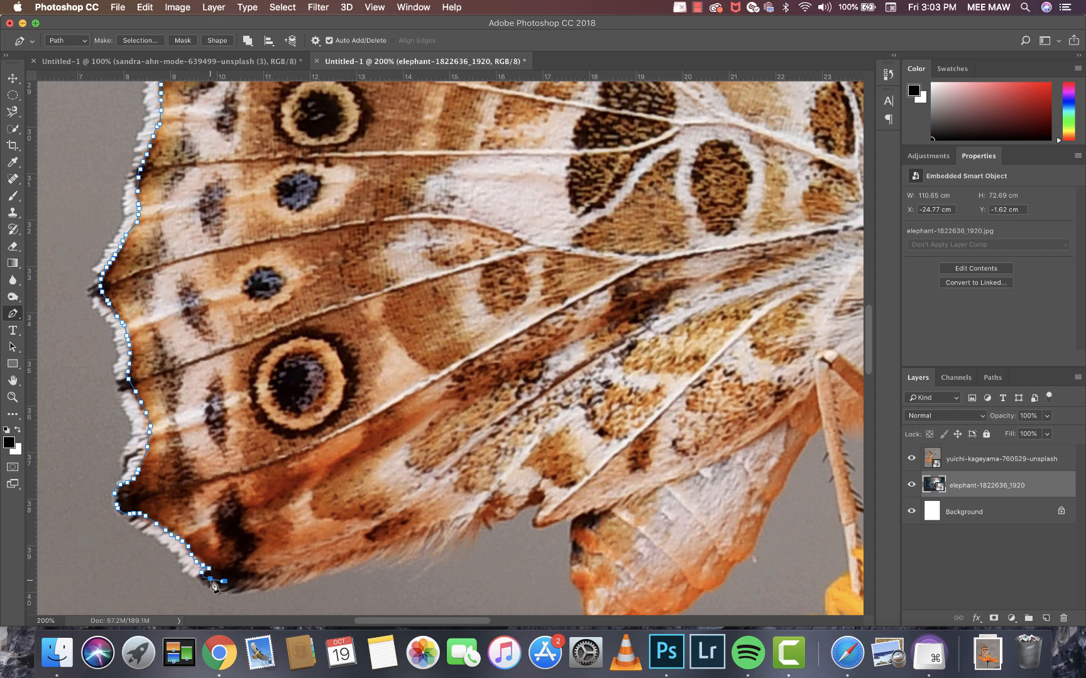
{"action": "key", "text": "alt+super+z"}
{"action": "key", "text": "alt+super+z"}
{"action": "key", "text": "alt+super+z"}
{"action": "key", "text": "alt+super+z"}
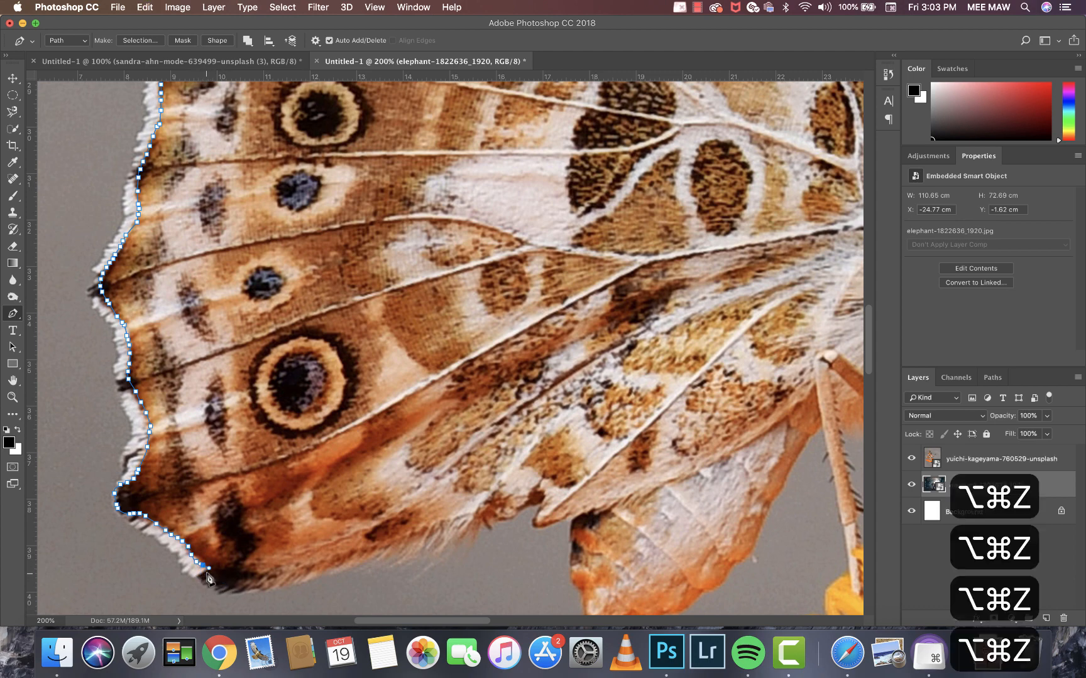
Step: Outline the wing's dark lowest tip with closely spaced anchor points
{"action": "left_click", "coordinate": [201, 574]}
{"action": "left_click", "coordinate": [205, 582]}
{"action": "left_click", "coordinate": [214, 587]}
{"action": "left_click", "coordinate": [224, 590]}
{"action": "left_click", "coordinate": [231, 591]}
{"action": "left_click", "coordinate": [239, 591]}
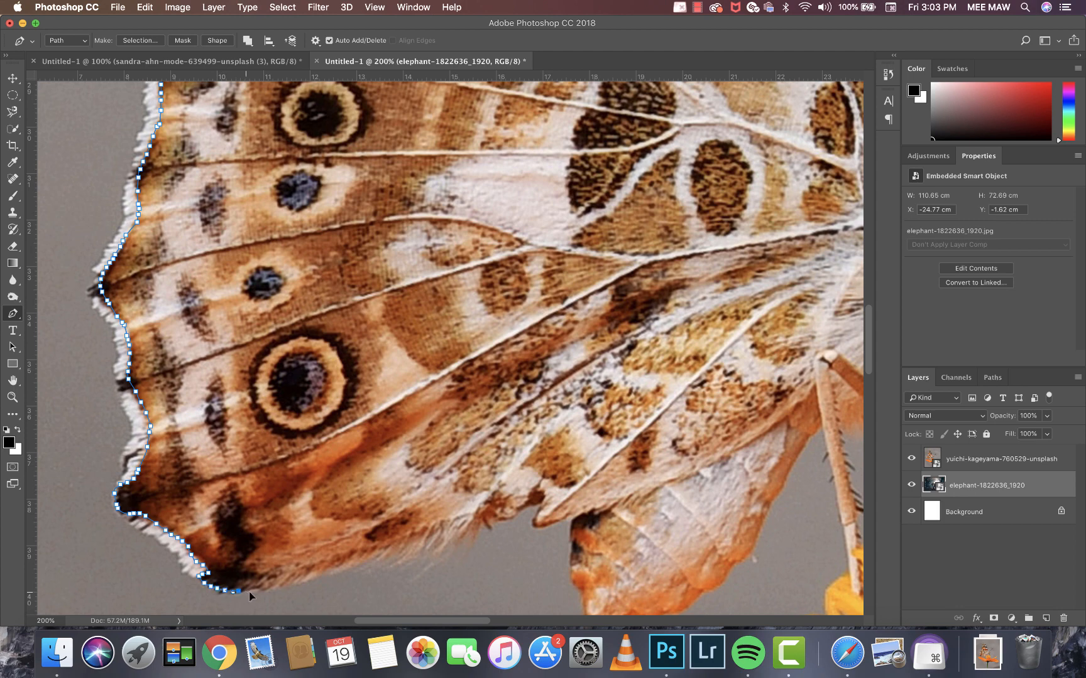
Step: Trace the wing's lower edge from the dark tip to where its hairy fringe begins
{"action": "left_click", "coordinate": [256, 590]}
{"action": "left_click", "coordinate": [265, 589]}
{"action": "left_click", "coordinate": [279, 586]}
{"action": "left_click", "coordinate": [305, 576]}
{"action": "left_click", "coordinate": [318, 574]}
{"action": "left_click", "coordinate": [326, 568]}
{"action": "left_click", "coordinate": [344, 562]}
{"action": "left_click", "coordinate": [358, 558]}
{"action": "left_click", "coordinate": [393, 551]}
{"action": "left_click", "coordinate": [413, 549]}
{"action": "left_click", "coordinate": [435, 538]}
{"action": "key", "text": "alt+super+z"}
{"action": "key", "text": "alt+super+z"}
{"action": "key", "text": "alt+super+z"}
{"action": "key", "text": "alt+super+z"}
{"action": "key", "text": "alt+super+z"}
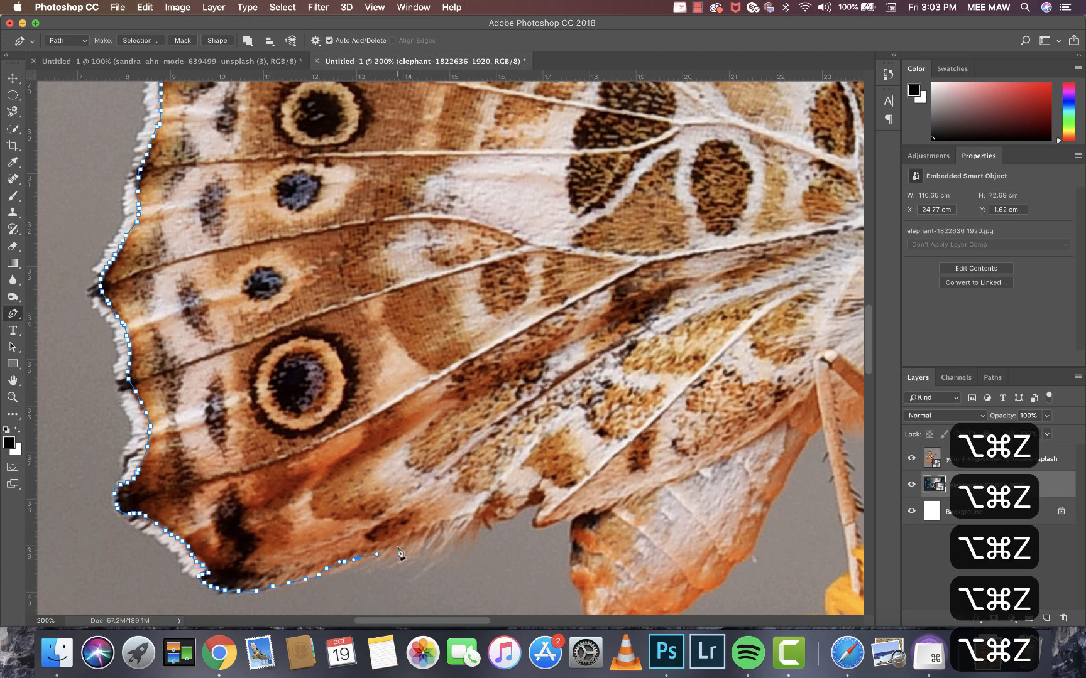
Step: Draw the path along the hairy lower edge to the small notch before the far wing, undoing the last misplaced points
{"action": "left_click_drag", "start_coordinate": [402, 545], "coordinate": [439, 535]}
{"action": "left_click_drag", "start_coordinate": [448, 532], "coordinate": [463, 528]}
{"action": "left_click_drag", "start_coordinate": [510, 514], "coordinate": [512, 515]}
{"action": "mouse_move", "coordinate": [518, 511]}
{"action": "left_mouse_down"}
{"action": "mouse_move", "coordinate": [531, 508]}
{"action": "mouse_move", "coordinate": [534, 522]}
{"action": "left_mouse_up"}
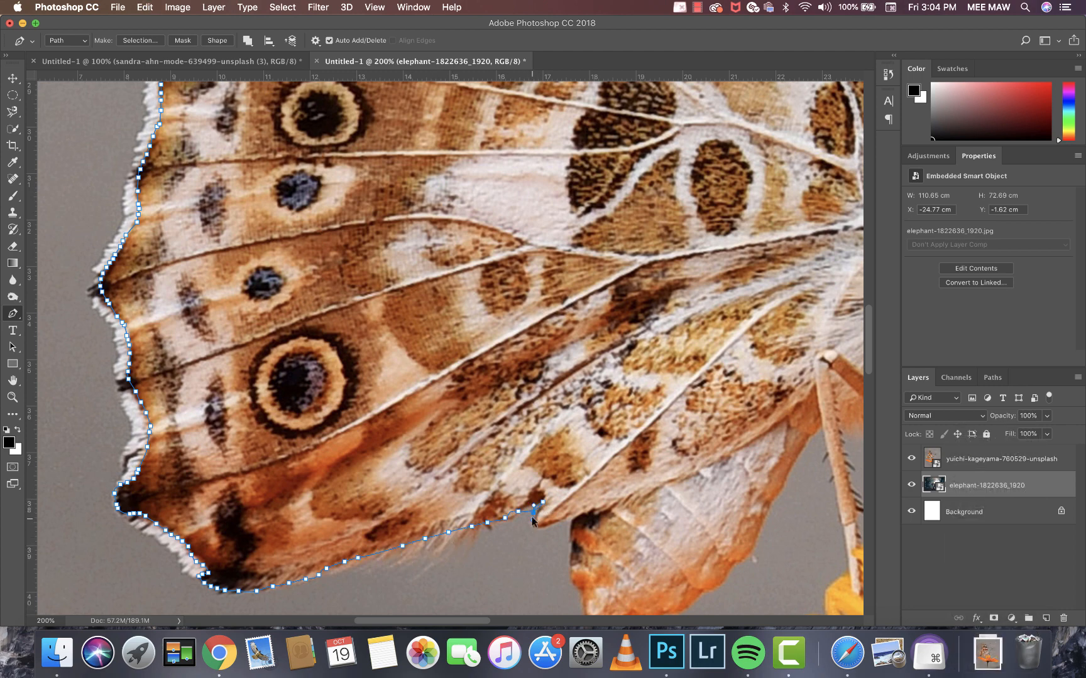
{"action": "key", "text": "alt+super+z"}
{"action": "key", "text": "alt+super+z"}
{"action": "key", "text": "alt+super+z"}
Step: Continue the path from the notch along the near wing's lower edge where it overlaps the far wing
{"action": "key", "text": "super+minus"}
{"action": "key", "text": "super+minus"}
{"action": "key", "text": "super+equal"}
{"action": "key", "text": "super+equal"}
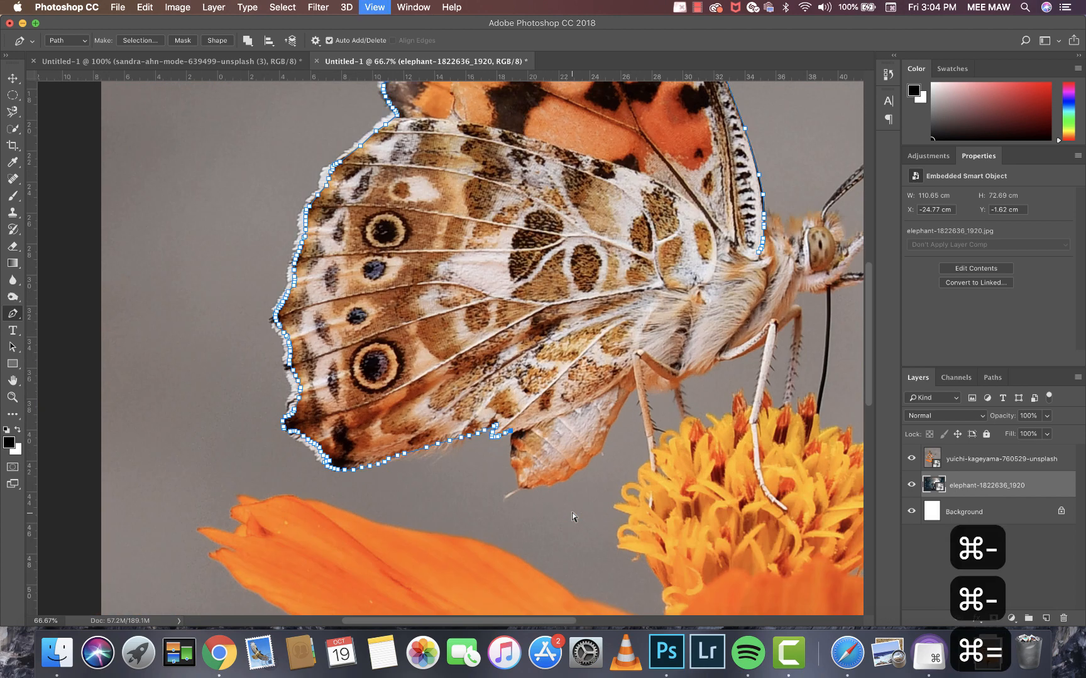
{"action": "left_click", "coordinate": [594, 512]}
{"action": "left_click", "coordinate": [604, 507]}
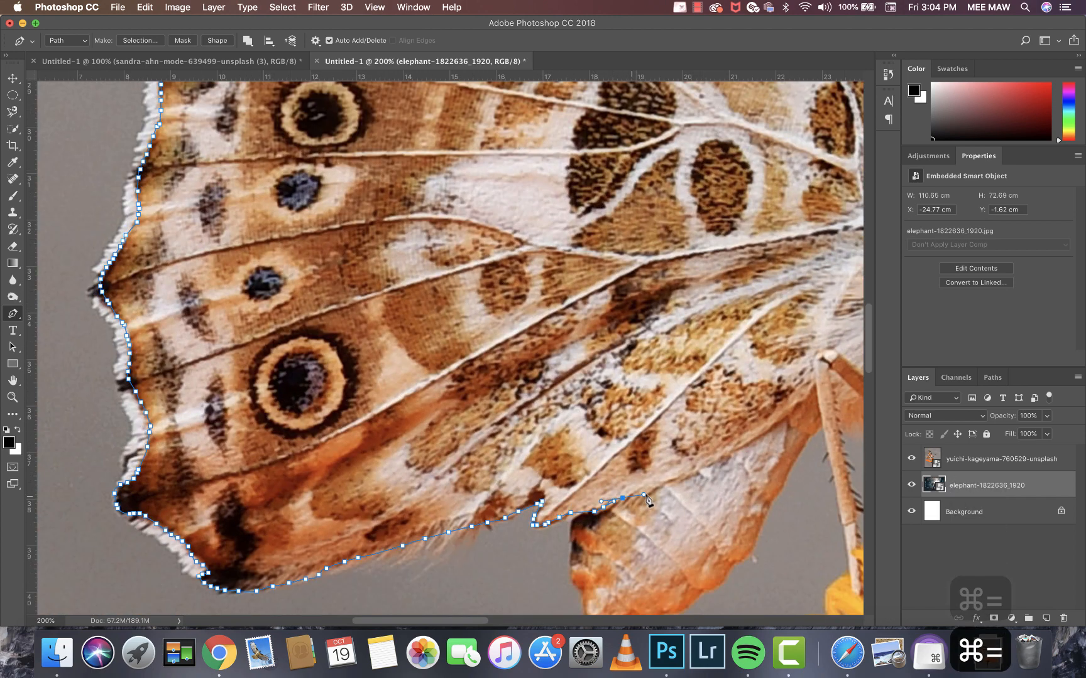
{"action": "left_click", "coordinate": [622, 498]}
{"action": "left_click_drag", "start_coordinate": [655, 492], "coordinate": [666, 484]}
{"action": "left_click", "coordinate": [692, 473]}
{"action": "left_click", "coordinate": [720, 456]}
{"action": "left_click", "coordinate": [740, 446]}
{"action": "left_click", "coordinate": [755, 437]}
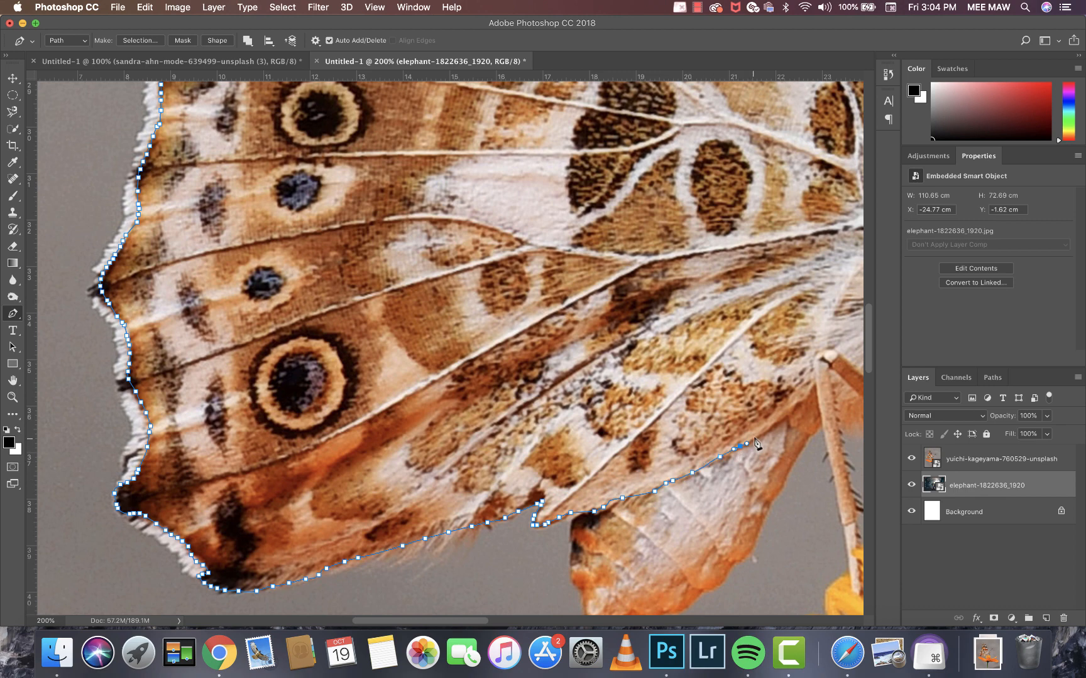
Step: Carry the path up to the hind leg joint and along the top of the leg to the body's underside
{"action": "mouse_move", "coordinate": [772, 420]}
{"action": "left_mouse_down"}
{"action": "mouse_move", "coordinate": [809, 380]}
{"action": "mouse_move", "coordinate": [747, 426]}
{"action": "mouse_move", "coordinate": [650, 431]}
{"action": "mouse_move", "coordinate": [671, 394]}
{"action": "mouse_move", "coordinate": [740, 435]}
{"action": "left_mouse_up"}
{"action": "left_click", "coordinate": [657, 413]}
{"action": "left_click", "coordinate": [666, 396]}
{"action": "left_click", "coordinate": [675, 394]}
{"action": "left_click", "coordinate": [699, 413]}
{"action": "left_click", "coordinate": [712, 423]}
{"action": "left_click_drag", "start_coordinate": [748, 437], "coordinate": [752, 438]}
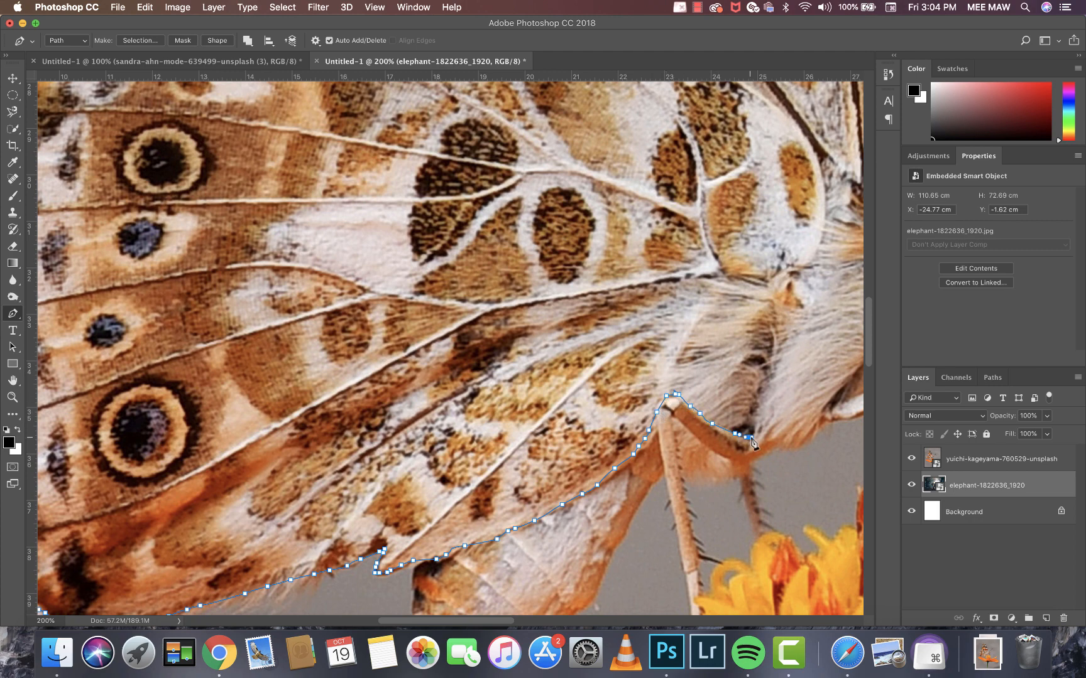
Step: Trace along the body's hairy underside and turn up the thorax above the next leg
{"action": "scroll", "coordinate": [778, 436], "scroll_direction": "right", "scroll_amount": 5}
{"action": "scroll", "coordinate": [777, 436], "scroll_direction": "up", "scroll_amount": 2}
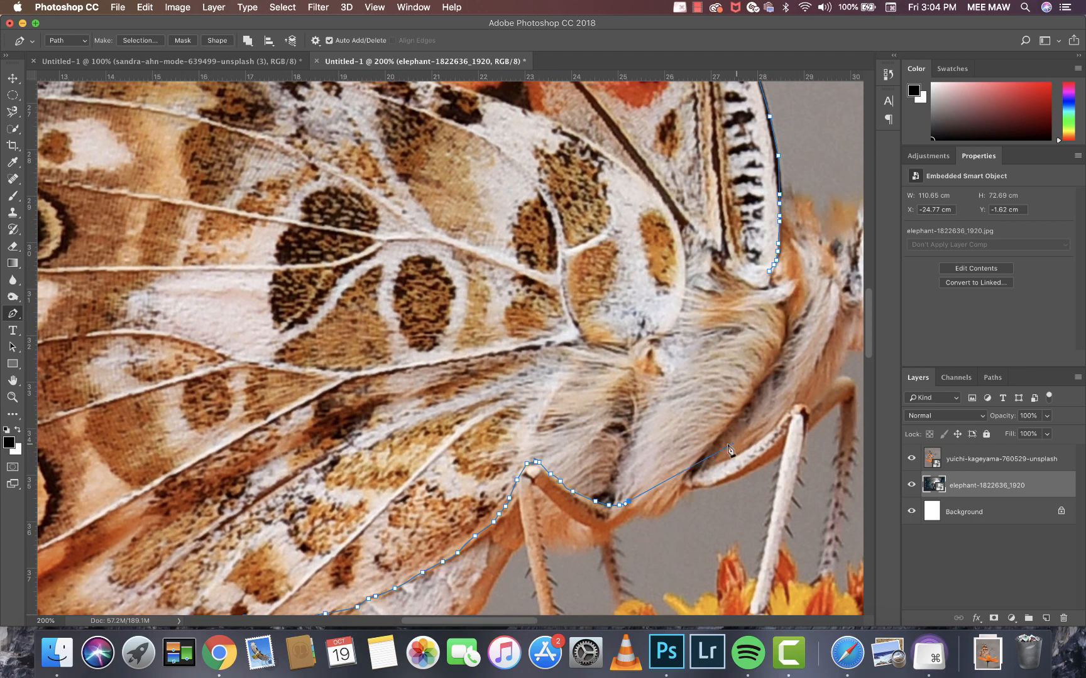
{"action": "scroll", "coordinate": [646, 491], "scroll_direction": "up", "scroll_amount": 10}
{"action": "scroll", "coordinate": [646, 492], "scroll_direction": "down", "scroll_amount": 9}
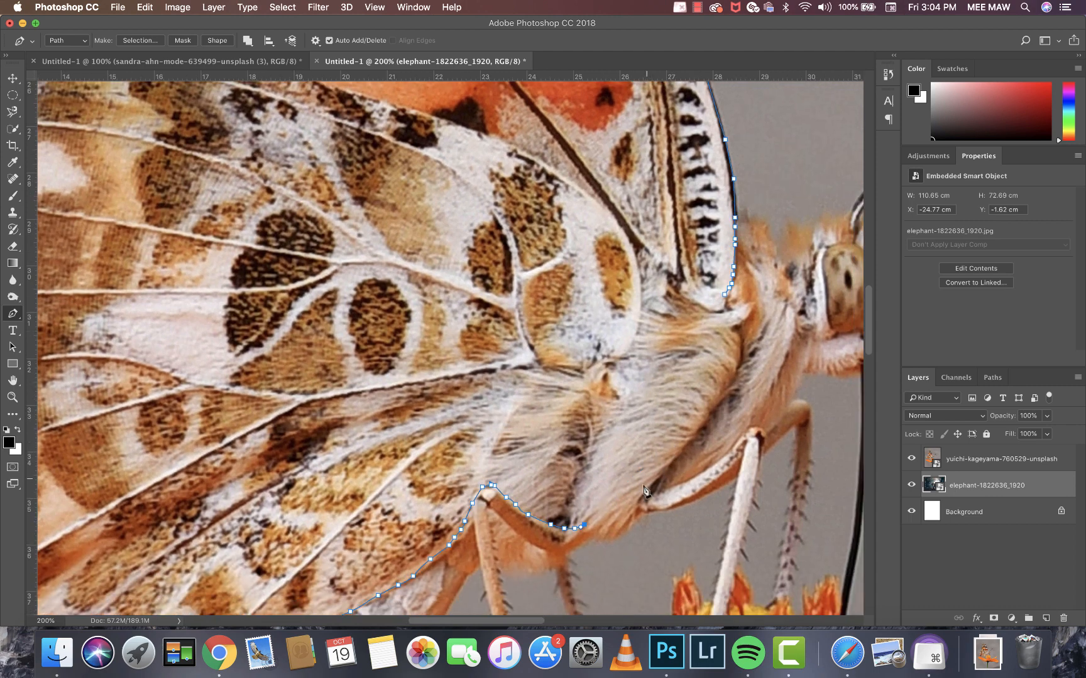
{"action": "left_click", "coordinate": [595, 524]}
{"action": "left_click", "coordinate": [620, 522]}
{"action": "left_click", "coordinate": [635, 510]}
{"action": "left_click", "coordinate": [643, 489]}
{"action": "left_click", "coordinate": [651, 479]}
Step: Trace up the hairy thorax to the base of the upper wing and close the path at its starting anchor point
{"action": "left_click", "coordinate": [666, 468]}
{"action": "left_click", "coordinate": [675, 457]}
{"action": "left_click", "coordinate": [695, 428]}
{"action": "left_click", "coordinate": [695, 424]}
{"action": "left_click", "coordinate": [704, 415]}
{"action": "left_click", "coordinate": [712, 399]}
{"action": "left_click", "coordinate": [719, 387]}
{"action": "left_click", "coordinate": [728, 366]}
{"action": "left_click", "coordinate": [731, 359]}
{"action": "left_click", "coordinate": [737, 347]}
{"action": "left_click", "coordinate": [725, 300]}
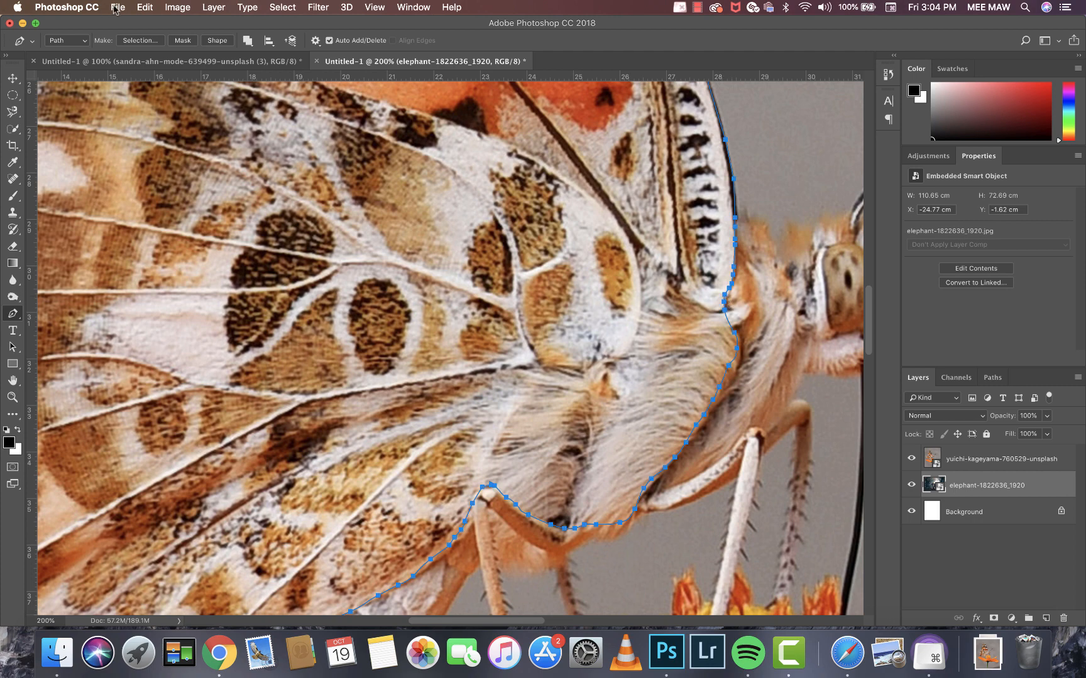
Step: Convert the closed wing path into a new anti-aliased selection with a feather radius of 0 pixels
{"action": "left_click", "coordinate": [139, 41]}
{"action": "key", "text": "Return"}
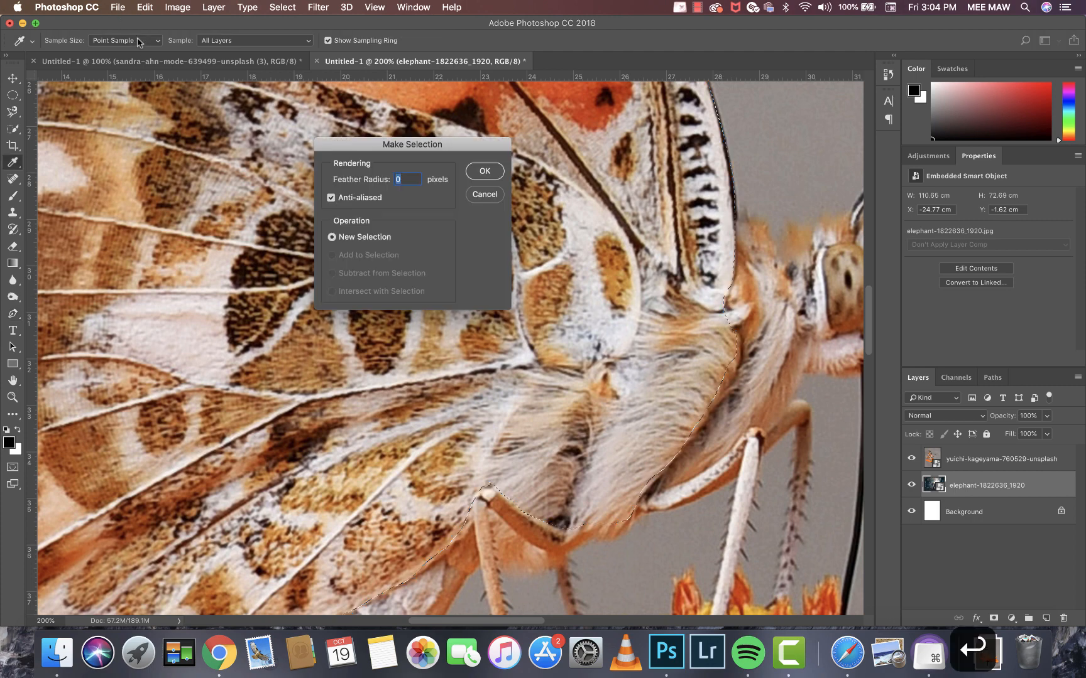
{"action": "key", "text": "super+minus"}
{"action": "key", "text": "super+minus"}
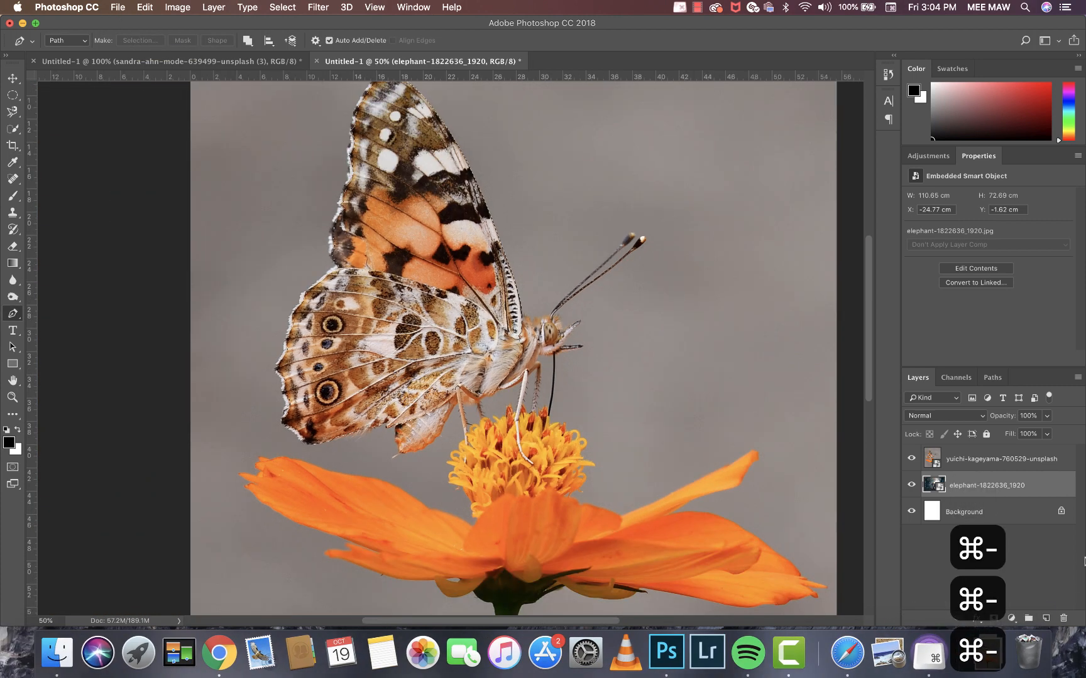
Step: Undo the mask added to the elephant layer and mask the butterfly layer with the wing selection instead
{"action": "left_click", "coordinate": [993, 619]}
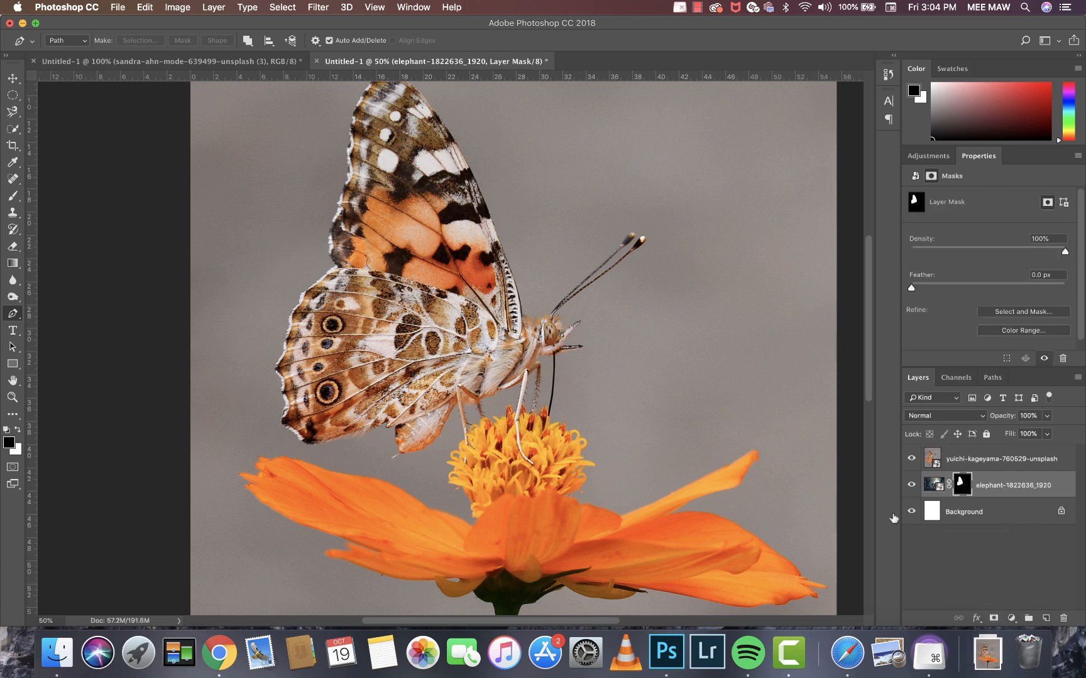
{"action": "key", "text": "alt+super+z"}
{"action": "left_click", "coordinate": [940, 466]}
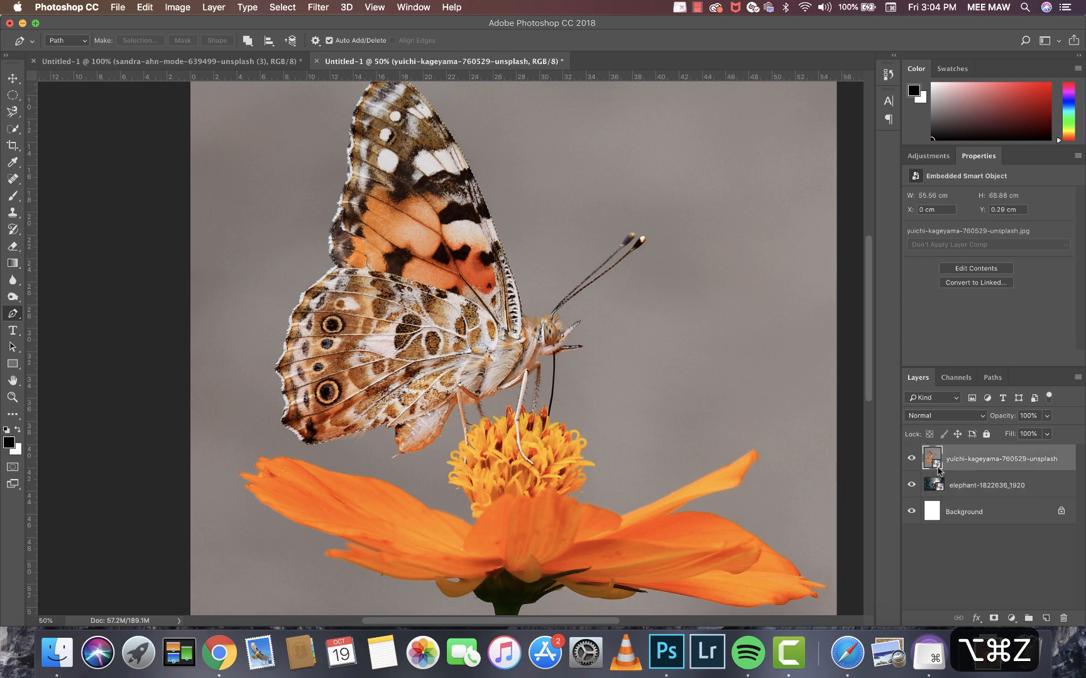
{"action": "left_click", "coordinate": [994, 618]}
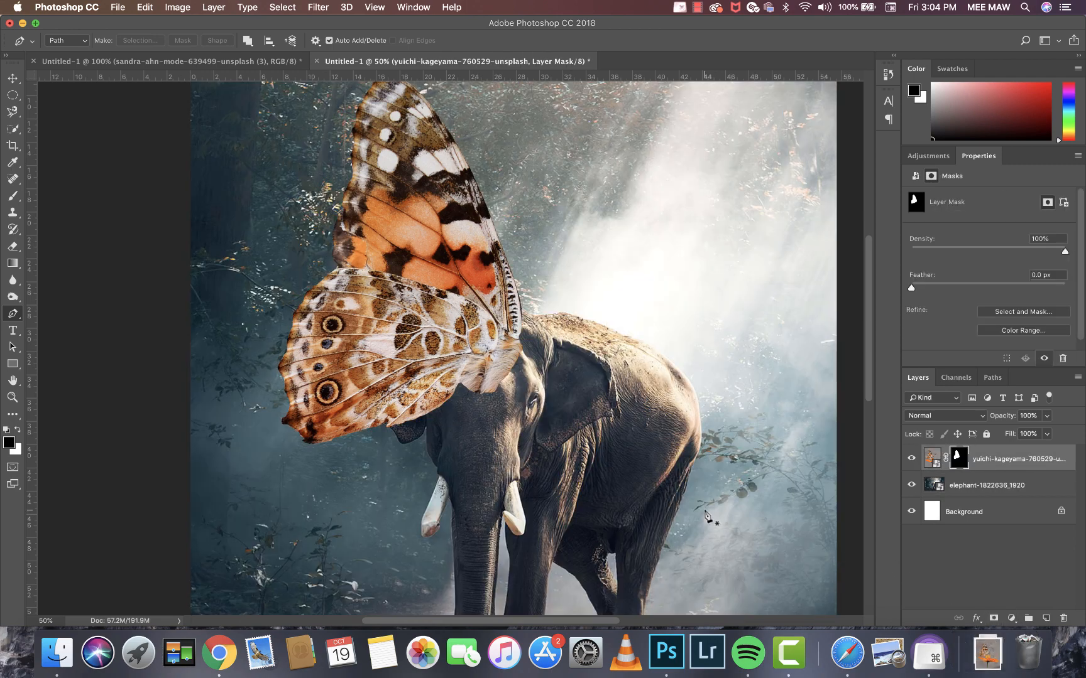
Step: Flip the masked butterfly wings horizontally, scale them to about 77% and move them beside the elephant's head
{"action": "key", "text": "super+minus"}
{"action": "key", "text": "super+t"}
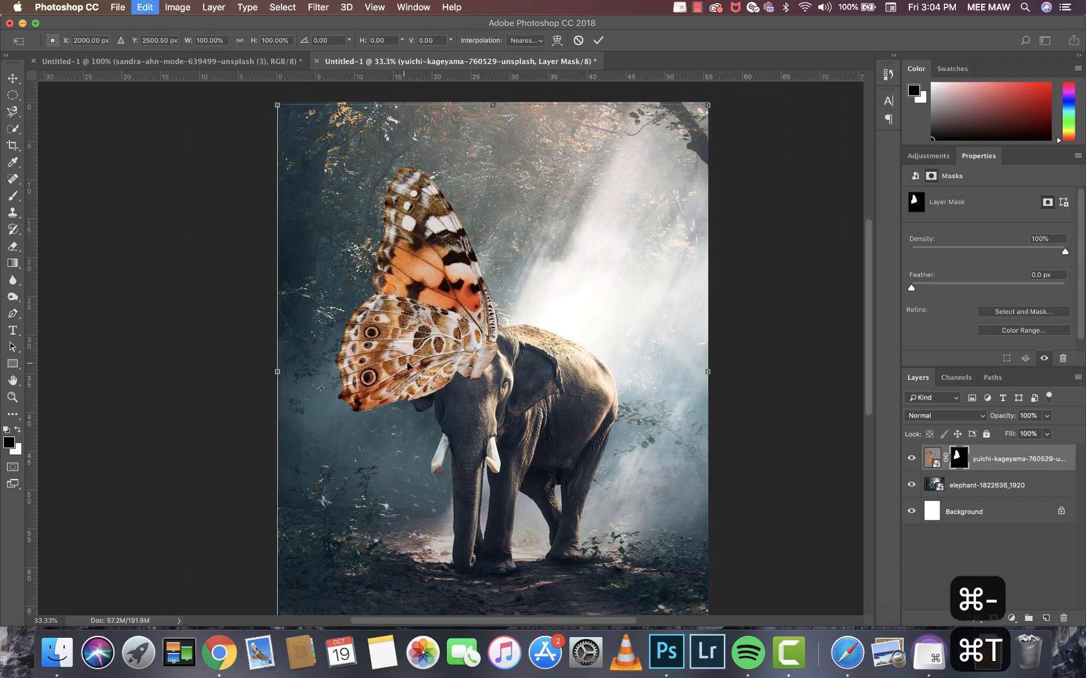
{"action": "right_click", "coordinate": [511, 360]}
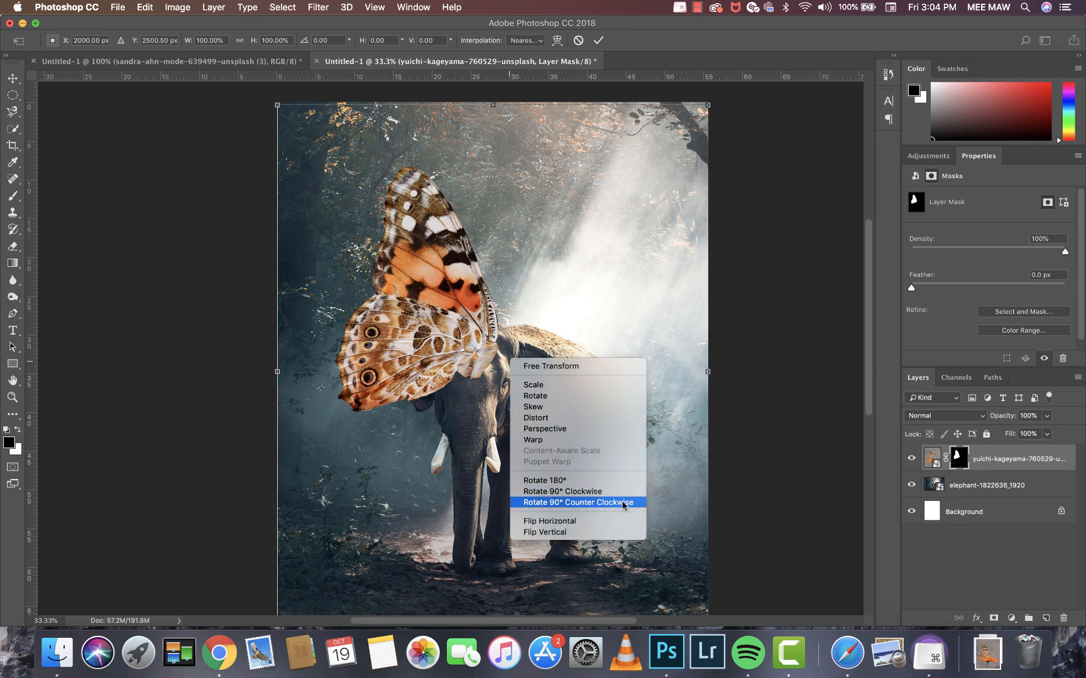
{"action": "left_click", "coordinate": [617, 521]}
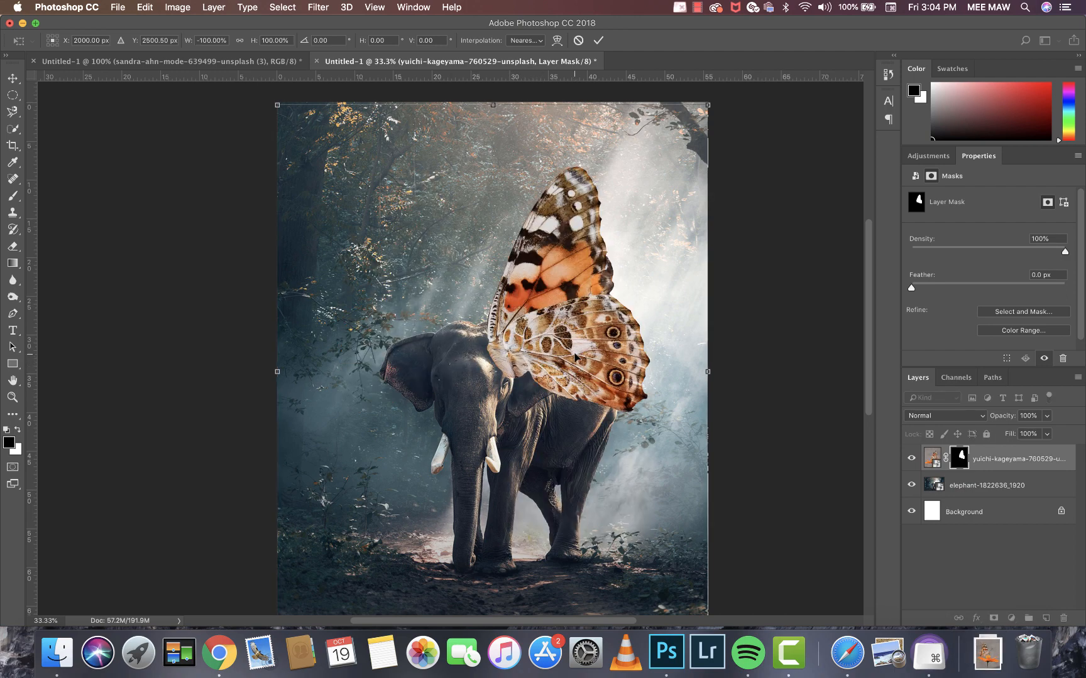
{"action": "left_click_drag", "start_coordinate": [575, 353], "coordinate": [575, 369]}
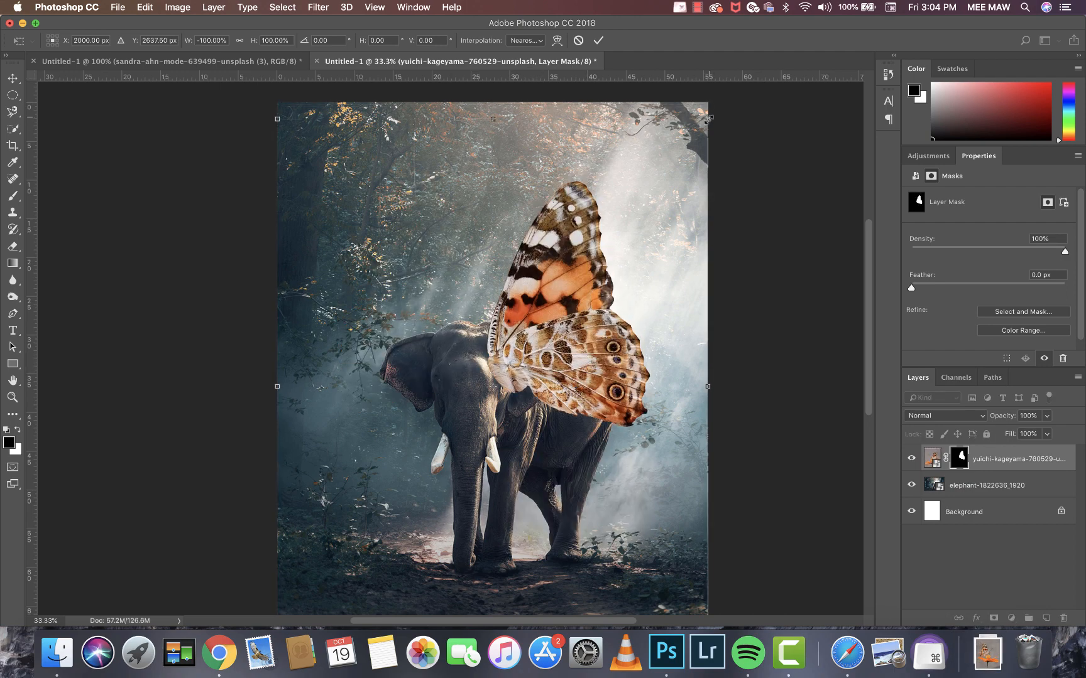
{"action": "left_click_drag", "start_coordinate": [708, 119], "coordinate": [609, 242]}
{"action": "left_click_drag", "start_coordinate": [530, 303], "coordinate": [586, 254]}
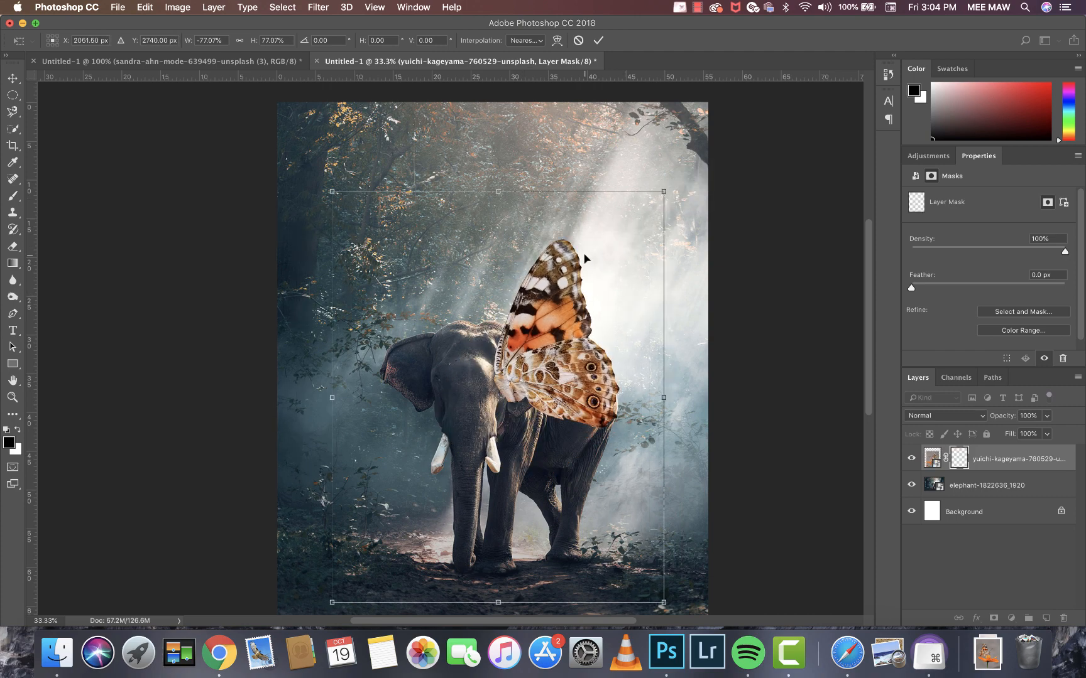
Step: Rotate the wings clockwise to about 45° and shrink them to about 39%, over the elephant's shoulder
{"action": "left_click_drag", "start_coordinate": [721, 349], "coordinate": [714, 393]}
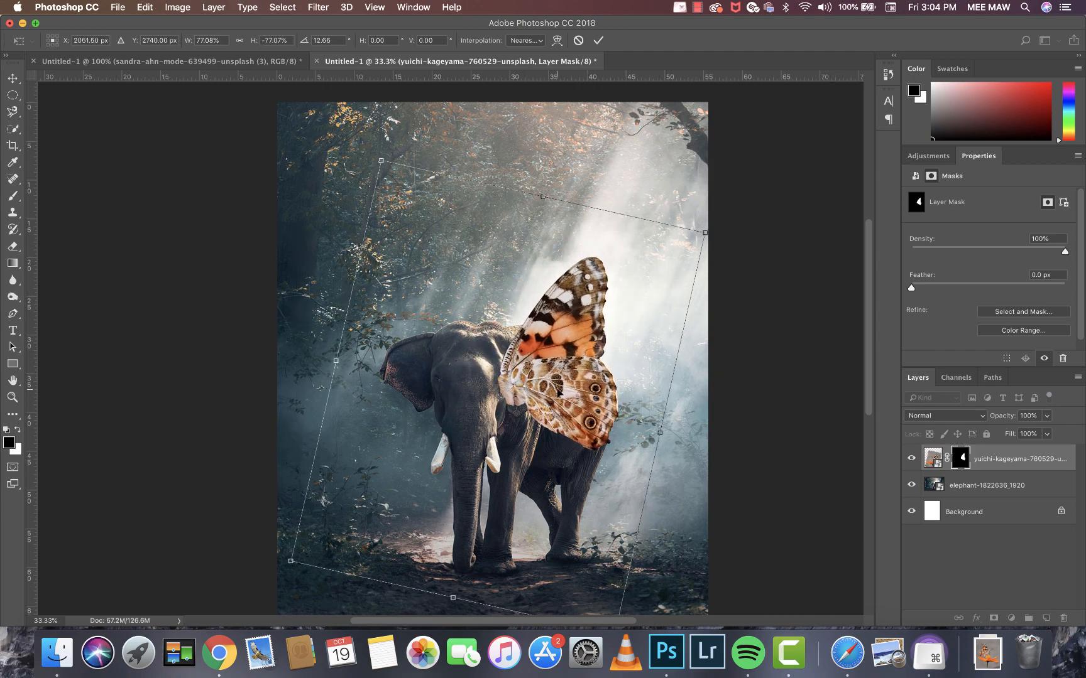
{"action": "left_click_drag", "start_coordinate": [557, 391], "coordinate": [586, 359]}
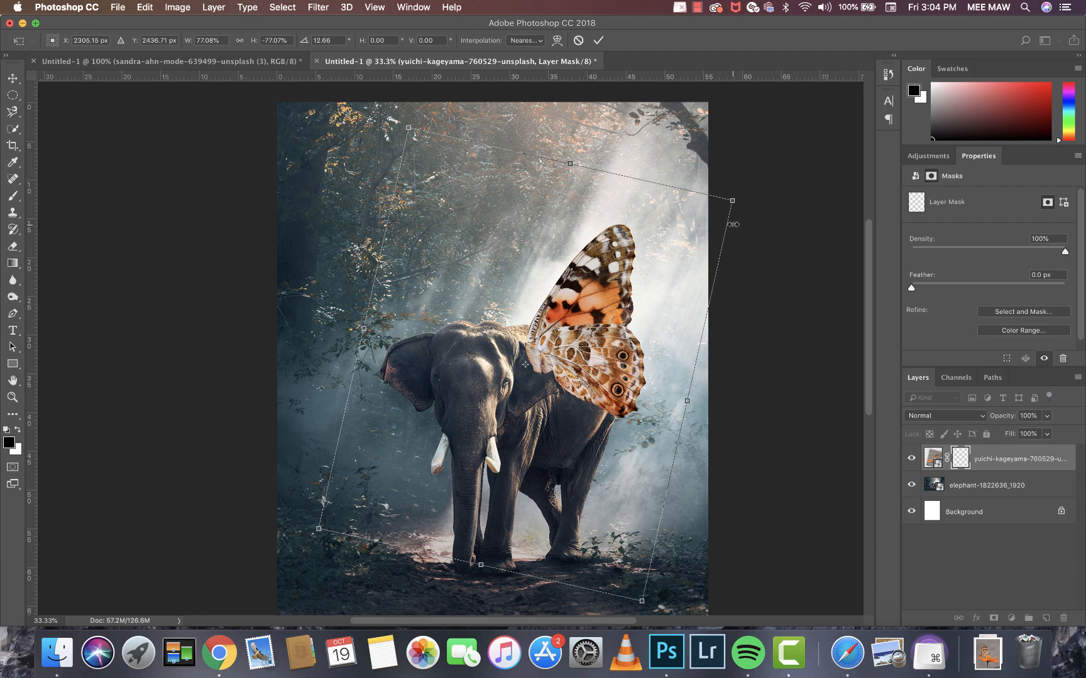
{"action": "left_click_drag", "start_coordinate": [732, 201], "coordinate": [627, 414]}
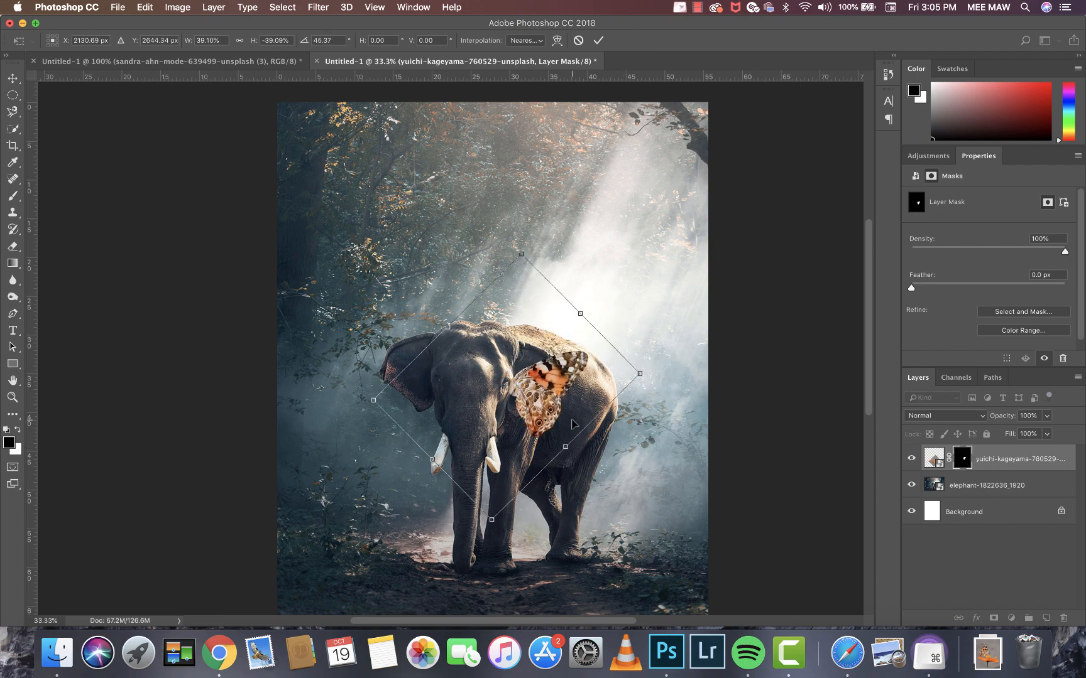
Step: Rotate the wings to about 61.6°, reposition them over the elephant's ear nearest its body and apply the transform
{"action": "left_click_drag", "start_coordinate": [558, 403], "coordinate": [544, 383]}
{"action": "left_click_drag", "start_coordinate": [656, 380], "coordinate": [650, 428]}
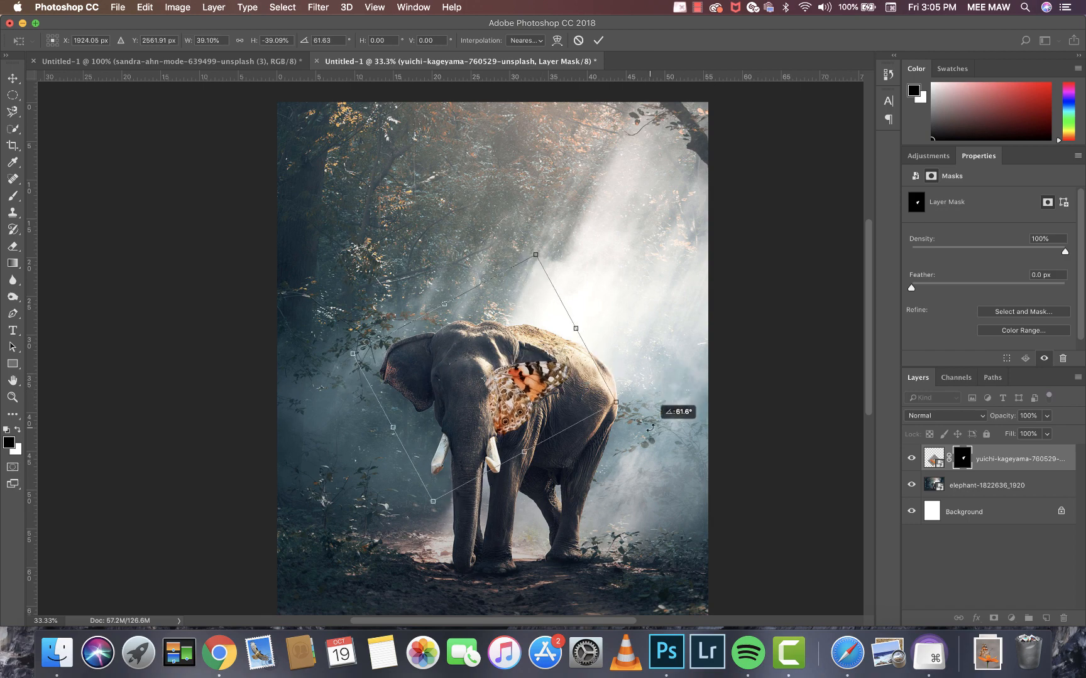
{"action": "left_click_drag", "start_coordinate": [533, 395], "coordinate": [542, 389]}
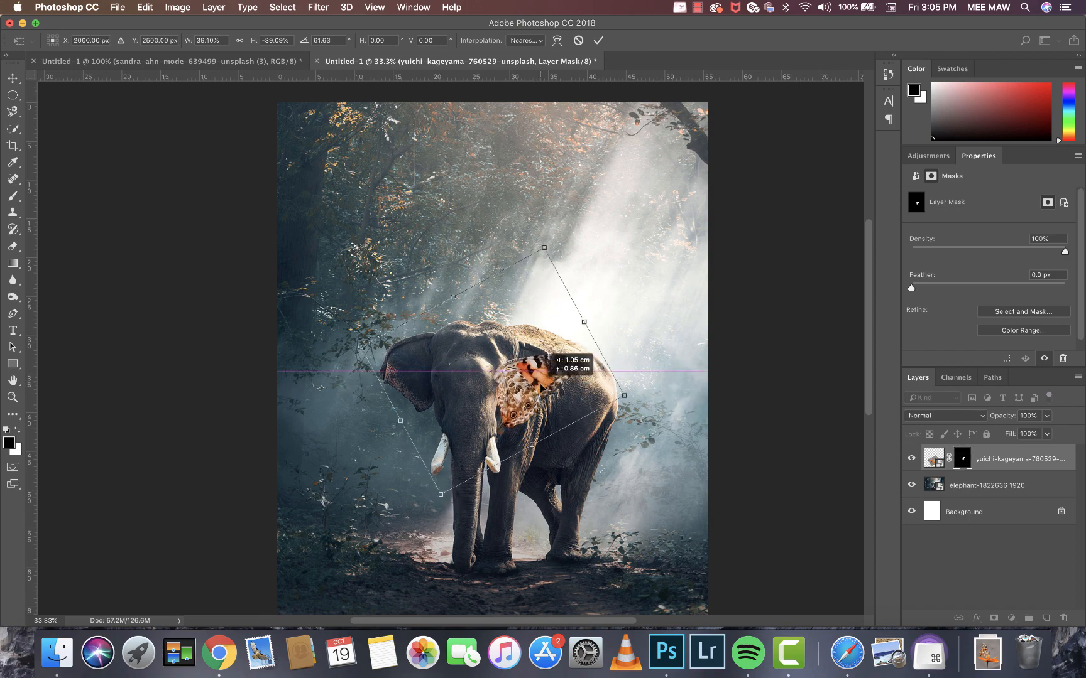
{"action": "right_click", "coordinate": [544, 367]}
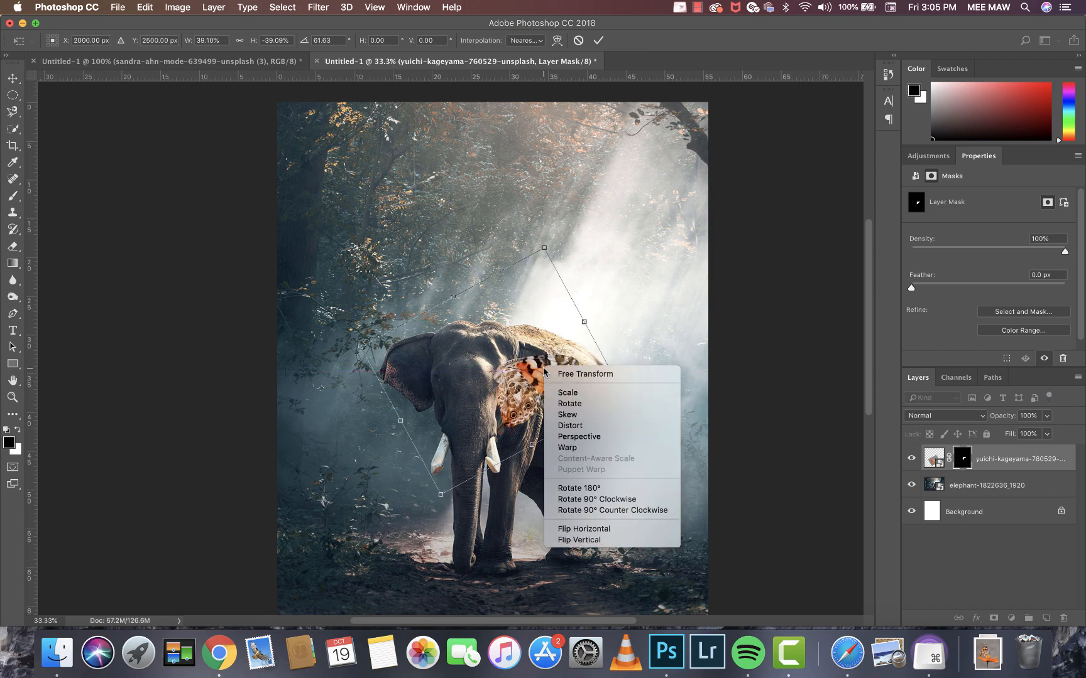
{"action": "left_click", "coordinate": [588, 448]}
{"action": "key", "text": "Return"}
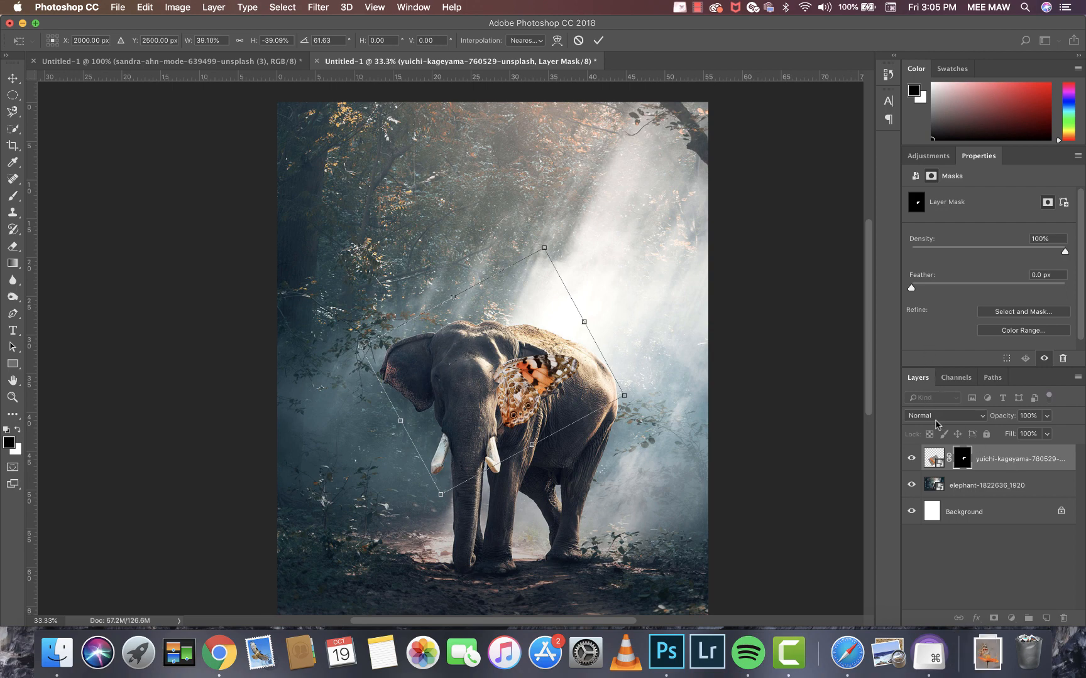
{"action": "key", "text": "Return"}
{"action": "right_click", "coordinate": [1000, 463]}
{"action": "left_click", "coordinate": [993, 468]}
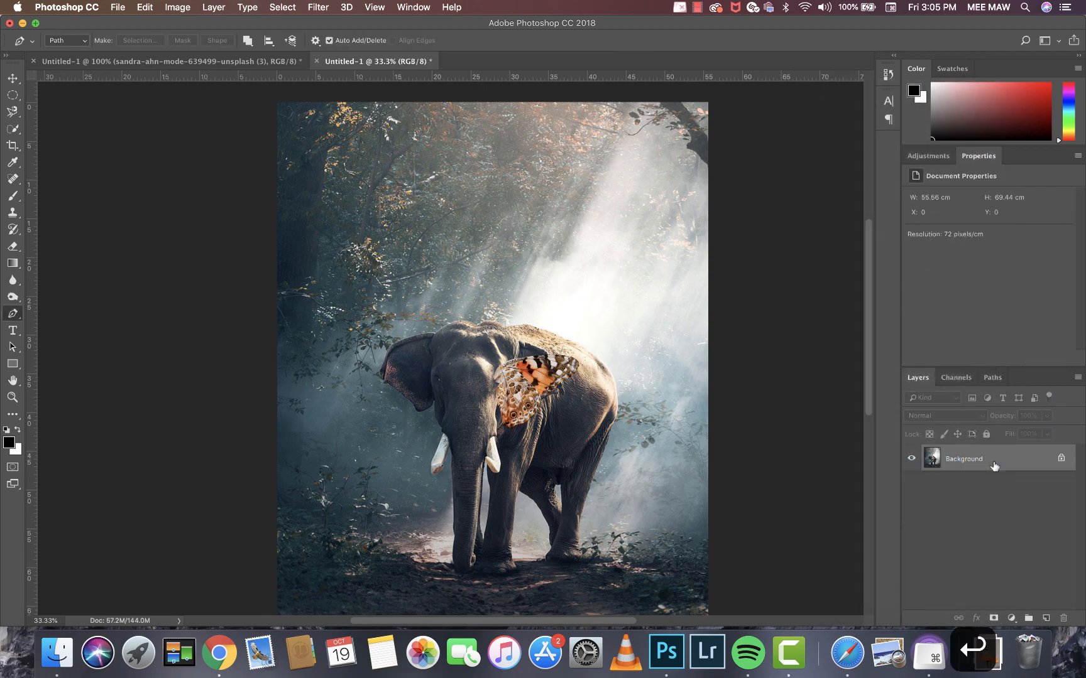
{"action": "key", "text": "super+z"}
Step: Rasterize the butterfly smart object layer while keeping its layer mask
{"action": "right_click", "coordinate": [993, 463]}
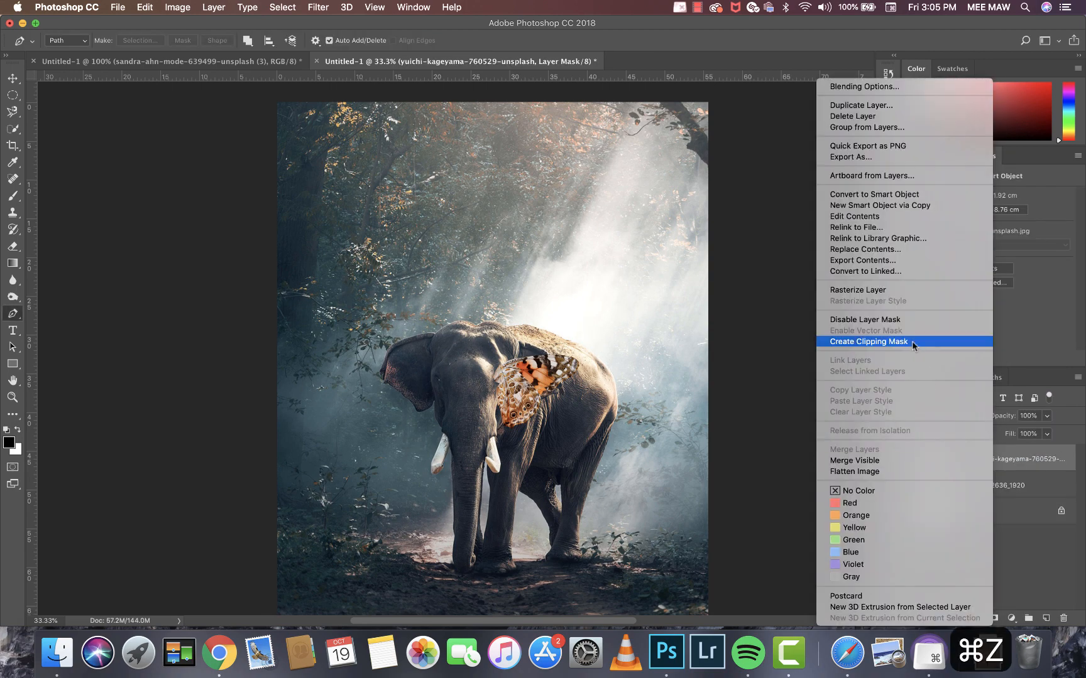
{"action": "left_click", "coordinate": [867, 291]}
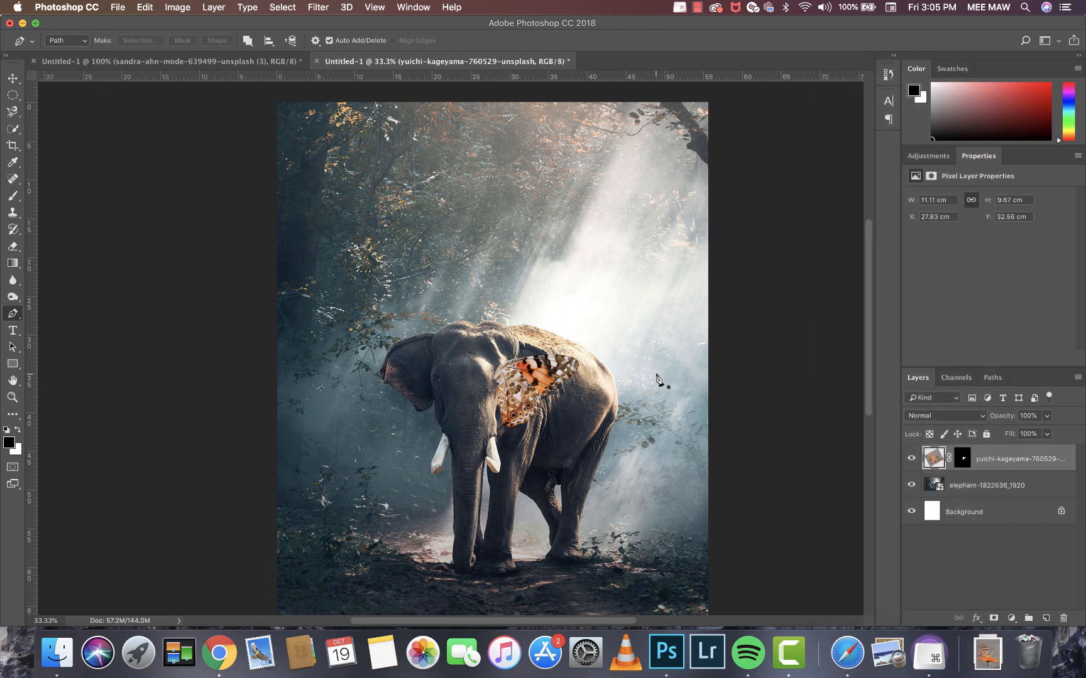
{"action": "key", "text": "Return"}
Step: Warp the butterfly wings by pulling the mesh's upper edge and the wing base upward, and apply the warp
{"action": "key", "text": "super+equal"}
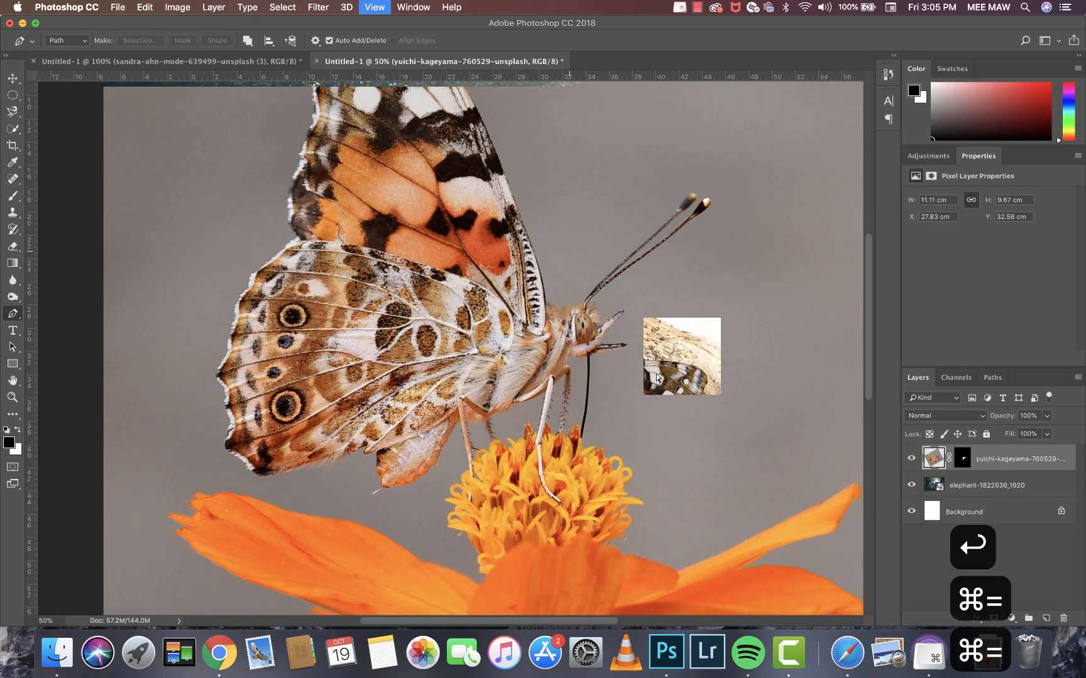
{"action": "key", "text": "super+equal"}
{"action": "key", "text": "super+t"}
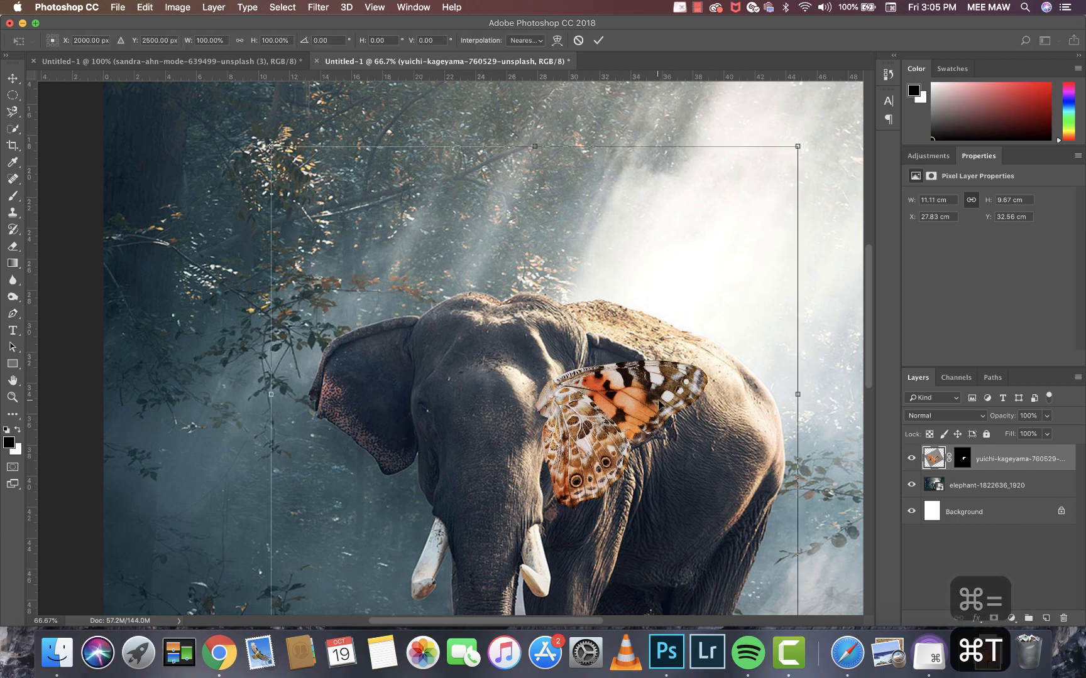
{"action": "right_click", "coordinate": [613, 375]}
{"action": "left_click", "coordinate": [638, 452]}
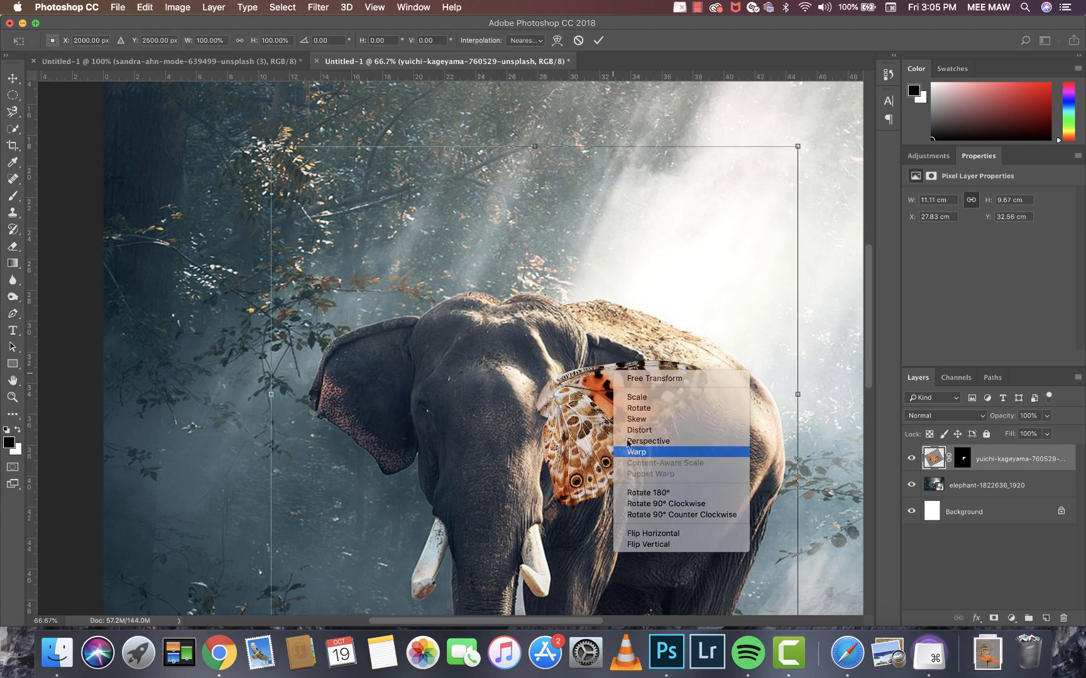
{"action": "left_click_drag", "start_coordinate": [626, 146], "coordinate": [618, 105]}
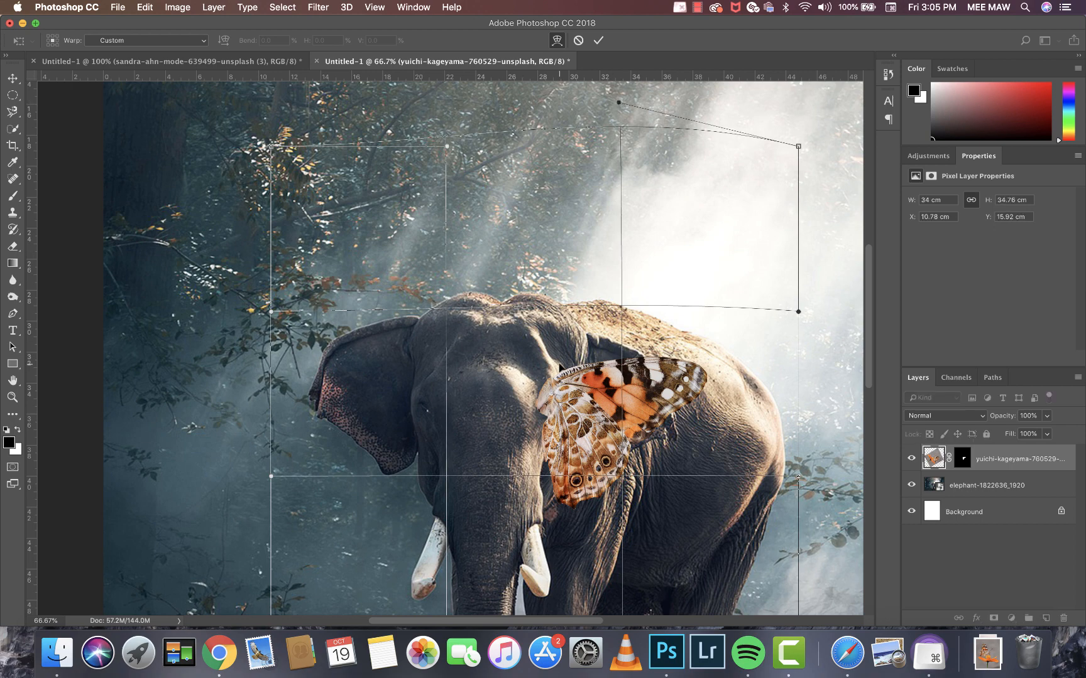
{"action": "mouse_move", "coordinate": [559, 368]}
{"action": "left_mouse_down"}
{"action": "mouse_move", "coordinate": [573, 338]}
{"action": "mouse_move", "coordinate": [569, 349]}
{"action": "left_mouse_up"}
{"action": "key", "text": "Return"}
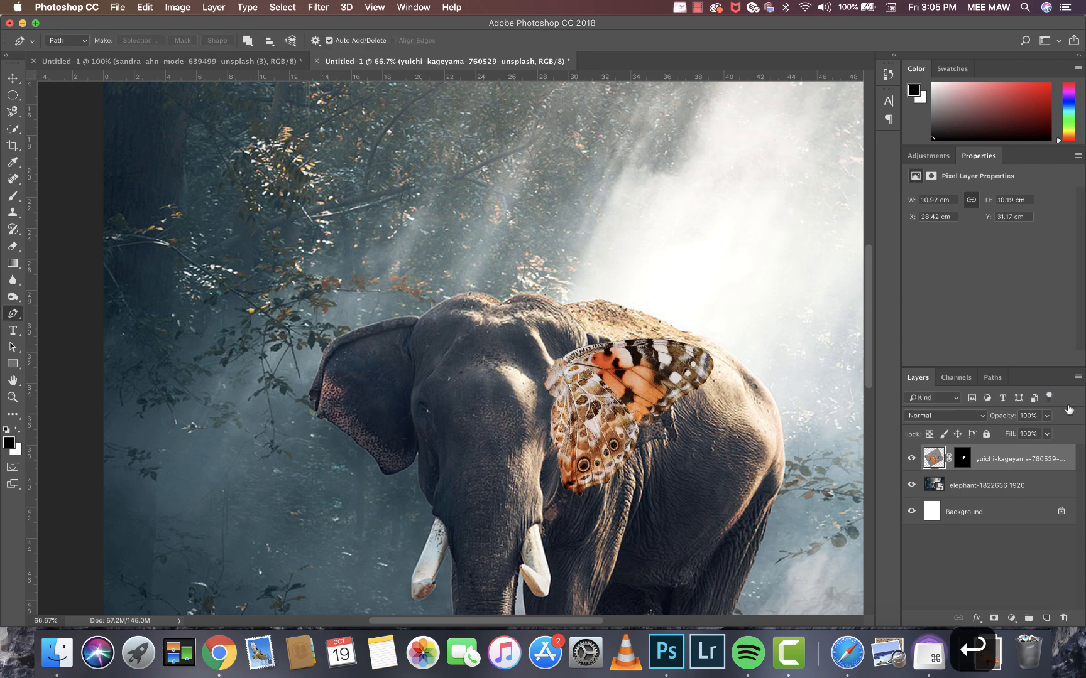
Step: Check the ear by toggling the wings' visibility, scale the wings to about 90%, fit them over the ear and apply
{"action": "left_click", "coordinate": [911, 460]}
{"action": "left_click", "coordinate": [910, 460]}
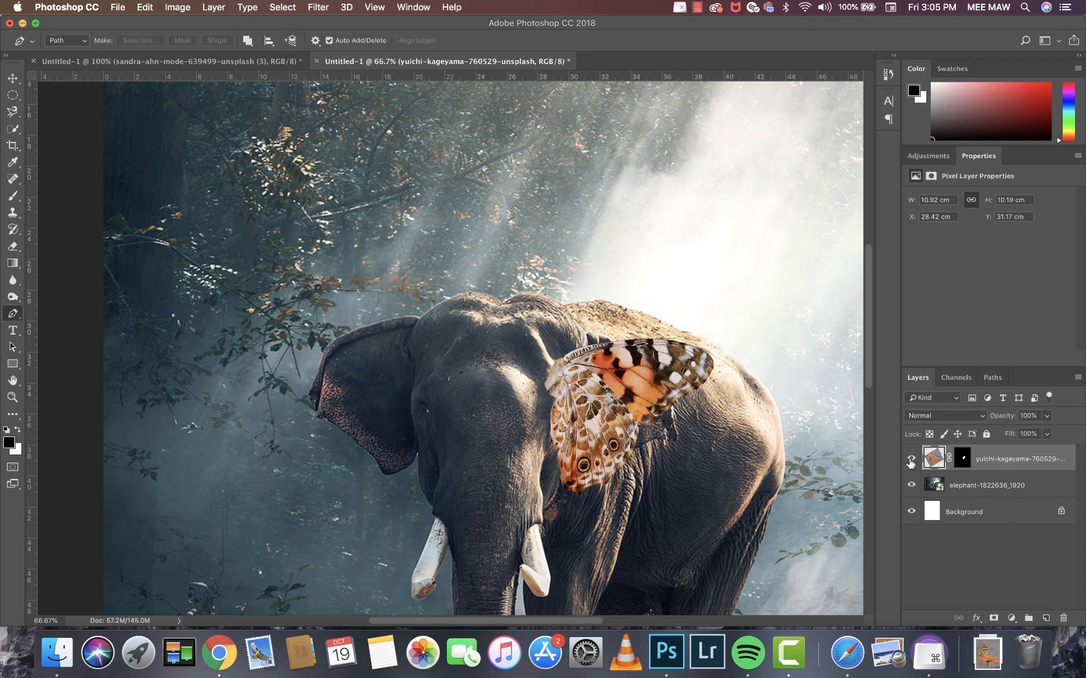
{"action": "key", "text": "super+t"}
{"action": "left_click_drag", "start_coordinate": [798, 126], "coordinate": [751, 179]}
{"action": "left_click_drag", "start_coordinate": [617, 377], "coordinate": [648, 356]}
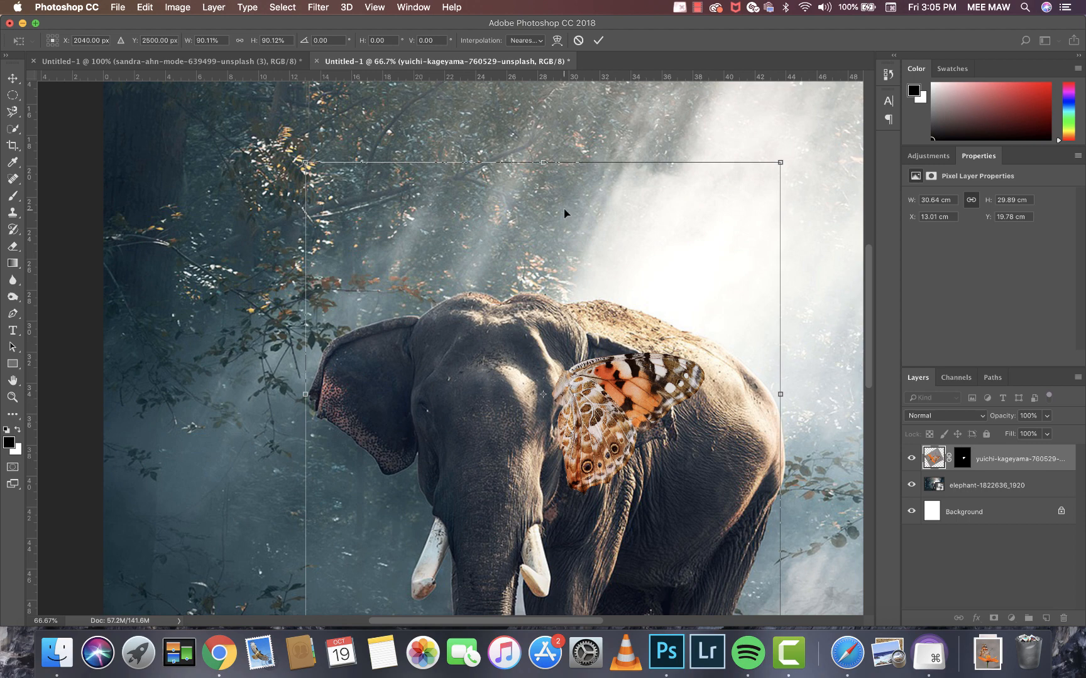
{"action": "key", "text": "Return"}
{"action": "left_click", "coordinate": [468, 6]}
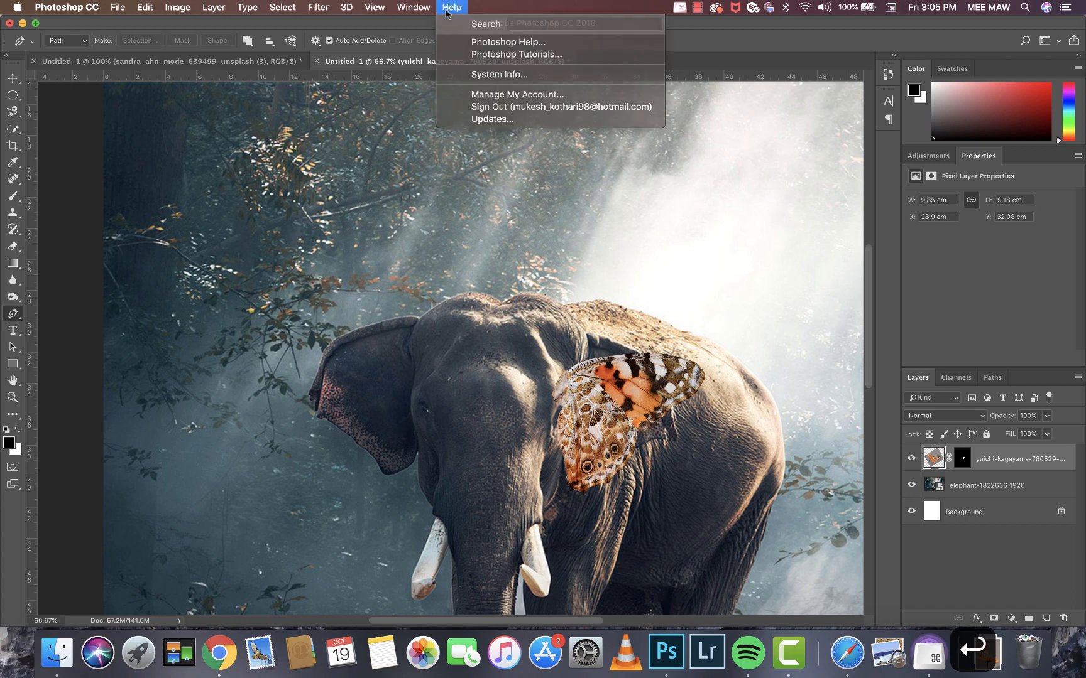
{"action": "left_click", "coordinate": [470, 6]}
{"action": "left_click", "coordinate": [455, 7]}
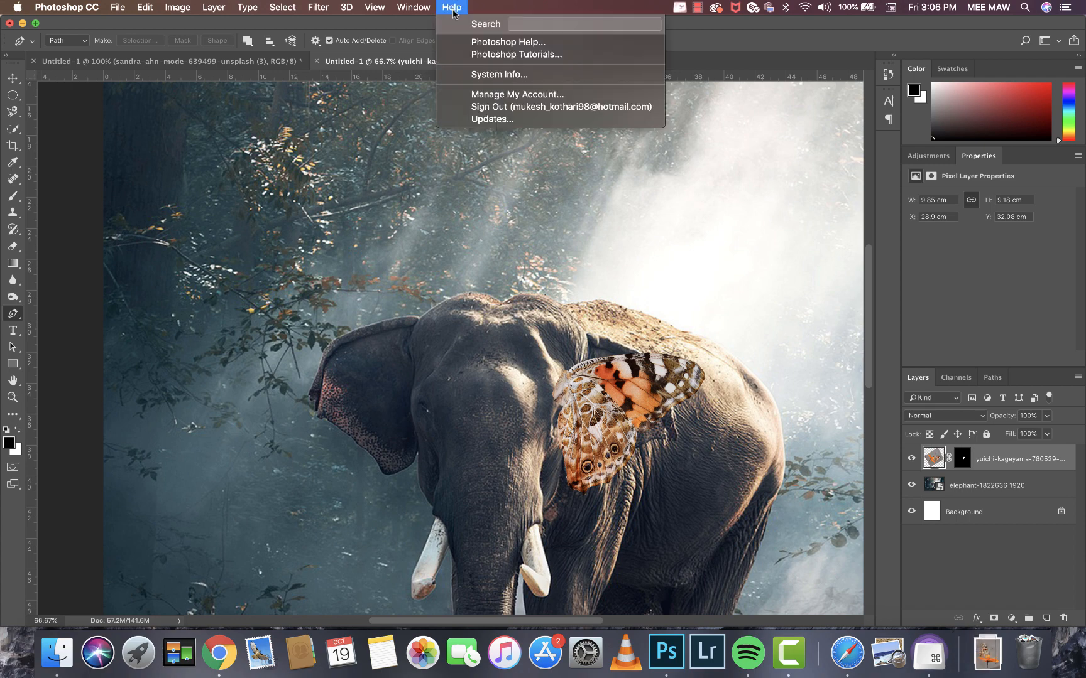
{"action": "left_click", "coordinate": [651, 442]}
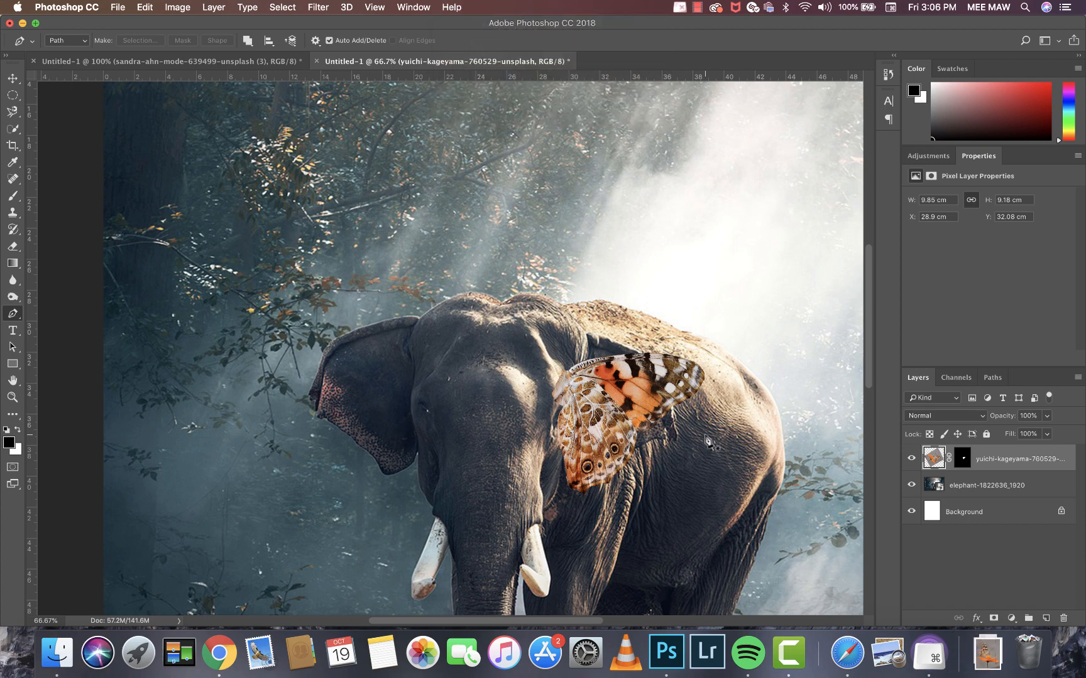
Step: Warp the wings again, pulling the mesh's head side inward, its upper edge up and its body side outward, and apply
{"action": "key", "text": "super+t"}
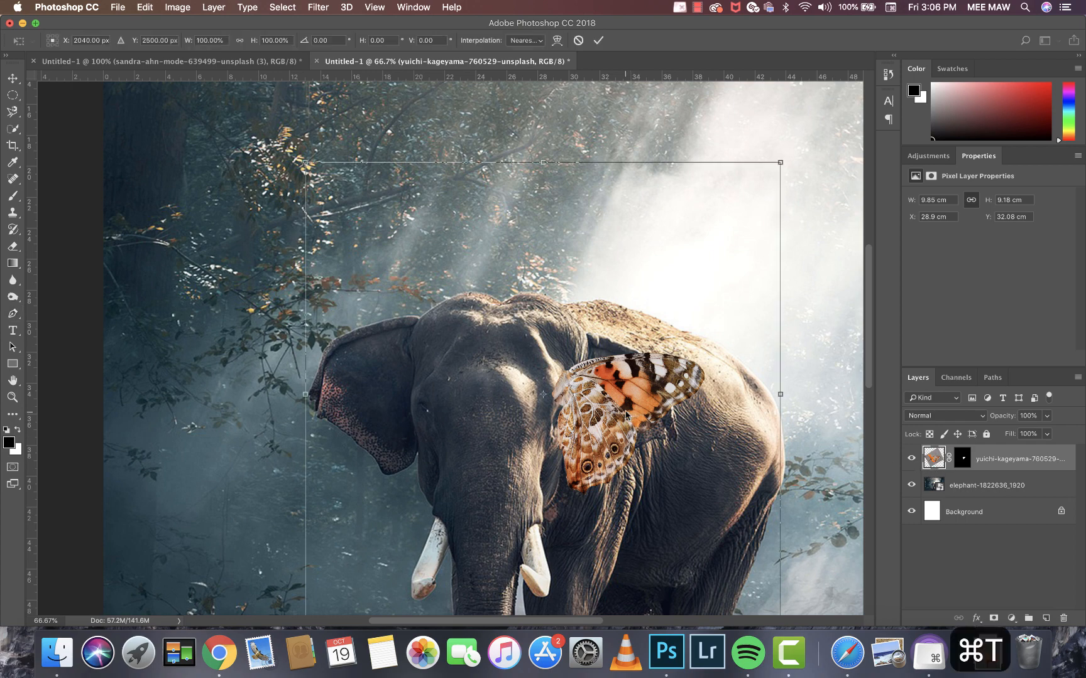
{"action": "right_click", "coordinate": [625, 414]}
{"action": "left_click", "coordinate": [692, 492]}
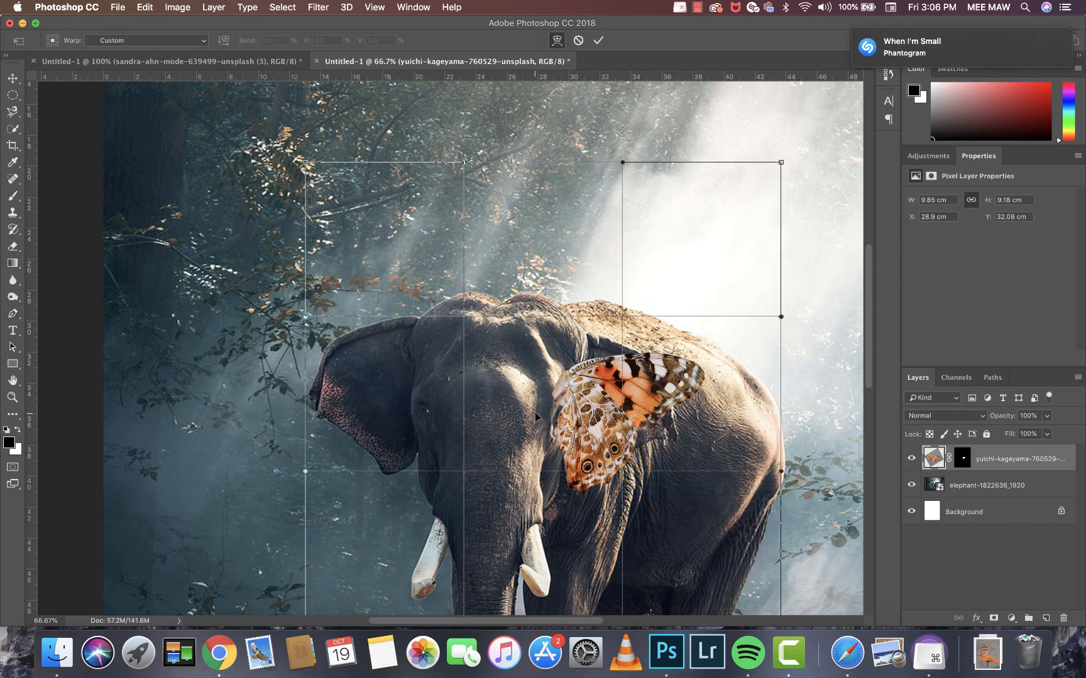
{"action": "left_click_drag", "start_coordinate": [534, 412], "coordinate": [537, 414]}
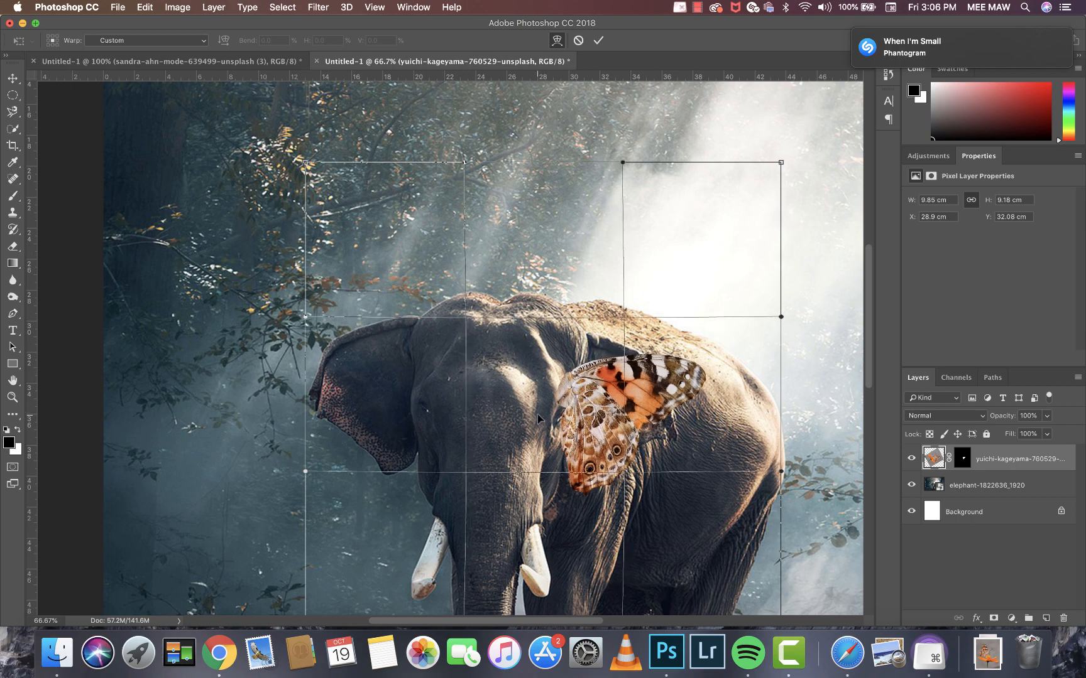
{"action": "left_click_drag", "start_coordinate": [305, 472], "coordinate": [324, 467]}
{"action": "left_click_drag", "start_coordinate": [306, 319], "coordinate": [342, 305]}
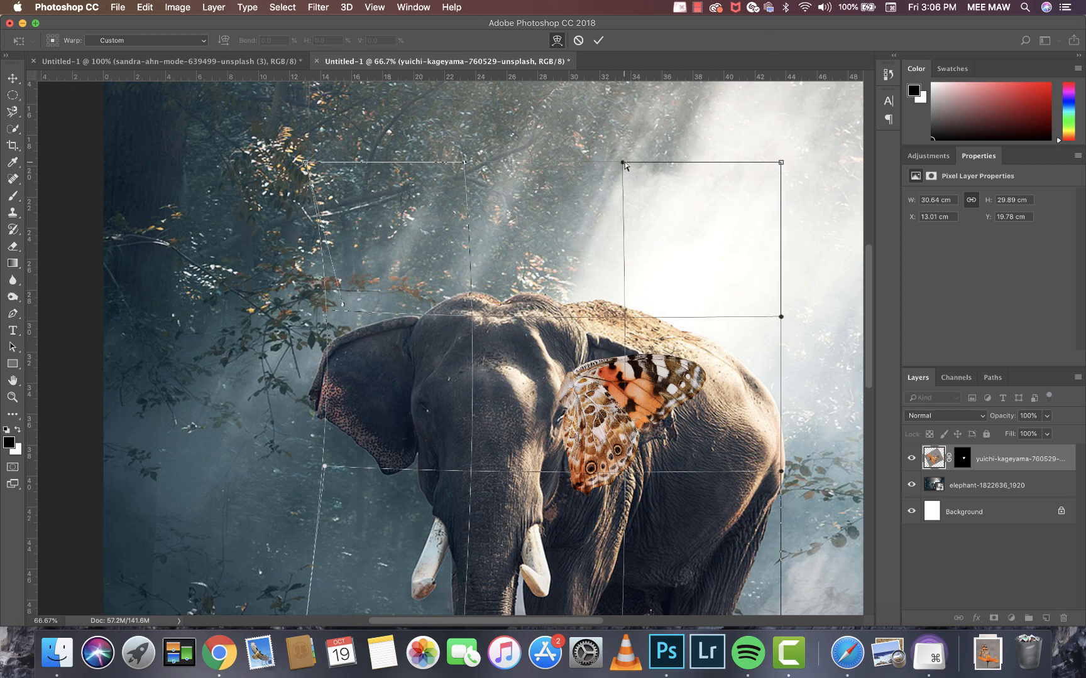
{"action": "left_click_drag", "start_coordinate": [623, 163], "coordinate": [620, 126]}
{"action": "left_click_drag", "start_coordinate": [777, 505], "coordinate": [850, 569]}
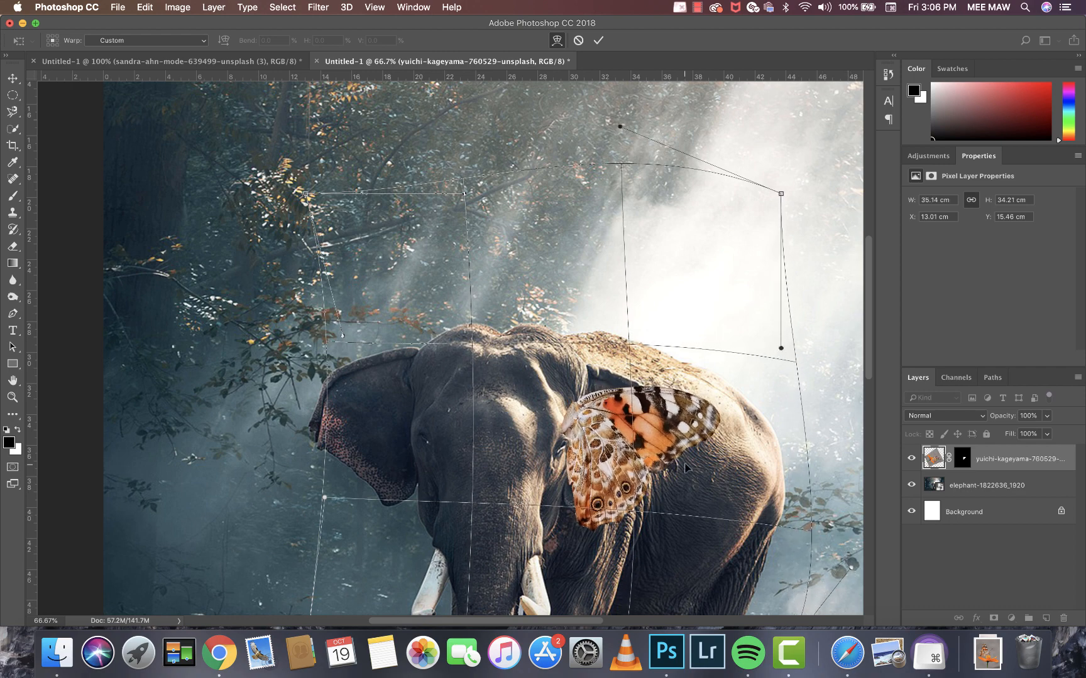
{"action": "key", "text": "Return"}
Step: Move the warped wings slightly up and toward the elephant's head, and apply the transform
{"action": "key", "text": "super+equal"}
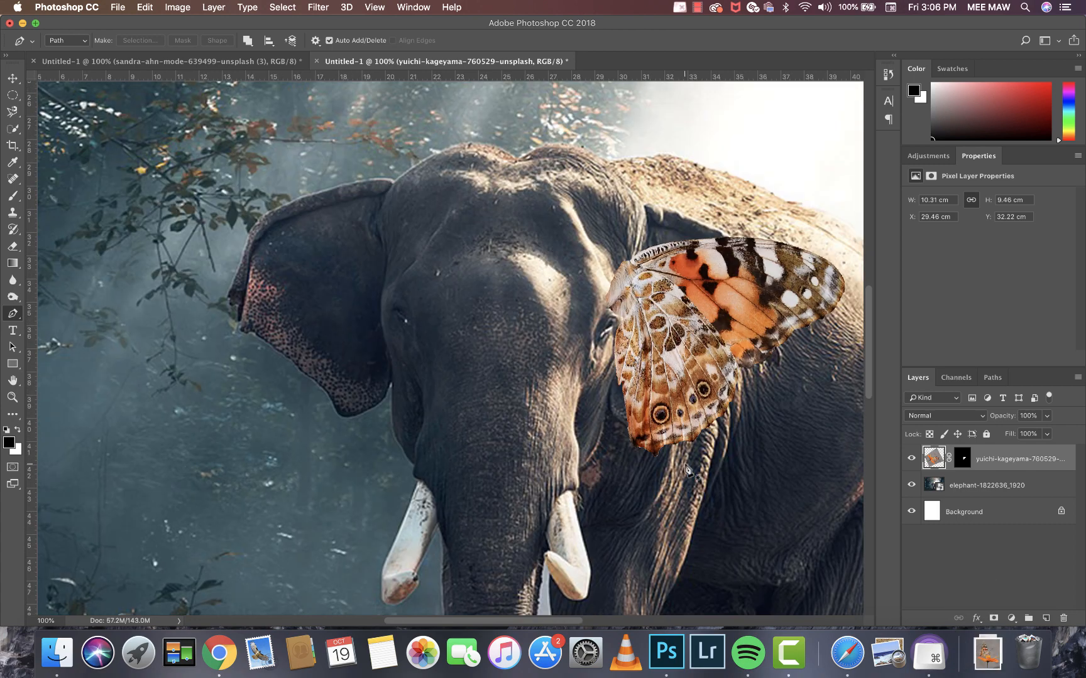
{"action": "key", "text": "super+t"}
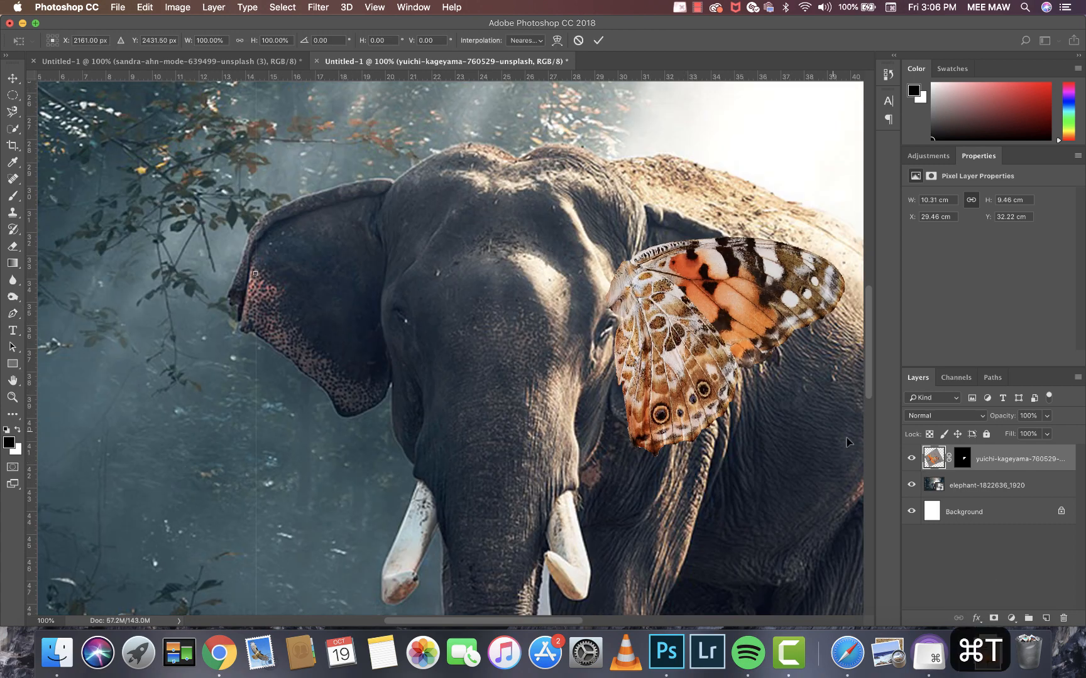
{"action": "left_click_drag", "start_coordinate": [753, 395], "coordinate": [730, 387]}
{"action": "key", "text": "Return"}
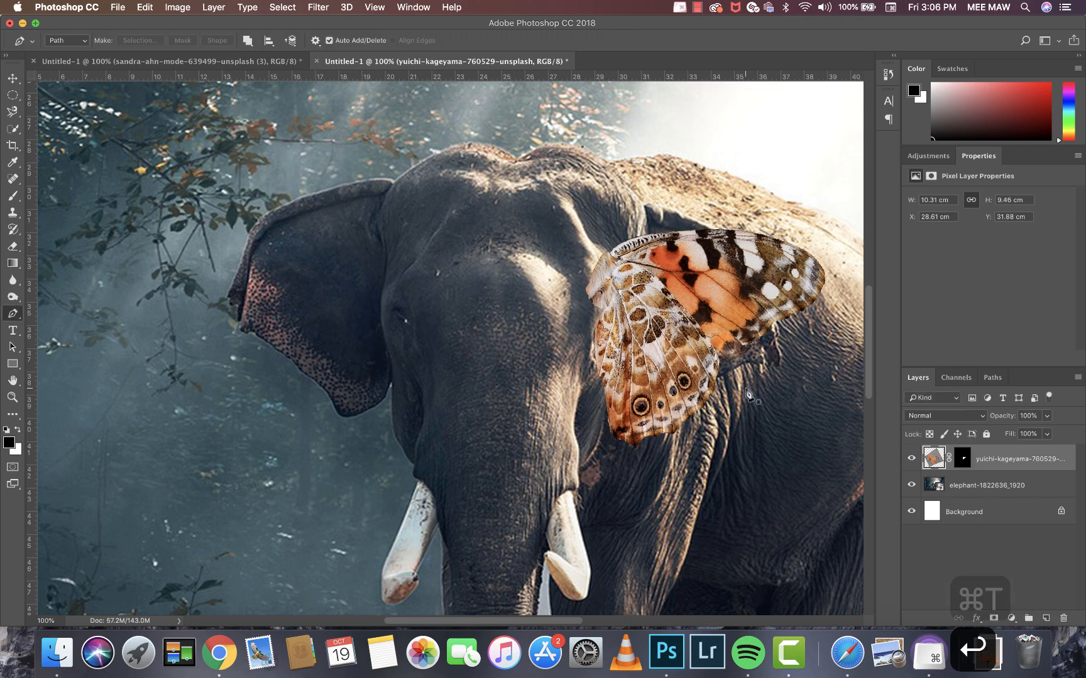
Step: Lower the butterfly wings layer's opacity to 28% so the elephant's ear shows through
{"action": "key", "text": "p"}
{"action": "scroll", "coordinate": [748, 394], "scroll_direction": "right", "scroll_amount": 5}
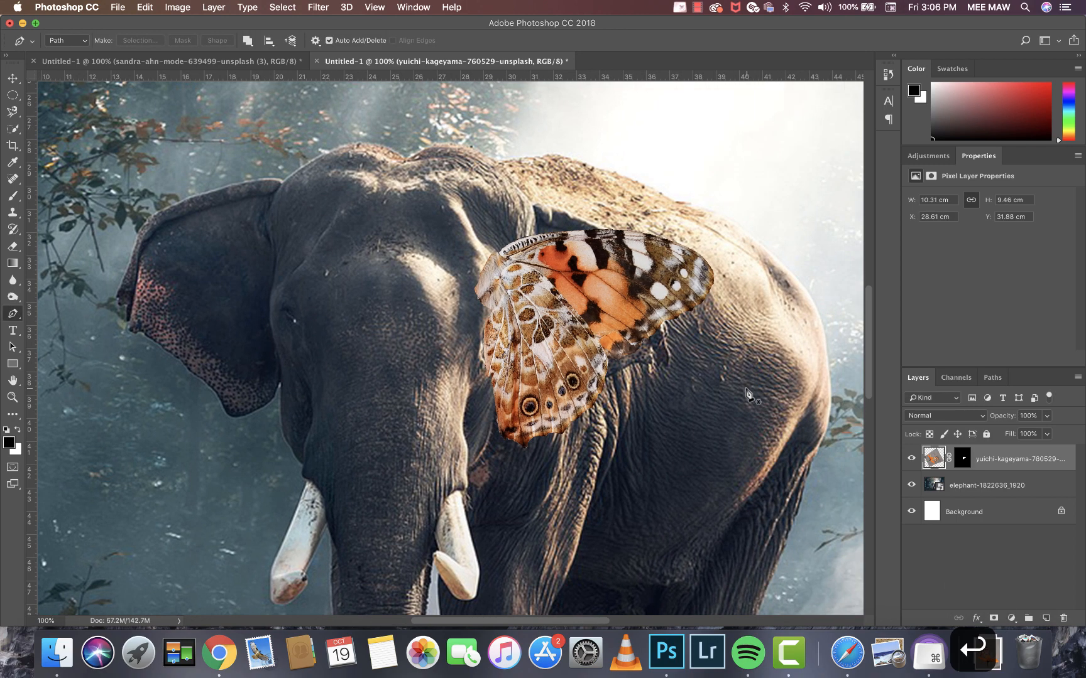
{"action": "left_click", "coordinate": [1046, 435]}
{"action": "mouse_move", "coordinate": [1025, 451]}
{"action": "left_mouse_down"}
{"action": "mouse_move", "coordinate": [1060, 448]}
{"action": "mouse_move", "coordinate": [1020, 433]}
{"action": "left_mouse_up"}
{"action": "left_click", "coordinate": [1047, 415]}
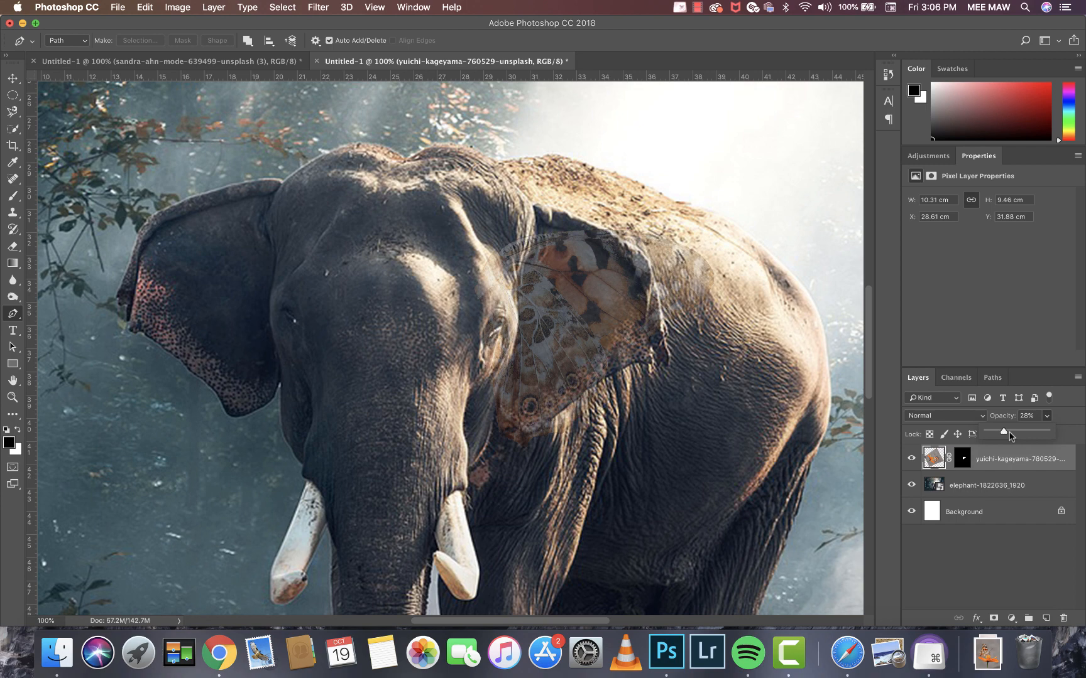
Step: Paint black on the wings' layer mask with a soft 140 px brush to hide the parts overlapping the head and the ear's lower edge
{"action": "left_click", "coordinate": [962, 458]}
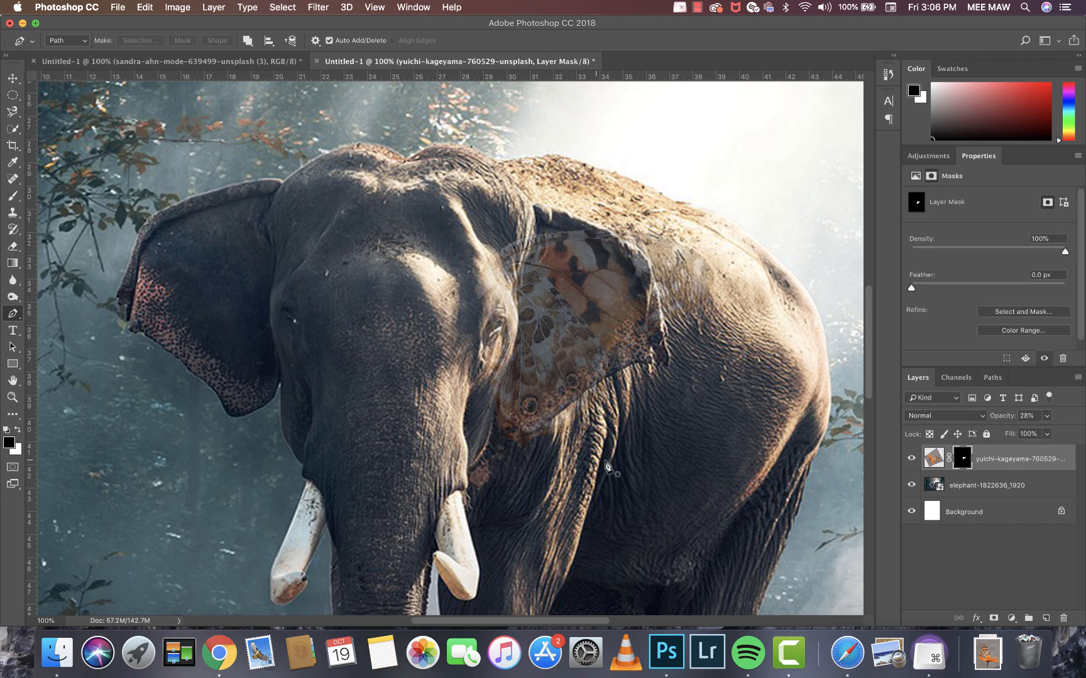
{"action": "key", "text": "b"}
{"action": "right_click", "coordinate": [558, 454]}
{"action": "left_click", "coordinate": [626, 479]}
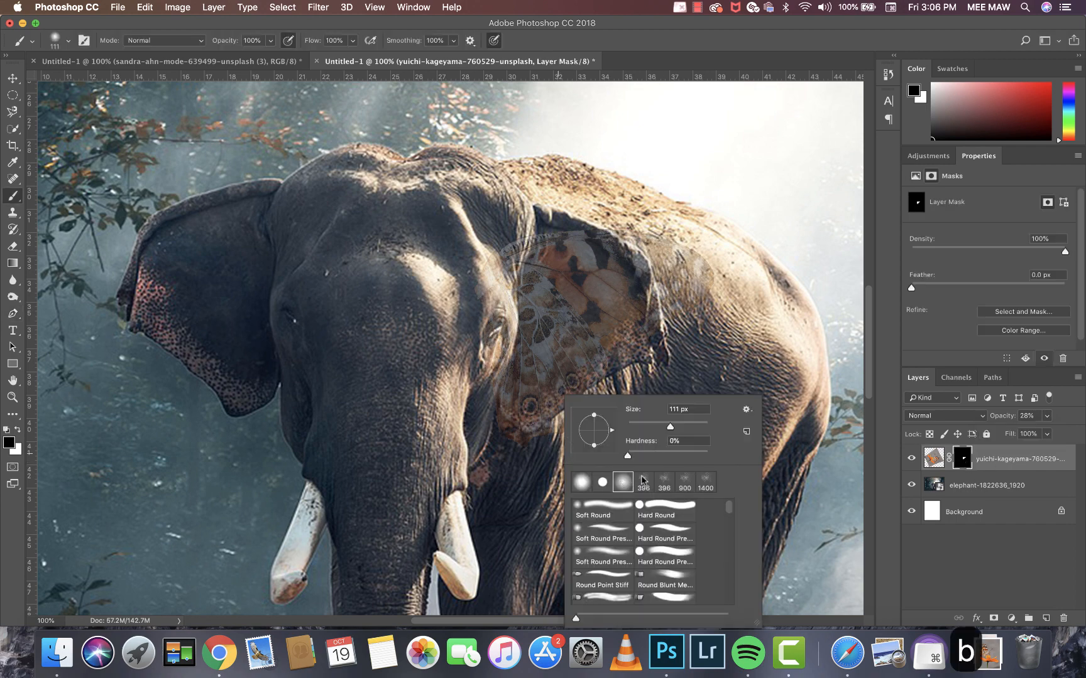
{"action": "left_click_drag", "start_coordinate": [675, 427], "coordinate": [676, 428]}
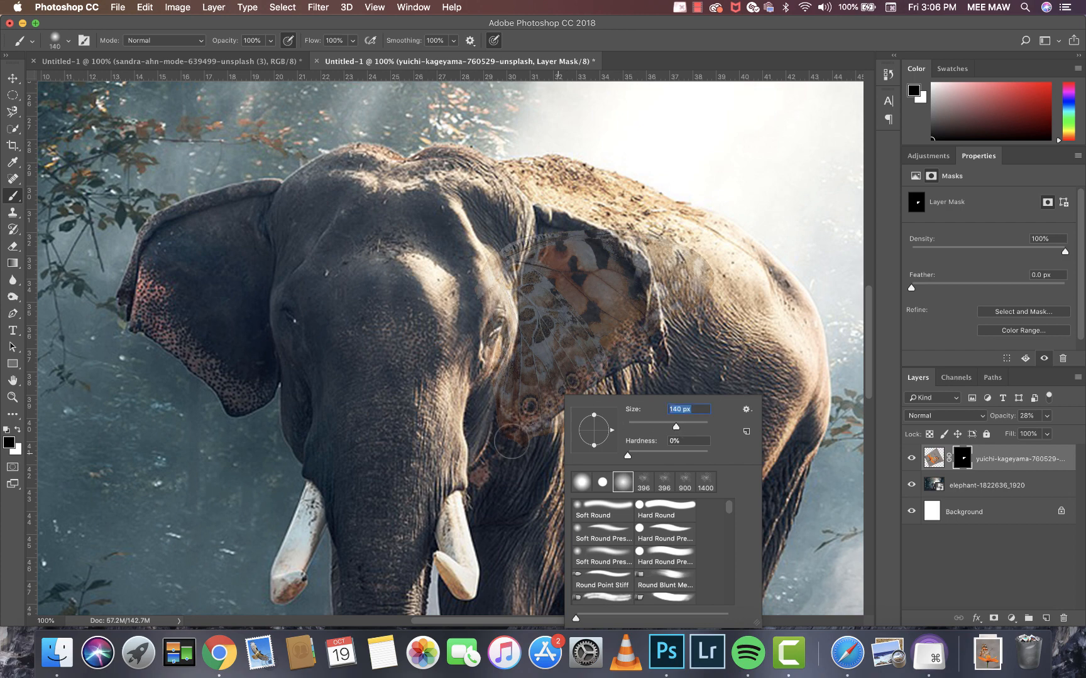
{"action": "left_click_drag", "start_coordinate": [512, 447], "coordinate": [585, 440]}
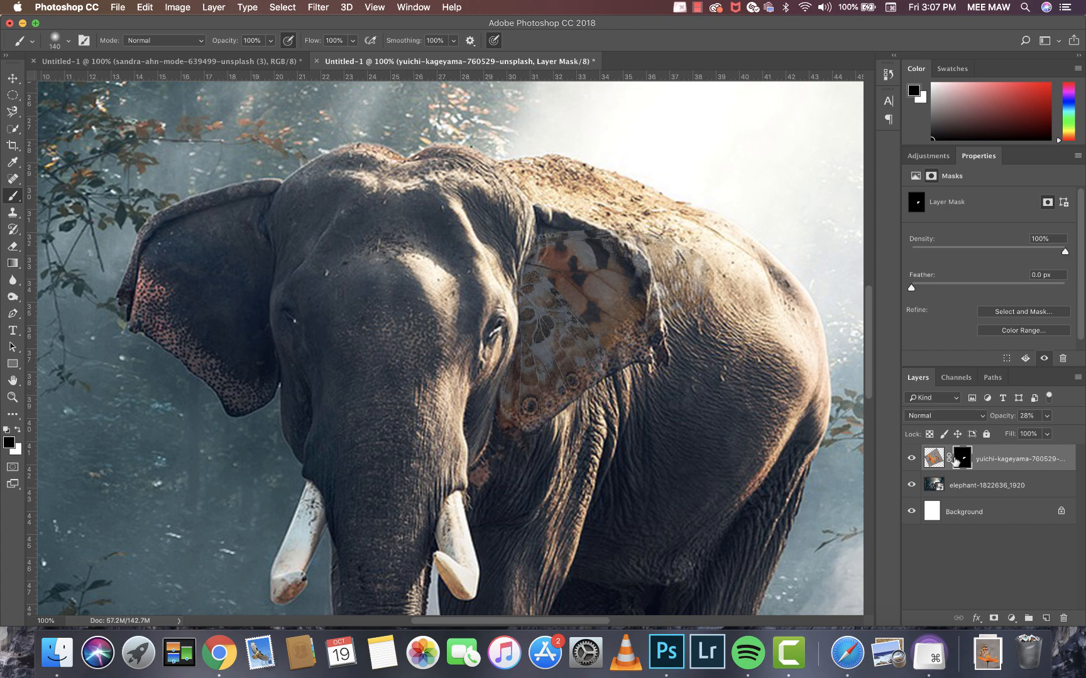
Step: Restore the wings layer's opacity to 100% and check the whole elephant with the masked wings
{"action": "left_click", "coordinate": [1046, 416]}
{"action": "left_click_drag", "start_coordinate": [1045, 432], "coordinate": [1083, 434]}
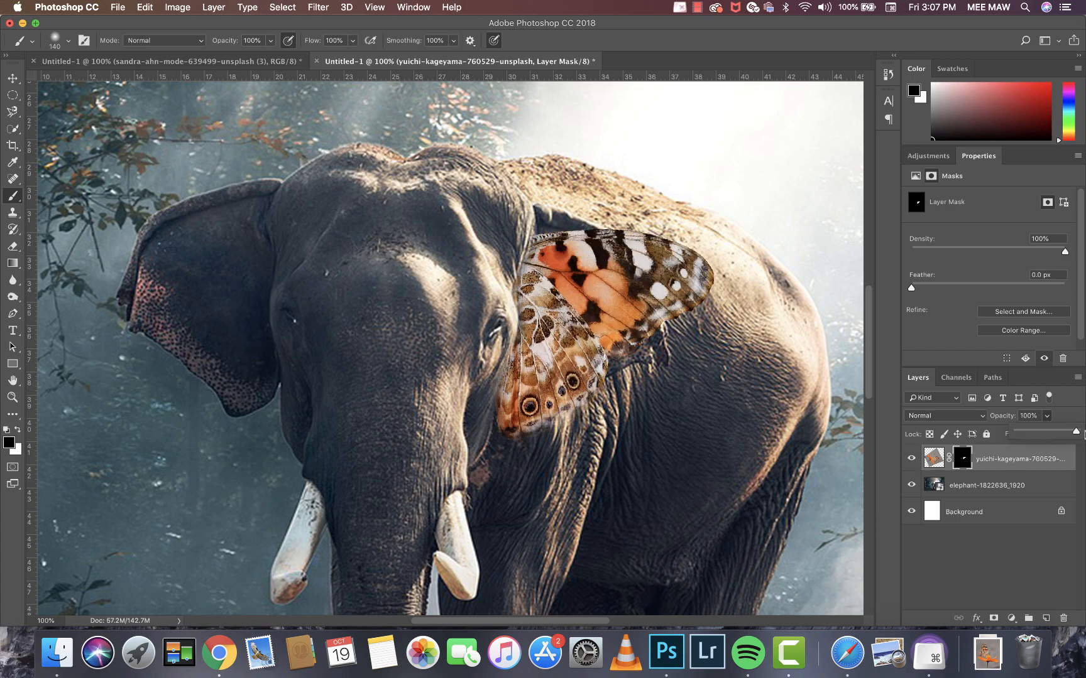
{"action": "key", "text": "super+minus"}
{"action": "key", "text": "super+minus"}
{"action": "key", "text": "super+minus"}
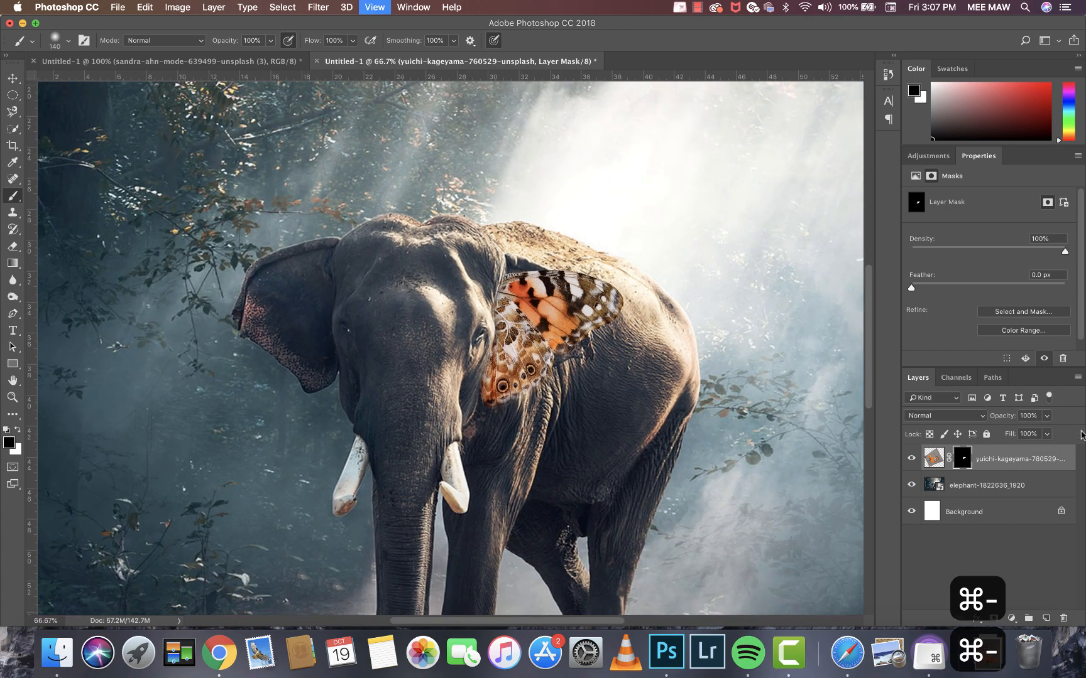
{"action": "key", "text": "super+equal"}
{"action": "key", "text": "super+equal"}
{"action": "key", "text": "super+equal"}
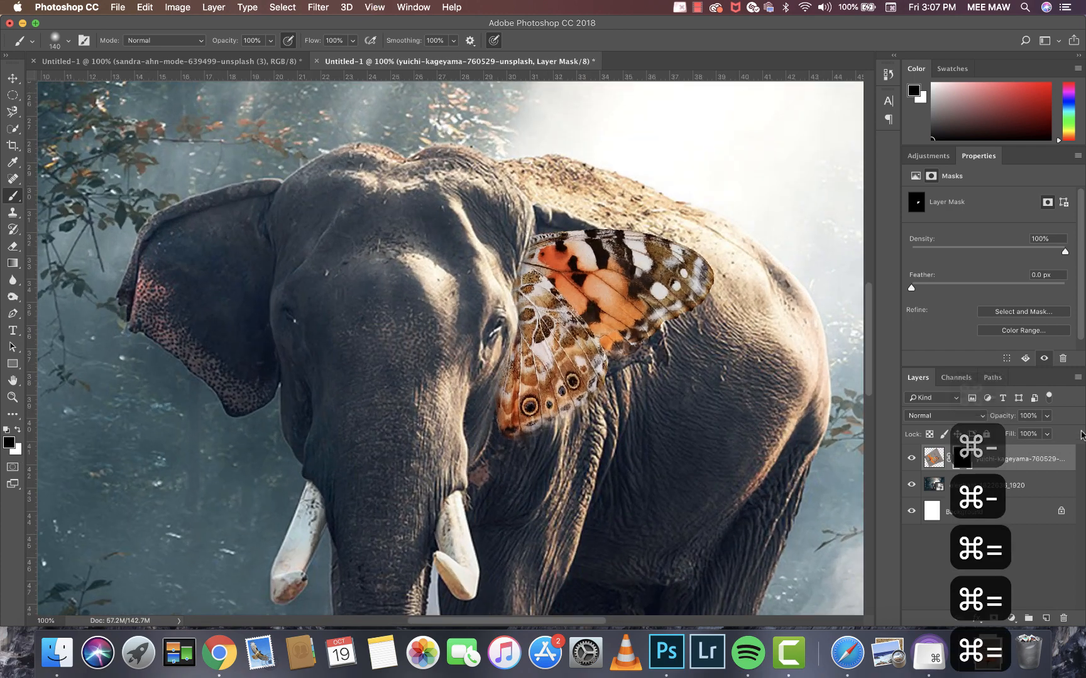
Step: Stretch the wings vertically to about 111% of their height, reposition them over the ear and apply the transform
{"action": "key", "text": "super+t"}
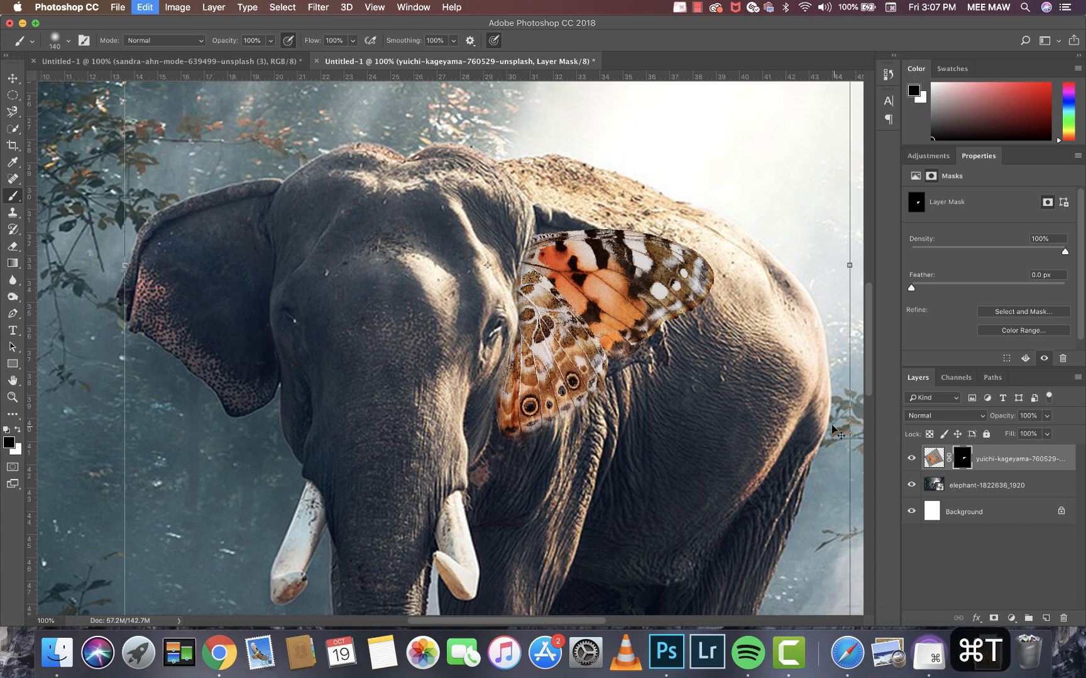
{"action": "key", "text": "super+minus"}
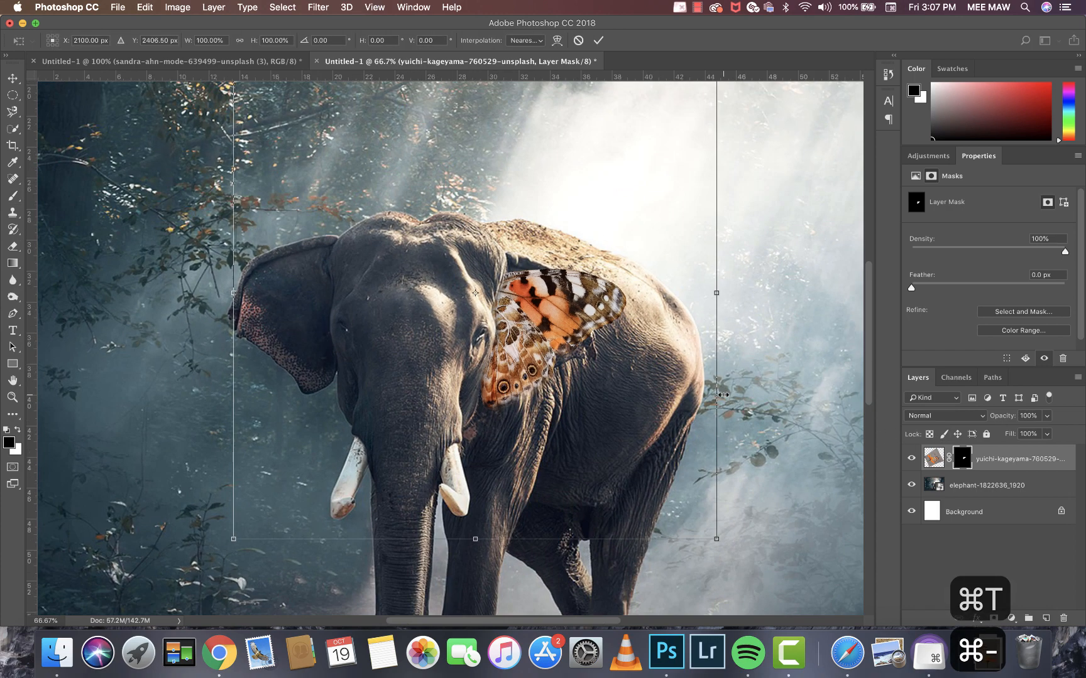
{"action": "scroll", "coordinate": [726, 386], "scroll_direction": "up", "scroll_amount": 2}
{"action": "mouse_move", "coordinate": [475, 111]}
{"action": "left_mouse_down"}
{"action": "mouse_move", "coordinate": [476, 69]}
{"action": "mouse_move", "coordinate": [476, 94]}
{"action": "left_mouse_up"}
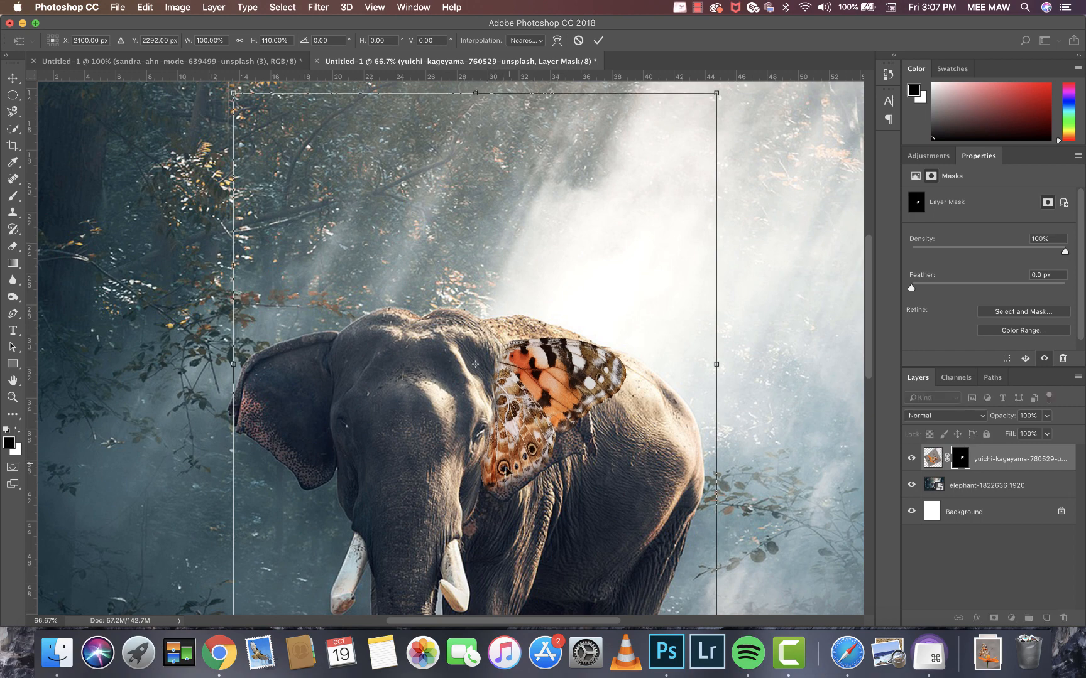
{"action": "scroll", "coordinate": [531, 437], "scroll_direction": "down", "scroll_amount": 2}
{"action": "left_click_drag", "start_coordinate": [535, 415], "coordinate": [541, 427]}
{"action": "scroll", "coordinate": [564, 449], "scroll_direction": "up", "scroll_amount": 2}
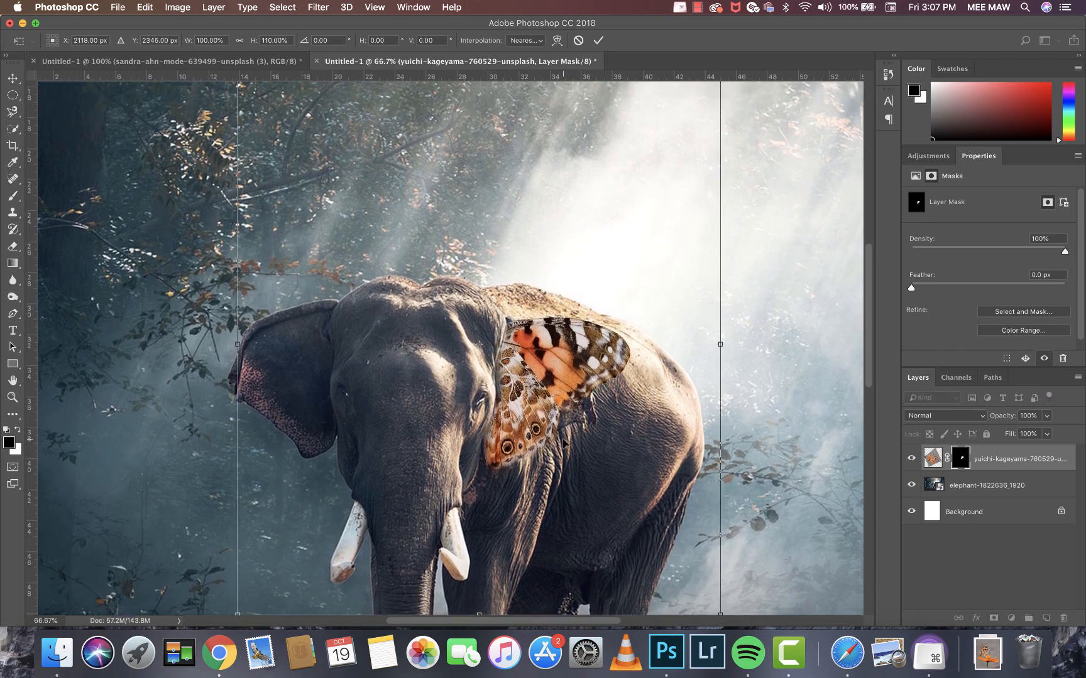
{"action": "left_click_drag", "start_coordinate": [476, 99], "coordinate": [475, 92]}
{"action": "left_click_drag", "start_coordinate": [549, 274], "coordinate": [549, 278]}
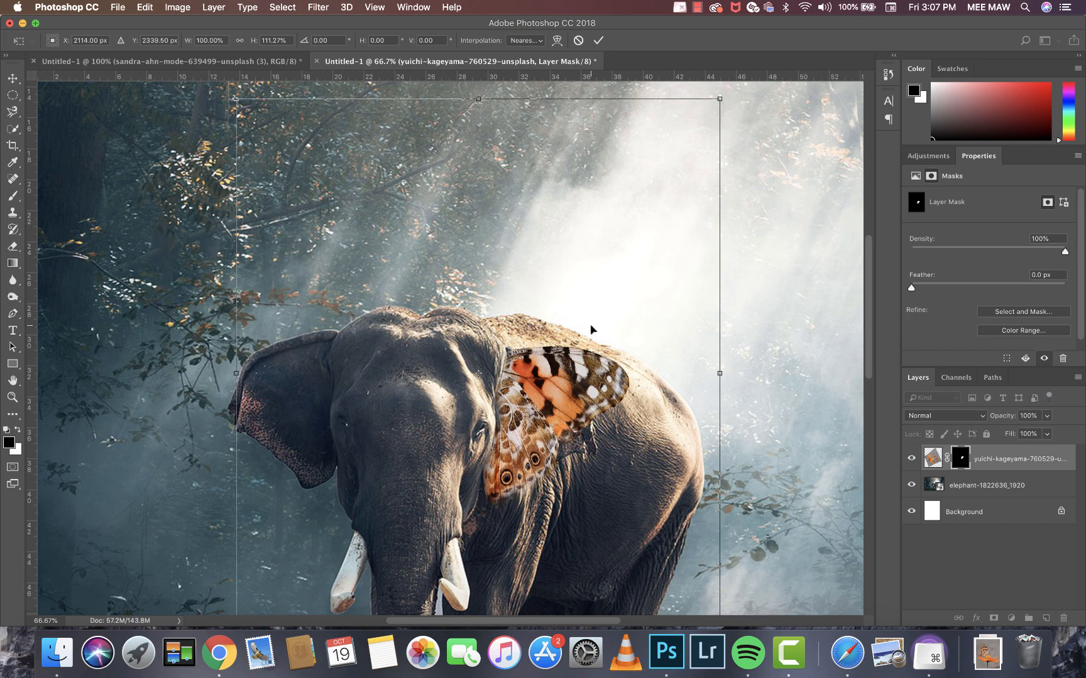
{"action": "key", "text": "Return"}
{"action": "scroll", "coordinate": [590, 324], "scroll_direction": "down", "scroll_amount": 3}
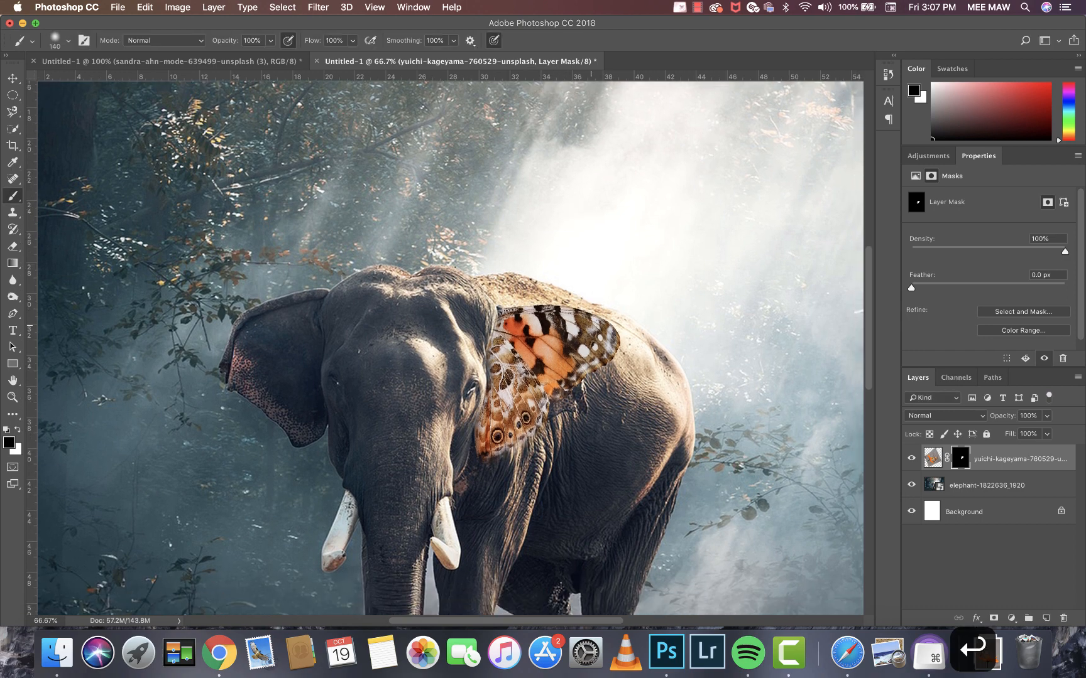
{"action": "key", "text": "super+t"}
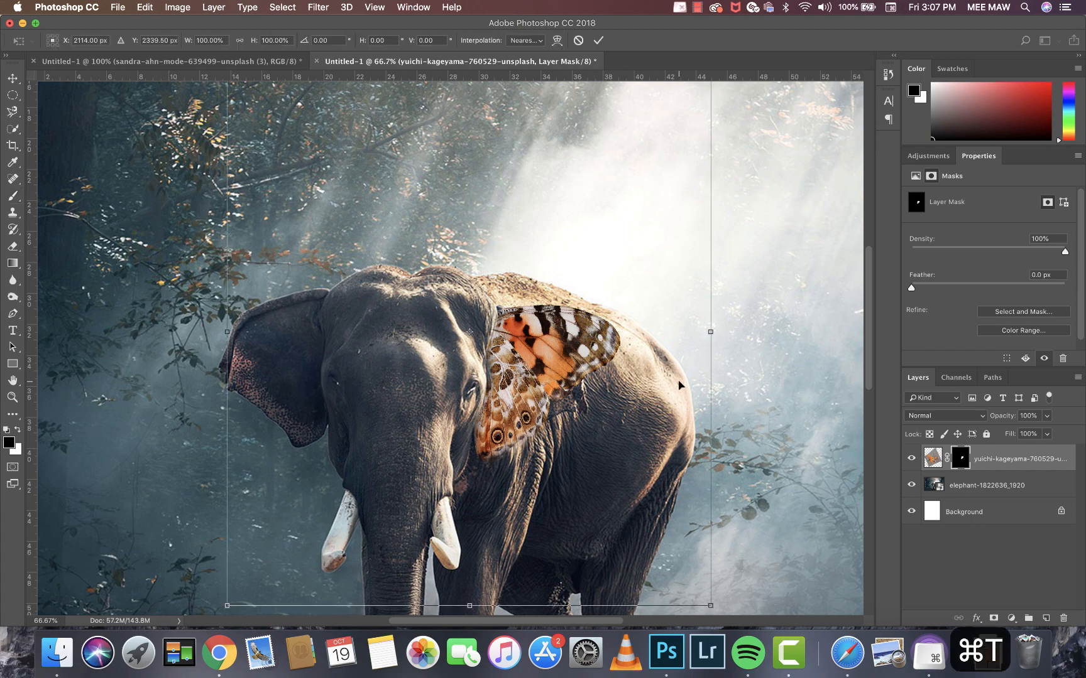
{"action": "right_click", "coordinate": [681, 382]}
{"action": "left_click", "coordinate": [725, 460]}
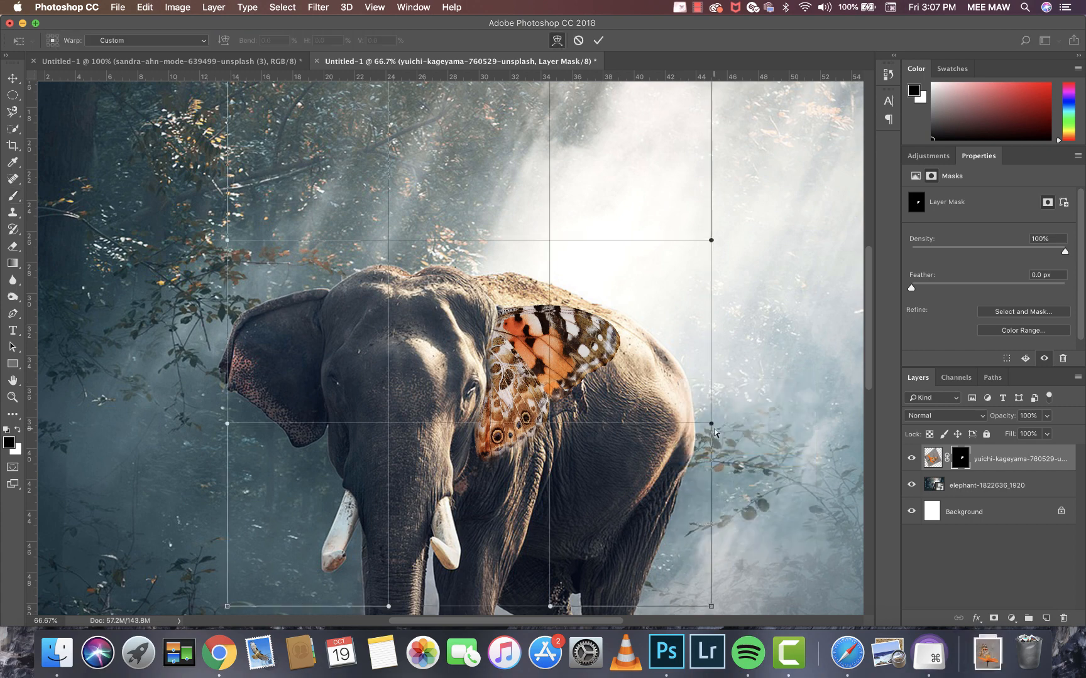
{"action": "left_click_drag", "start_coordinate": [706, 424], "coordinate": [766, 436]}
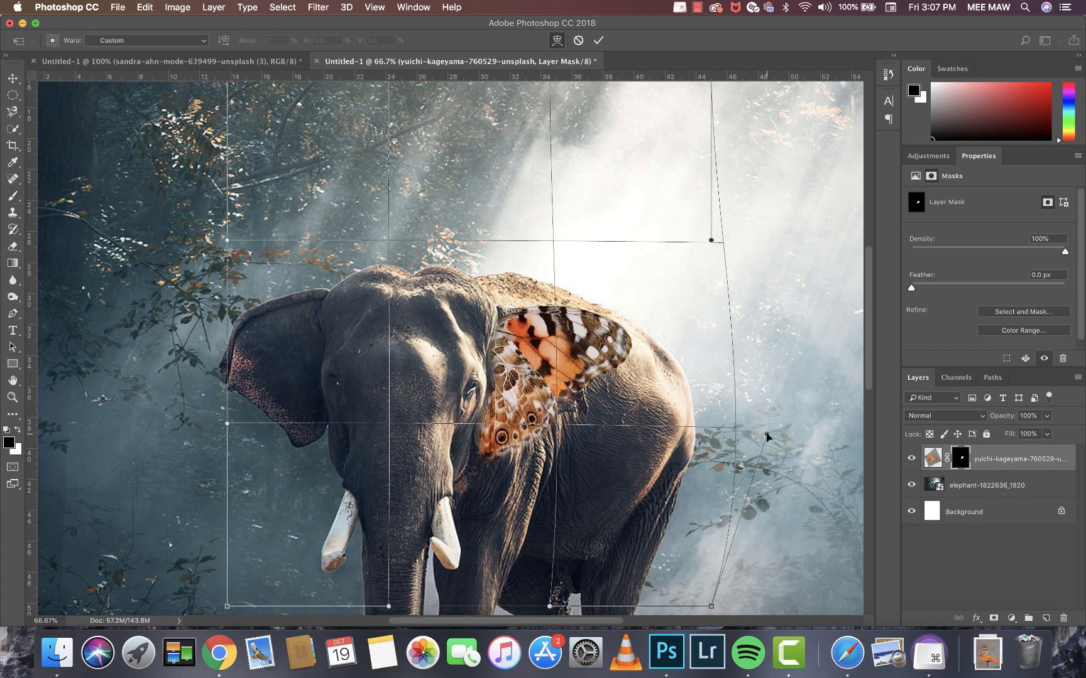
{"action": "key", "text": "super+z"}
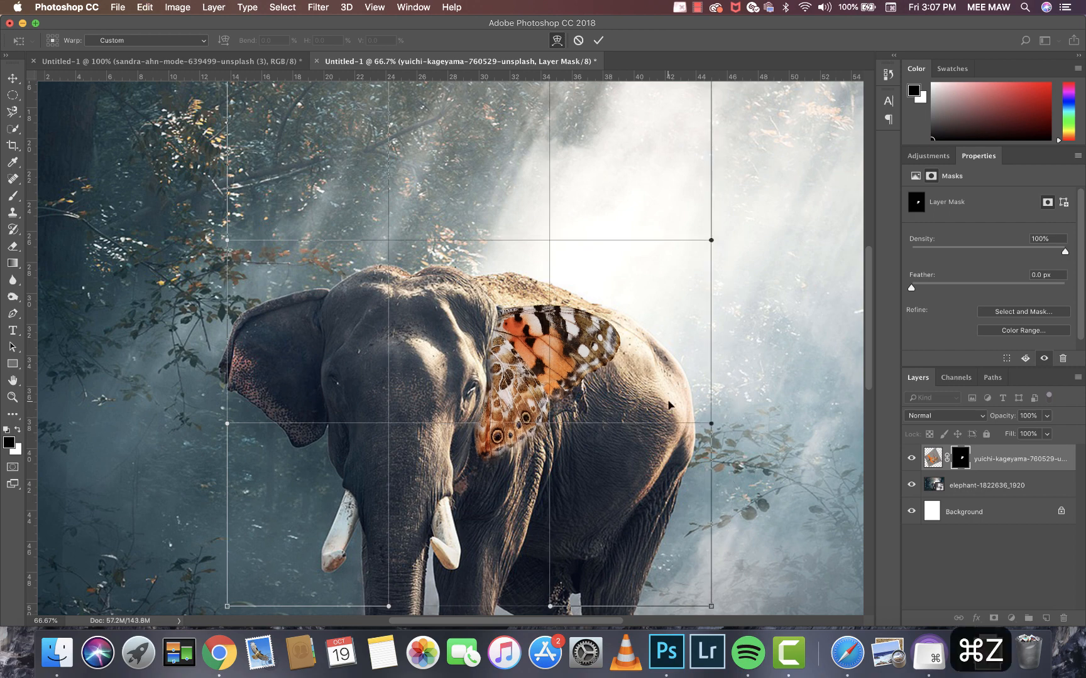
{"action": "key", "text": "Escape"}
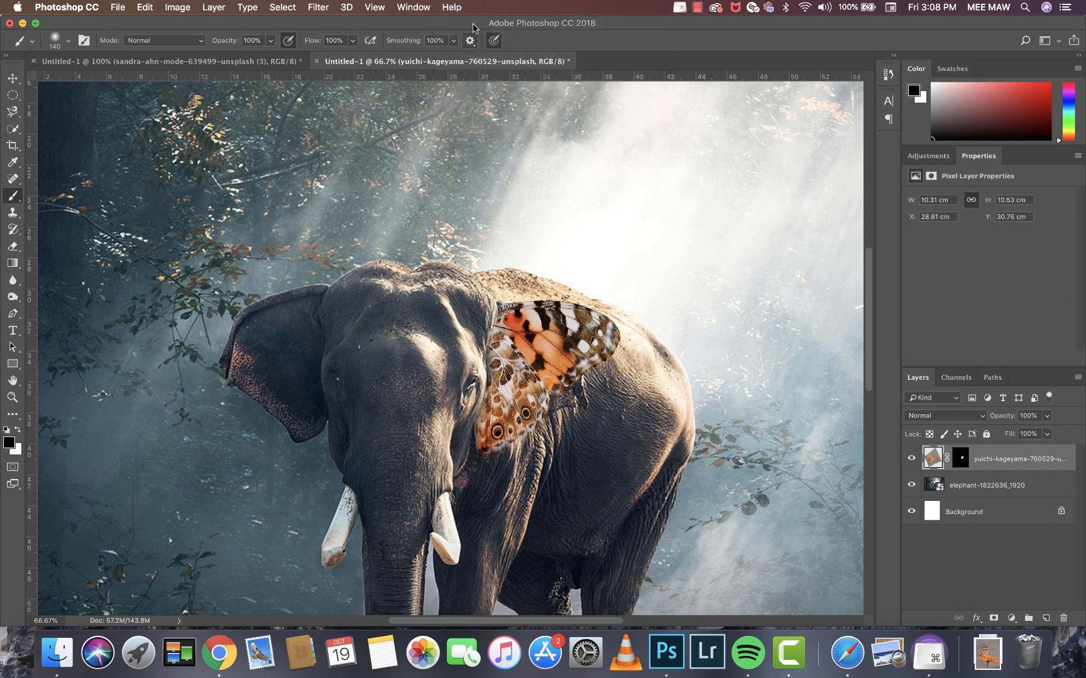
Step: Try Puppet Warp on the wings, pulling the upper wing's lower edge slightly down over the ear
{"action": "left_click", "coordinate": [452, 7]}
{"action": "type", "text": "pe"}
{"action": "key", "text": "BackSpace"}
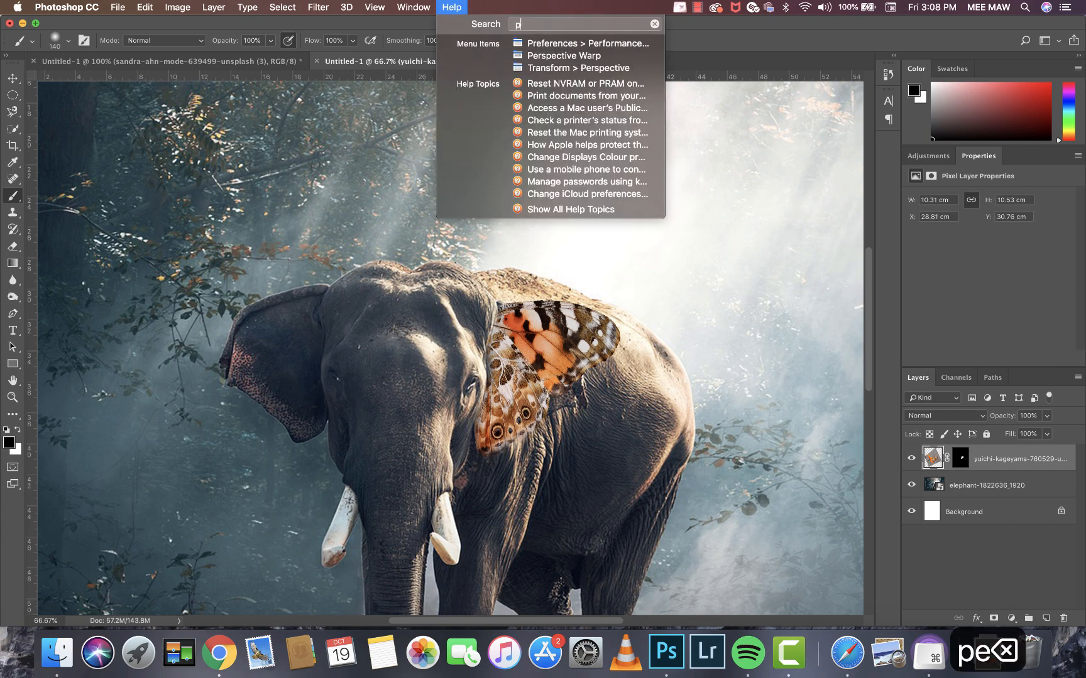
{"action": "type", "text": "upp"}
{"action": "left_click", "coordinate": [540, 43]}
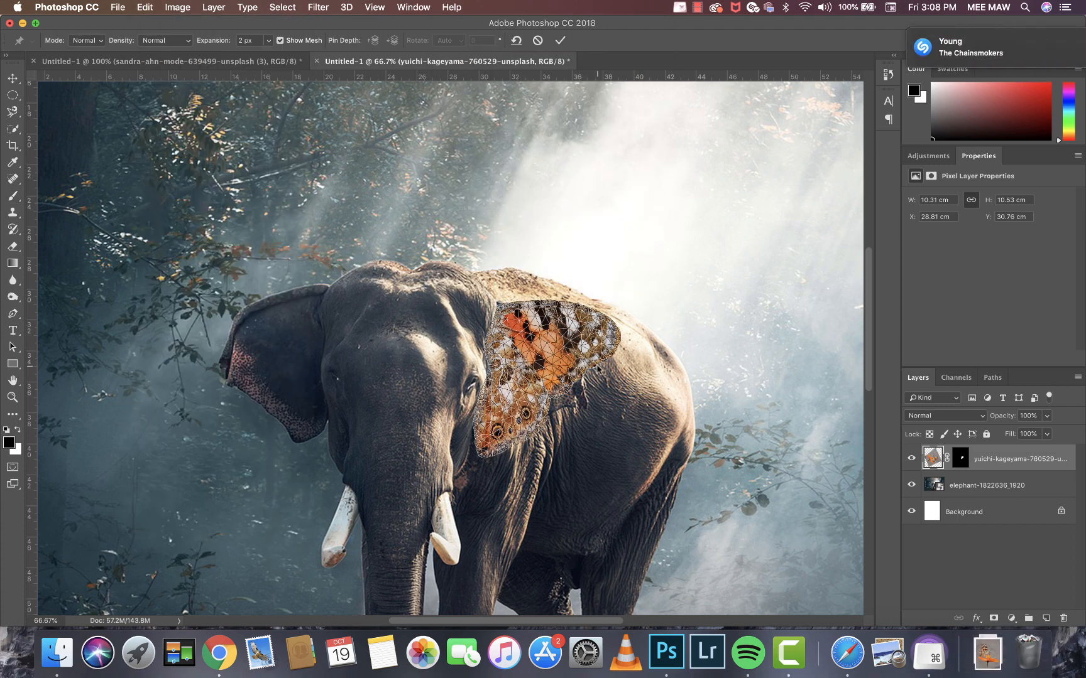
{"action": "key", "text": "super+equal"}
{"action": "key", "text": "super+equal"}
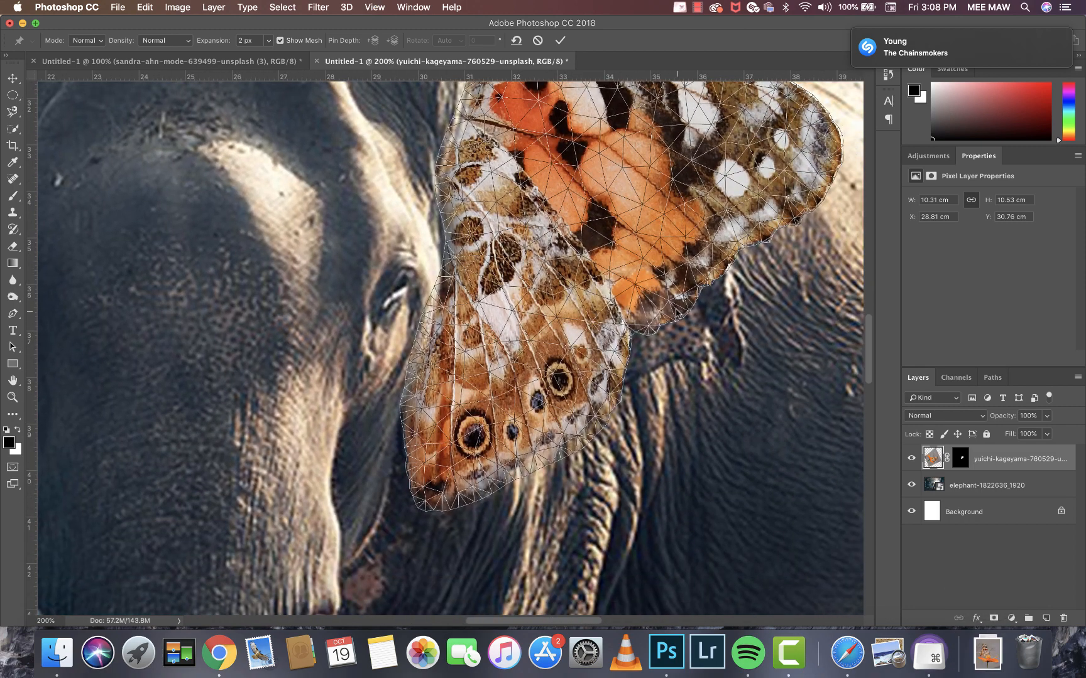
{"action": "mouse_move", "coordinate": [676, 309]}
{"action": "left_mouse_down"}
{"action": "mouse_move", "coordinate": [691, 315]}
{"action": "mouse_move", "coordinate": [686, 276]}
{"action": "mouse_move", "coordinate": [676, 323]}
{"action": "left_mouse_up"}
{"action": "scroll", "coordinate": [677, 323], "scroll_direction": "up", "scroll_amount": 6}
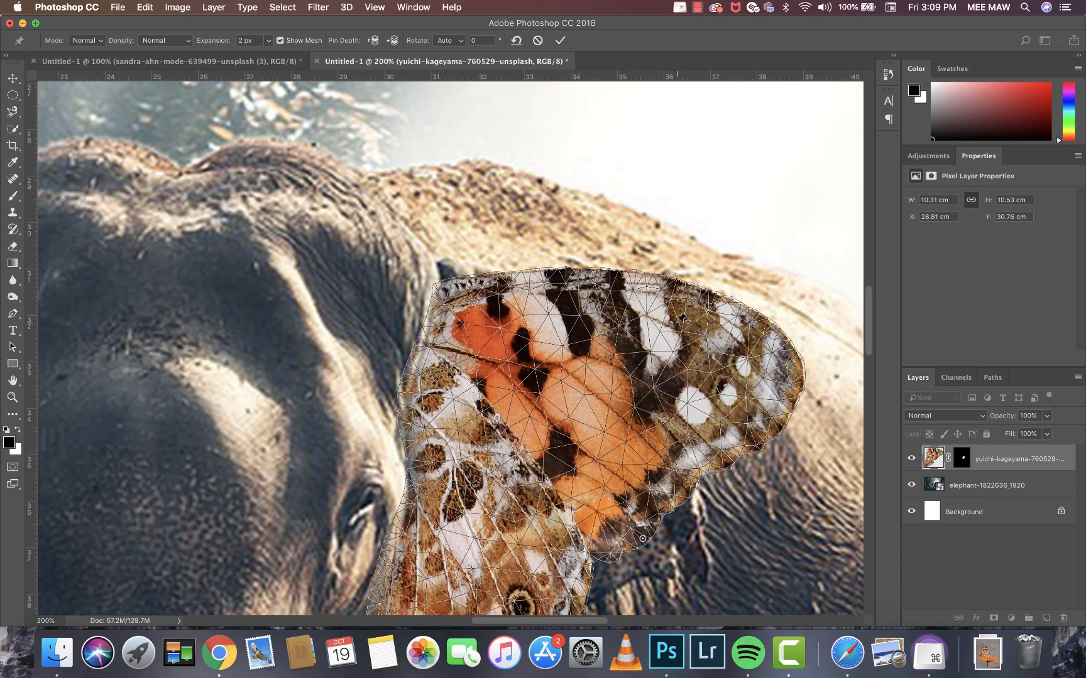
{"action": "scroll", "coordinate": [682, 319], "scroll_direction": "down", "scroll_amount": 1}
{"action": "left_click", "coordinate": [539, 42]}
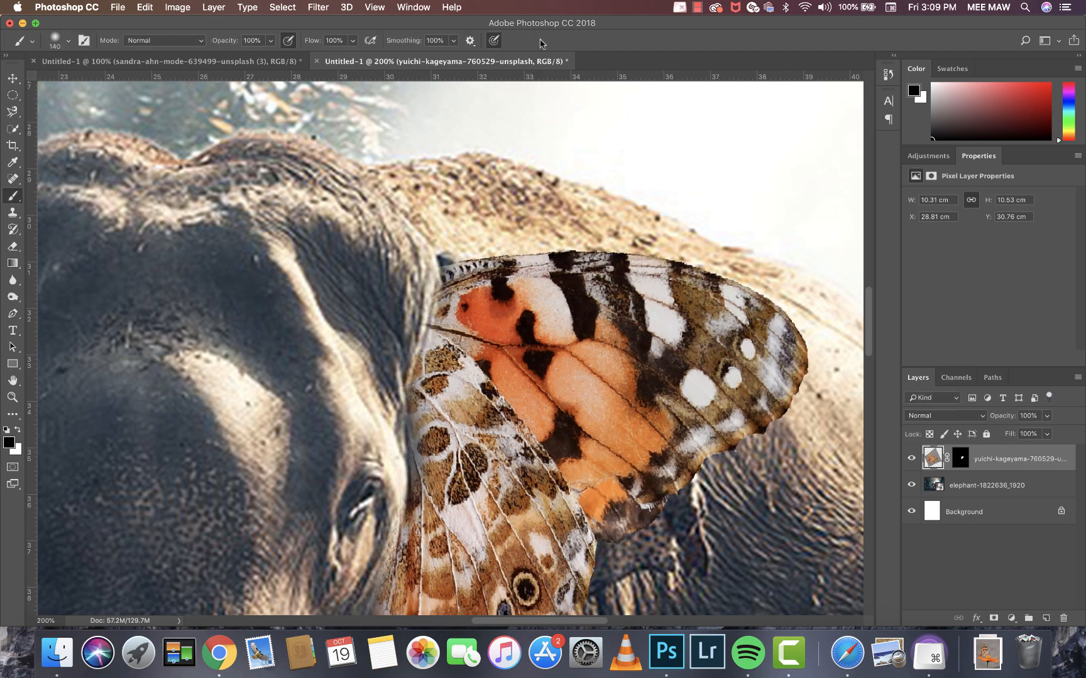
{"action": "scroll", "coordinate": [563, 254], "scroll_direction": "down", "scroll_amount": 10}
{"action": "scroll", "coordinate": [568, 261], "scroll_direction": "up", "scroll_amount": 5}
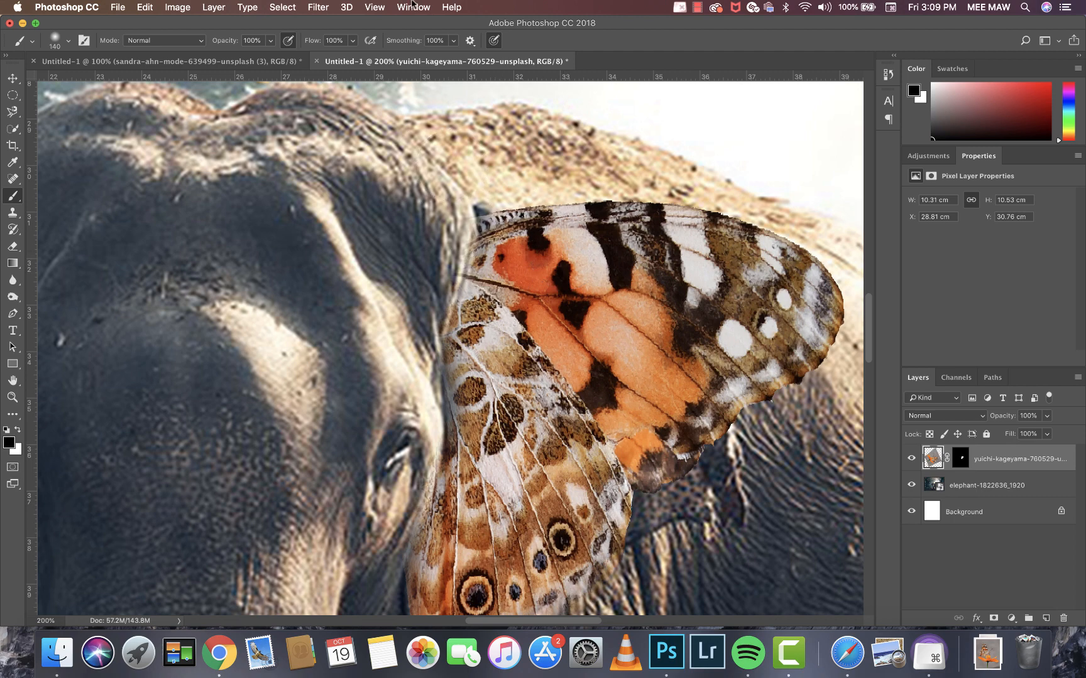
{"action": "left_click", "coordinate": [448, 6]}
{"action": "left_click", "coordinate": [541, 42]}
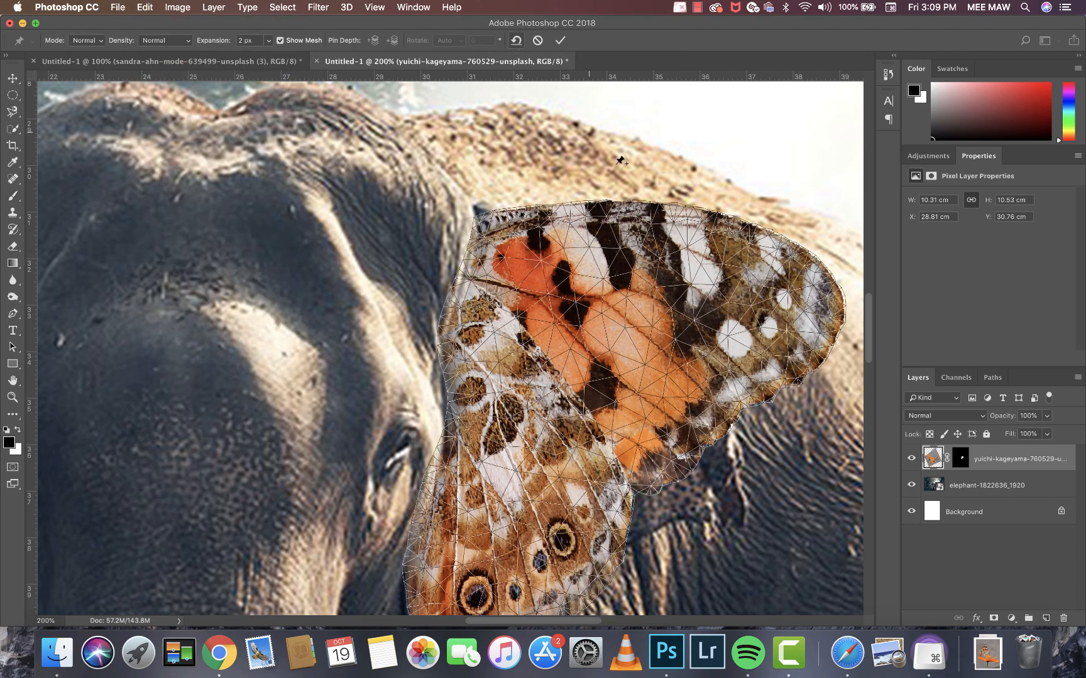
{"action": "left_click", "coordinate": [698, 460]}
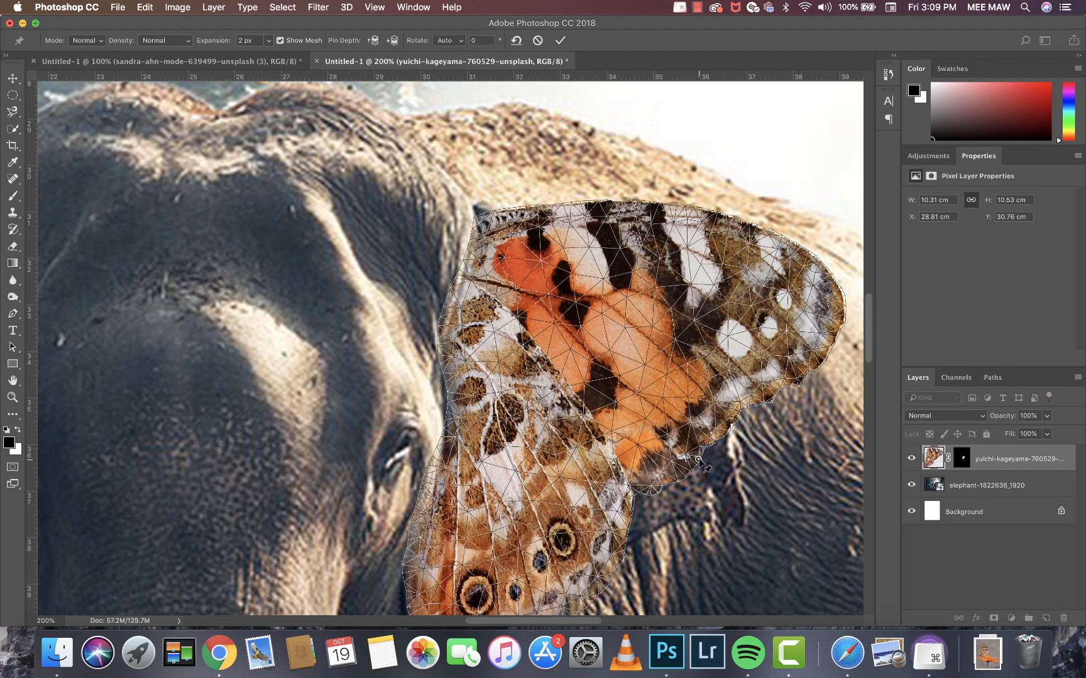
{"action": "key", "text": "super+z"}
{"action": "key", "text": "alt+super+z"}
{"action": "key", "text": "alt+super+z"}
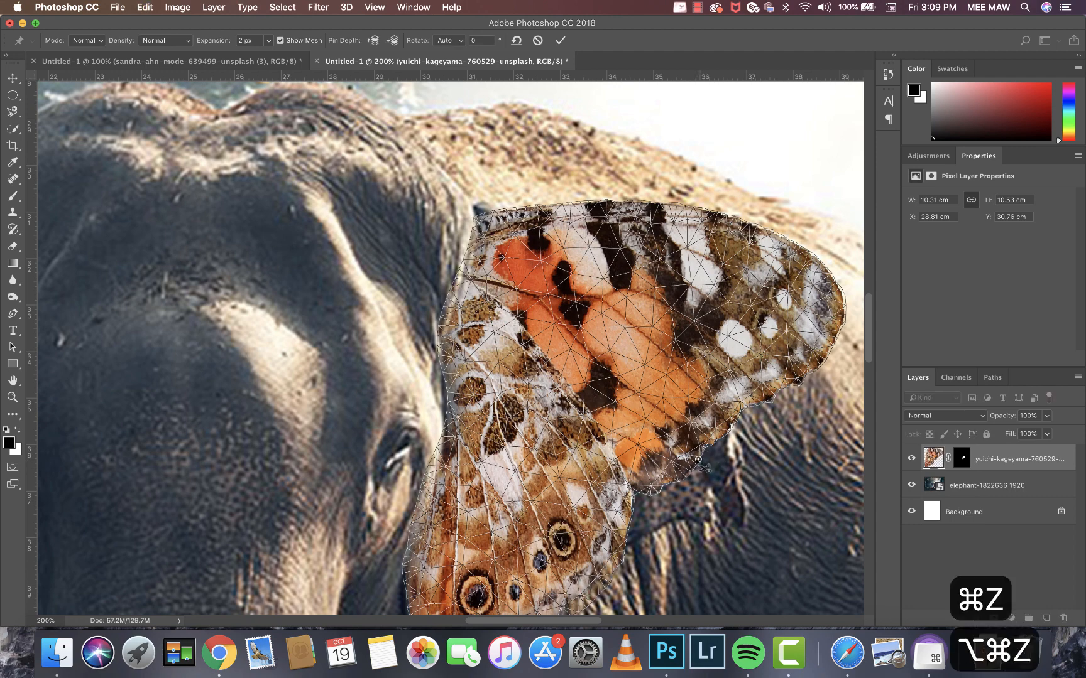
{"action": "left_click", "coordinate": [537, 41]}
Step: Start Puppet Warp on the wings and pin their head-side edge and the lower wing's tip
{"action": "left_click", "coordinate": [453, 8]}
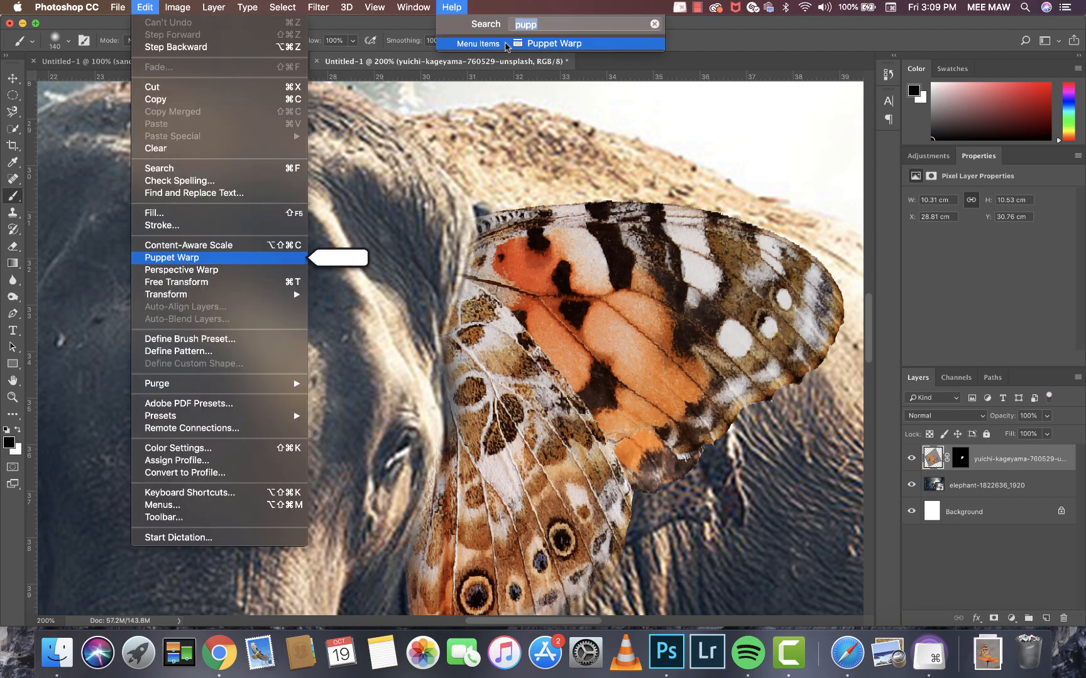
{"action": "left_click", "coordinate": [476, 43]}
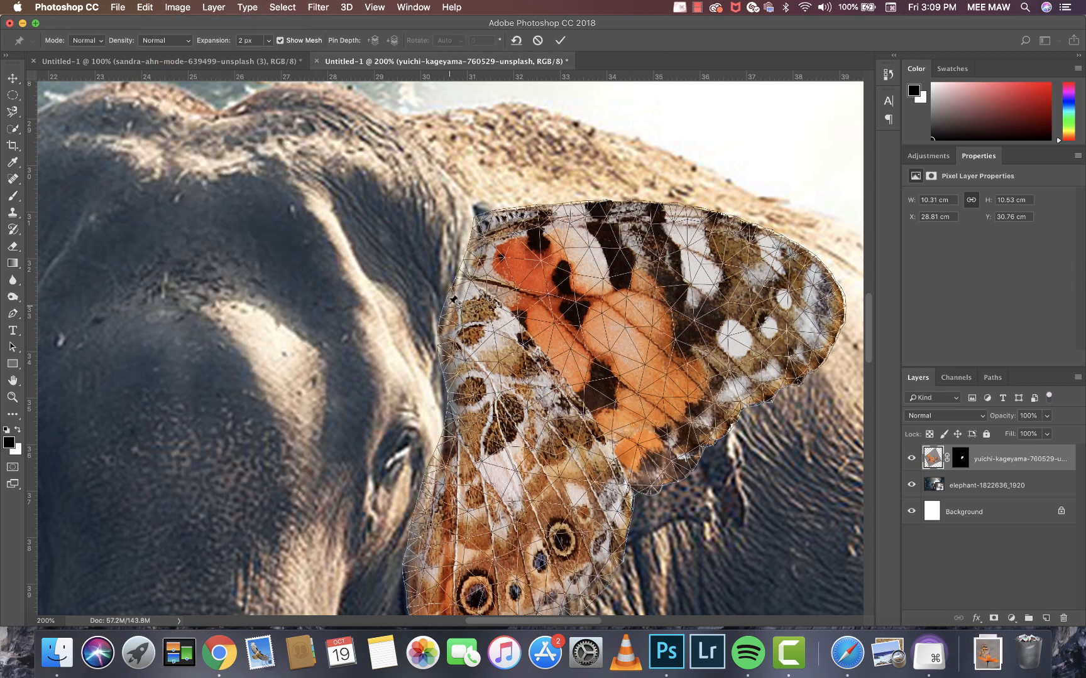
{"action": "left_click", "coordinate": [450, 299]}
{"action": "scroll", "coordinate": [455, 339], "scroll_direction": "down", "scroll_amount": 3}
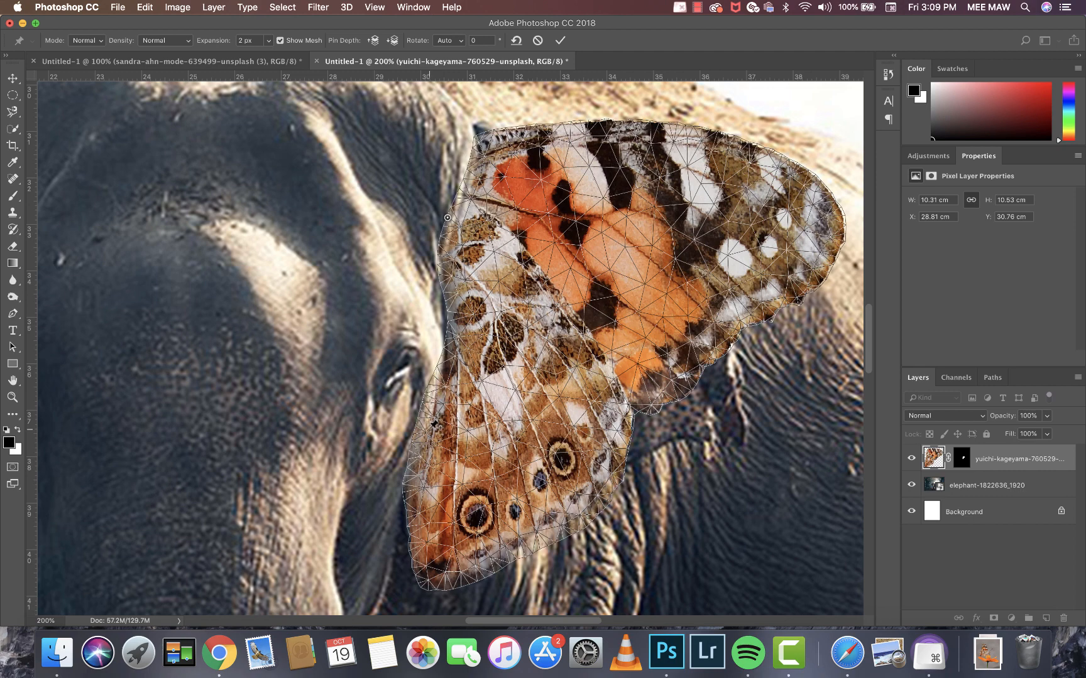
{"action": "left_click", "coordinate": [408, 494]}
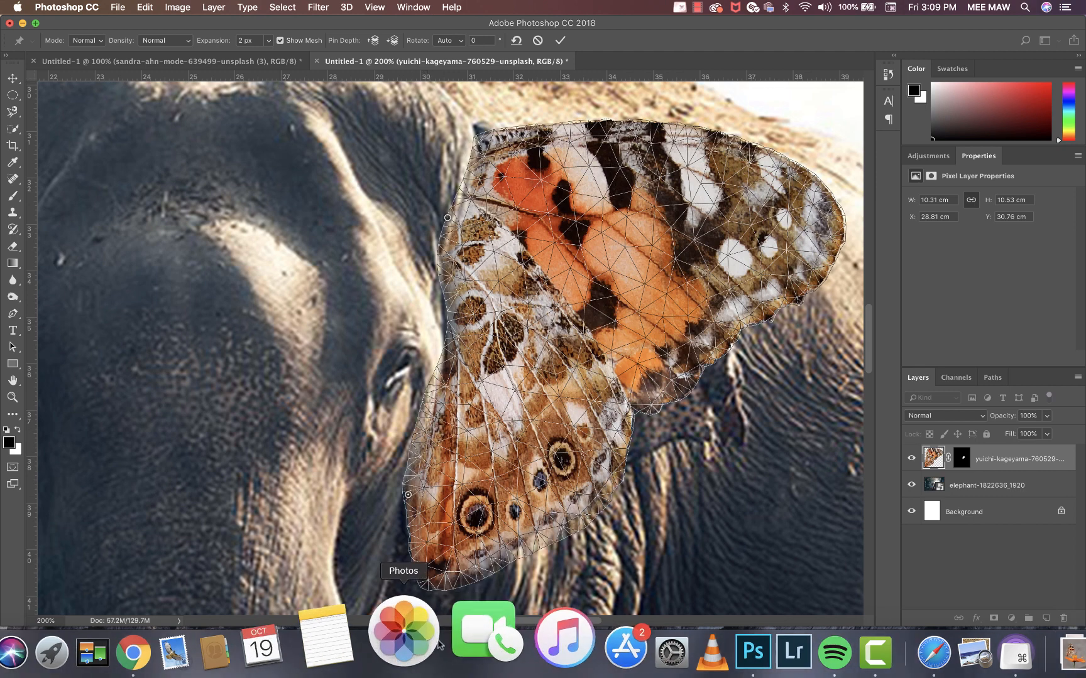
{"action": "left_click", "coordinate": [435, 582]}
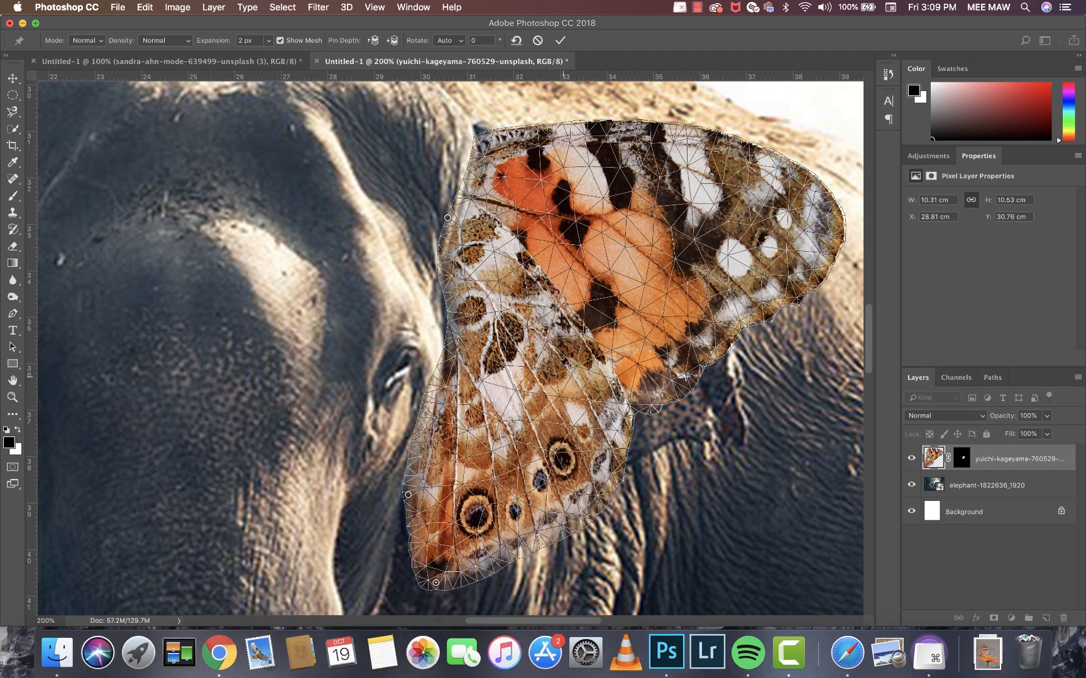
Step: Pin the upper wing's outer edge, pull its lower edge outward over the elephant's ear and apply the Puppet Warp
{"action": "left_click", "coordinate": [746, 153]}
{"action": "left_click", "coordinate": [829, 207]}
{"action": "left_click_drag", "start_coordinate": [680, 392], "coordinate": [728, 376]}
{"action": "left_click", "coordinate": [709, 369]}
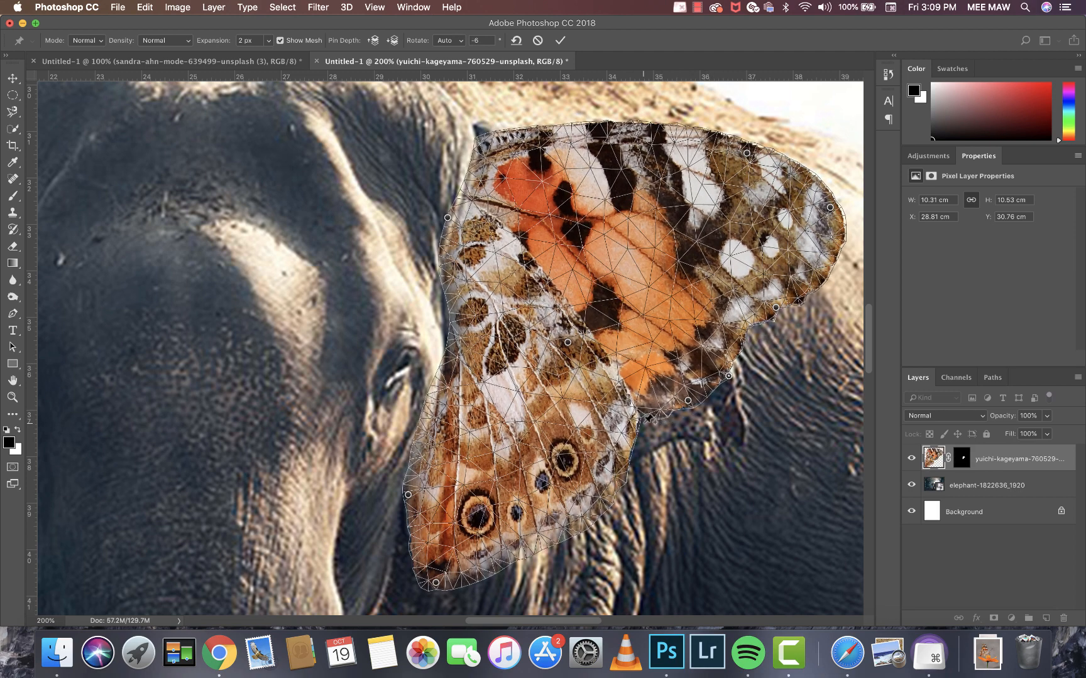
{"action": "left_click_drag", "start_coordinate": [657, 413], "coordinate": [732, 410]}
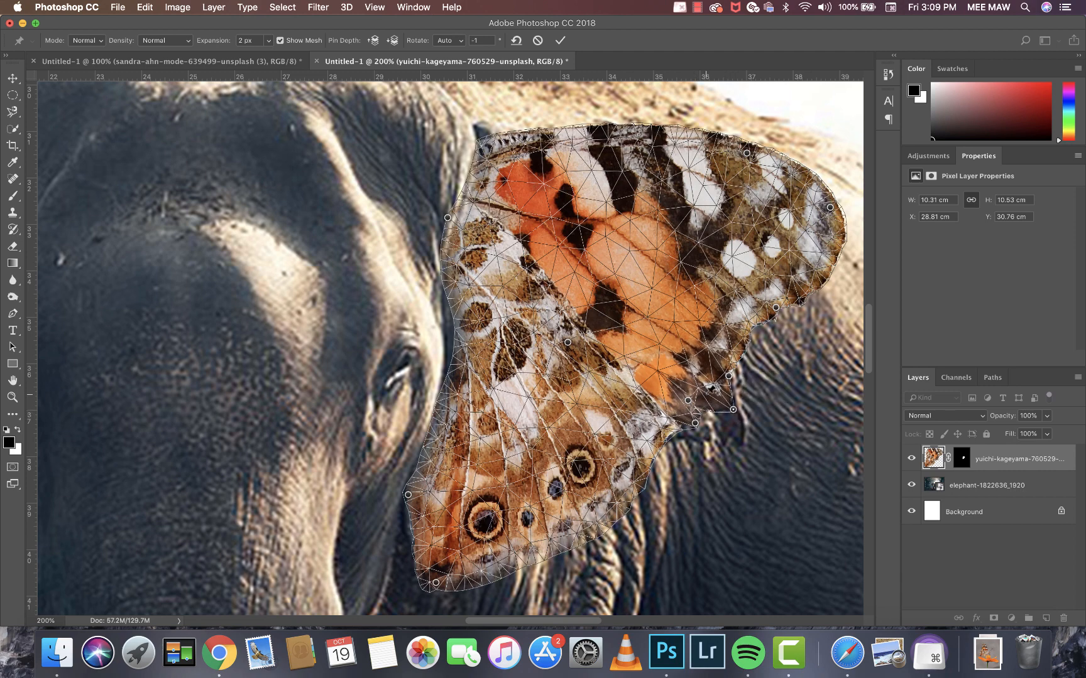
{"action": "key", "text": "super+minus"}
{"action": "key", "text": "super+minus"}
{"action": "key", "text": "super+minus"}
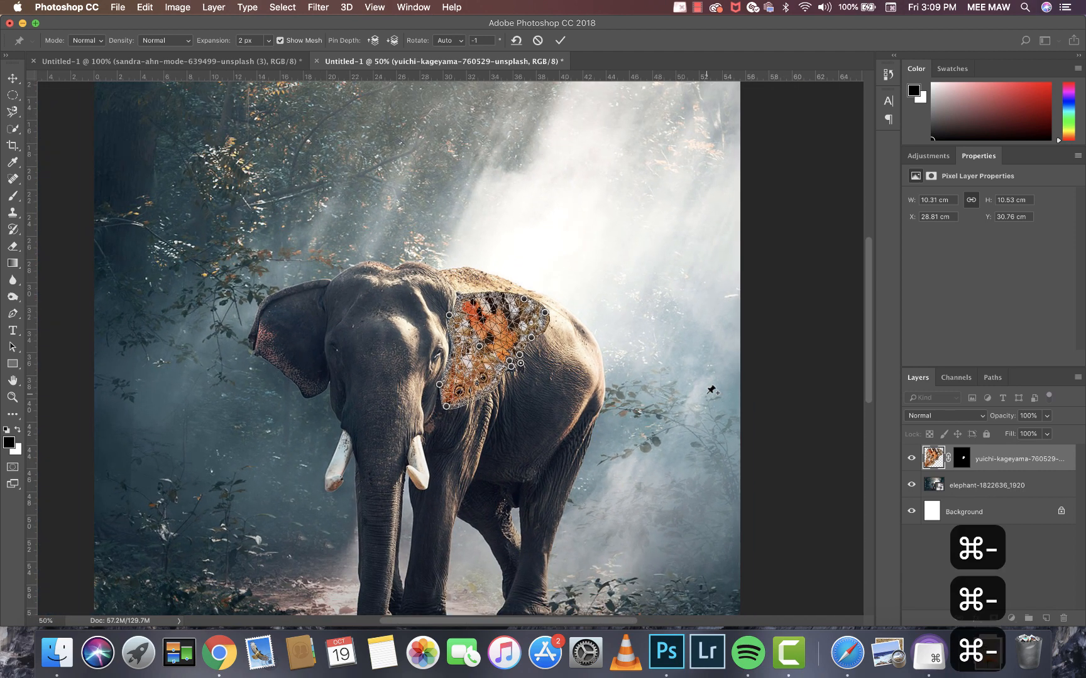
{"action": "key", "text": "Return"}
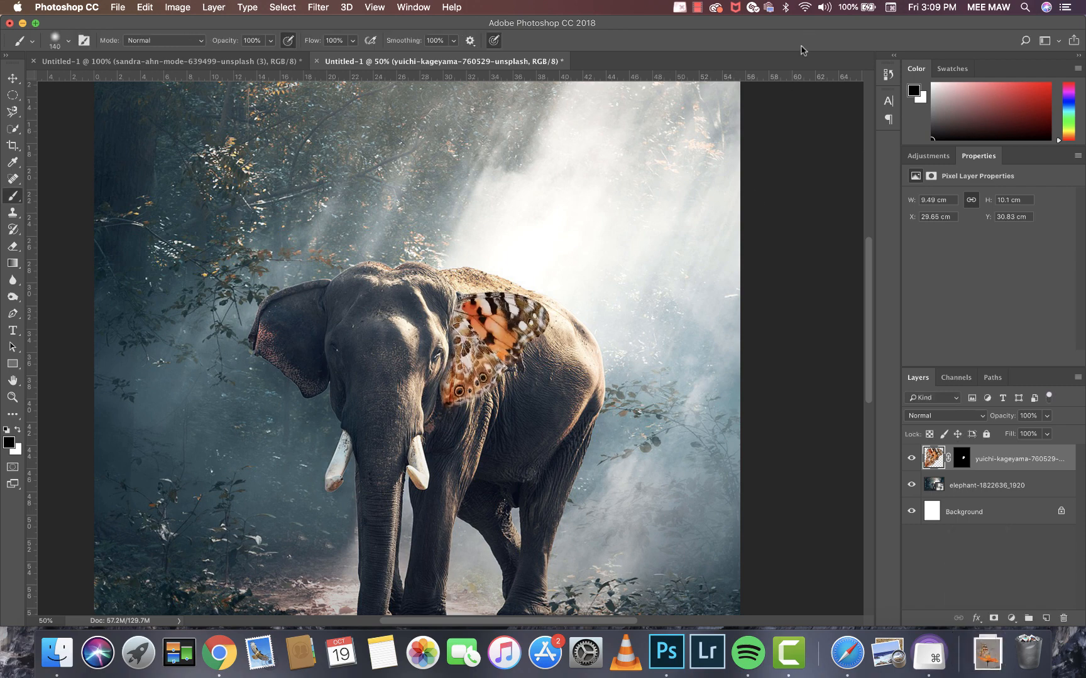
Step: Start Puppet Warp on the wings again and pin the head-side area of the upper wing
{"action": "key", "text": "super+equal"}
{"action": "key", "text": "super+equal"}
{"action": "key", "text": "super+equal"}
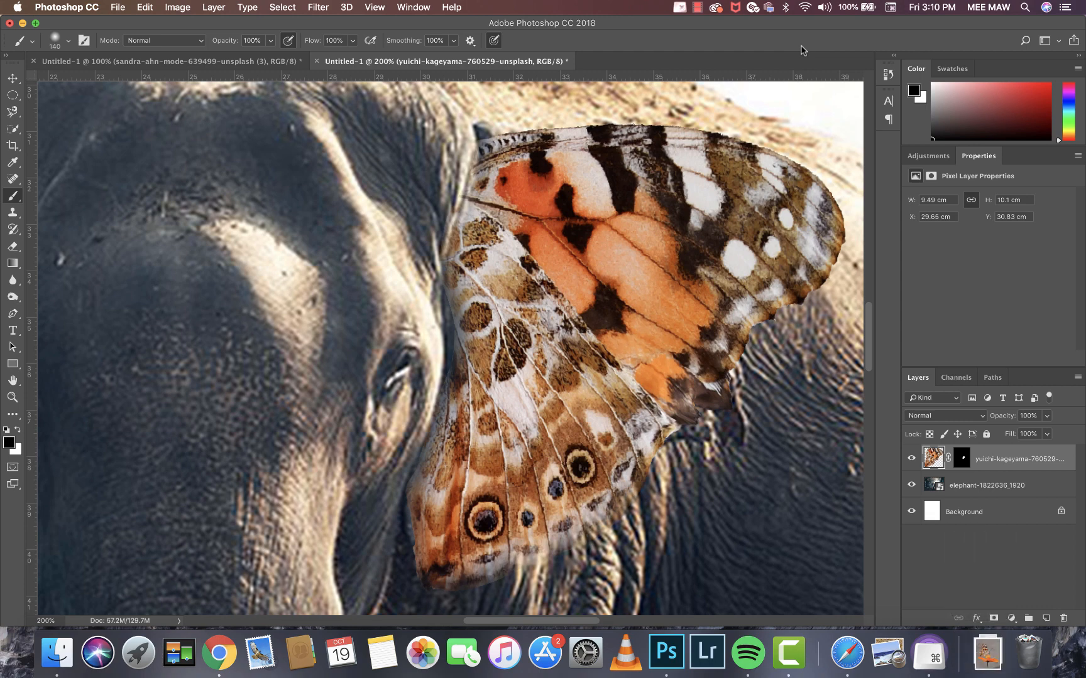
{"action": "left_click", "coordinate": [451, 7]}
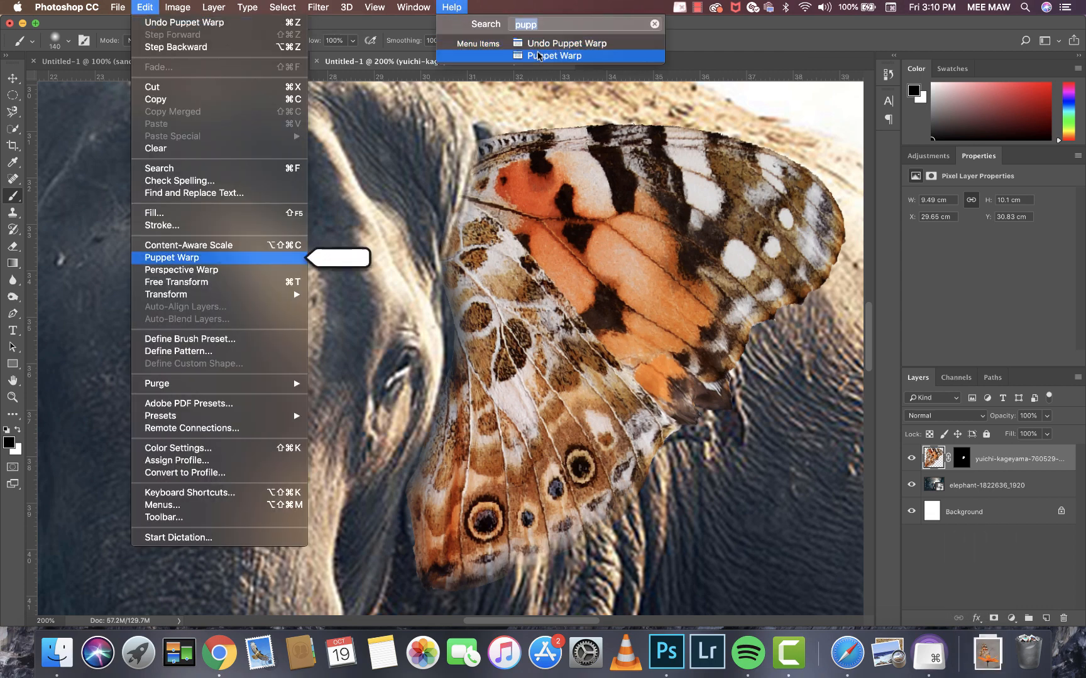
{"action": "left_click", "coordinate": [538, 56]}
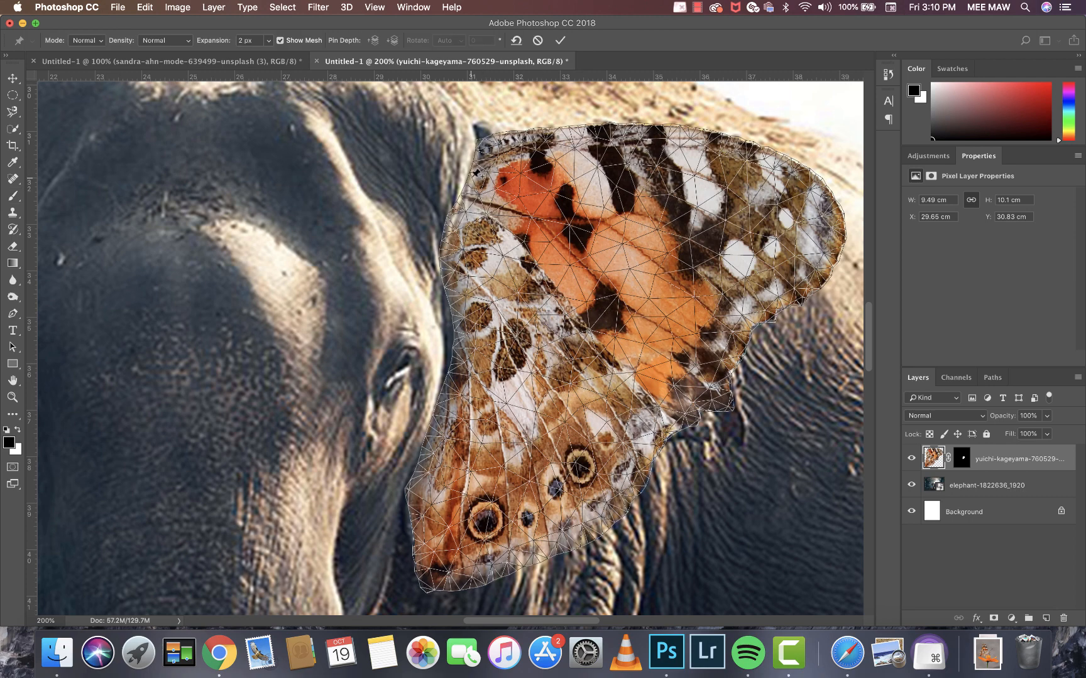
{"action": "left_click", "coordinate": [470, 177]}
{"action": "left_click", "coordinate": [509, 178]}
{"action": "left_click", "coordinate": [543, 175]}
{"action": "left_click", "coordinate": [565, 169]}
Step: Pull the upper wing's top edge and head-side corner slightly outward toward the elephant's head and apply the Puppet Warp
{"action": "left_click_drag", "start_coordinate": [597, 147], "coordinate": [614, 127]}
{"action": "left_click", "coordinate": [610, 135]}
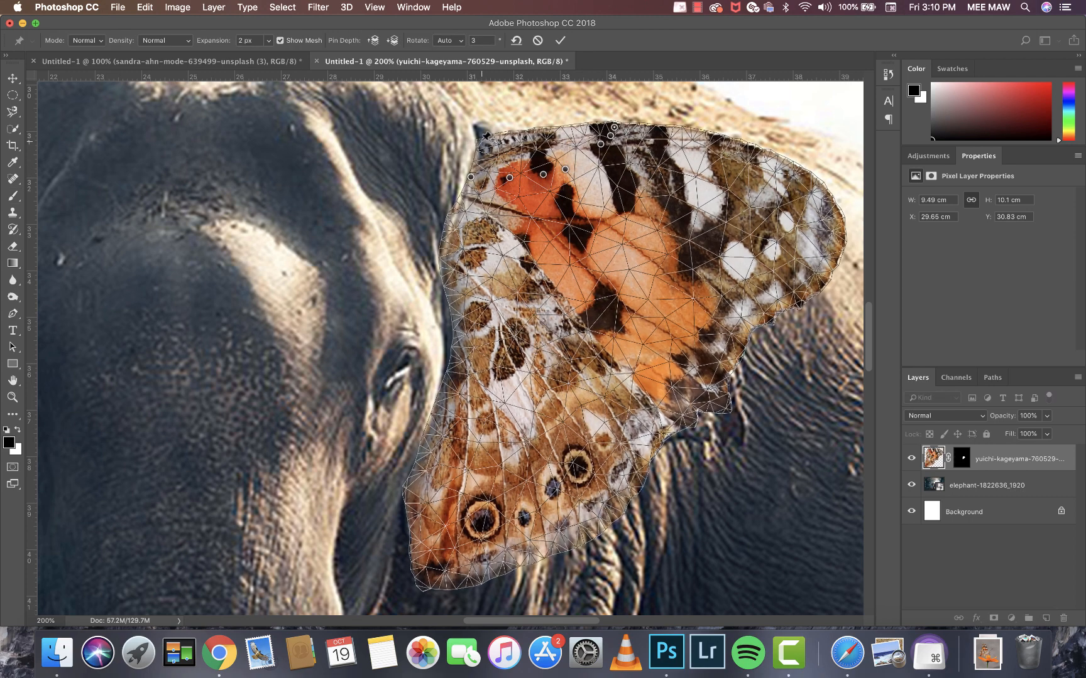
{"action": "left_click_drag", "start_coordinate": [480, 128], "coordinate": [477, 127]}
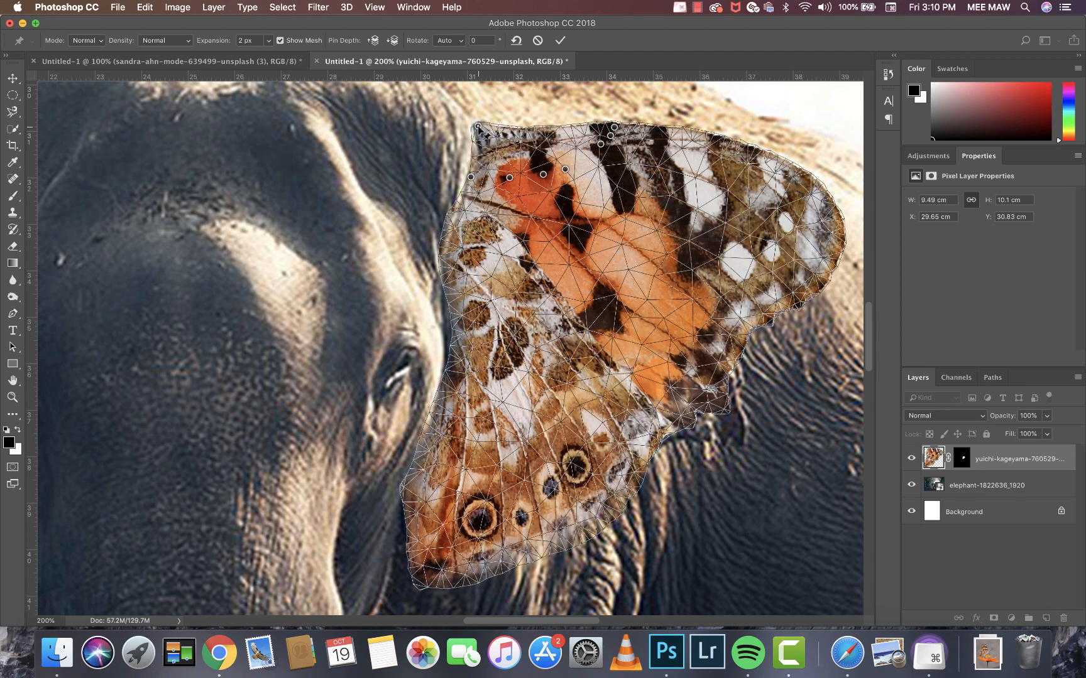
{"action": "key", "text": "Return"}
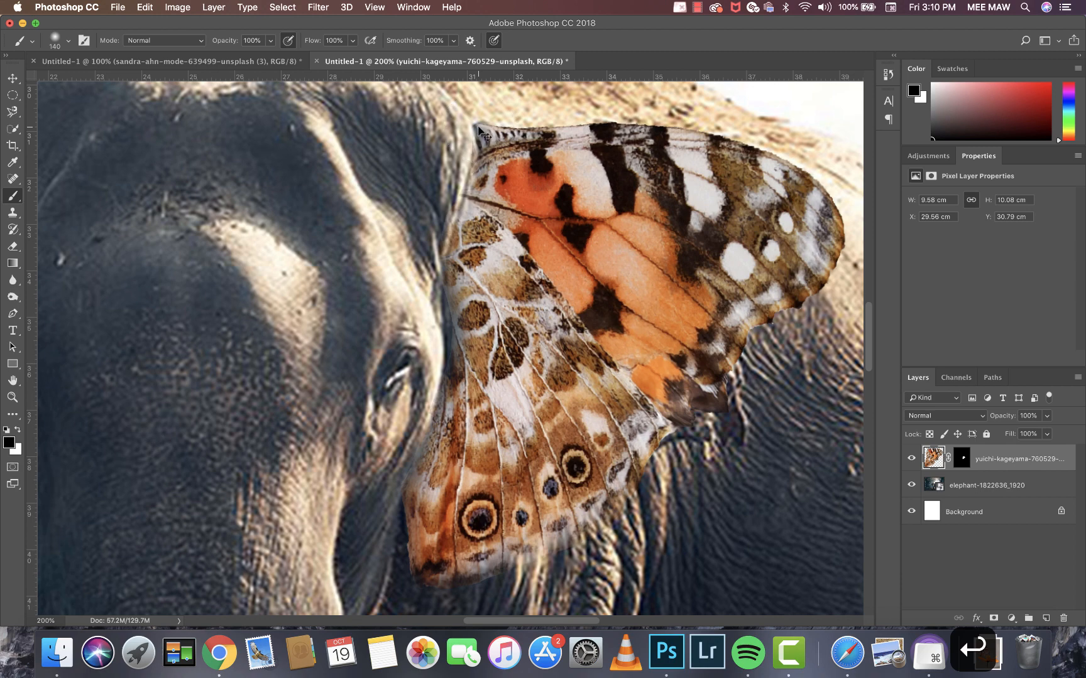
Step: Examine how the reshaped wings fit the whole elephant at several magnifications
{"action": "key", "text": "super+minus"}
{"action": "key", "text": "super+minus"}
{"action": "key", "text": "super+minus"}
{"action": "key", "text": "super+minus"}
{"action": "key", "text": "super+minus"}
{"action": "key", "text": "super+equal"}
{"action": "key", "text": "super+equal"}
{"action": "key", "text": "super+equal"}
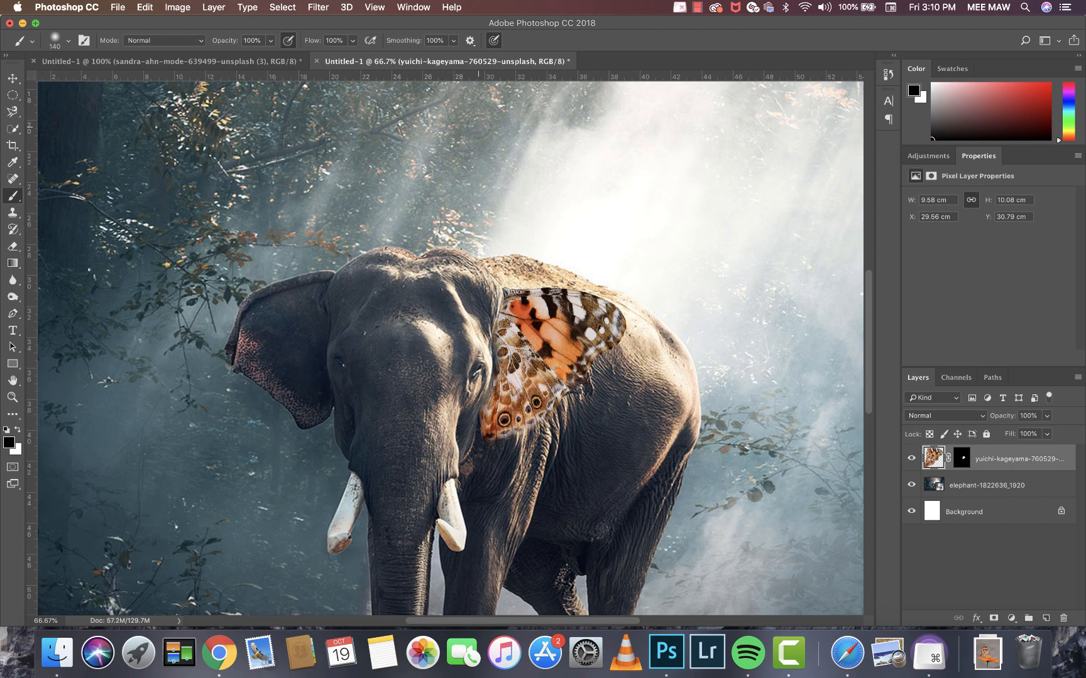
{"action": "key", "text": "super+minus"}
{"action": "key", "text": "super+minus"}
{"action": "key", "text": "super+minus"}
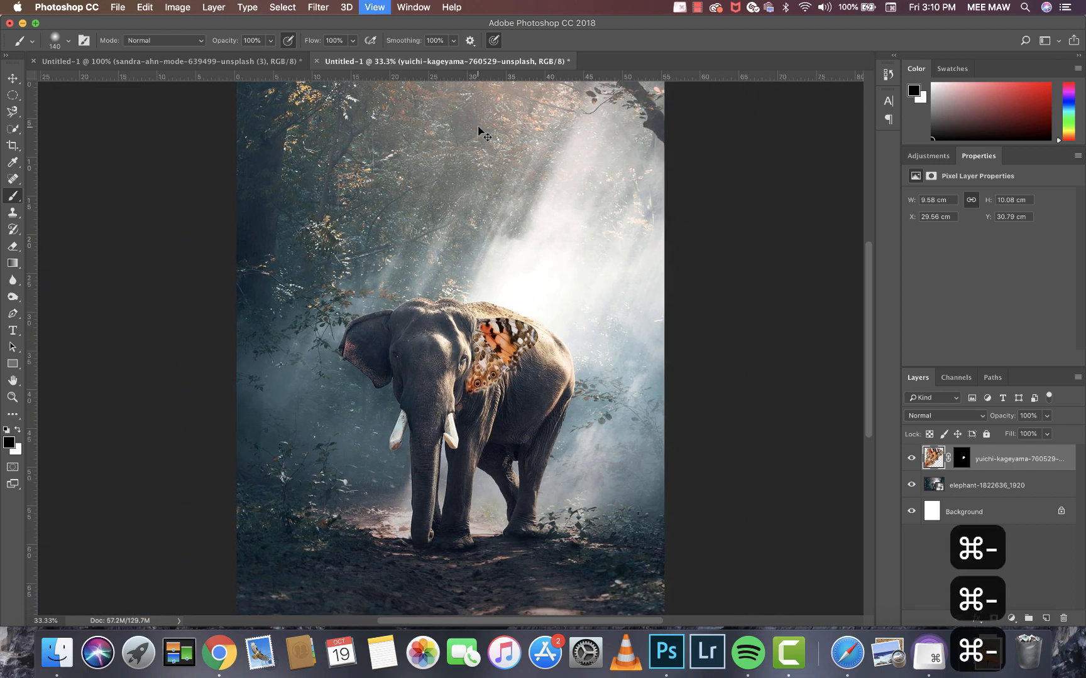
{"action": "key", "text": "super+equal"}
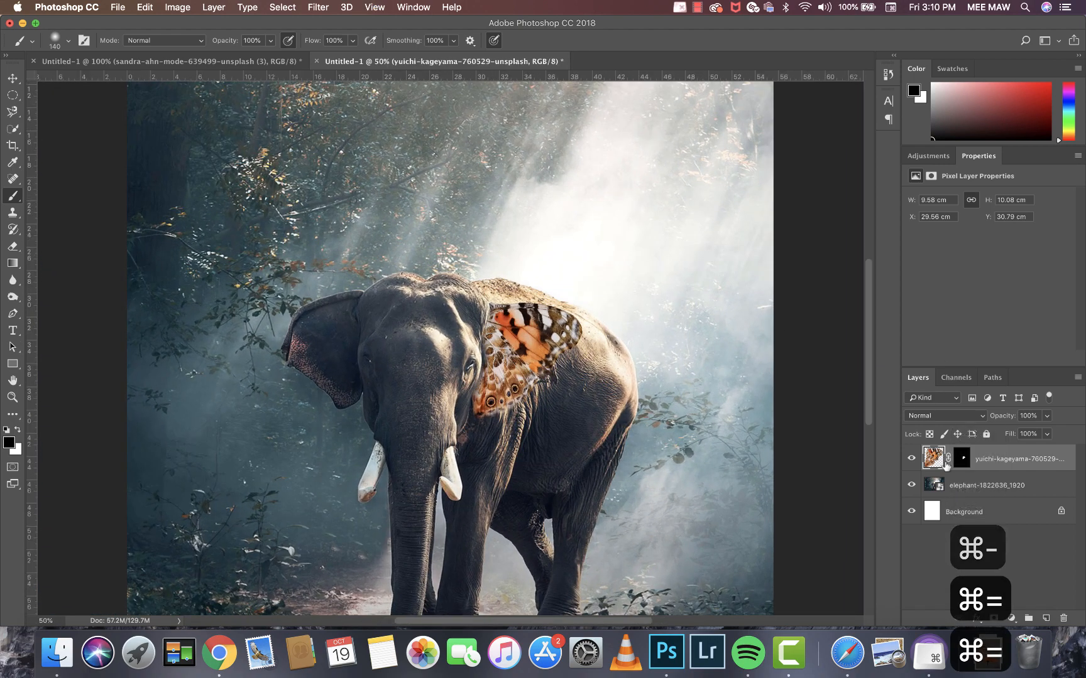
Step: Put the wings layer and the elephant layer each into its own group
{"action": "left_click", "coordinate": [928, 155]}
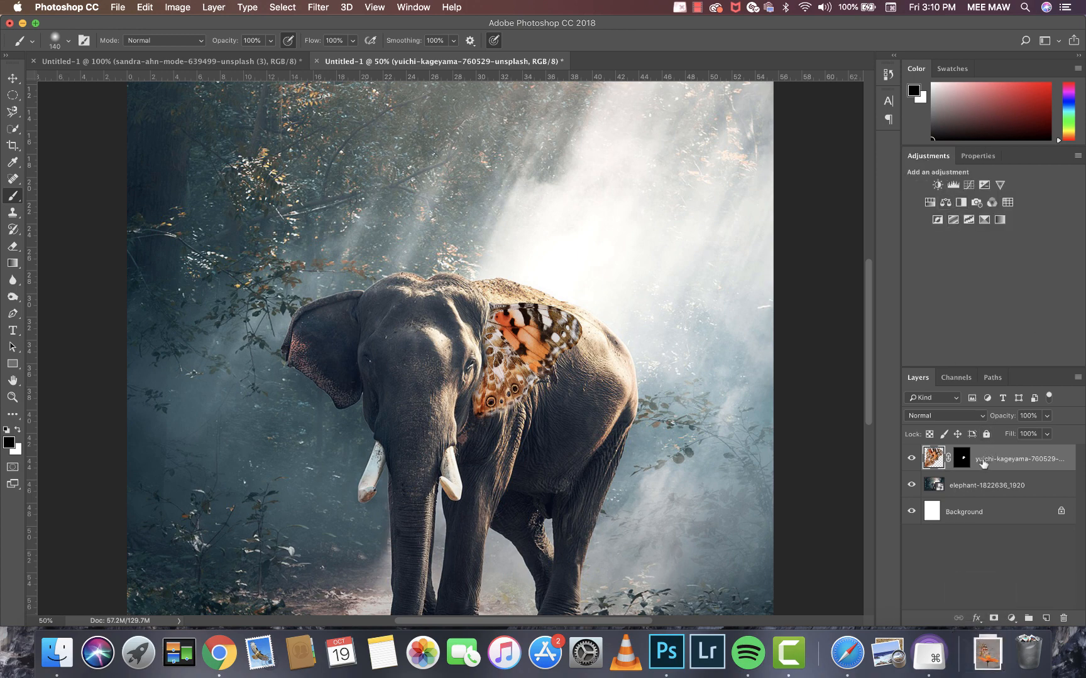
{"action": "key", "text": "super+g"}
{"action": "left_click", "coordinate": [972, 503]}
{"action": "key", "text": "super+g"}
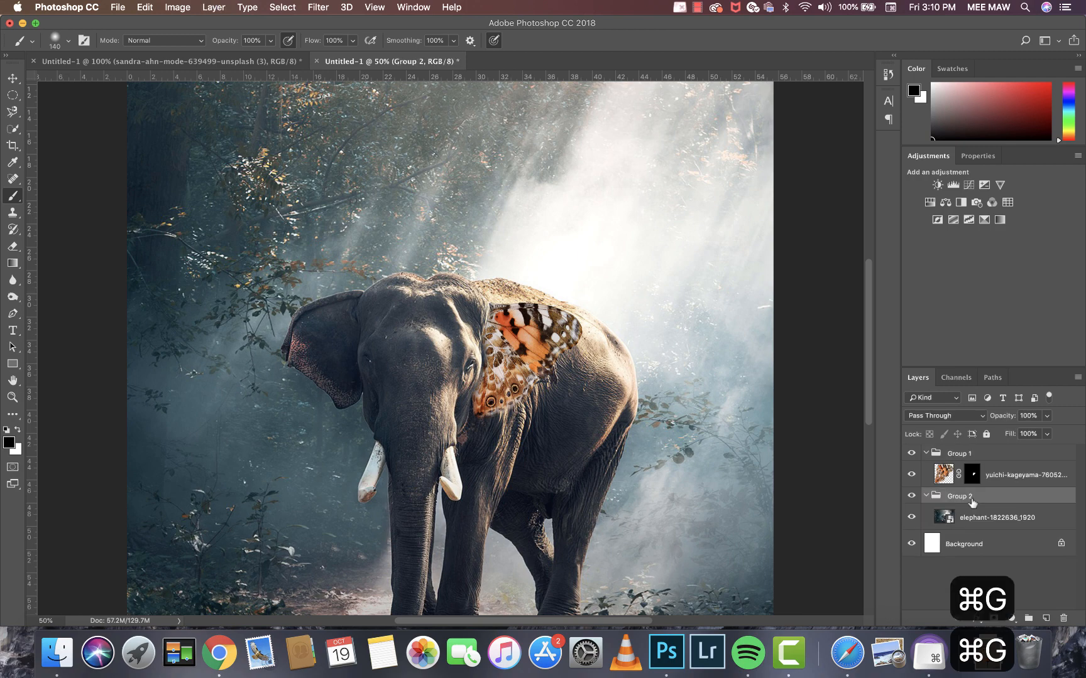
Step: Rename the elephant layer's group to ELEPHANT and the wings layer's group to EAR RIGHT
{"action": "double_click", "coordinate": [952, 496]}
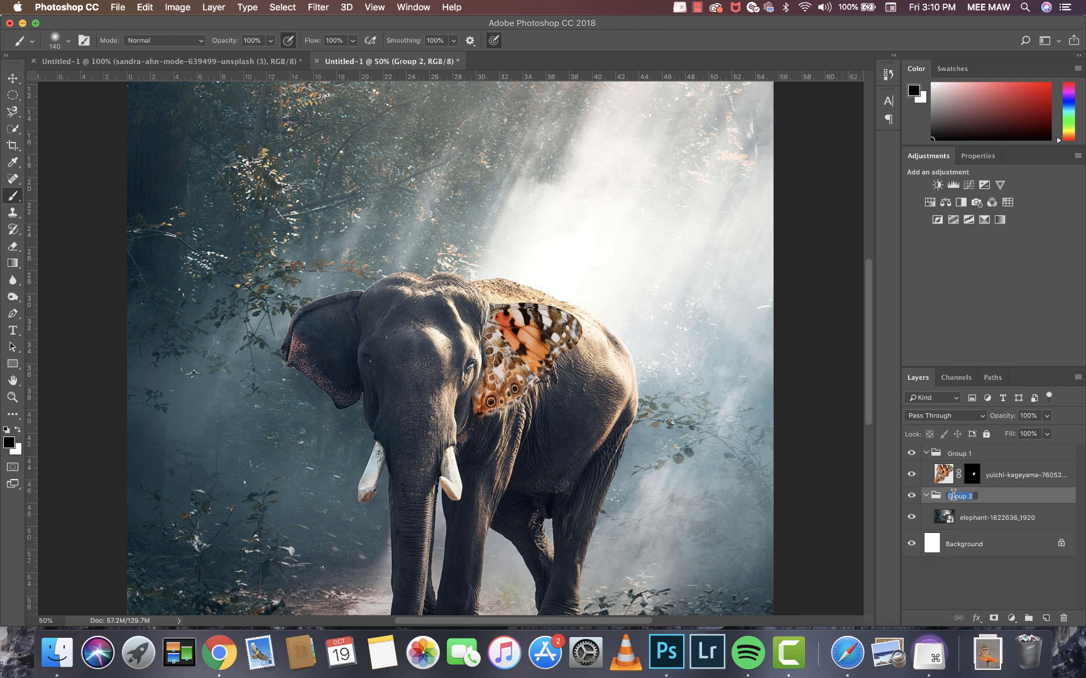
{"action": "type", "text": "ELEPHANT"}
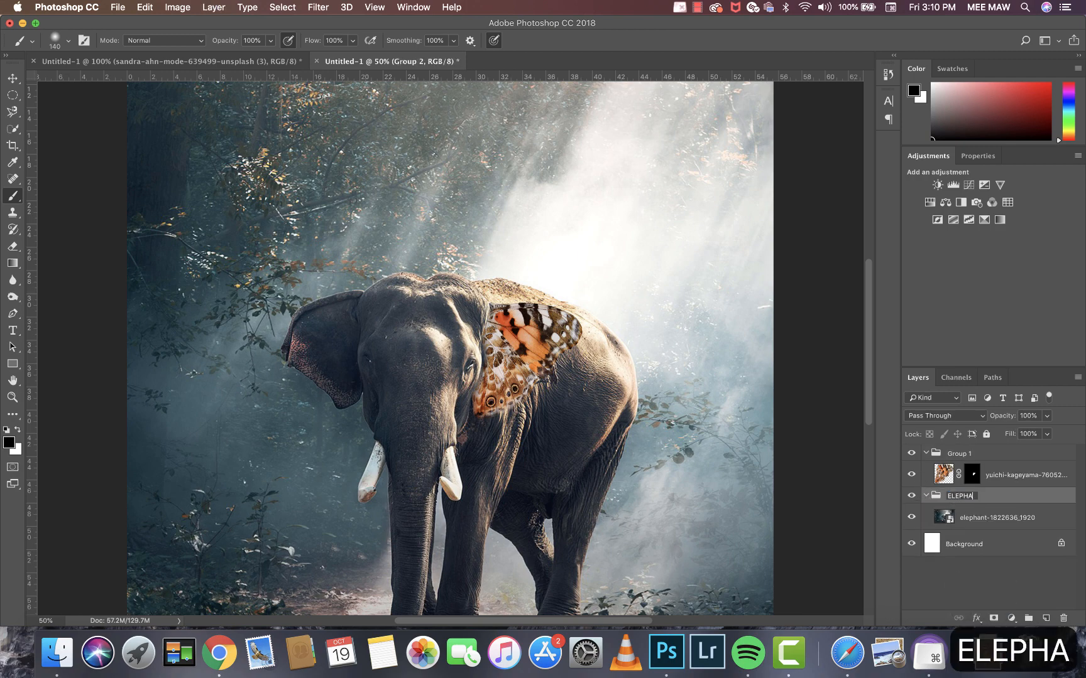
{"action": "left_click", "coordinate": [967, 453]}
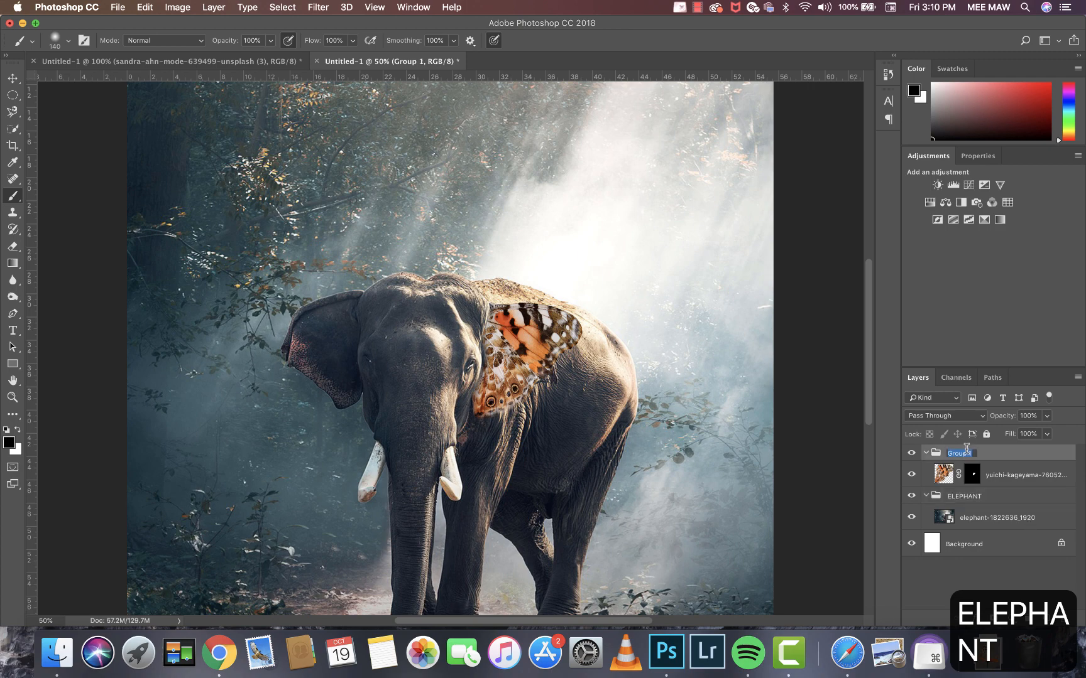
{"action": "double_click", "coordinate": [970, 452]}
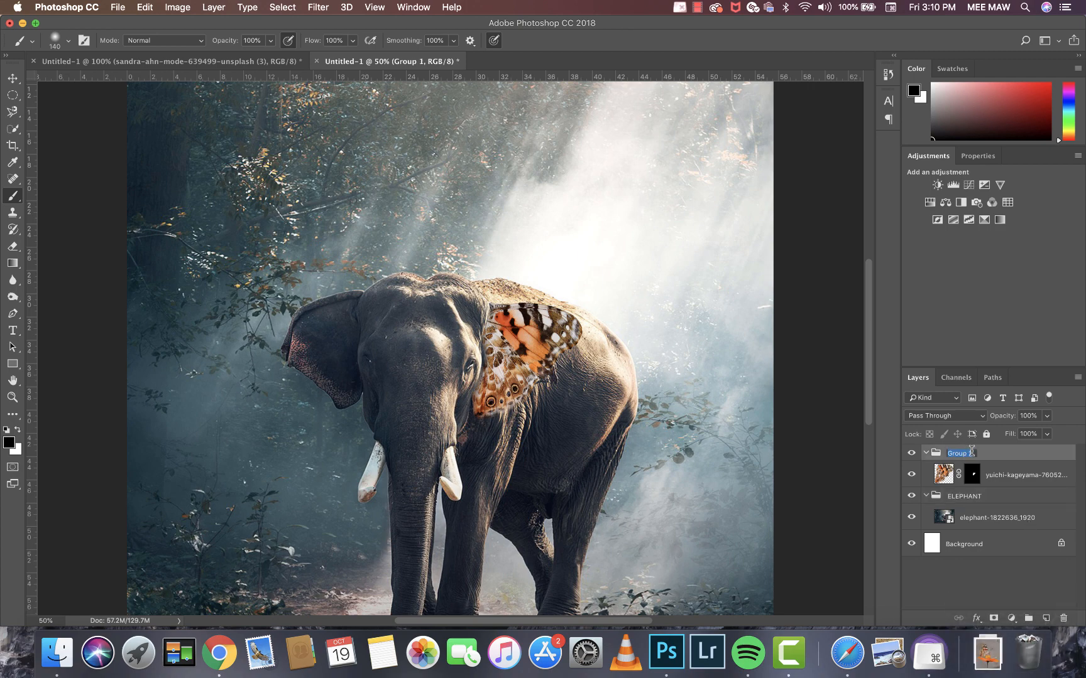
{"action": "type", "text": "EAR R"}
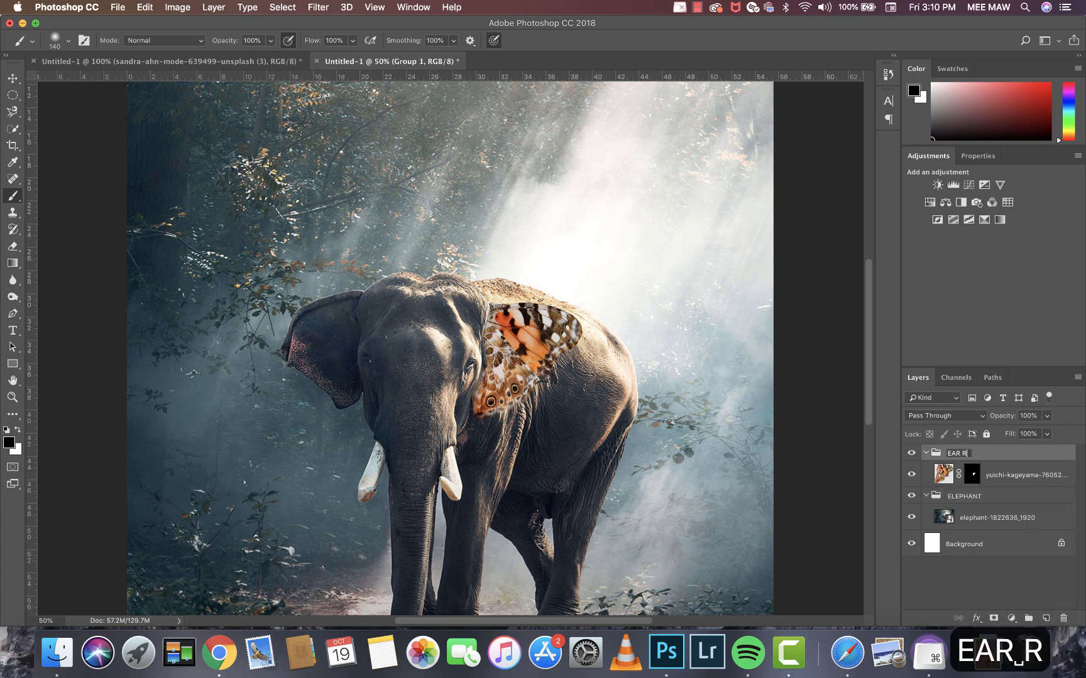
{"action": "type", "text": "IGHT"}
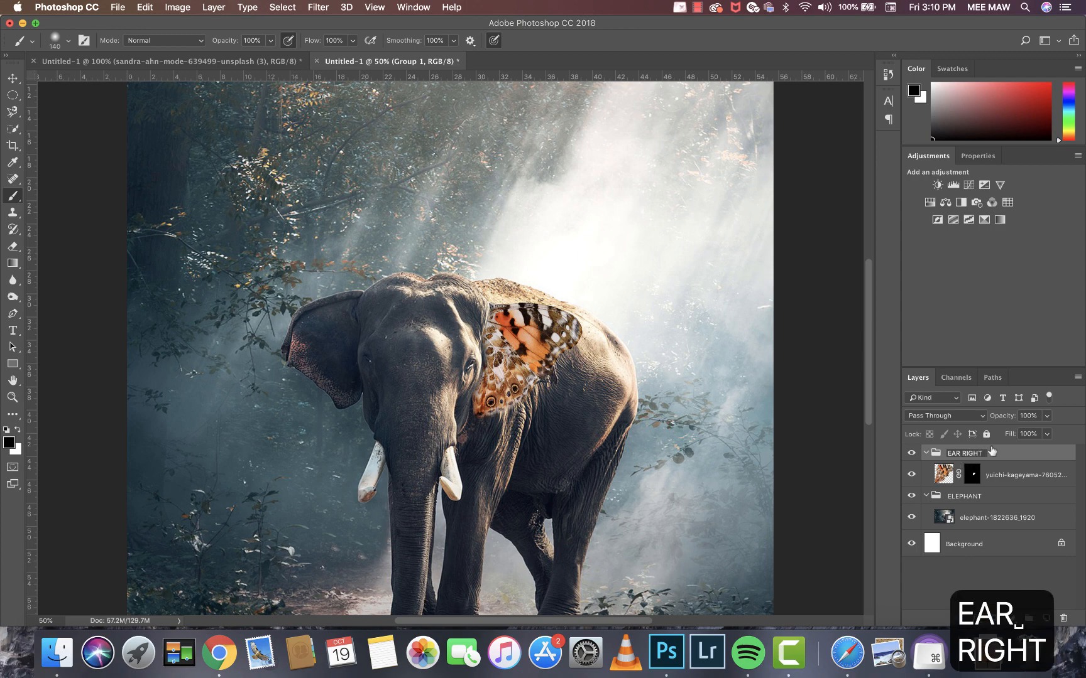
{"action": "left_click", "coordinate": [1003, 451]}
Step: Collapse the EAR RIGHT and ELEPHANT groups
{"action": "left_click", "coordinate": [925, 452]}
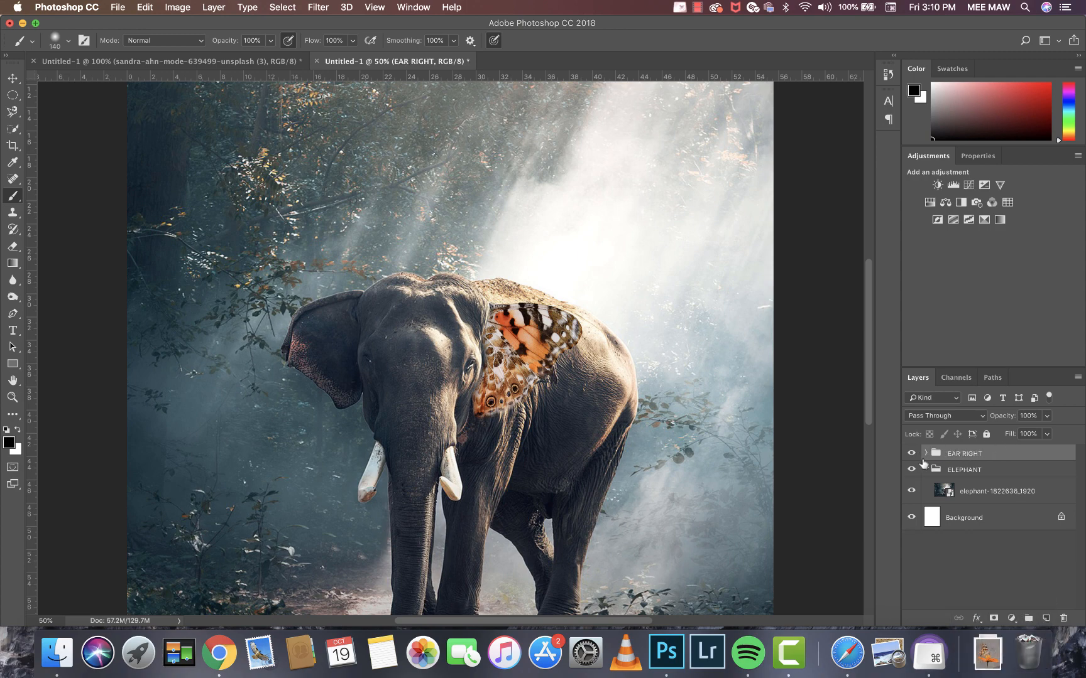
{"action": "left_click", "coordinate": [925, 469]}
{"action": "scroll", "coordinate": [723, 427], "scroll_direction": "down", "scroll_amount": 3}
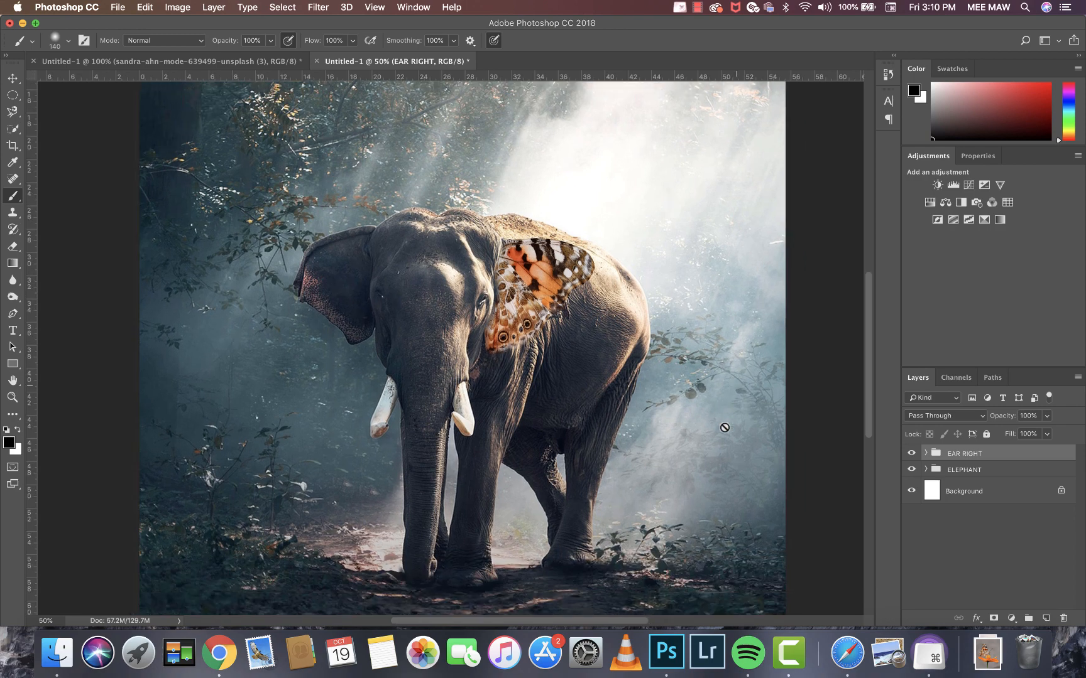
{"action": "scroll", "coordinate": [724, 427], "scroll_direction": "left", "scroll_amount": 5}
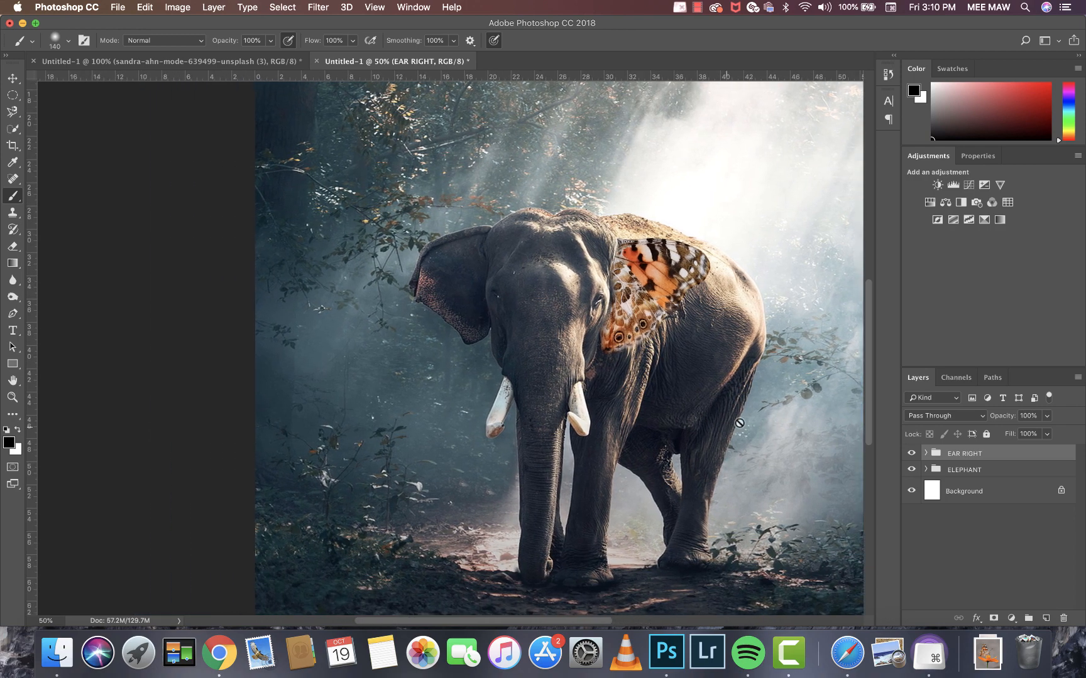
Step: Duplicate the wings layer inside the EAR RIGHT group and move the copy out above that group, then collapse the group
{"action": "left_click", "coordinate": [925, 453]}
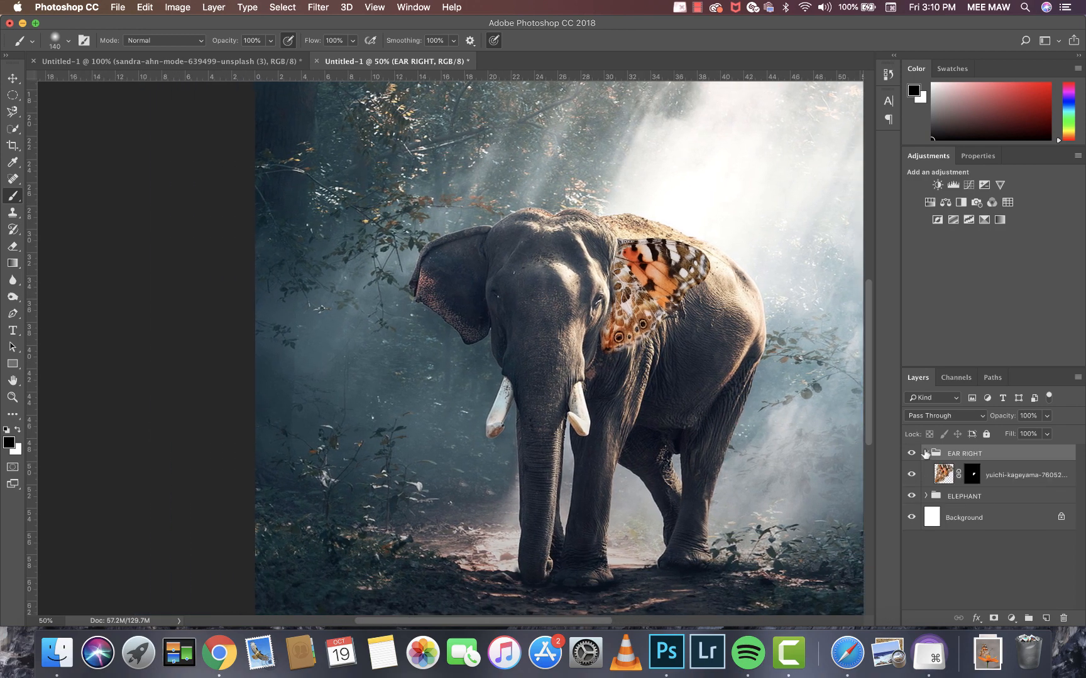
{"action": "right_click", "coordinate": [1019, 481]}
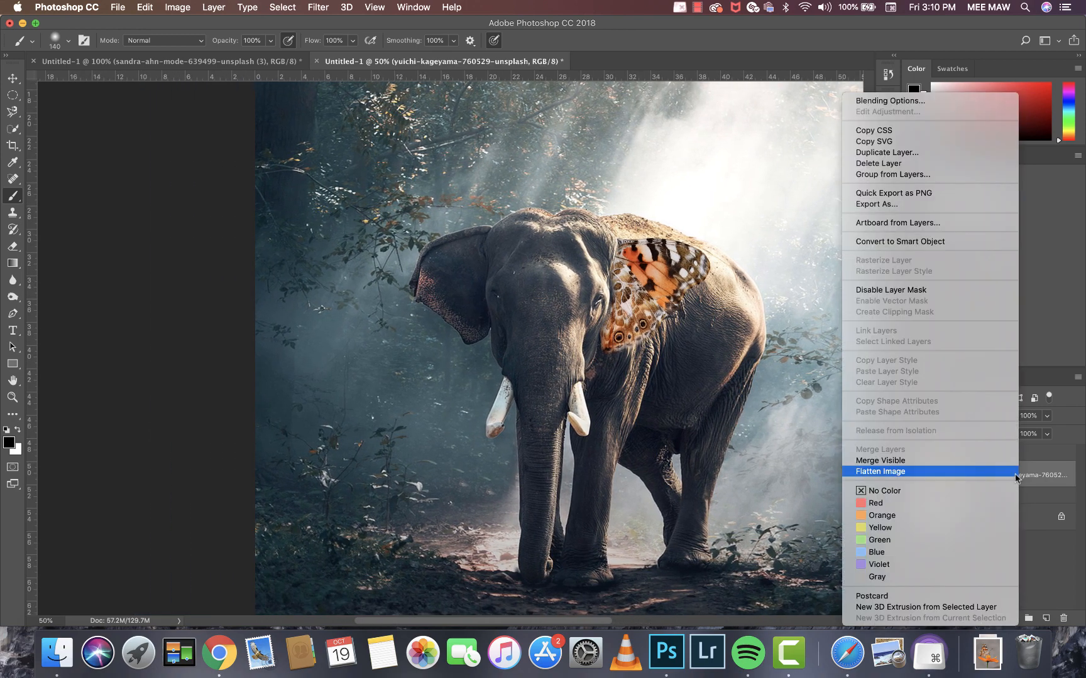
{"action": "left_click", "coordinate": [911, 153]}
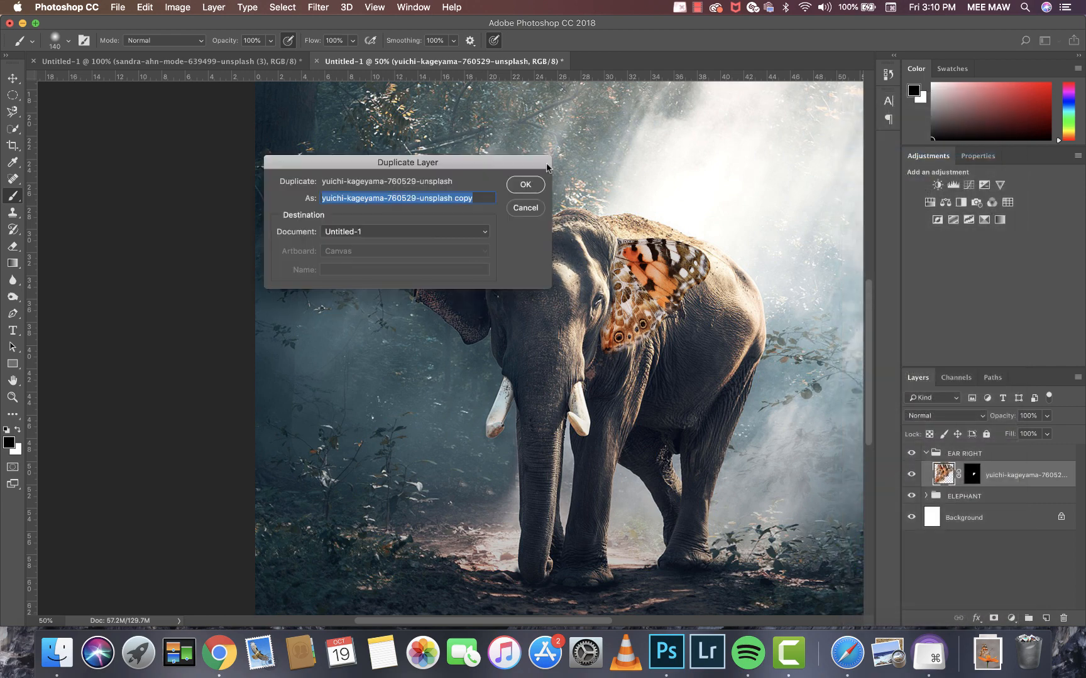
{"action": "left_click", "coordinate": [536, 180]}
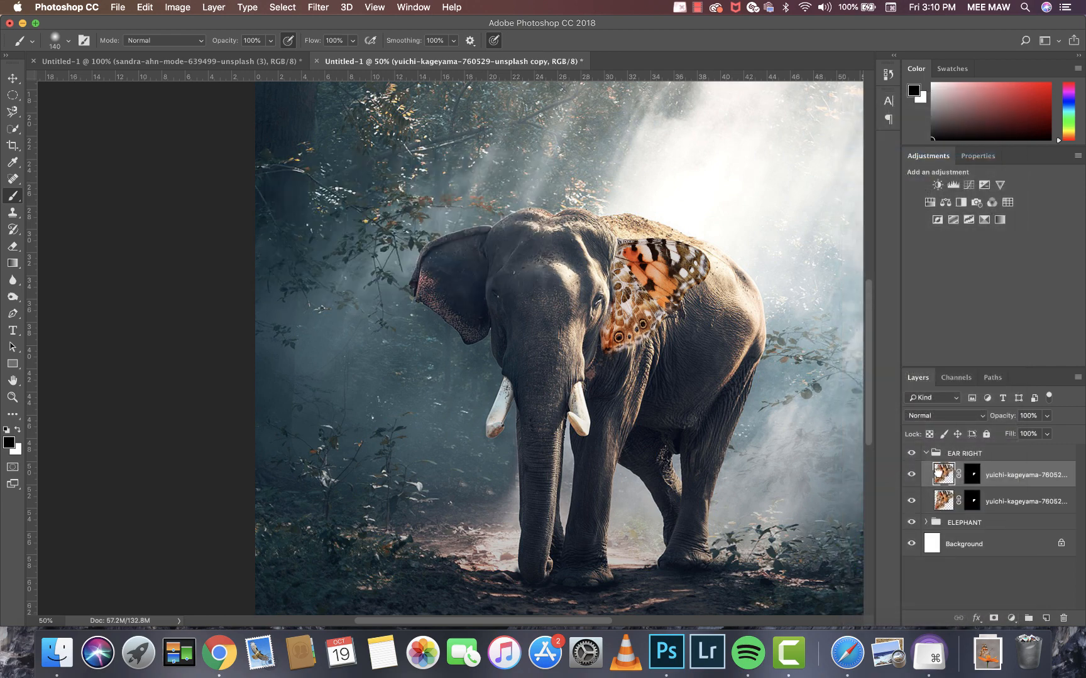
{"action": "mouse_move", "coordinate": [937, 473]}
{"action": "left_mouse_down"}
{"action": "mouse_move", "coordinate": [936, 441]}
{"action": "mouse_move", "coordinate": [927, 464]}
{"action": "left_mouse_up"}
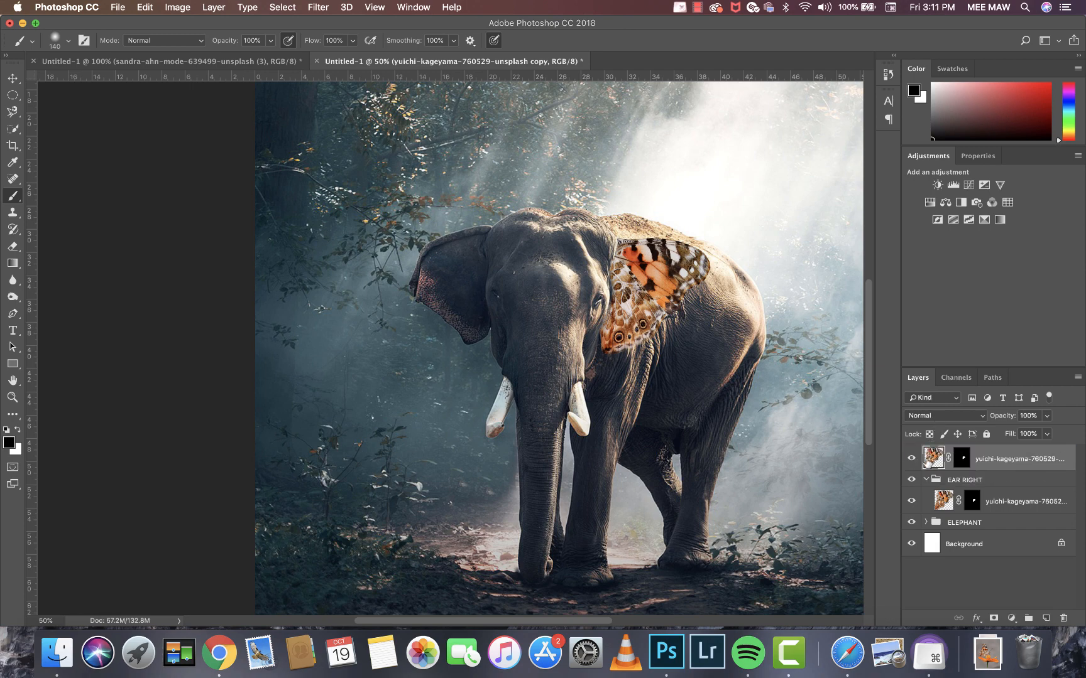
{"action": "left_click", "coordinate": [926, 480]}
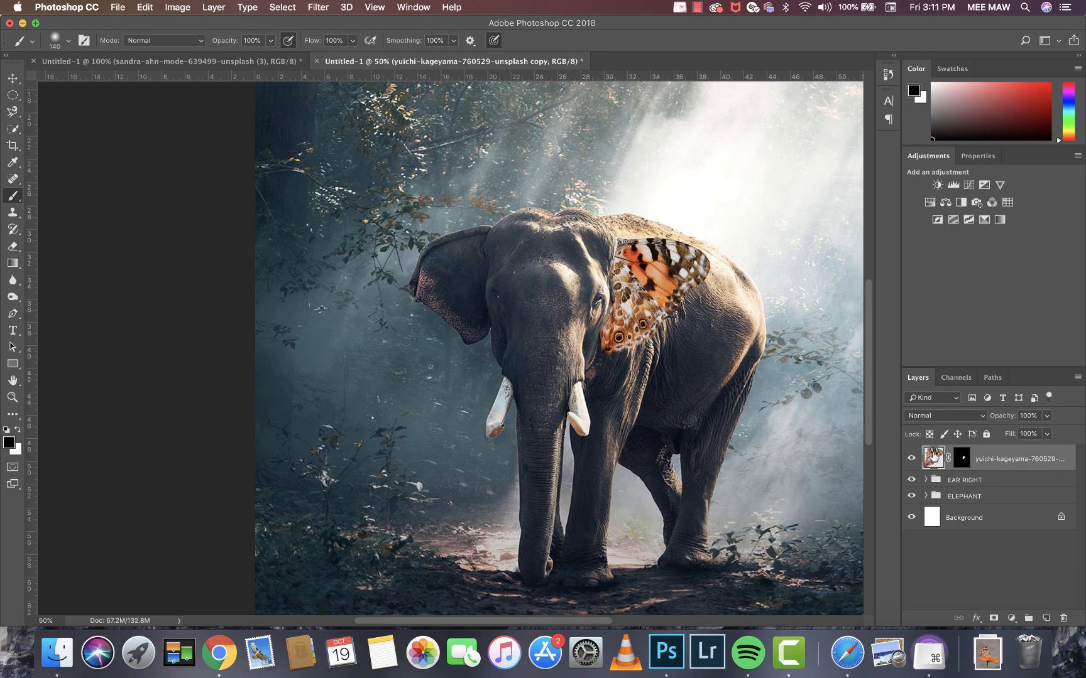
Step: Put the duplicated wings layer into its own group named EAR LEFT
{"action": "key", "text": "cmd+g"}
{"action": "double_click", "coordinate": [951, 453]}
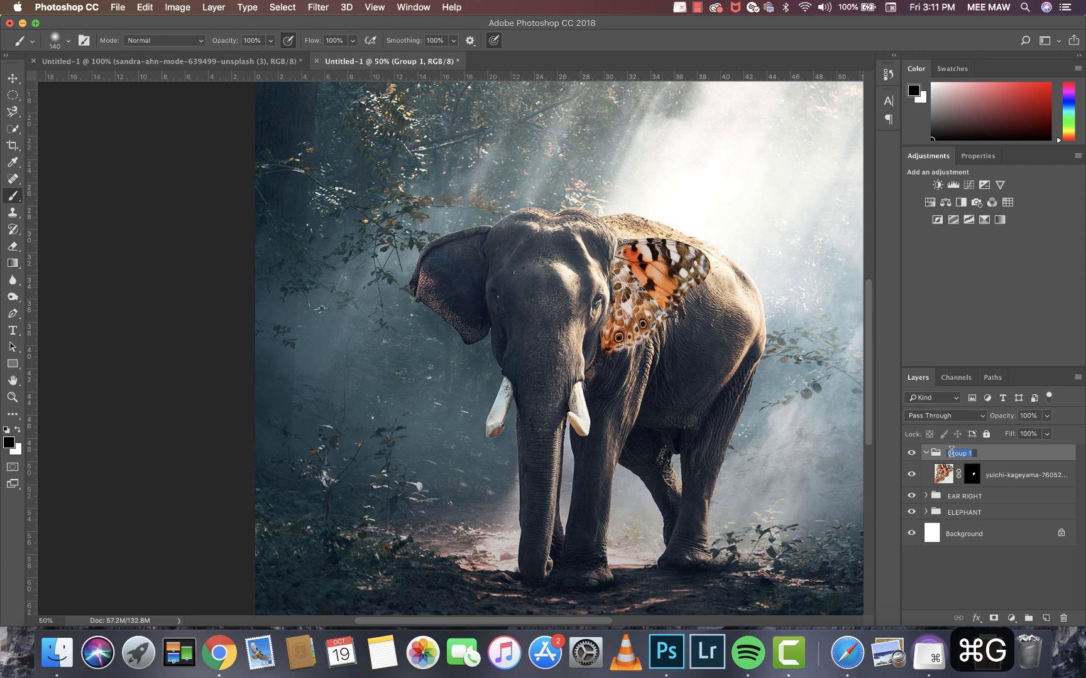
{"action": "type", "text": "EAR LEFT"}
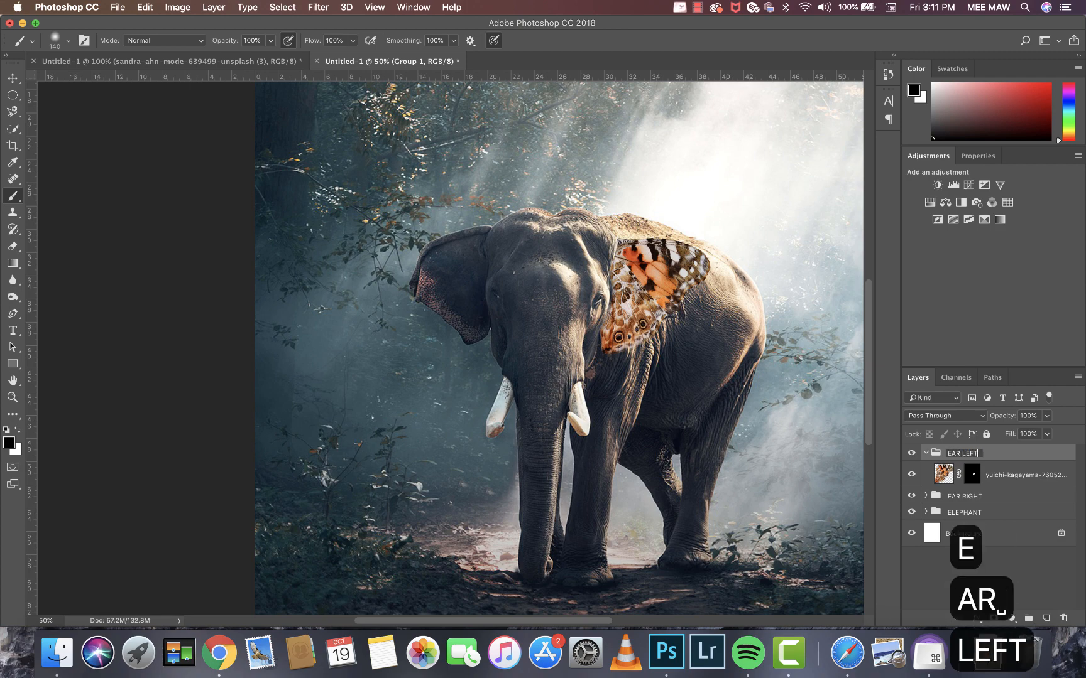
{"action": "left_click", "coordinate": [926, 454]}
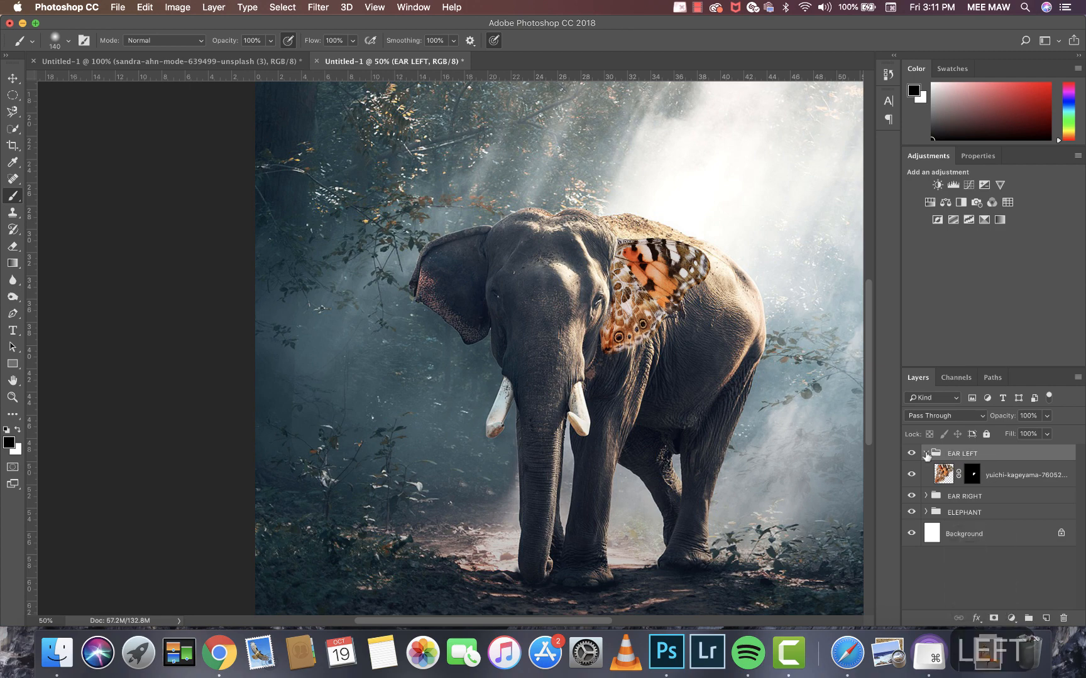
Step: Flip the wing copy in EAR LEFT horizontally, move it over the elephant's other ear and scale it to about 99% width and 103.6% height
{"action": "left_click", "coordinate": [946, 476]}
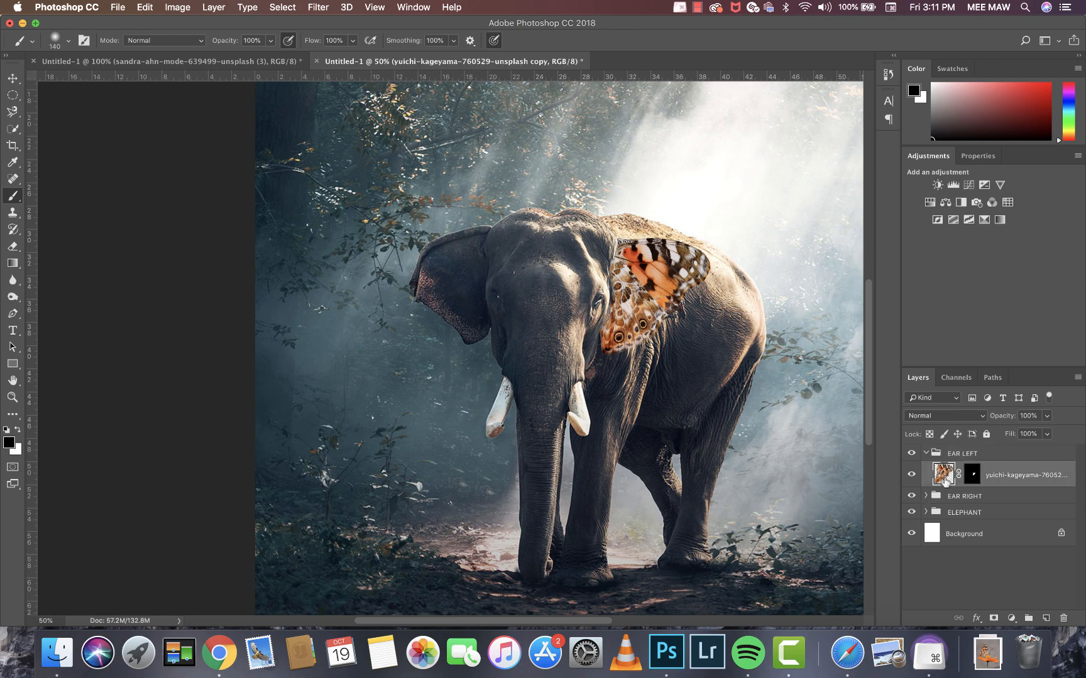
{"action": "key", "text": "super+t"}
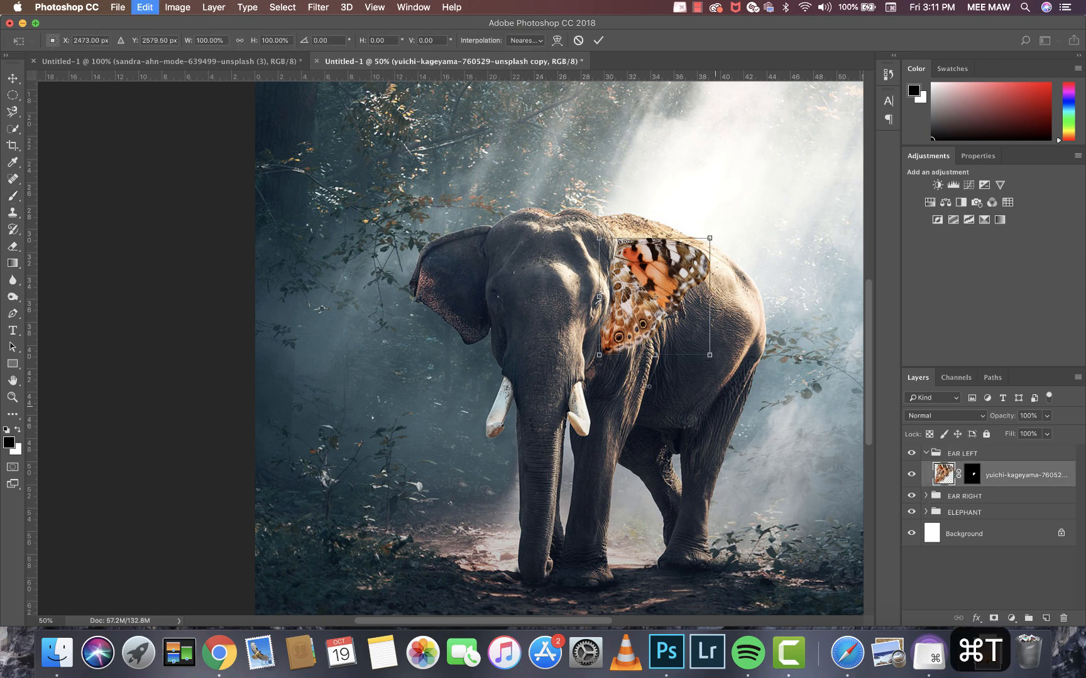
{"action": "right_click", "coordinate": [644, 333]}
{"action": "left_click", "coordinate": [713, 495]}
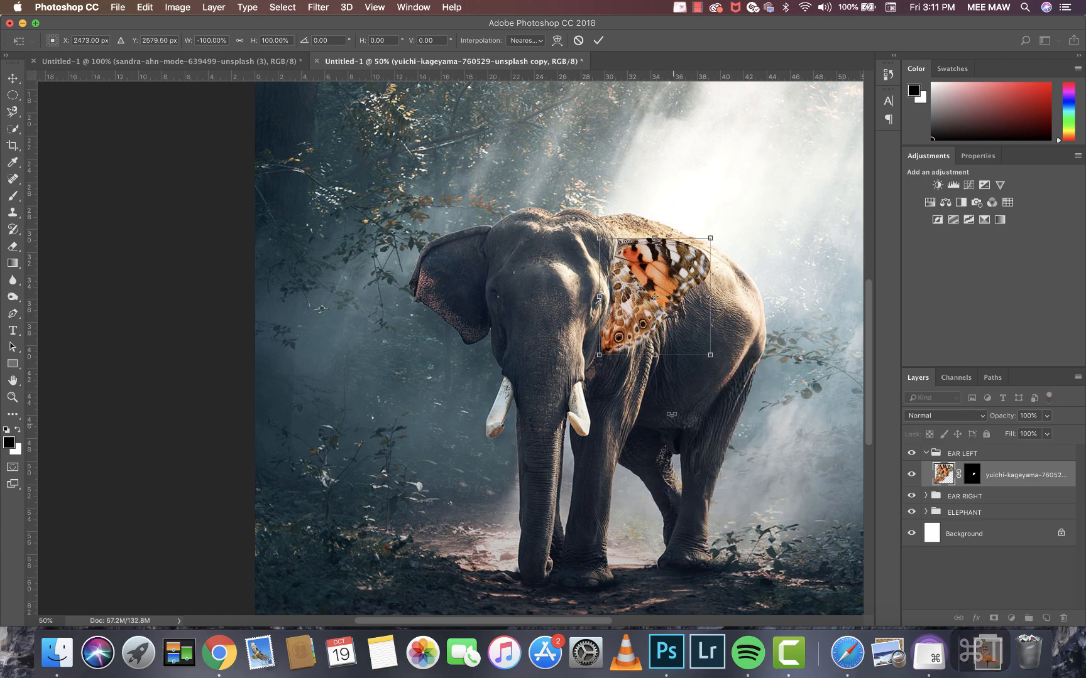
{"action": "left_click_drag", "start_coordinate": [637, 325], "coordinate": [506, 346]}
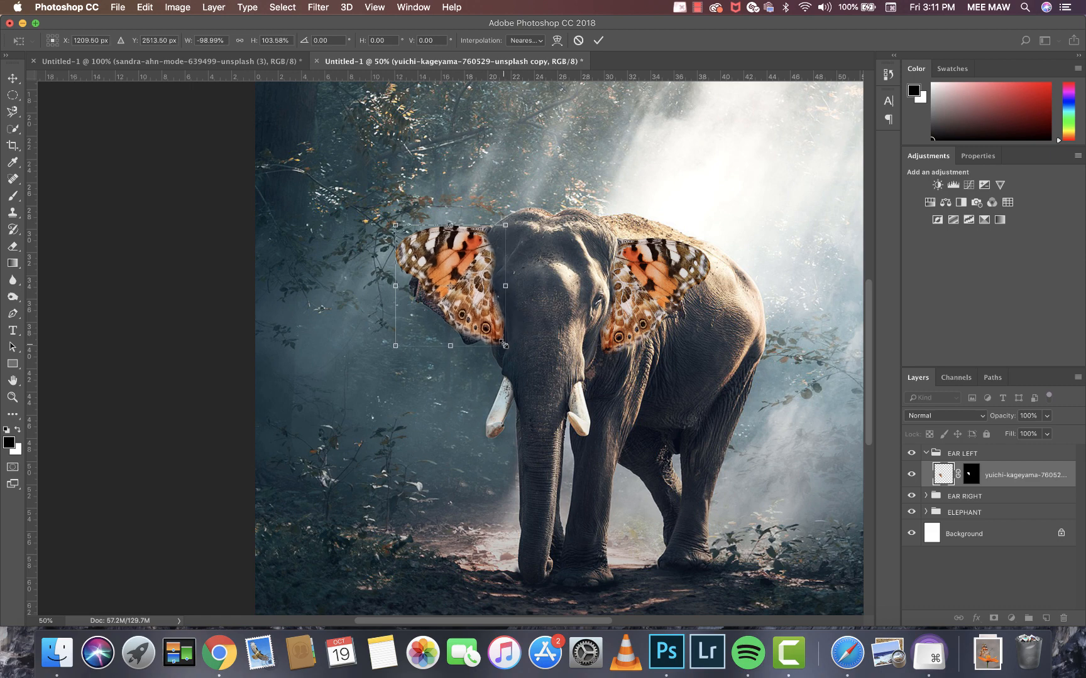
{"action": "key", "text": "Return"}
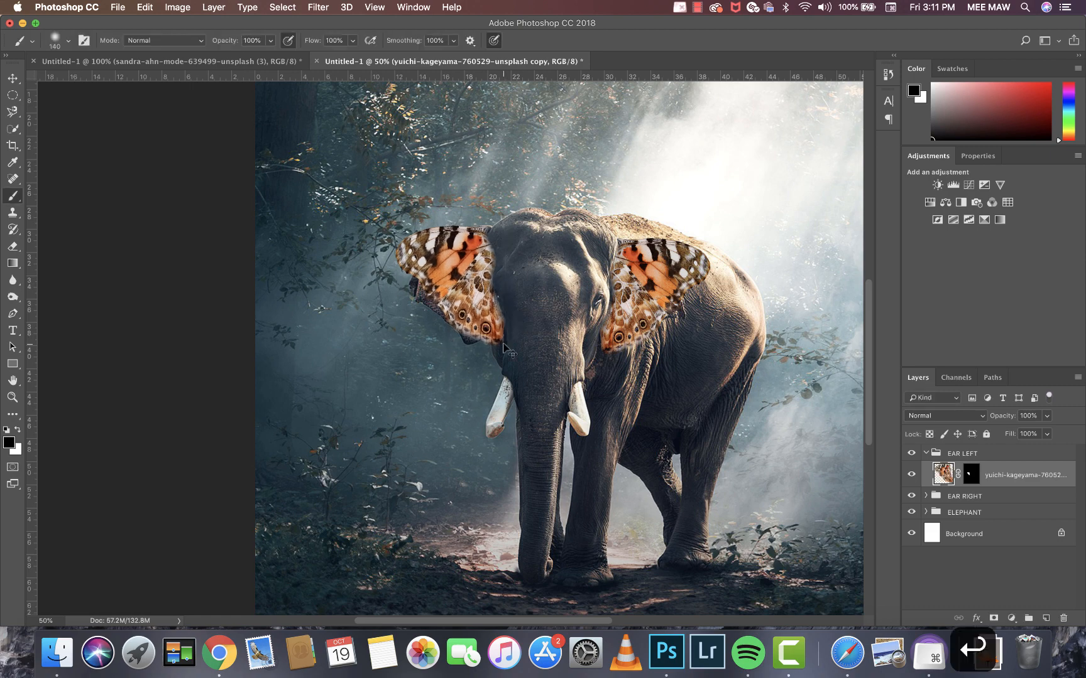
Step: Target the EAR LEFT wing's layer mask with the Brush and make white the foreground colour
{"action": "key", "text": "super+equal"}
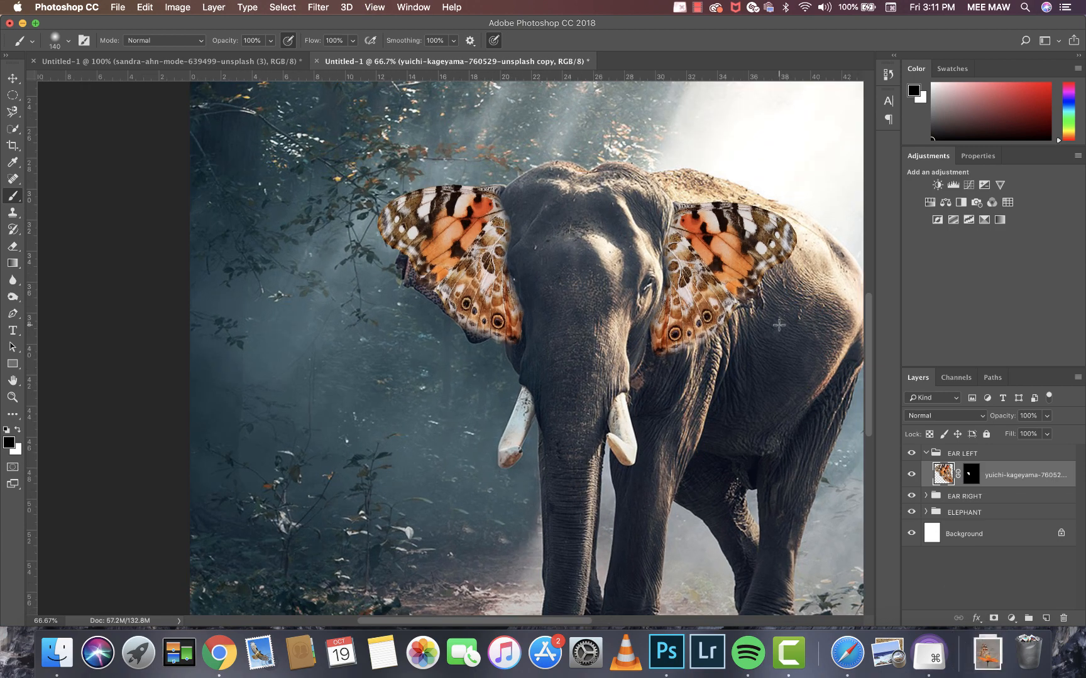
{"action": "left_click", "coordinate": [969, 476]}
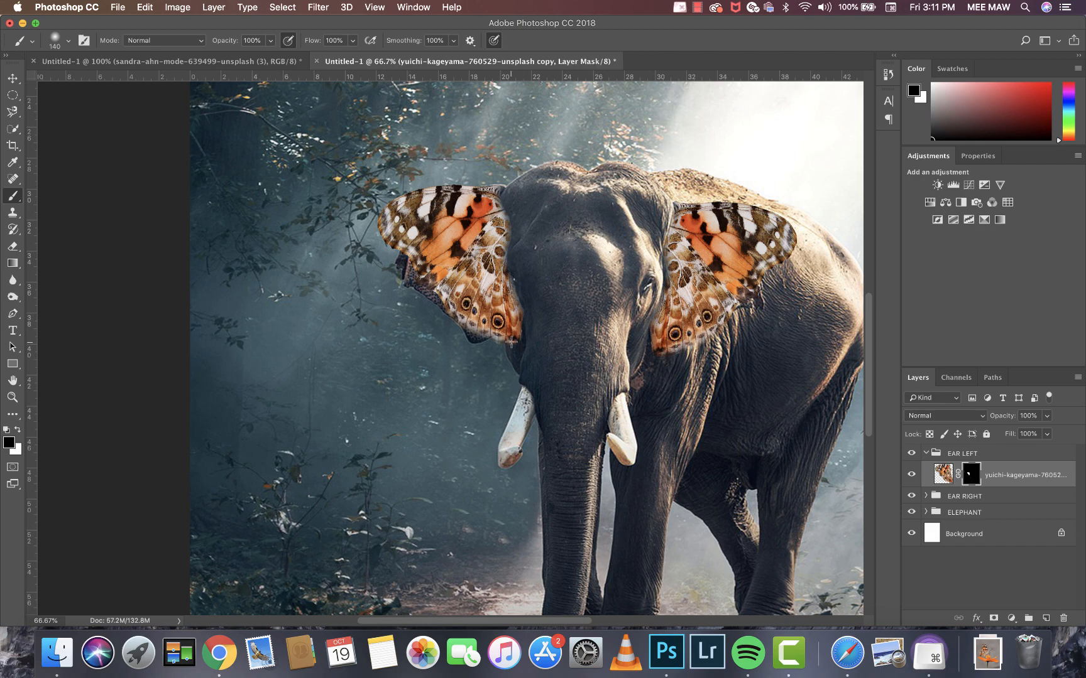
{"action": "key", "text": "b"}
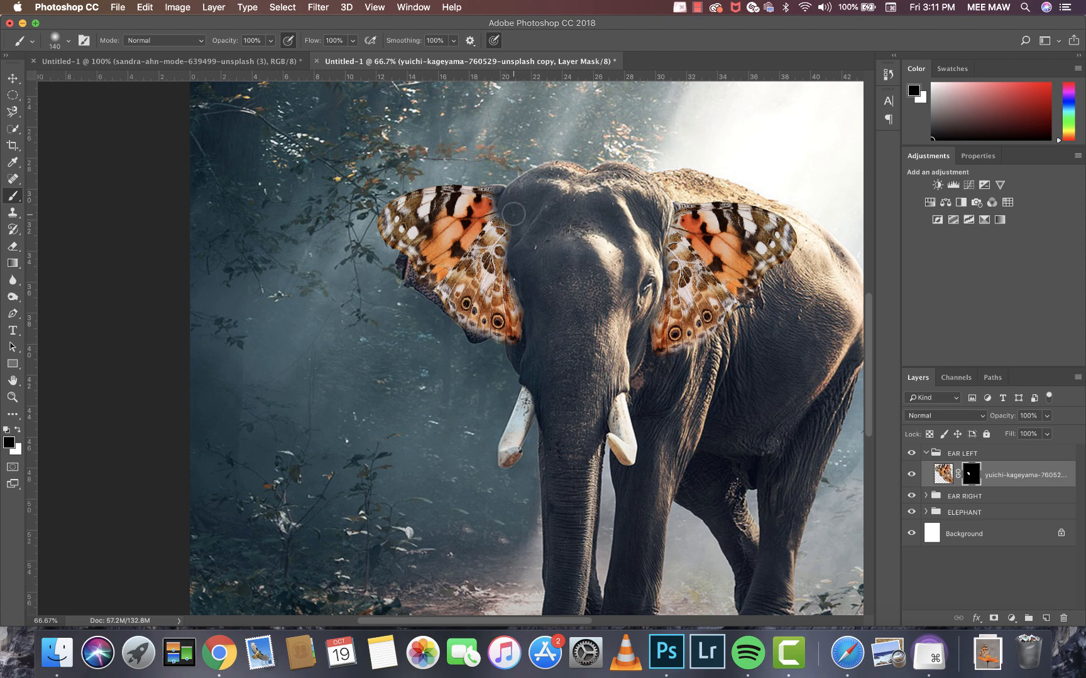
{"action": "key", "text": "x"}
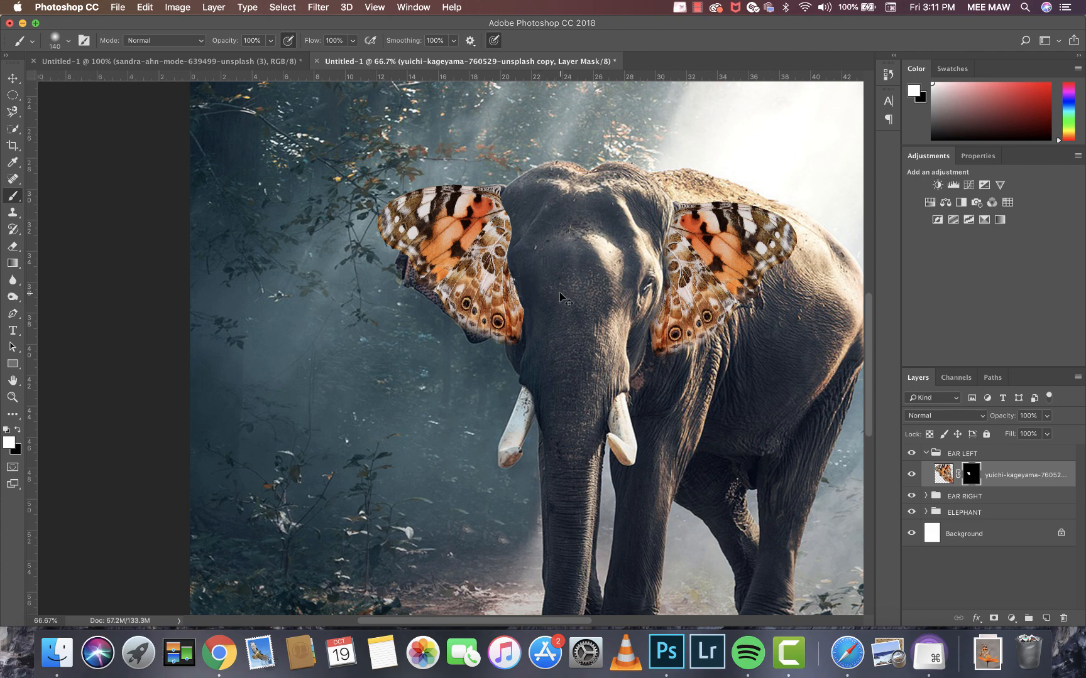
Step: Move the EAR LEFT wing slightly down and outward with Free Transform so it sits over the ear
{"action": "key", "text": "super+t"}
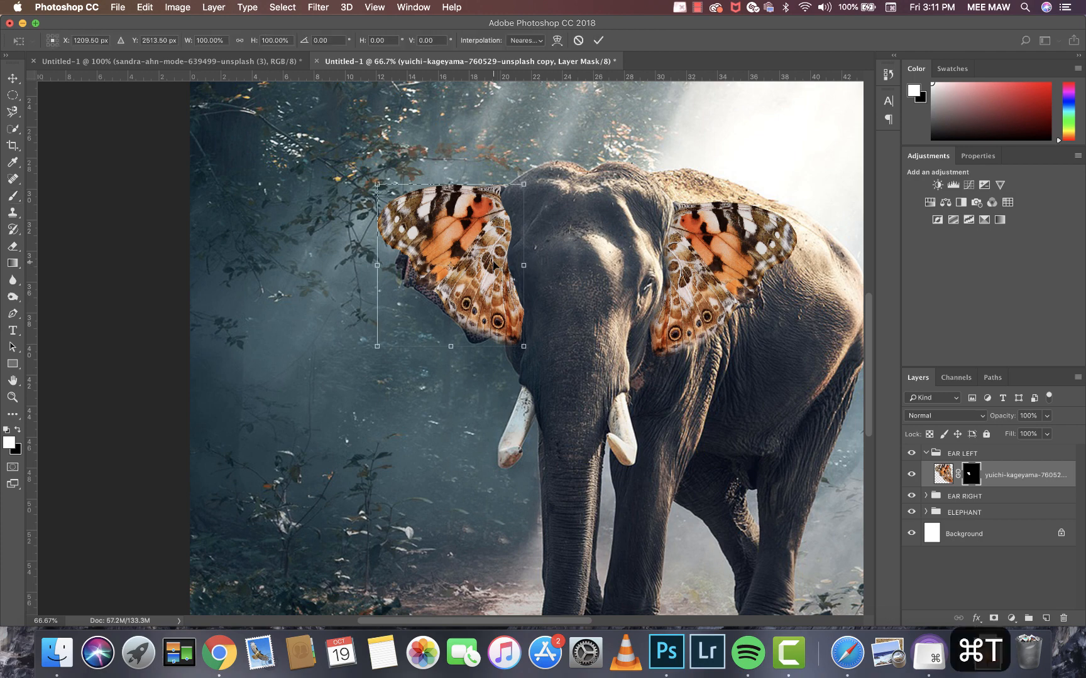
{"action": "mouse_move", "coordinate": [495, 265]}
{"action": "left_mouse_down"}
{"action": "mouse_move", "coordinate": [462, 266]}
{"action": "mouse_move", "coordinate": [478, 263]}
{"action": "mouse_move", "coordinate": [501, 301]}
{"action": "left_mouse_up"}
{"action": "key", "text": "Return"}
{"action": "key", "text": "b"}
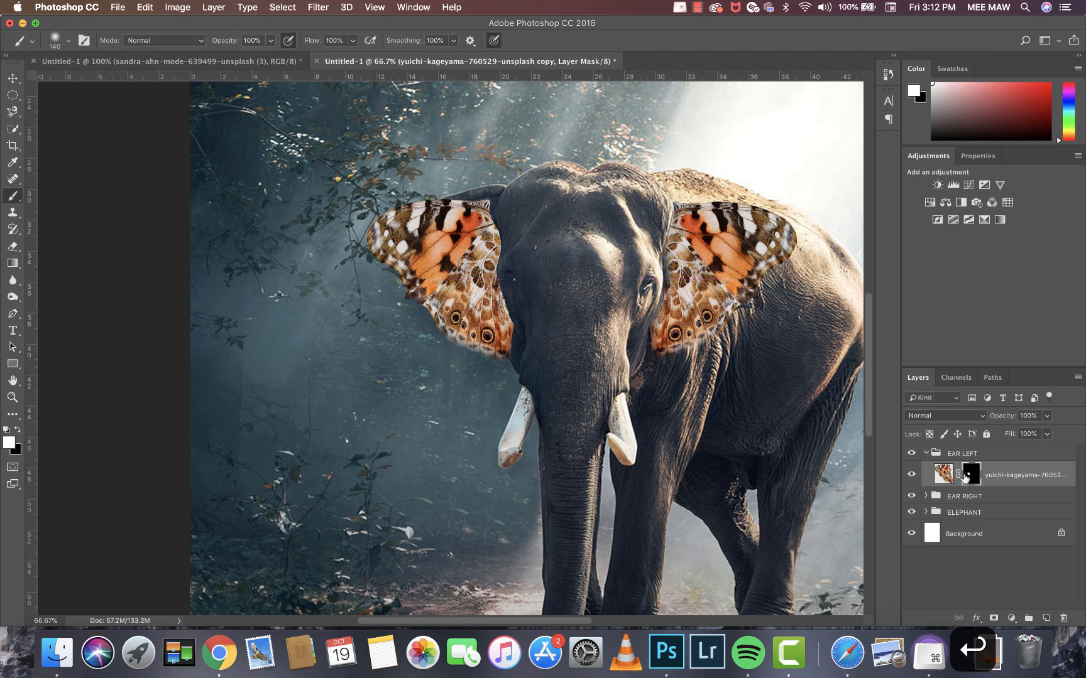
Step: Lower the EAR LEFT wing layer's opacity to 27%
{"action": "left_click", "coordinate": [1044, 417]}
{"action": "left_click", "coordinate": [1024, 433]}
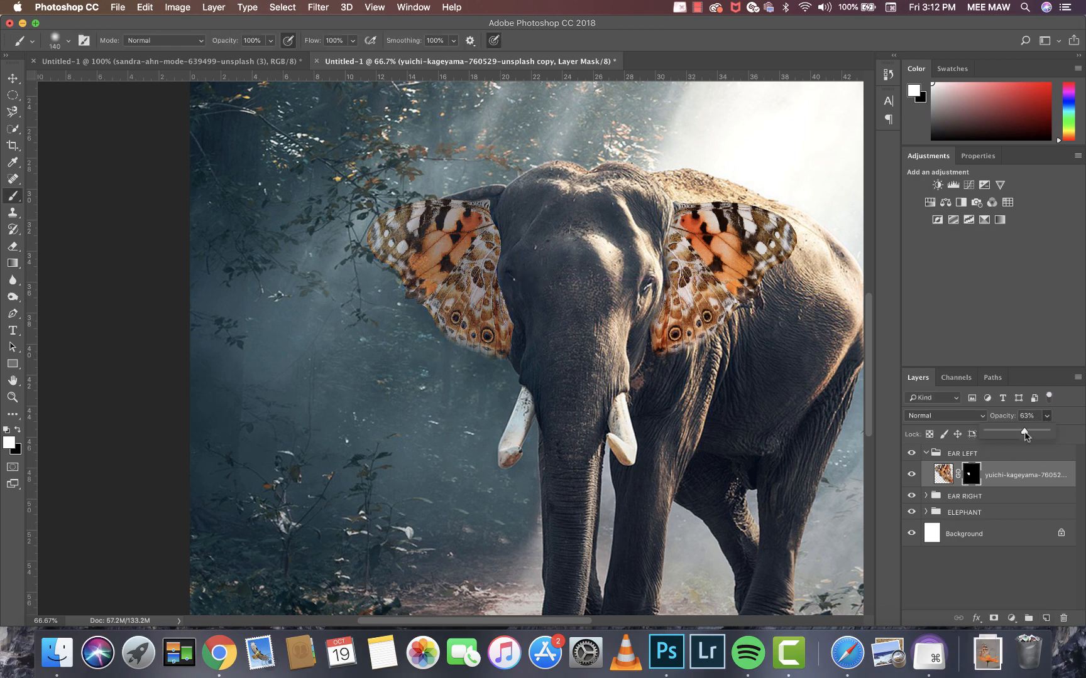
{"action": "left_click_drag", "start_coordinate": [1019, 434], "coordinate": [1003, 433]}
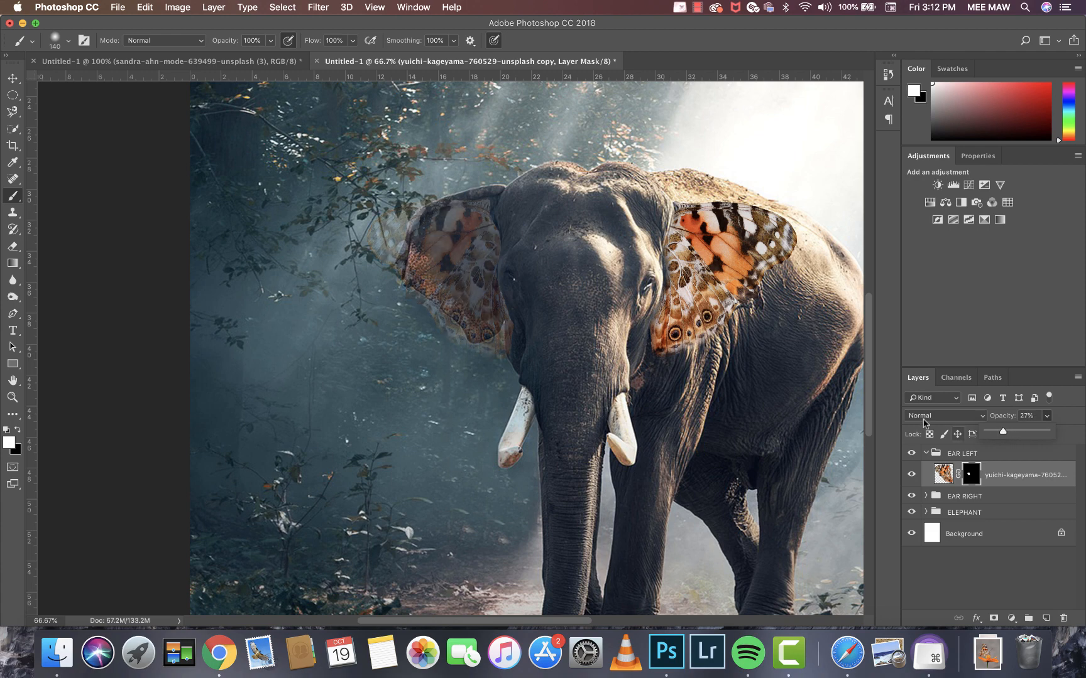
Step: Paint black on the EAR LEFT wing's mask along the lower outer edge of the ear
{"action": "key", "text": "super+equal"}
{"action": "key", "text": "super+equal"}
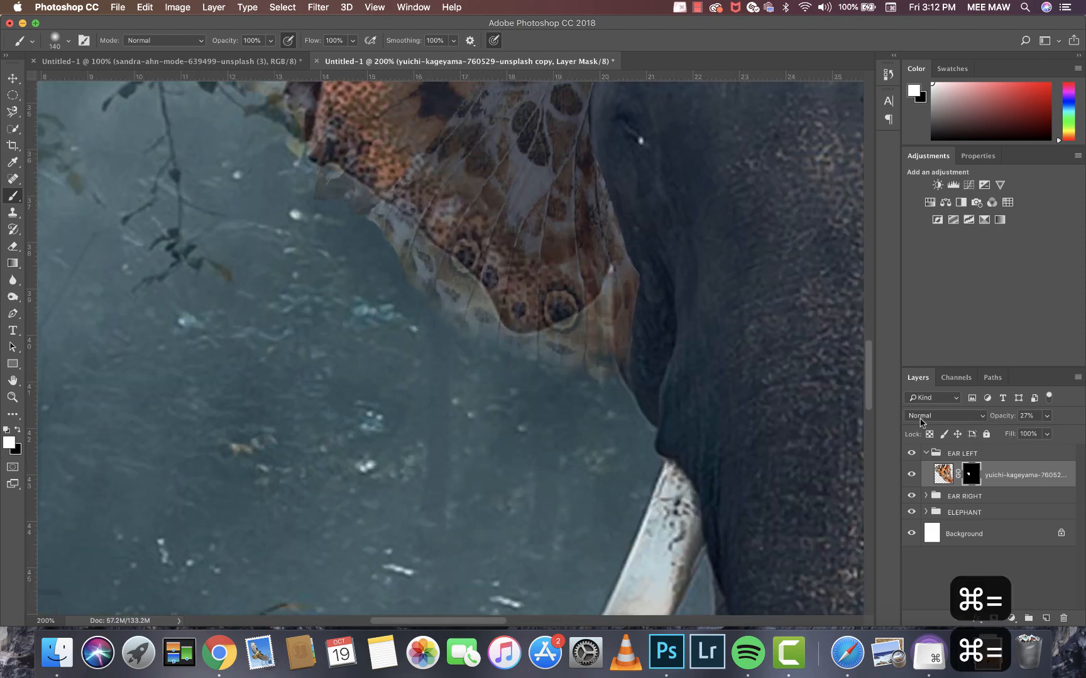
{"action": "key", "text": "super+minus"}
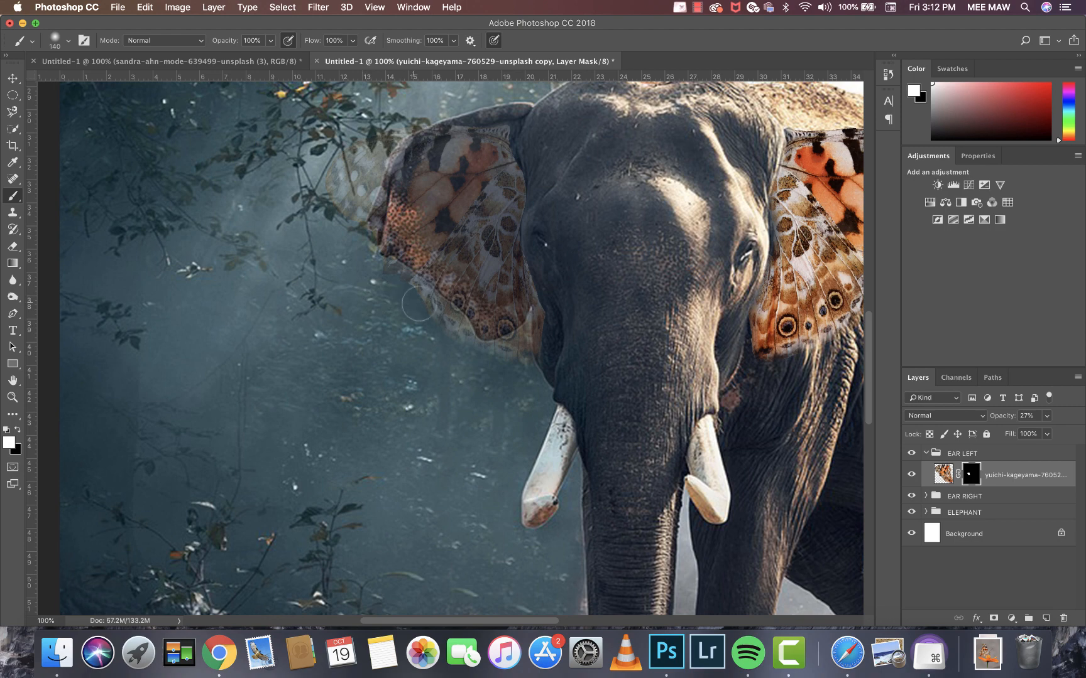
{"action": "key", "text": "x"}
{"action": "mouse_move", "coordinate": [419, 302]}
{"action": "left_mouse_down"}
{"action": "mouse_move", "coordinate": [410, 295]}
{"action": "mouse_move", "coordinate": [474, 355]}
{"action": "mouse_move", "coordinate": [370, 268]}
{"action": "left_mouse_up"}
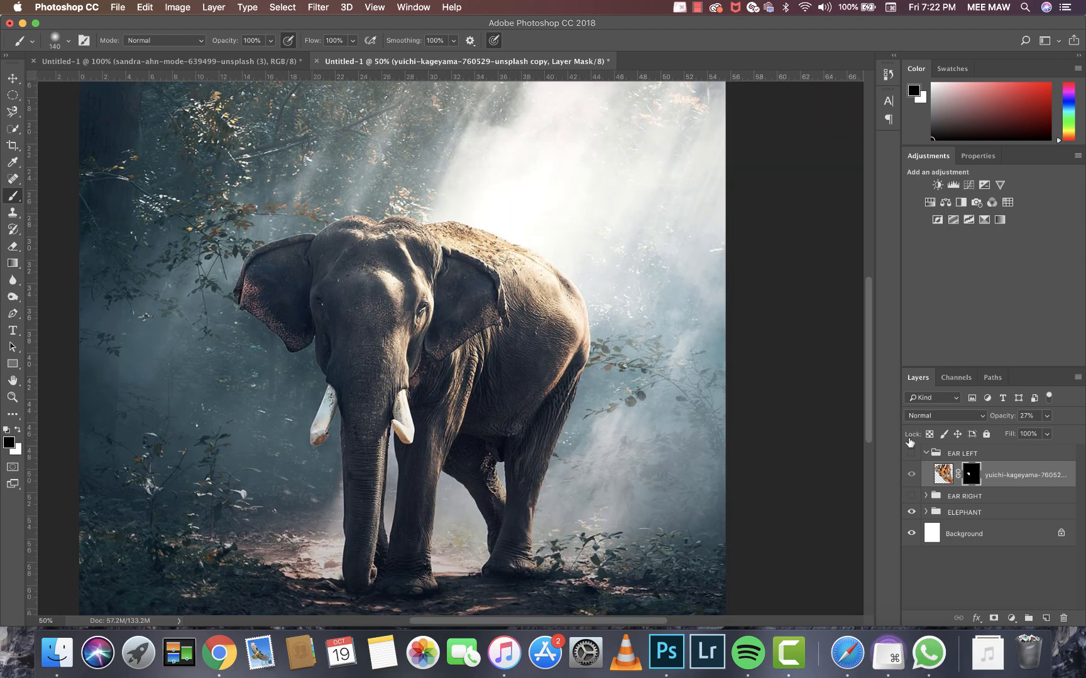
Step: Show the EAR LEFT and EAR RIGHT groups and try the EAR LEFT wing at 70% opacity before returning it to 27%
{"action": "left_click", "coordinate": [911, 453]}
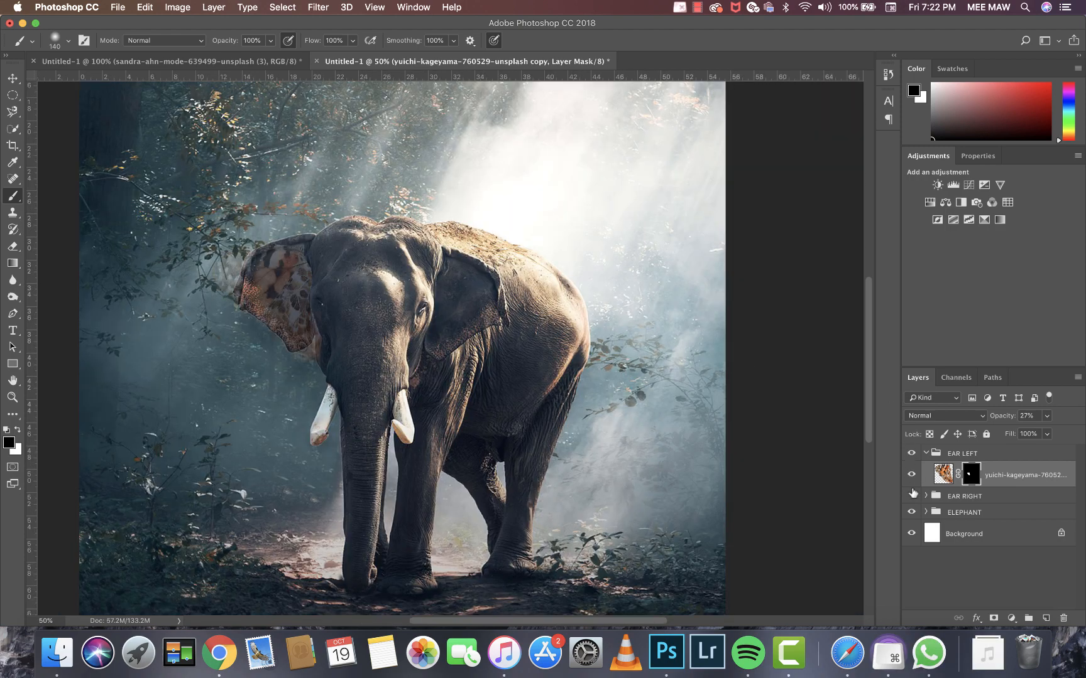
{"action": "left_click", "coordinate": [911, 497]}
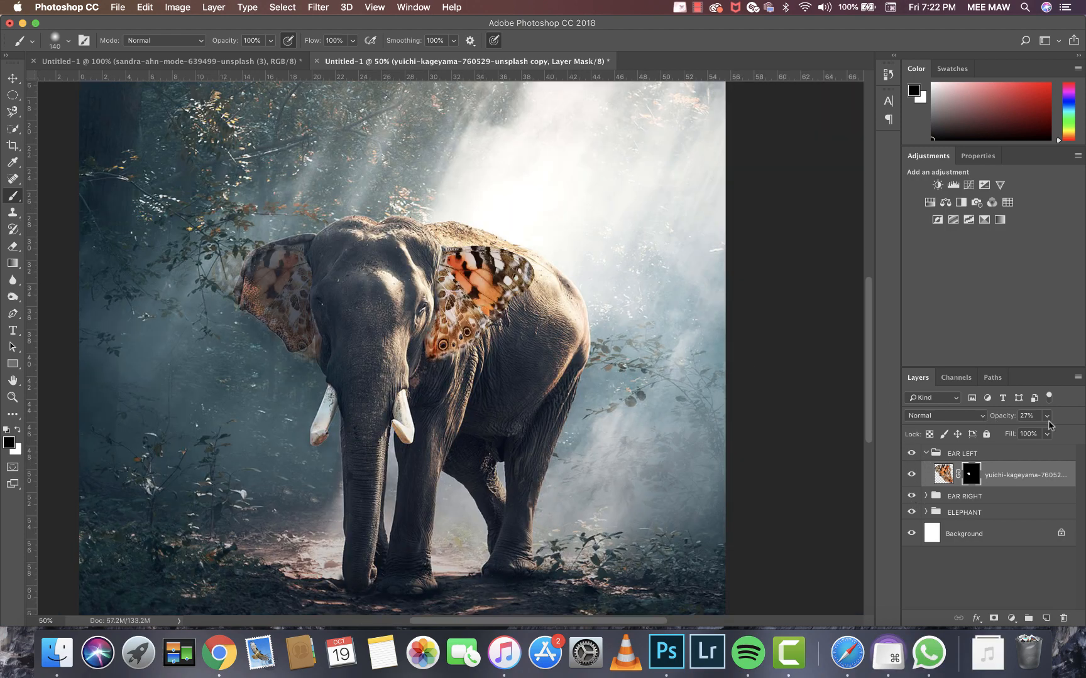
{"action": "mouse_move", "coordinate": [1043, 421]}
{"action": "left_mouse_down"}
{"action": "mouse_move", "coordinate": [1035, 433]}
{"action": "mouse_move", "coordinate": [1058, 433]}
{"action": "left_mouse_up"}
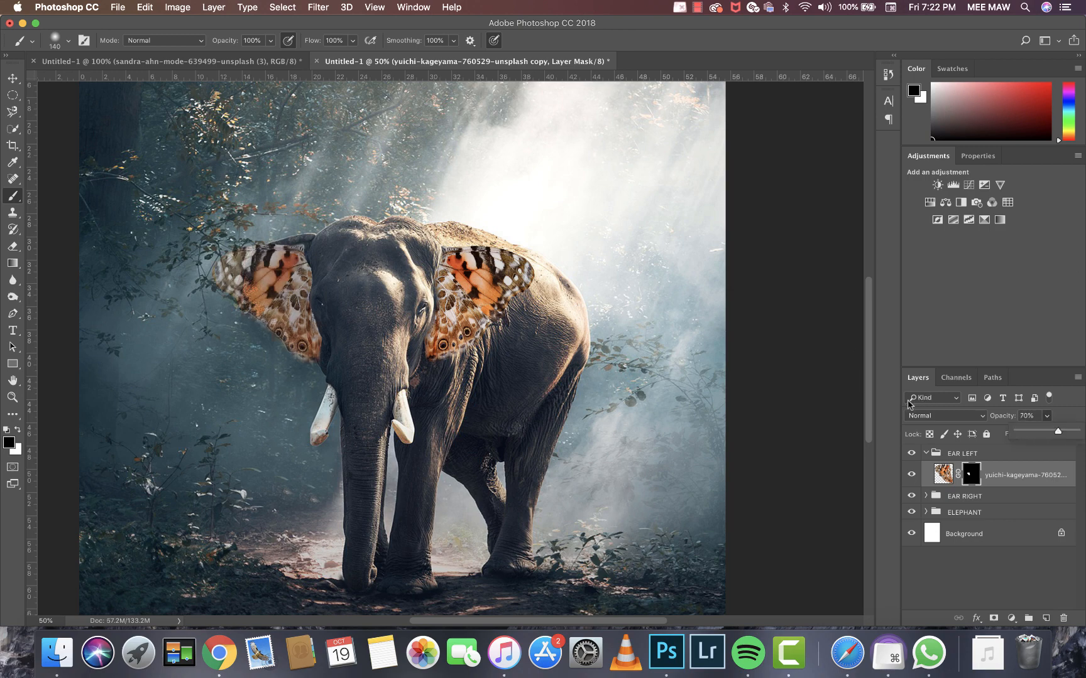
{"action": "left_click_drag", "start_coordinate": [1060, 434], "coordinate": [1026, 433]}
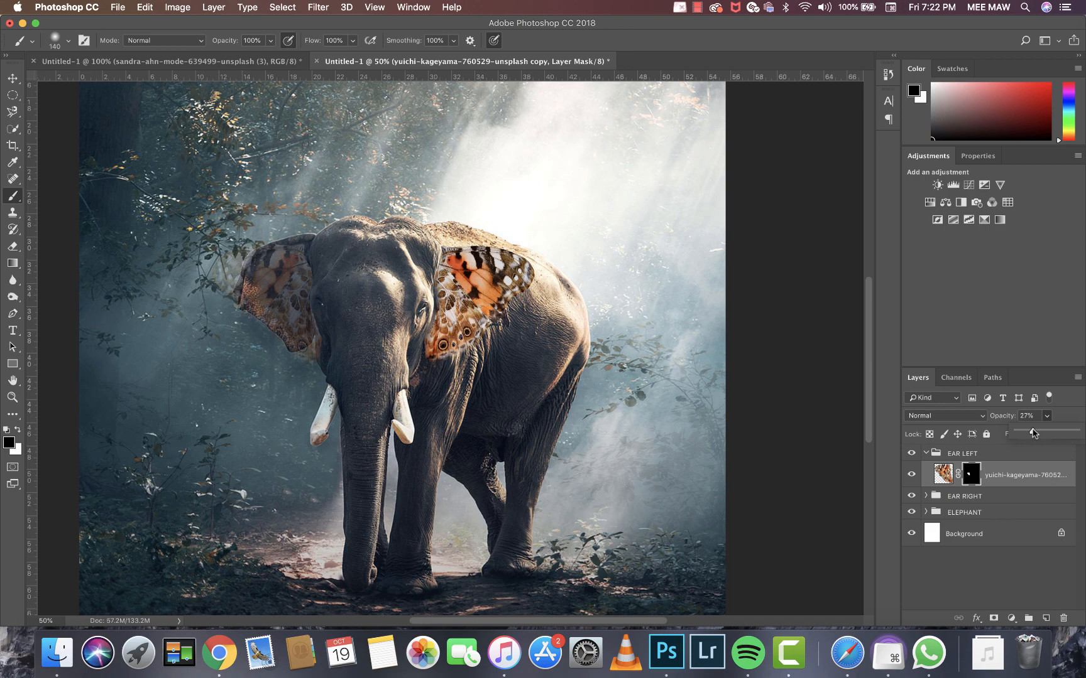
Step: Toggle the EAR LEFT wing layer's visibility to compare its outline with the ear underneath
{"action": "left_click", "coordinate": [911, 475]}
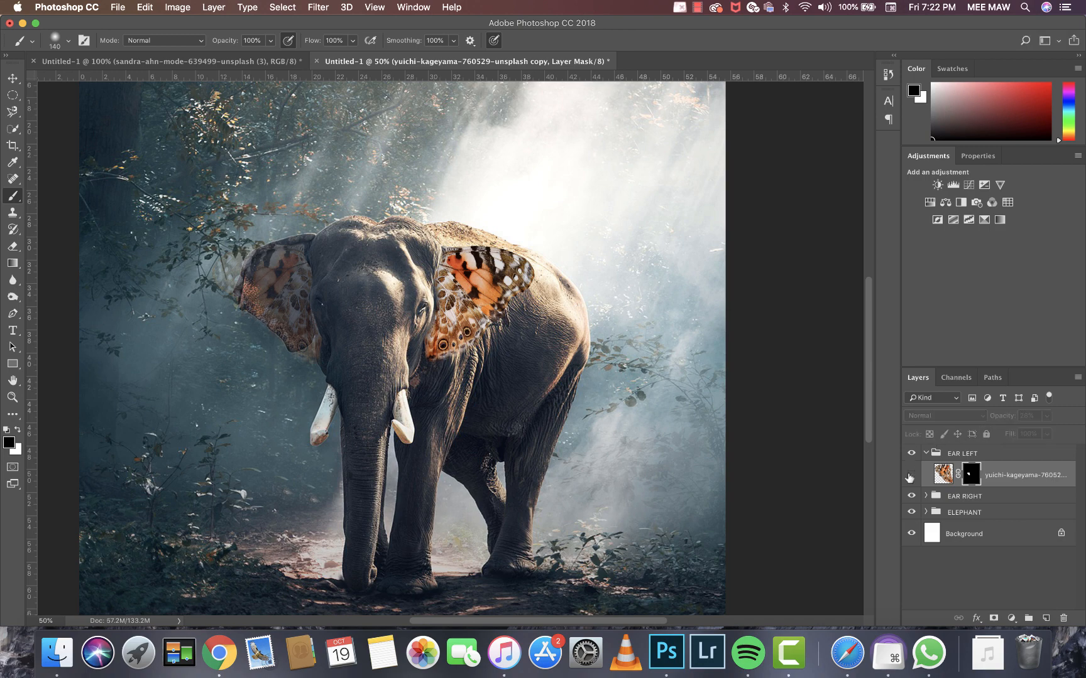
{"action": "left_click", "coordinate": [911, 475]}
{"action": "left_click", "coordinate": [911, 475]}
{"action": "left_click", "coordinate": [911, 475]}
{"action": "left_click", "coordinate": [910, 476]}
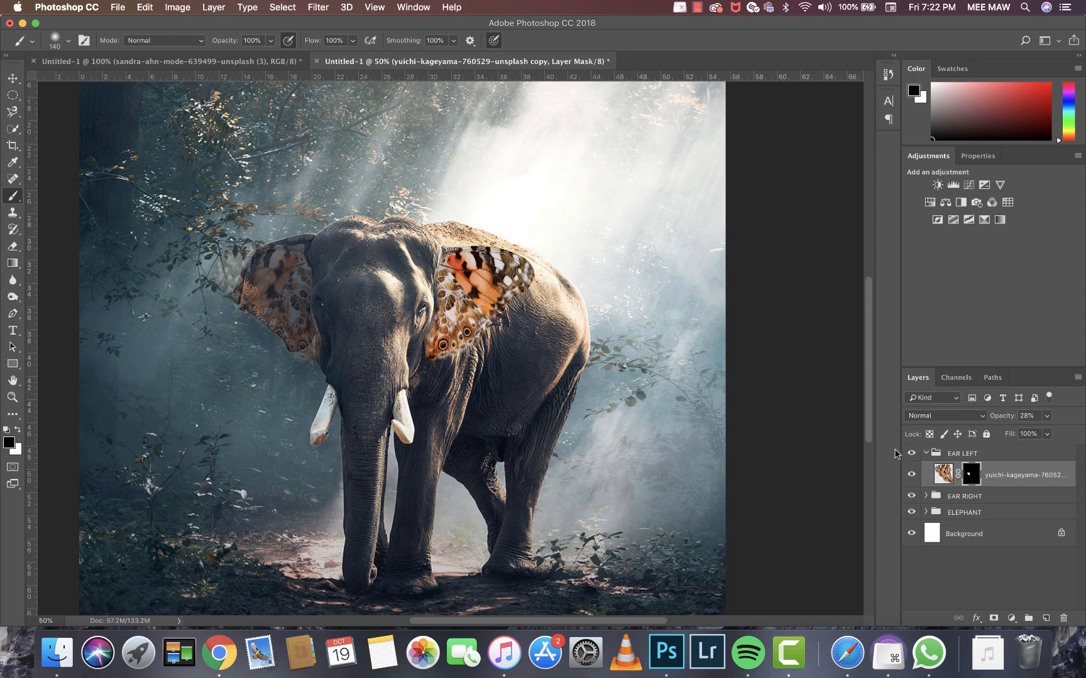
Step: Nudge the semi-transparent EAR LEFT wing over the ear with Free Transform and apply it
{"action": "key", "text": "super+t"}
{"action": "mouse_move", "coordinate": [291, 309]}
{"action": "left_mouse_down"}
{"action": "mouse_move", "coordinate": [298, 297]}
{"action": "mouse_move", "coordinate": [291, 306]}
{"action": "left_mouse_up"}
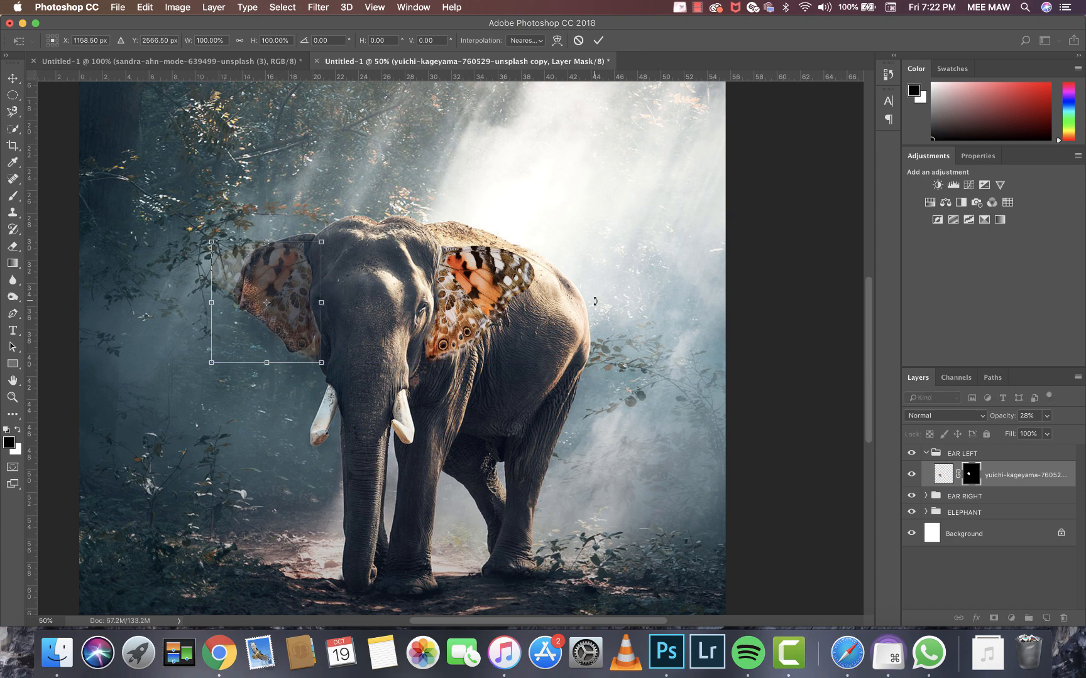
{"action": "key", "text": "Return"}
Step: Target the EAR LEFT wing's image instead of its mask and start Puppet Warp on it
{"action": "left_click", "coordinate": [375, 7]}
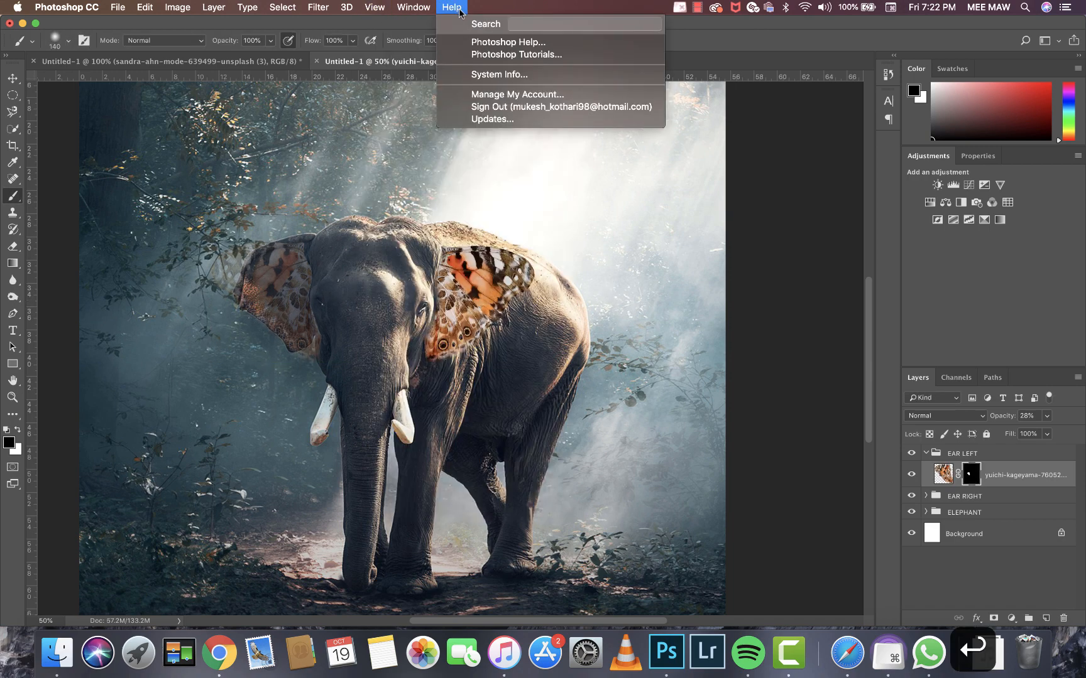
{"action": "type", "text": "pupp"}
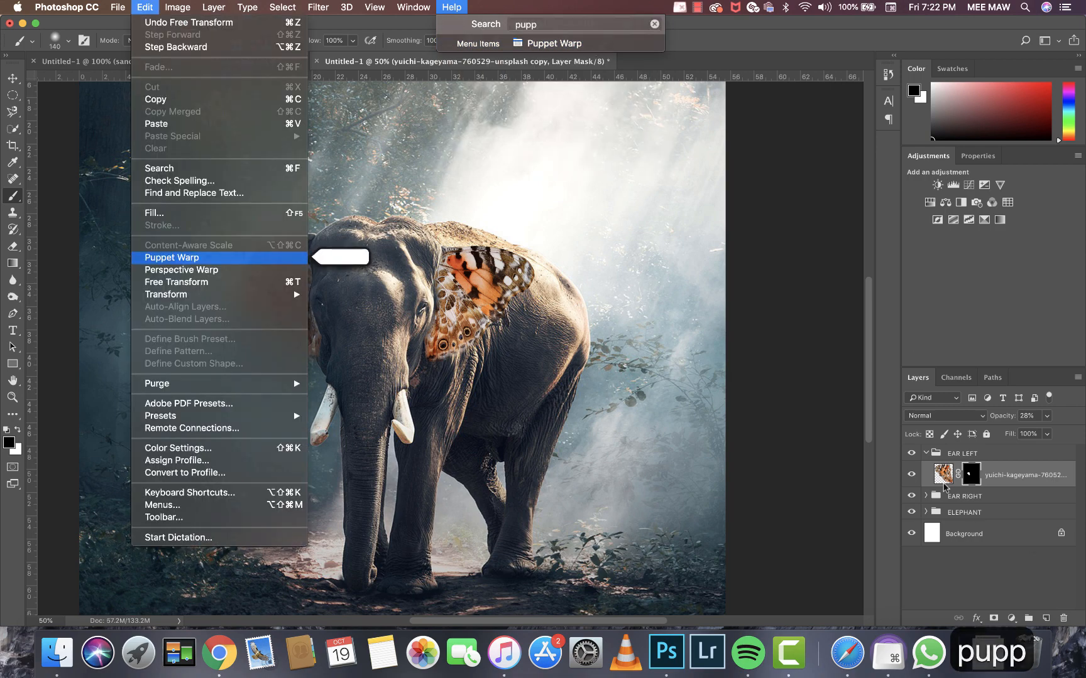
{"action": "left_click", "coordinate": [945, 484]}
{"action": "left_click", "coordinate": [450, 7]}
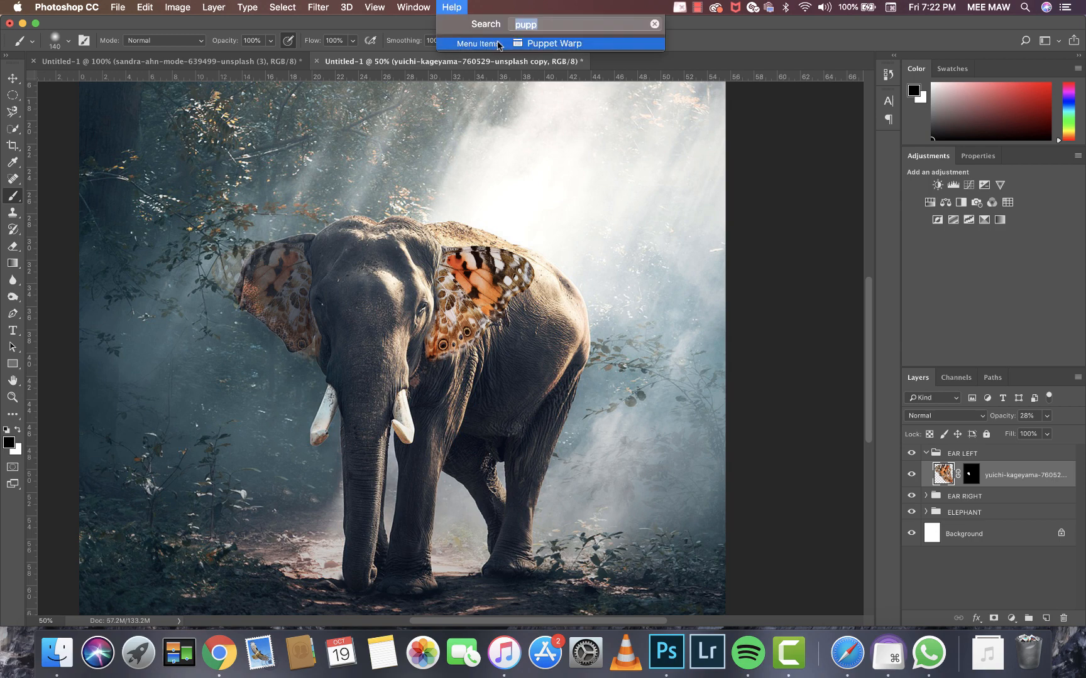
{"action": "left_click", "coordinate": [522, 39]}
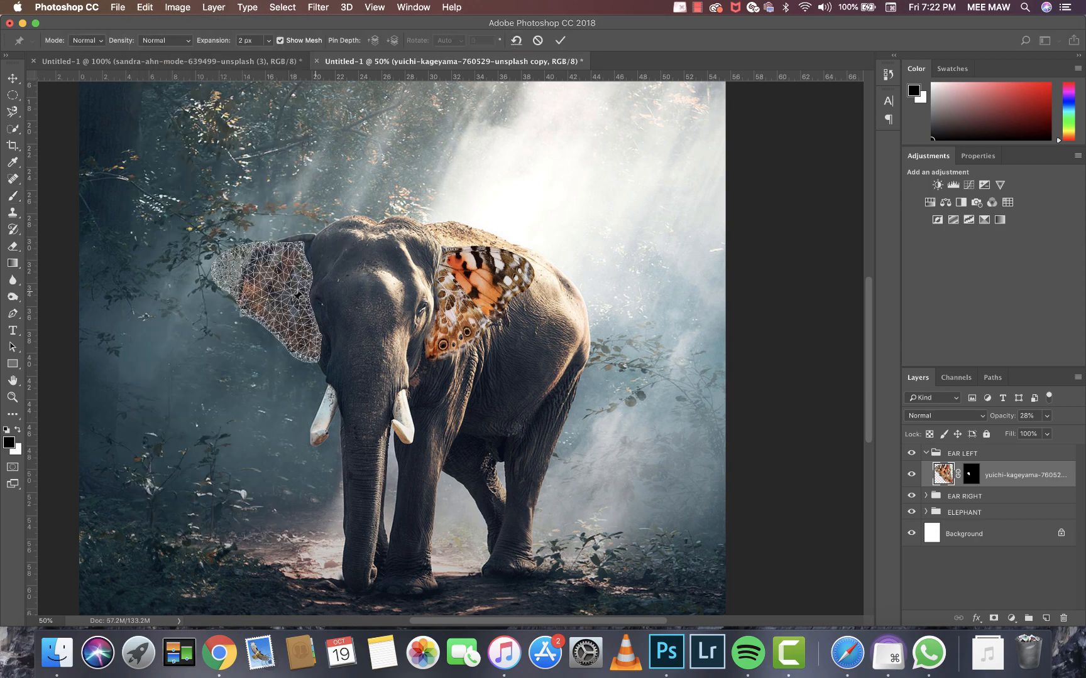
Step: Pin the wing mesh at its centre, head side, lower edge and outer edge, and reshape it to follow the ear
{"action": "left_click", "coordinate": [283, 288]}
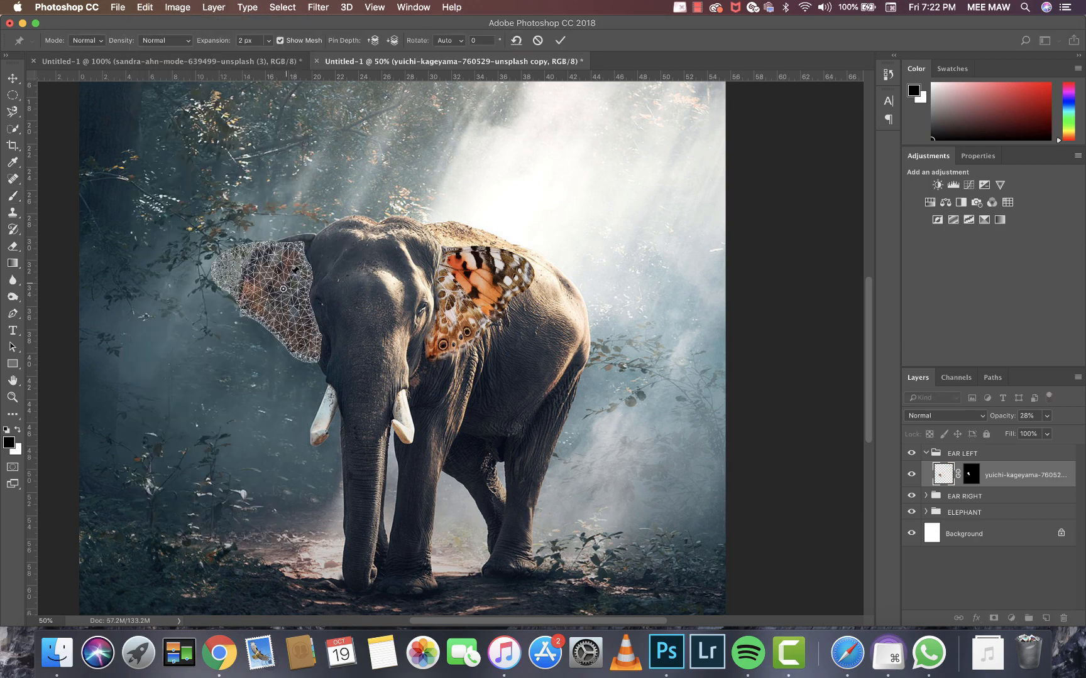
{"action": "left_click", "coordinate": [305, 270]}
{"action": "mouse_move", "coordinate": [307, 250]}
{"action": "left_mouse_down"}
{"action": "mouse_move", "coordinate": [311, 238]}
{"action": "mouse_move", "coordinate": [307, 260]}
{"action": "left_mouse_up"}
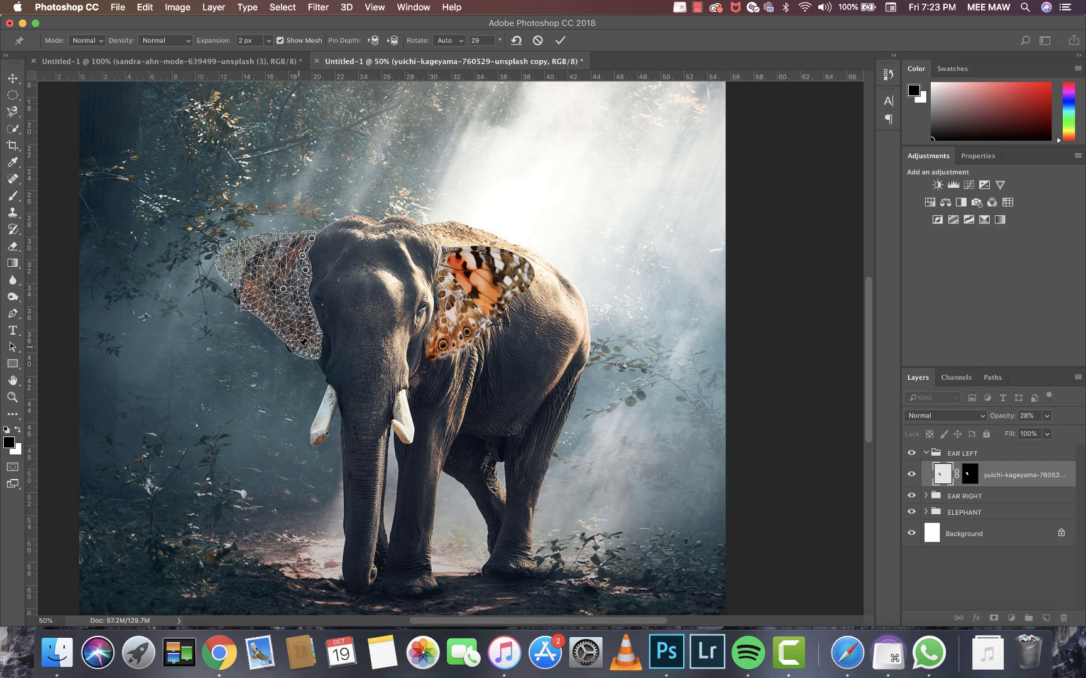
{"action": "left_click_drag", "start_coordinate": [291, 347], "coordinate": [293, 350]}
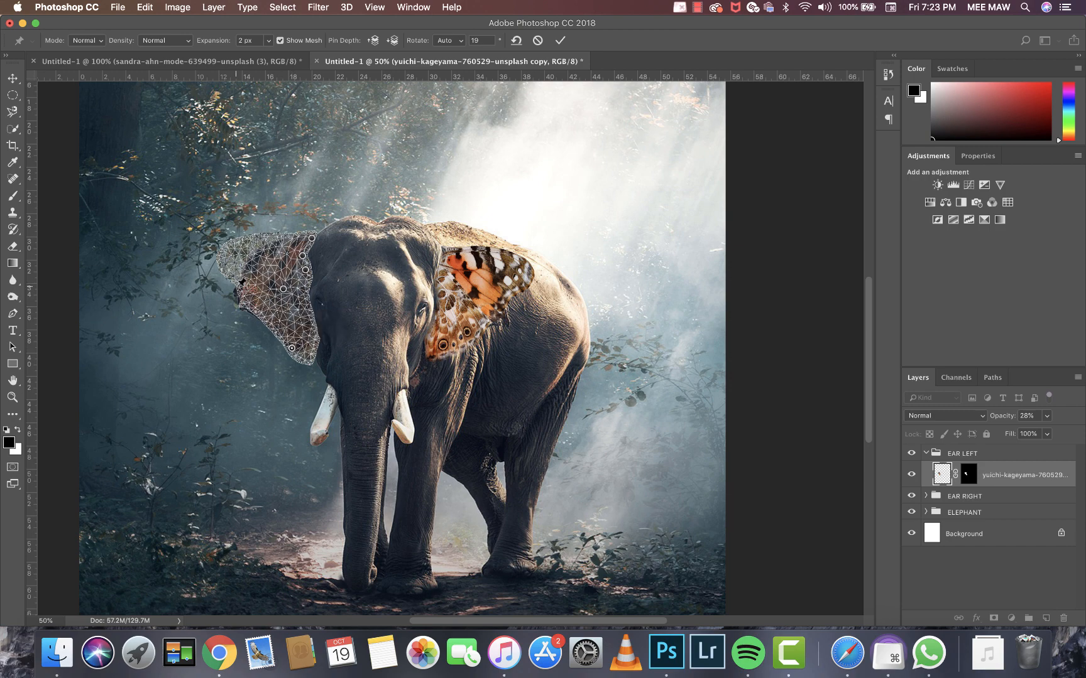
{"action": "left_click", "coordinate": [237, 290]}
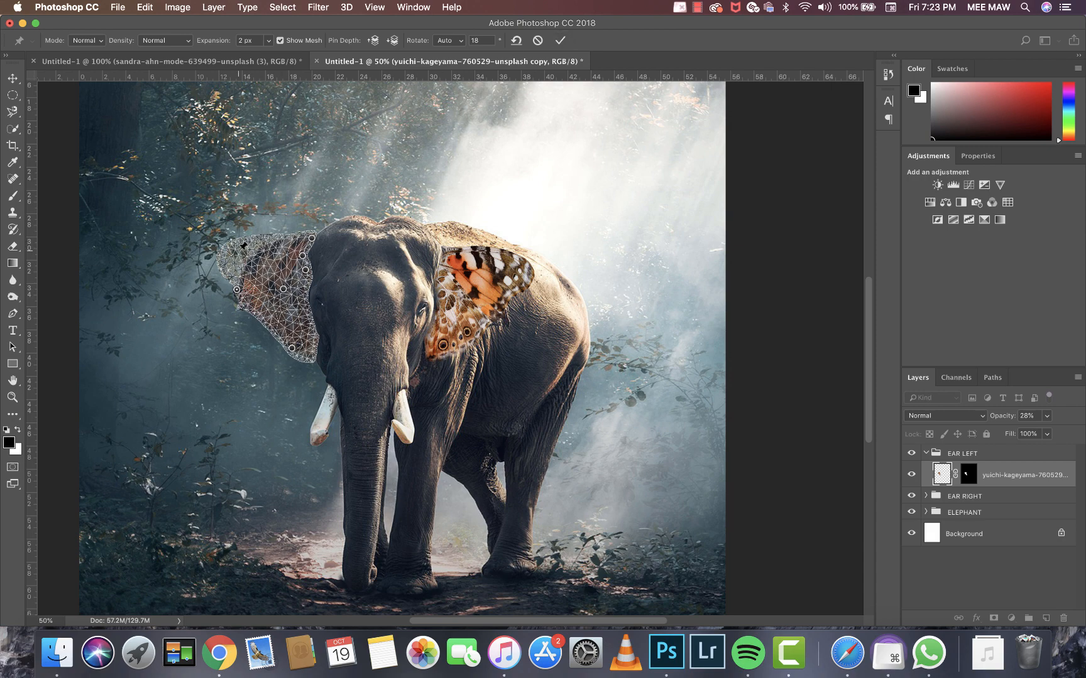
Step: Try pulling the wing's outer upper tip inward, undo that pull and apply the Puppet Warp
{"action": "left_click_drag", "start_coordinate": [243, 246], "coordinate": [254, 259]}
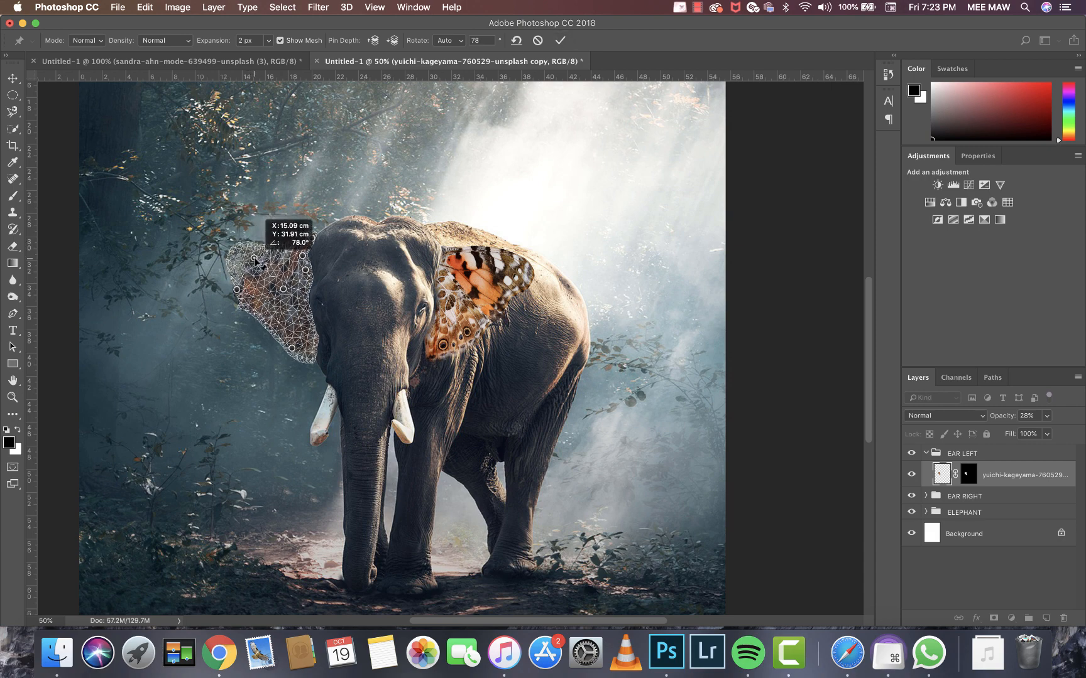
{"action": "key", "text": "super+z"}
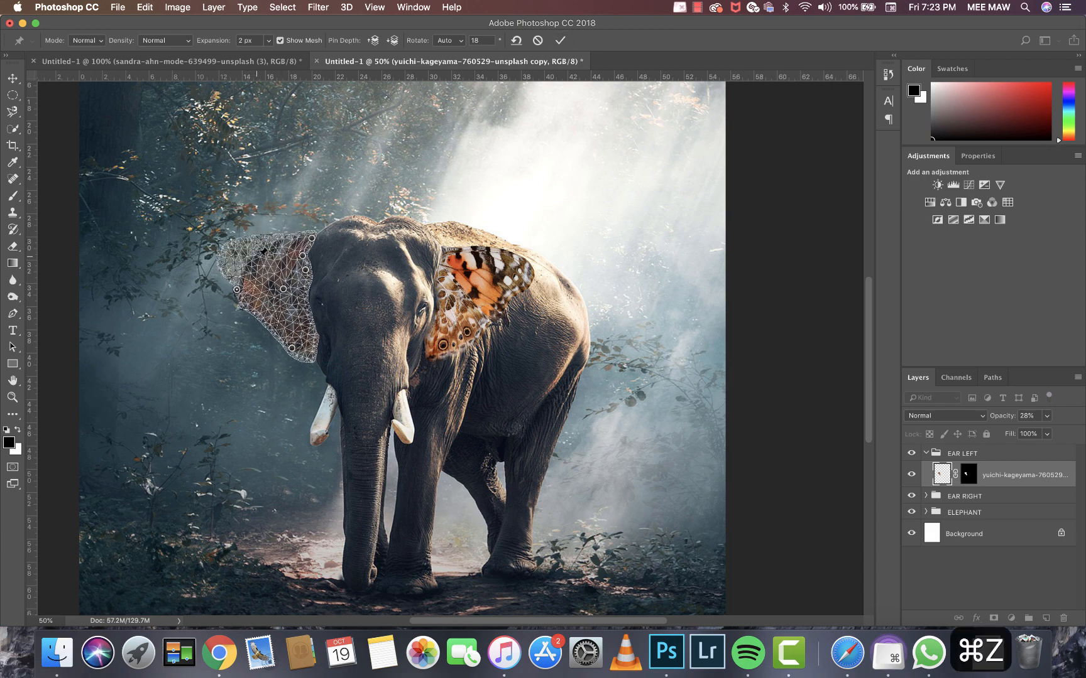
{"action": "left_click", "coordinate": [558, 42]}
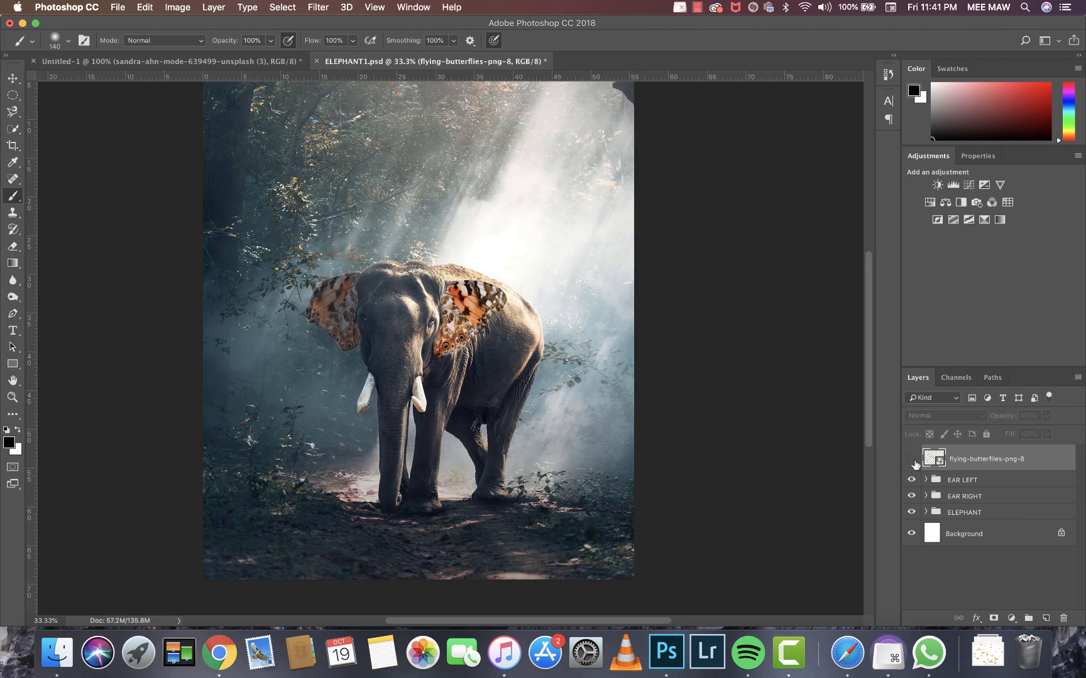
Step: Make the flying-butterflies-png-8 layer visible
{"action": "left_click", "coordinate": [911, 459]}
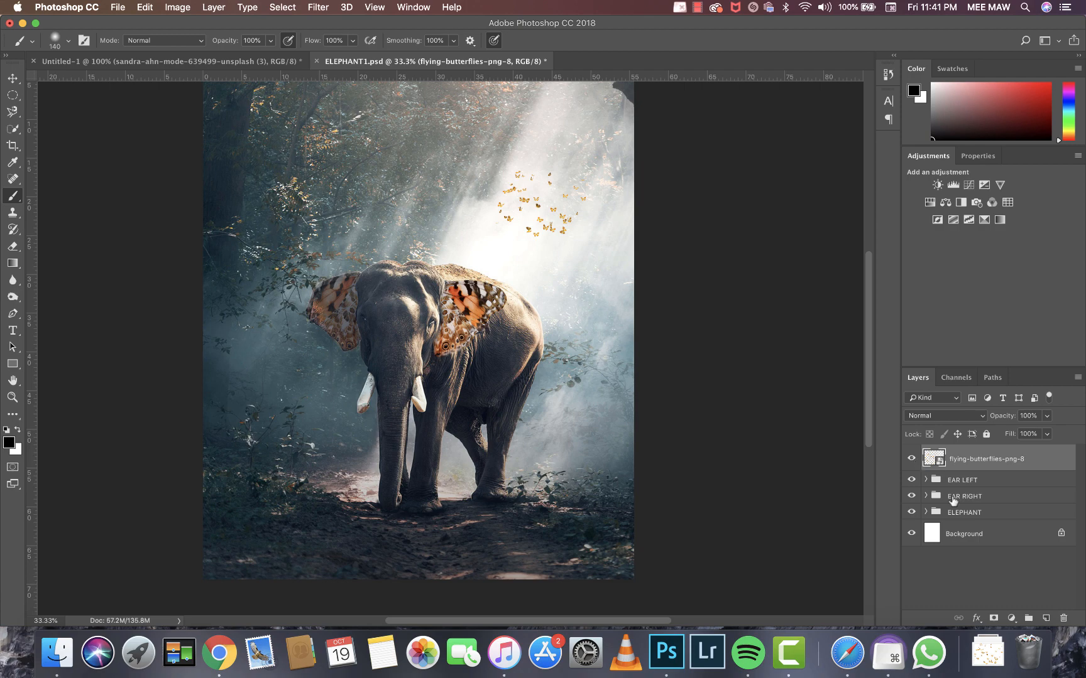
Step: Group the flying-butterflies-png-8 layer, name the group BACKGROUND 1 and collapse it
{"action": "left_click", "coordinate": [991, 608]}
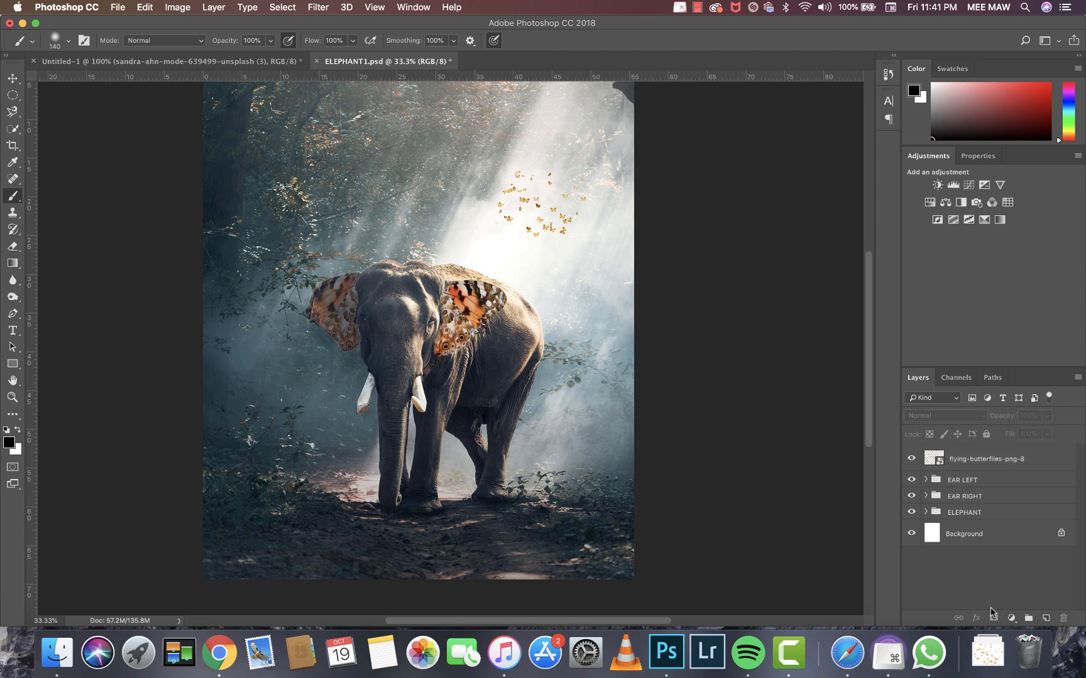
{"action": "left_click", "coordinate": [939, 462]}
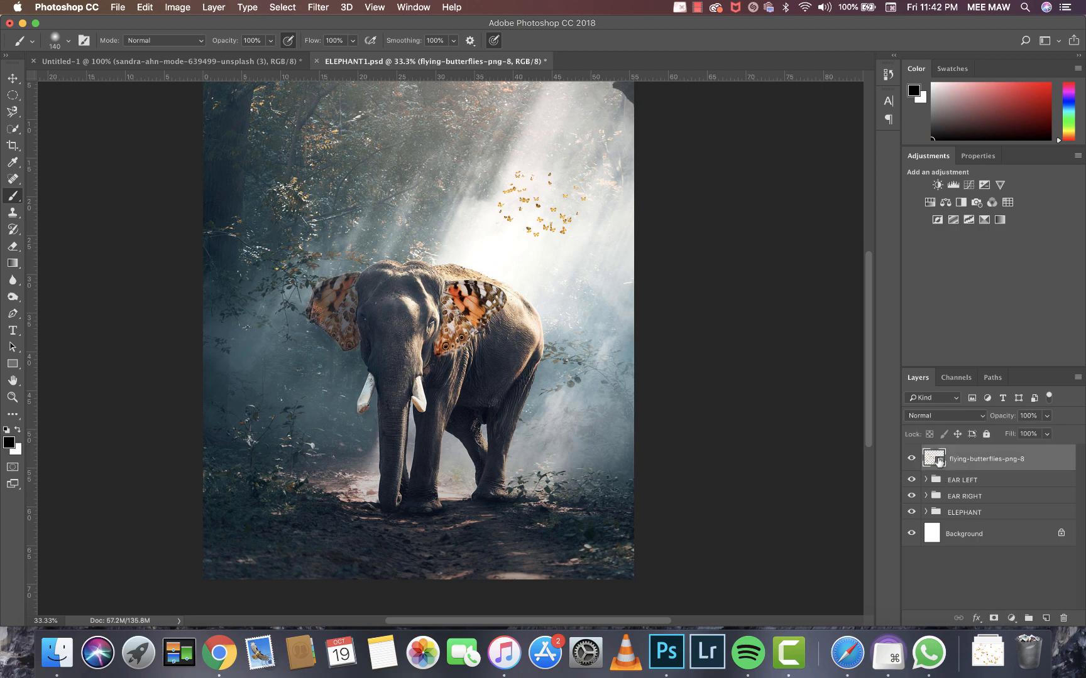
{"action": "key", "text": "super+g"}
{"action": "double_click", "coordinate": [948, 454]}
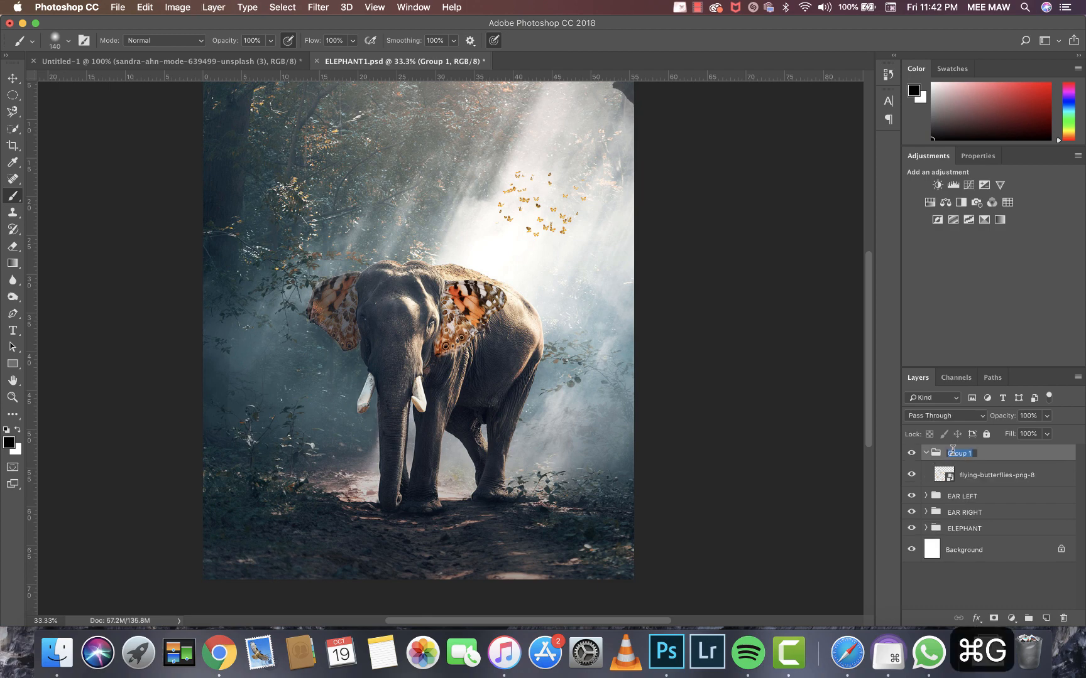
{"action": "type", "text": "BA"}
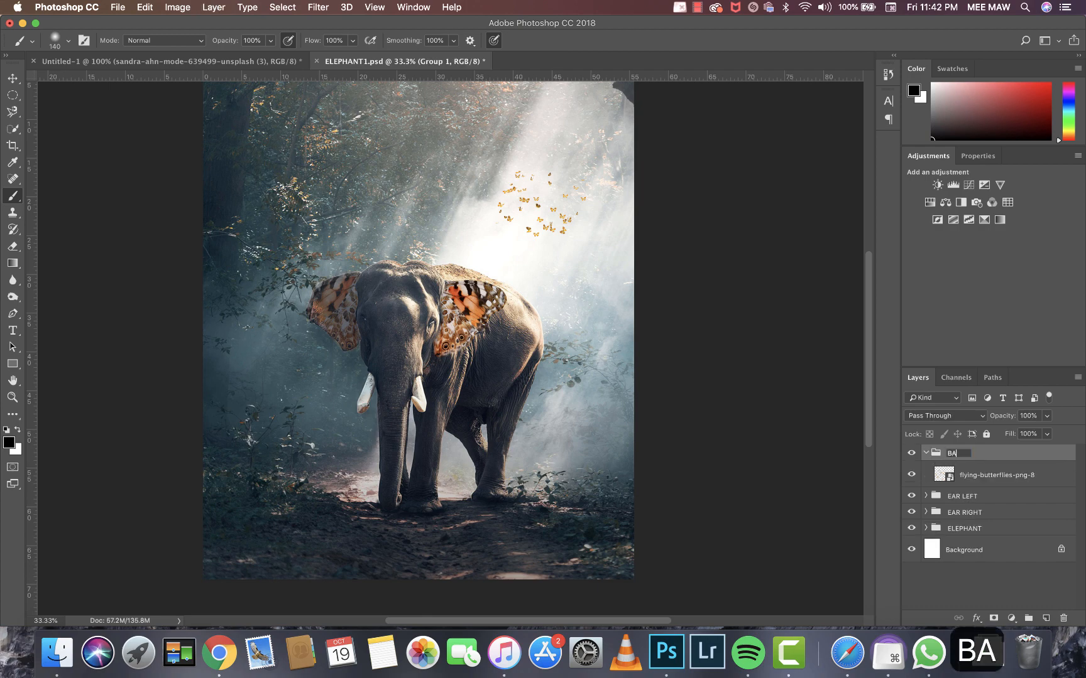
{"action": "type", "text": "CKGROUN"}
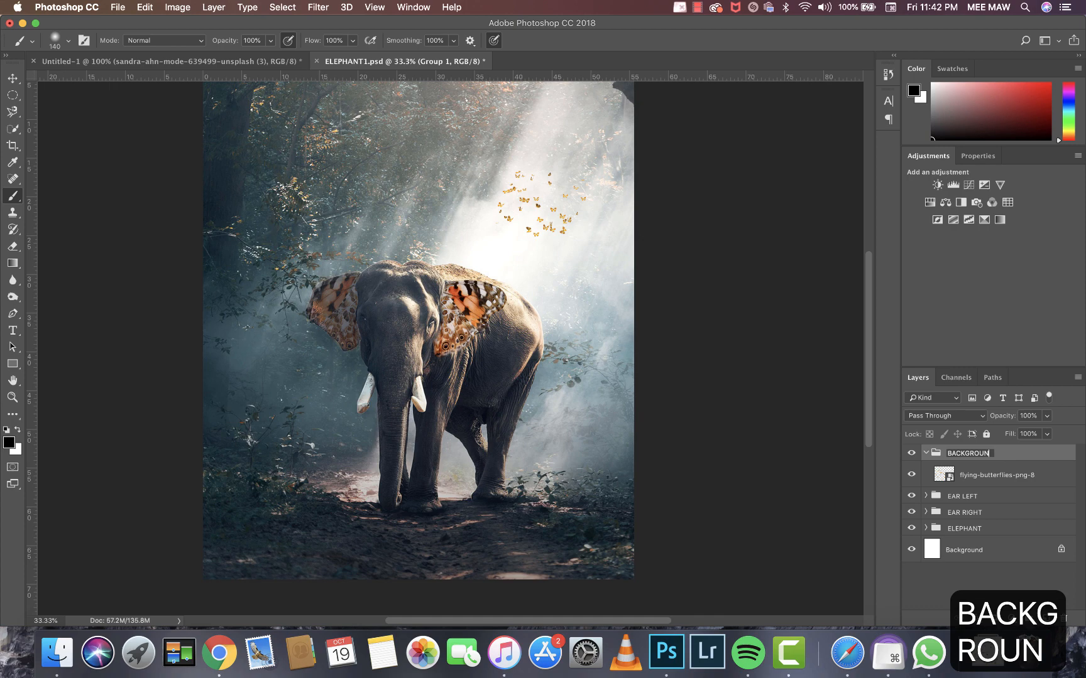
{"action": "type", "text": "D 1"}
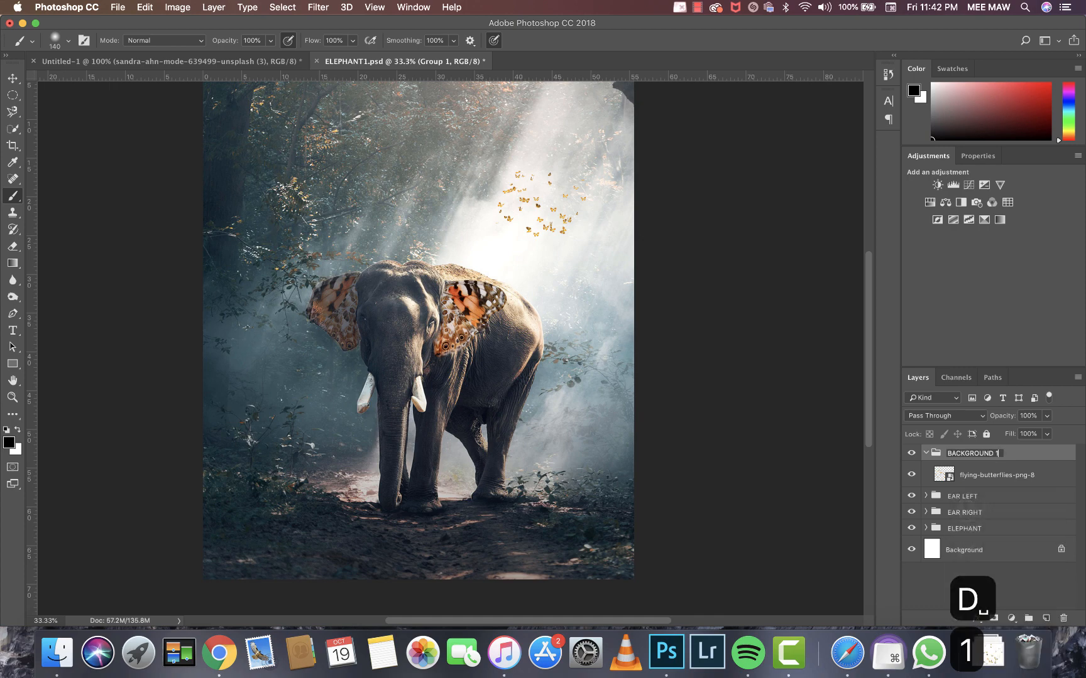
{"action": "key", "text": "Return"}
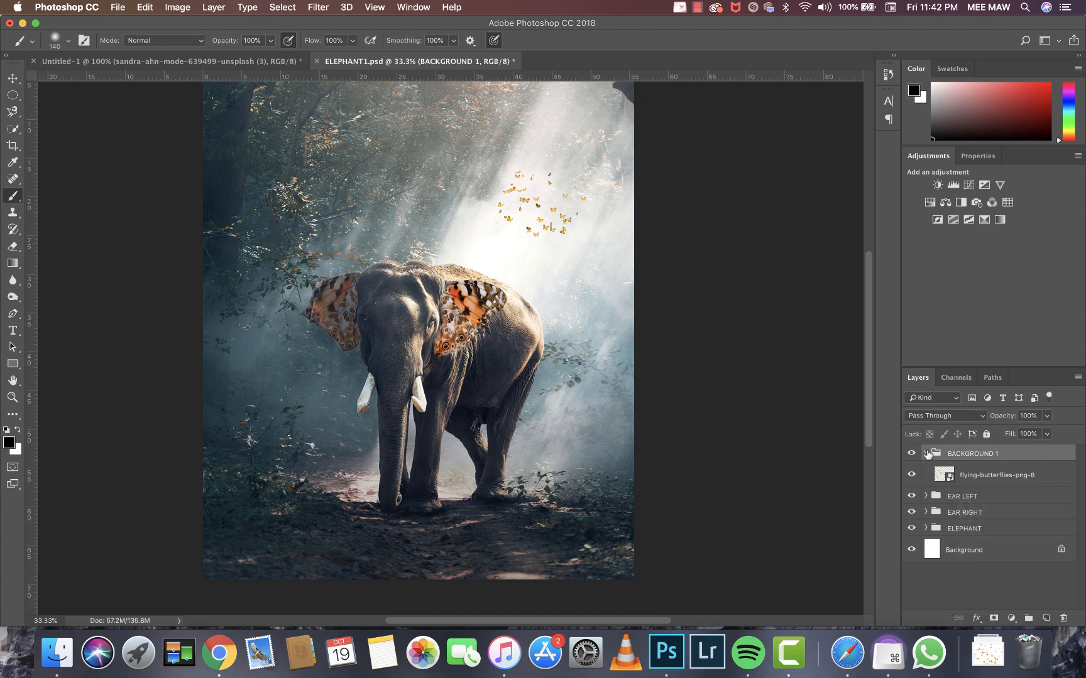
{"action": "left_click", "coordinate": [926, 453]}
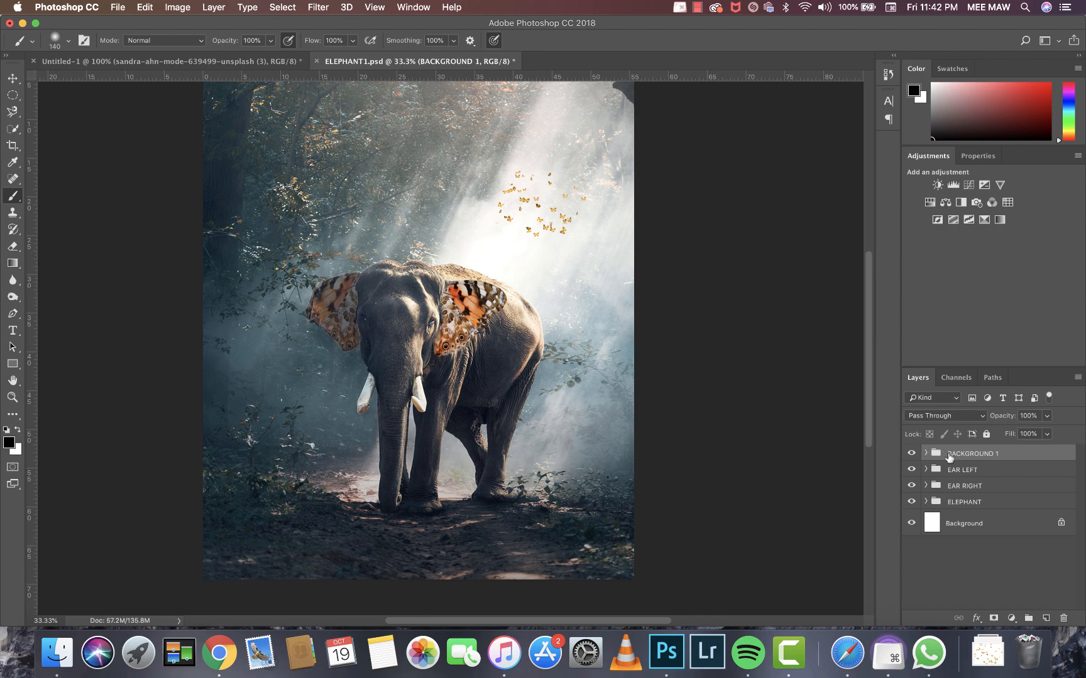
{"action": "key", "text": "super+t"}
{"action": "left_click_drag", "start_coordinate": [594, 234], "coordinate": [550, 209]}
{"action": "key", "text": "Return"}
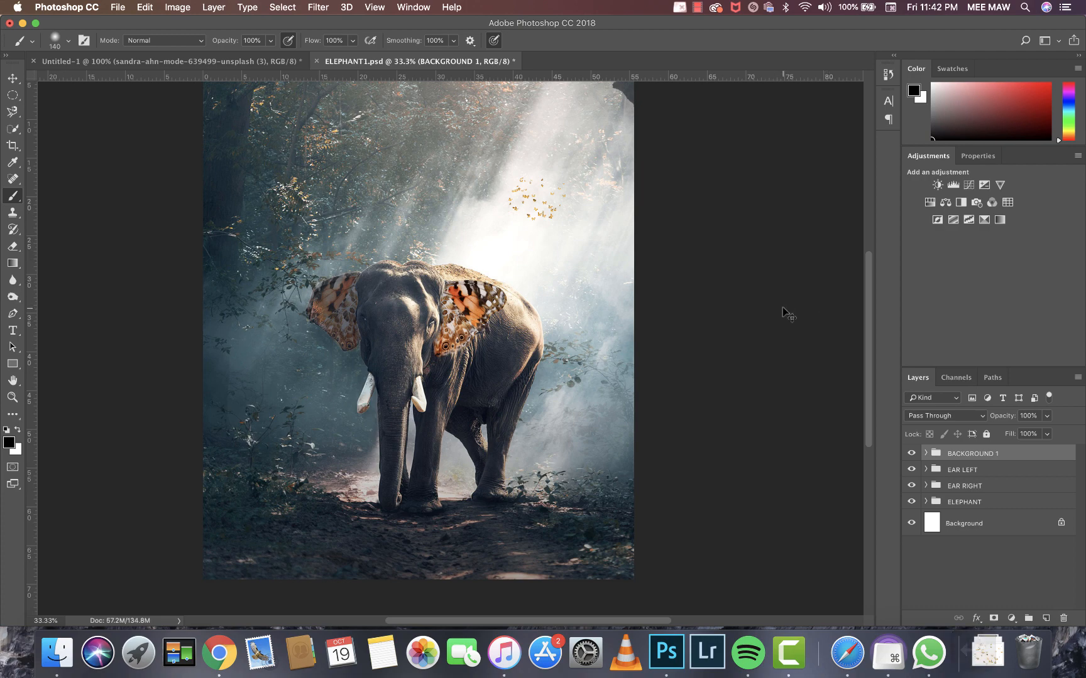
{"action": "key", "text": "super+z"}
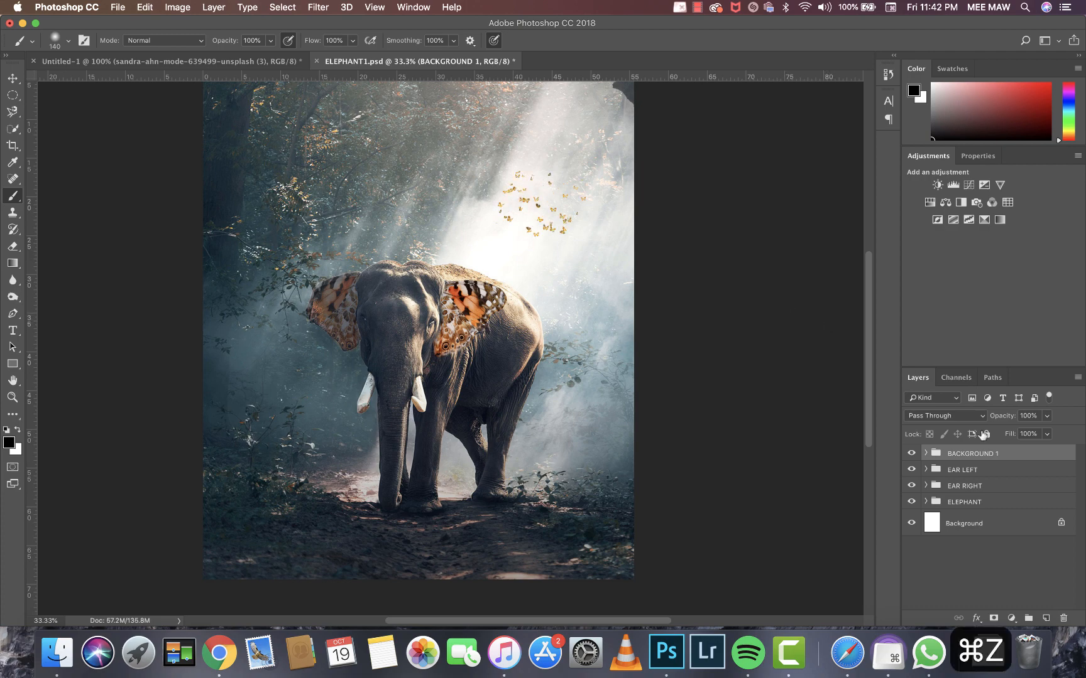
Step: Add a mask to the BACKGROUND 1 group, paint out the swarm's outermost butterflies, and move the mask onto the flying-butterflies-png-8 layer
{"action": "left_click", "coordinate": [925, 453]}
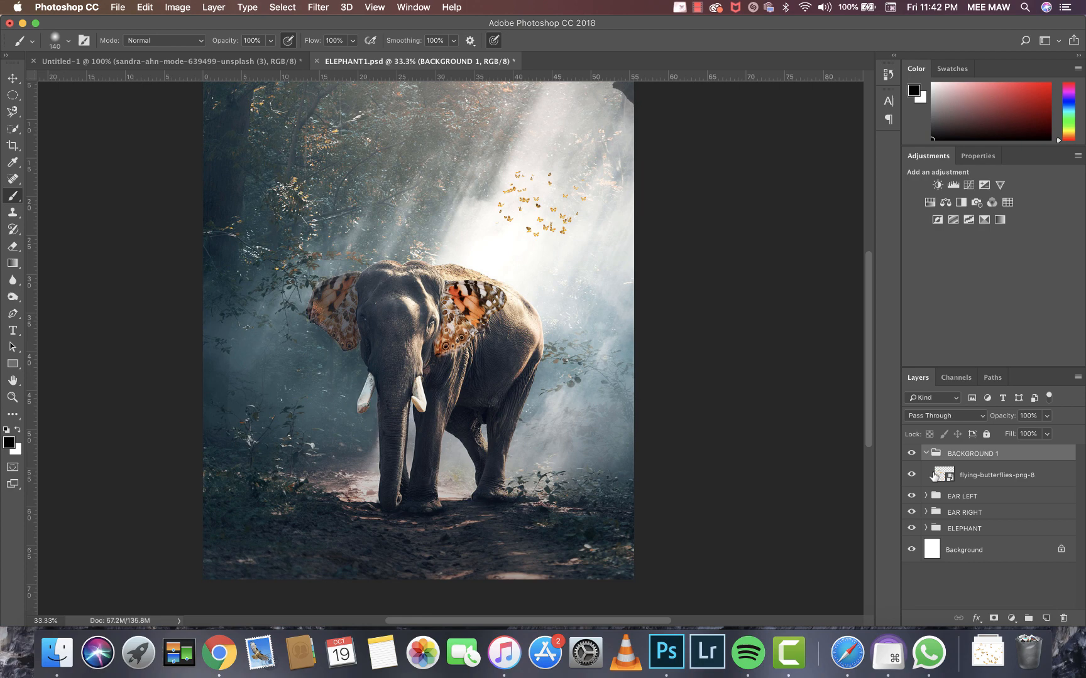
{"action": "left_click", "coordinate": [994, 618]}
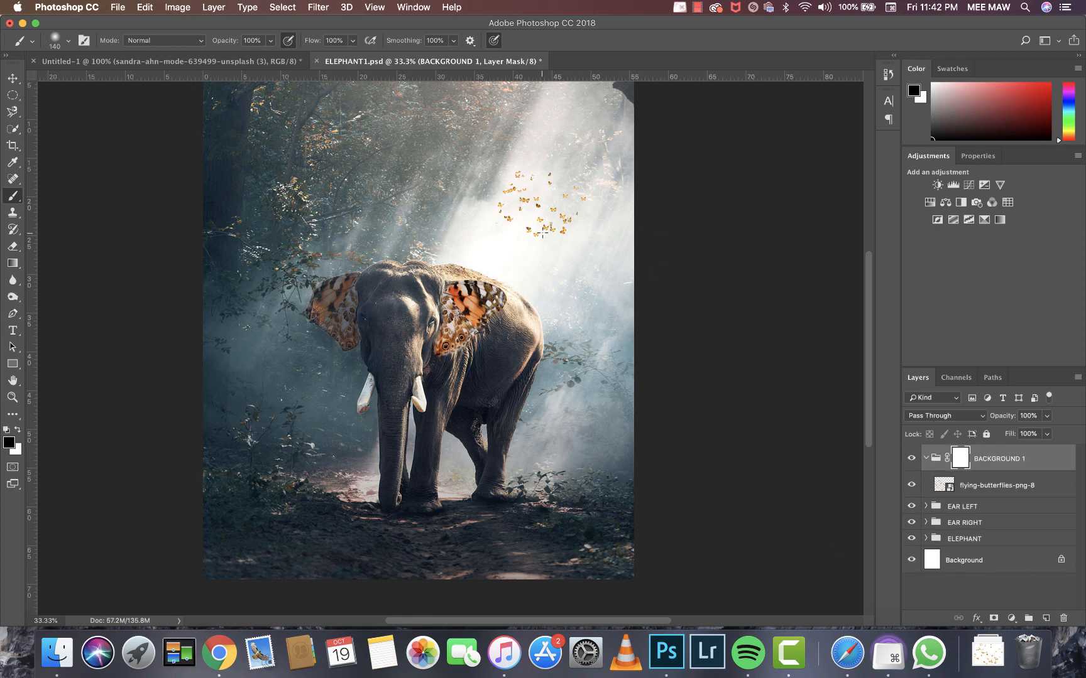
{"action": "left_click_drag", "start_coordinate": [584, 199], "coordinate": [575, 193]}
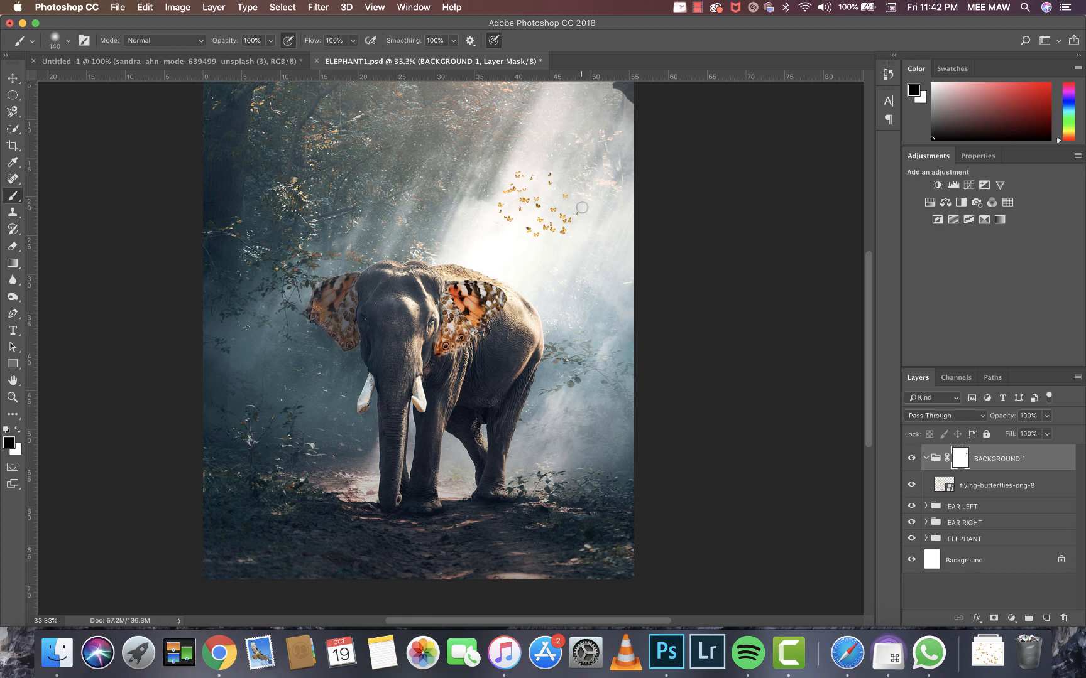
{"action": "left_click", "coordinate": [578, 213]}
{"action": "left_click", "coordinate": [564, 233]}
{"action": "left_click_drag", "start_coordinate": [956, 460], "coordinate": [960, 487]}
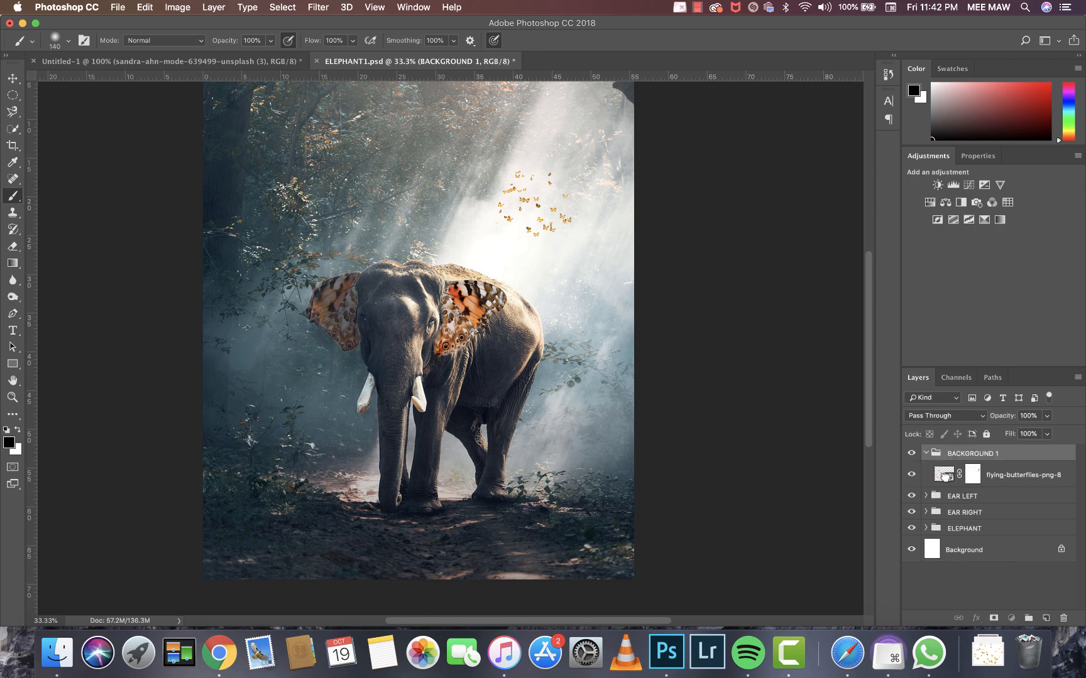
Step: Create a new layer clipped to the flying-butterflies-png-8 layer and set its blend mode to Soft Light
{"action": "left_click", "coordinate": [949, 478]}
{"action": "left_click", "coordinate": [1052, 618]}
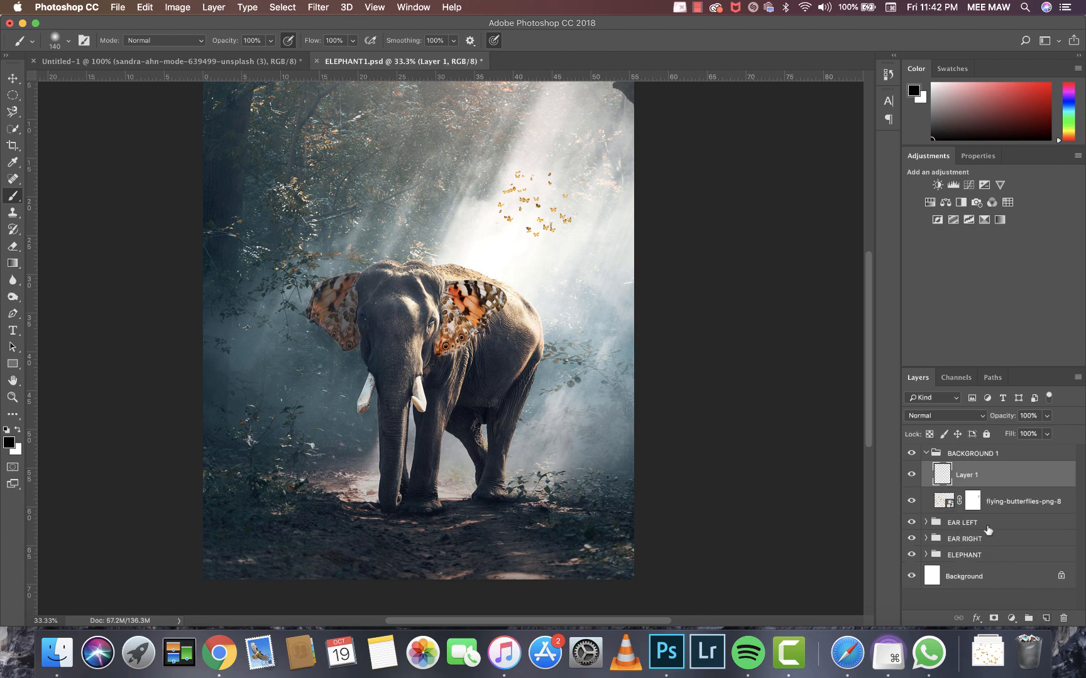
{"action": "right_click", "coordinate": [983, 478]}
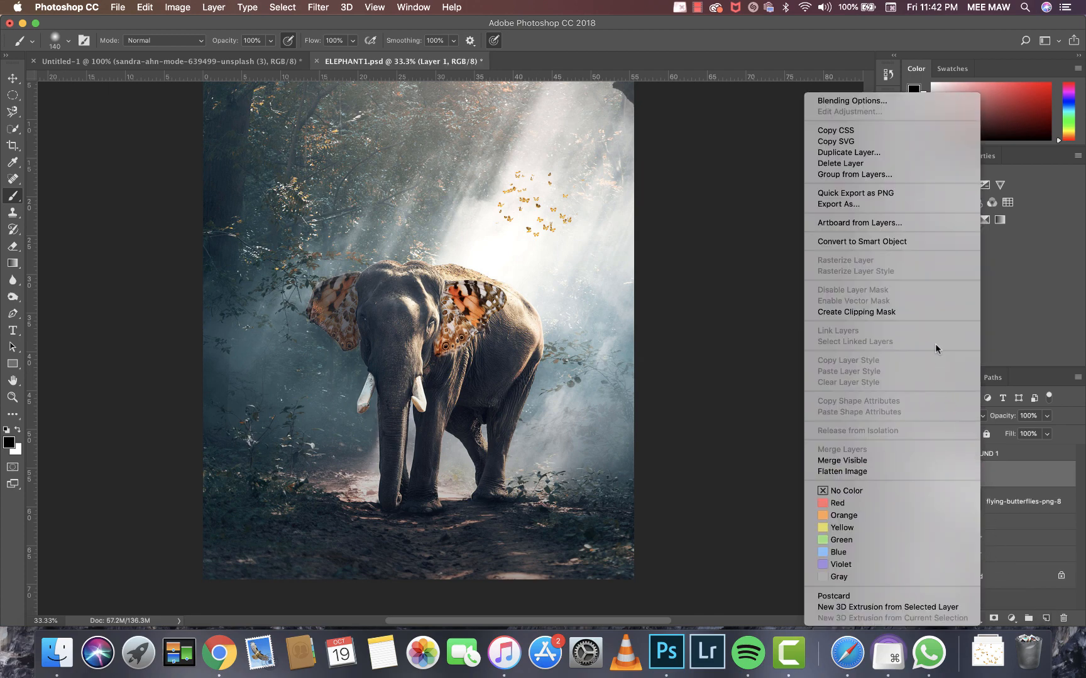
{"action": "left_click", "coordinate": [903, 312]}
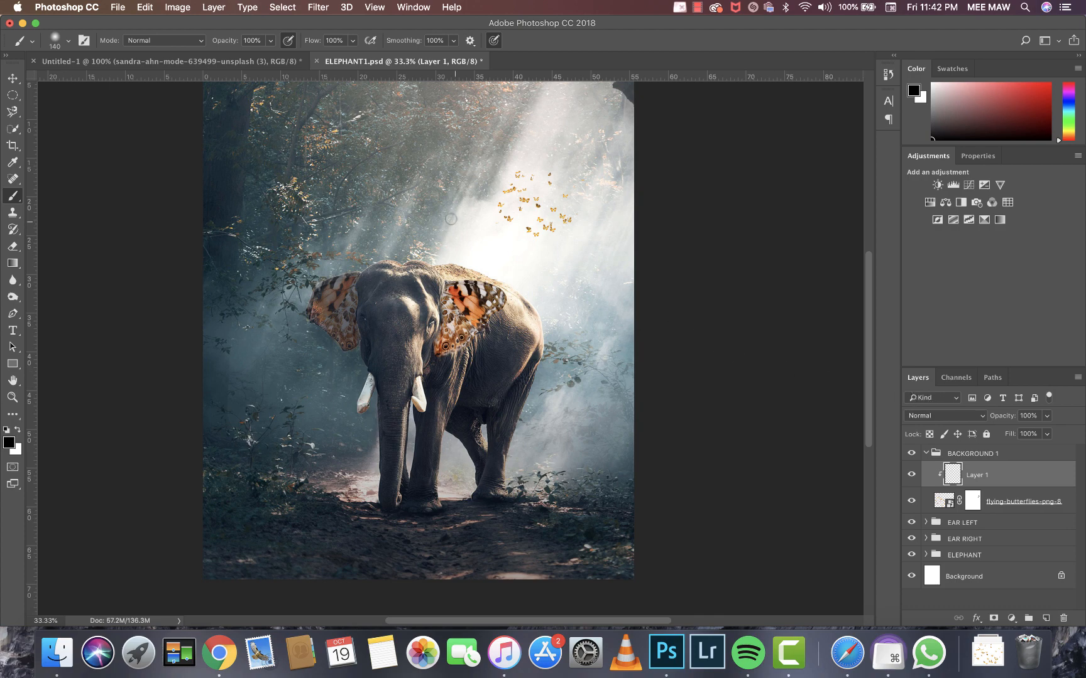
{"action": "left_click", "coordinate": [953, 415]}
Step: Try painting black over the butterflies with a soft round 236 px brush, undo it and paint them with white instead
{"action": "right_click", "coordinate": [552, 179]}
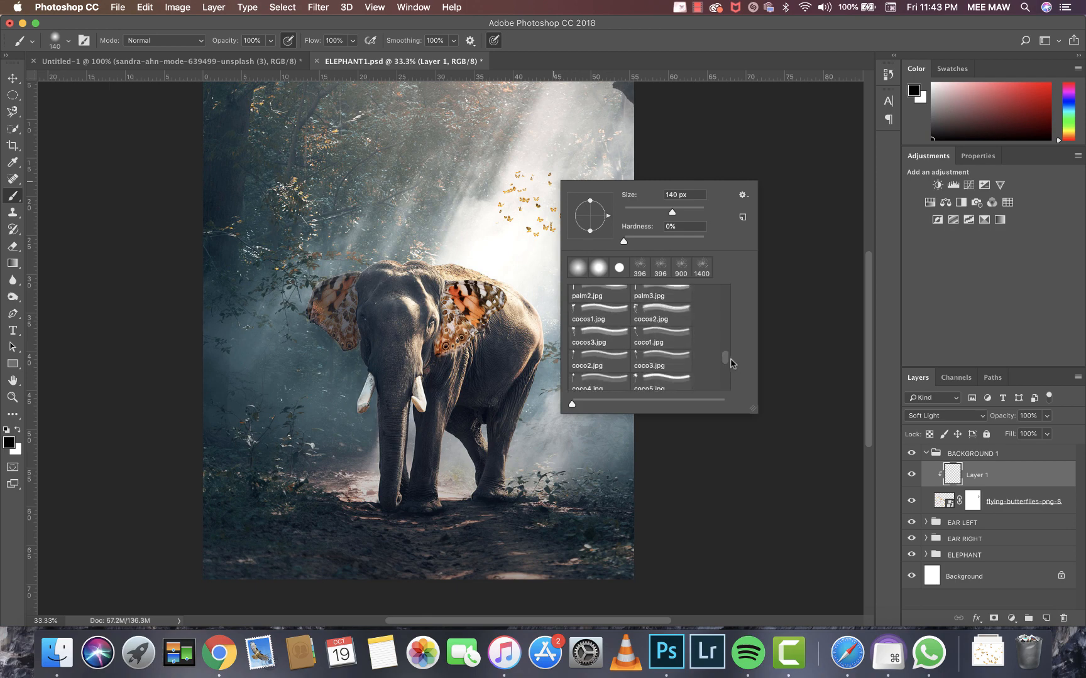
{"action": "mouse_move", "coordinate": [731, 362]}
{"action": "left_mouse_down"}
{"action": "mouse_move", "coordinate": [731, 379]}
{"action": "mouse_move", "coordinate": [731, 294]}
{"action": "left_mouse_up"}
{"action": "left_click", "coordinate": [578, 269]}
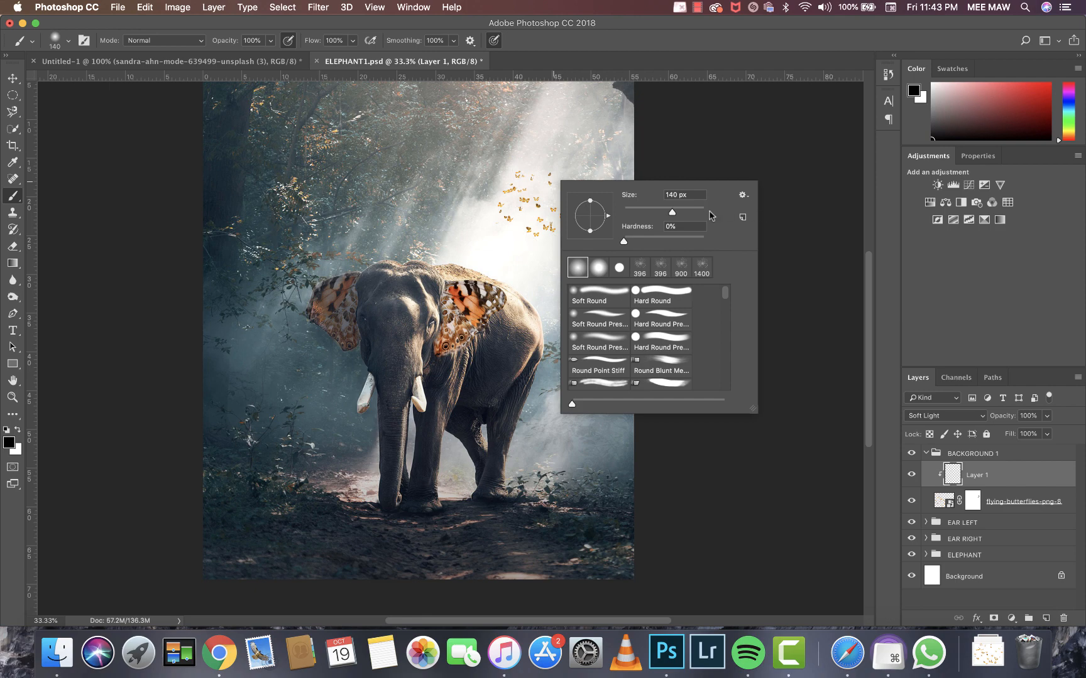
{"action": "left_click", "coordinate": [685, 212]}
{"action": "mouse_move", "coordinate": [531, 167]}
{"action": "left_mouse_down"}
{"action": "mouse_move", "coordinate": [507, 178]}
{"action": "mouse_move", "coordinate": [553, 166]}
{"action": "mouse_move", "coordinate": [483, 195]}
{"action": "left_mouse_up"}
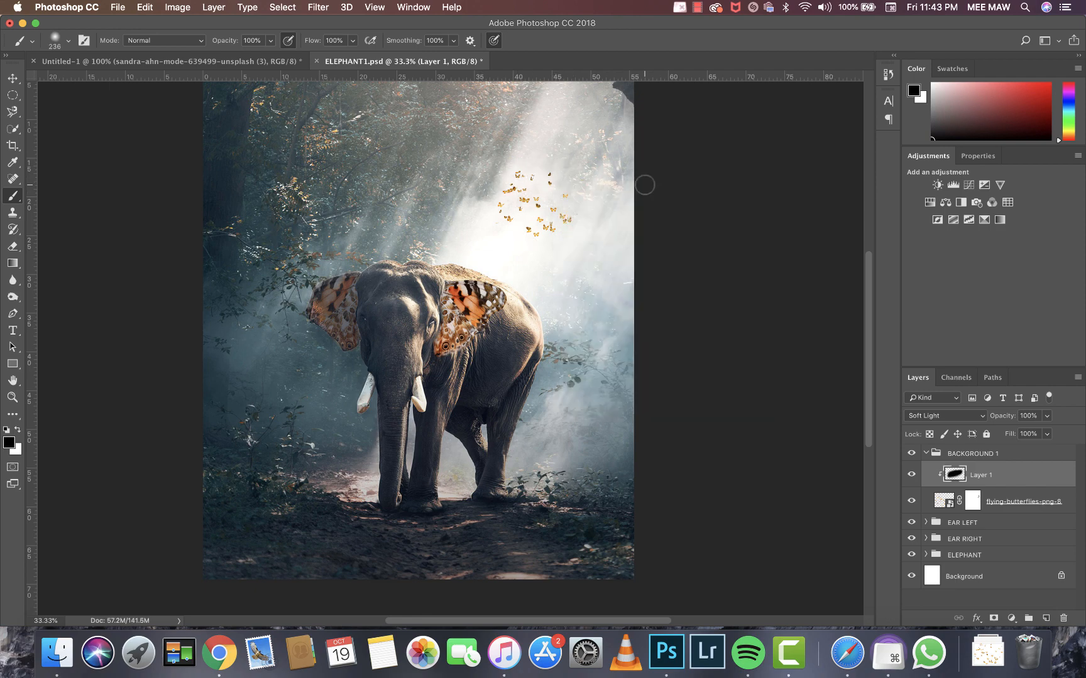
{"action": "key", "text": "super+z"}
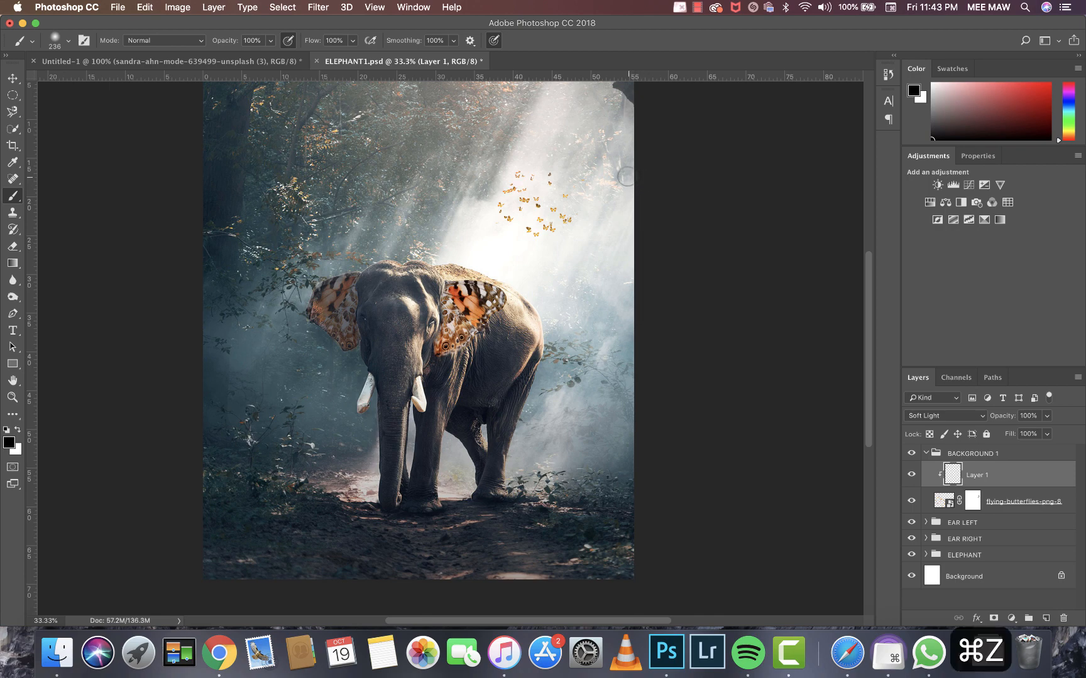
{"action": "key", "text": "x"}
{"action": "mouse_move", "coordinate": [507, 189]}
{"action": "left_mouse_down"}
{"action": "mouse_move", "coordinate": [580, 225]}
{"action": "mouse_move", "coordinate": [552, 229]}
{"action": "left_mouse_up"}
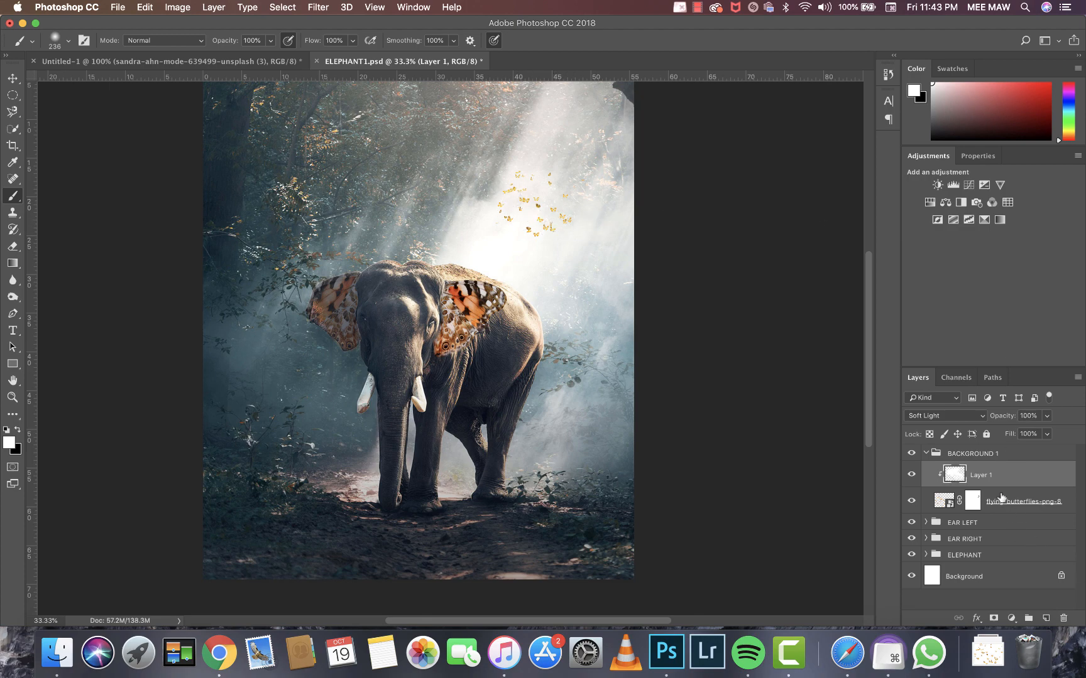
Step: Add a Hue/Saturation adjustment clipped to the butterflies above the Soft Light layer and set its Hue to -18
{"action": "left_click", "coordinate": [929, 203]}
{"action": "right_click", "coordinate": [999, 472]}
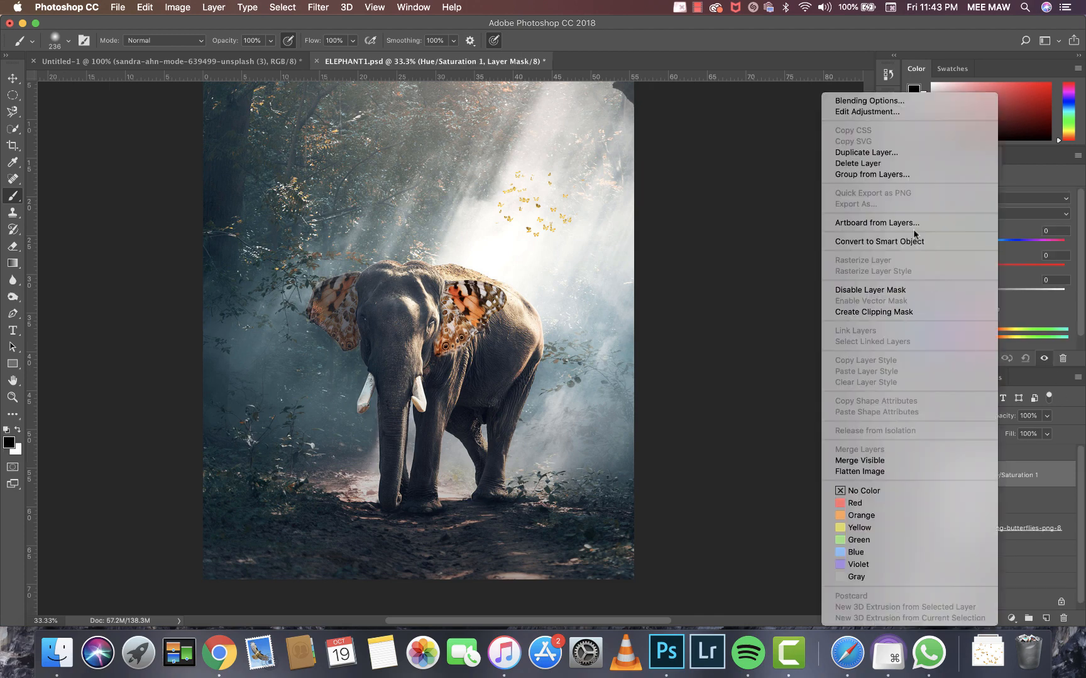
{"action": "left_click", "coordinate": [910, 313]}
{"action": "mouse_move", "coordinate": [988, 244]}
{"action": "left_mouse_down"}
{"action": "mouse_move", "coordinate": [930, 245]}
{"action": "mouse_move", "coordinate": [973, 246]}
{"action": "left_mouse_up"}
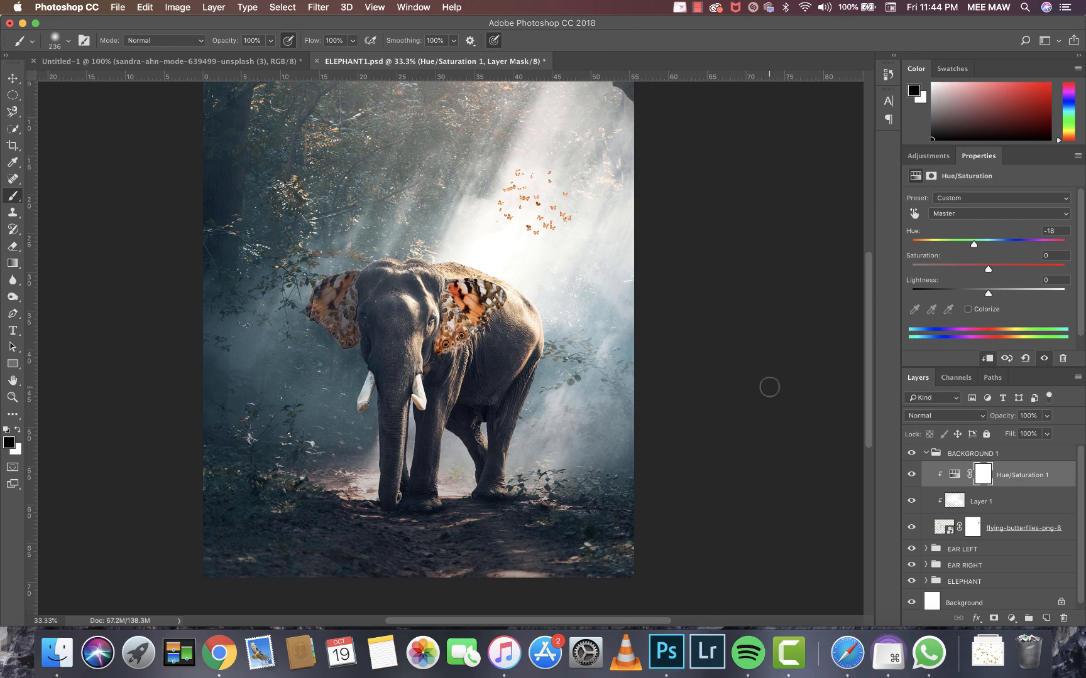
{"action": "scroll", "coordinate": [769, 387], "scroll_direction": "up", "scroll_amount": 1}
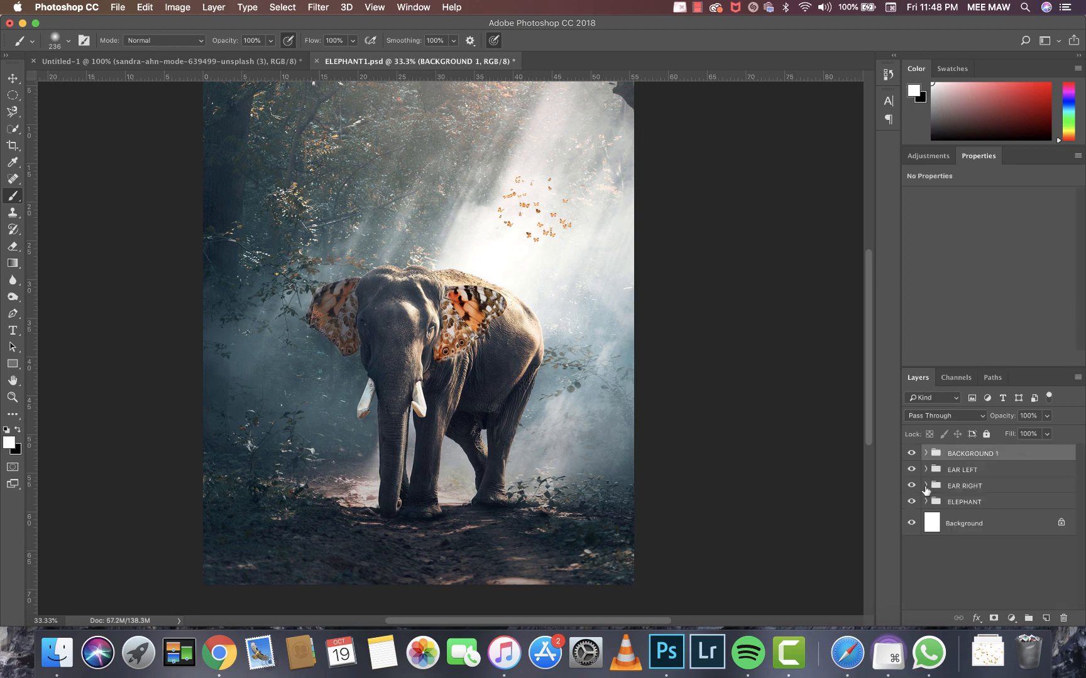
Step: Clip a Hue/Saturation adjustment to the EAR RIGHT wing, try lowering its Lightness, undo that change and collapse the group
{"action": "left_click", "coordinate": [926, 488]}
{"action": "left_click", "coordinate": [946, 508]}
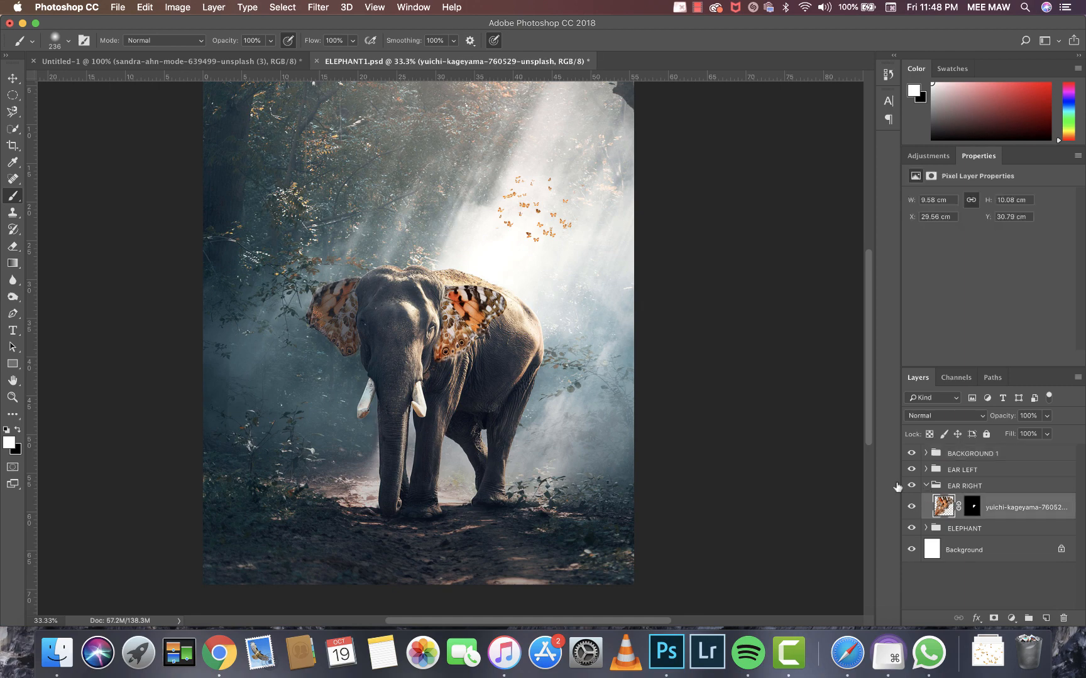
{"action": "left_click", "coordinate": [921, 156]}
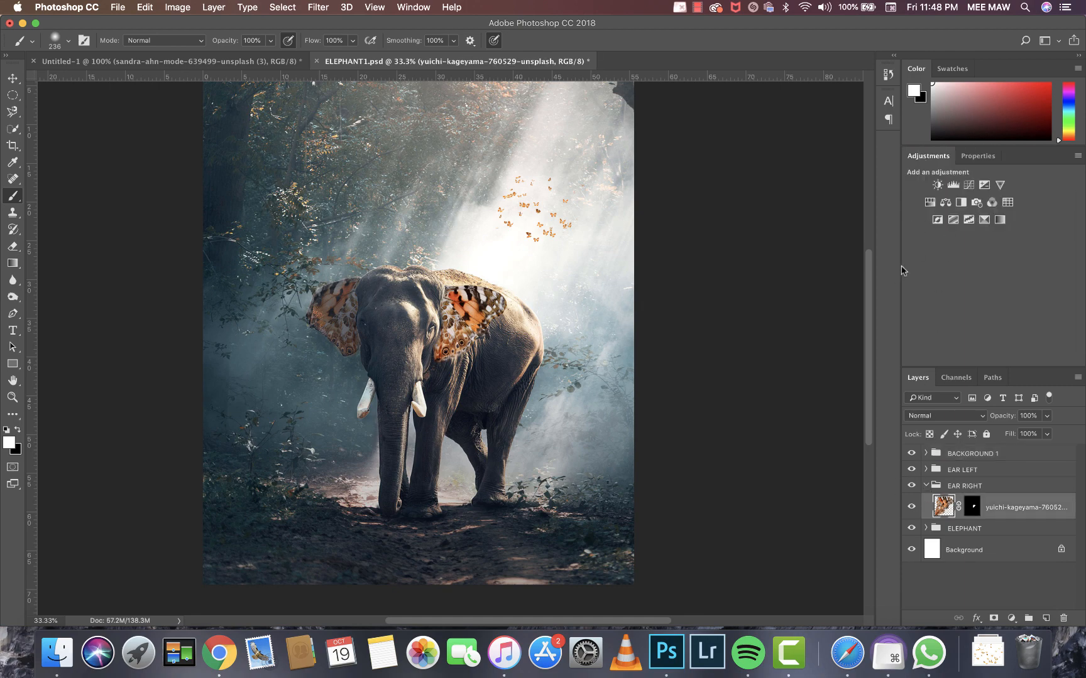
{"action": "left_click", "coordinate": [927, 201]}
{"action": "right_click", "coordinate": [1008, 511]}
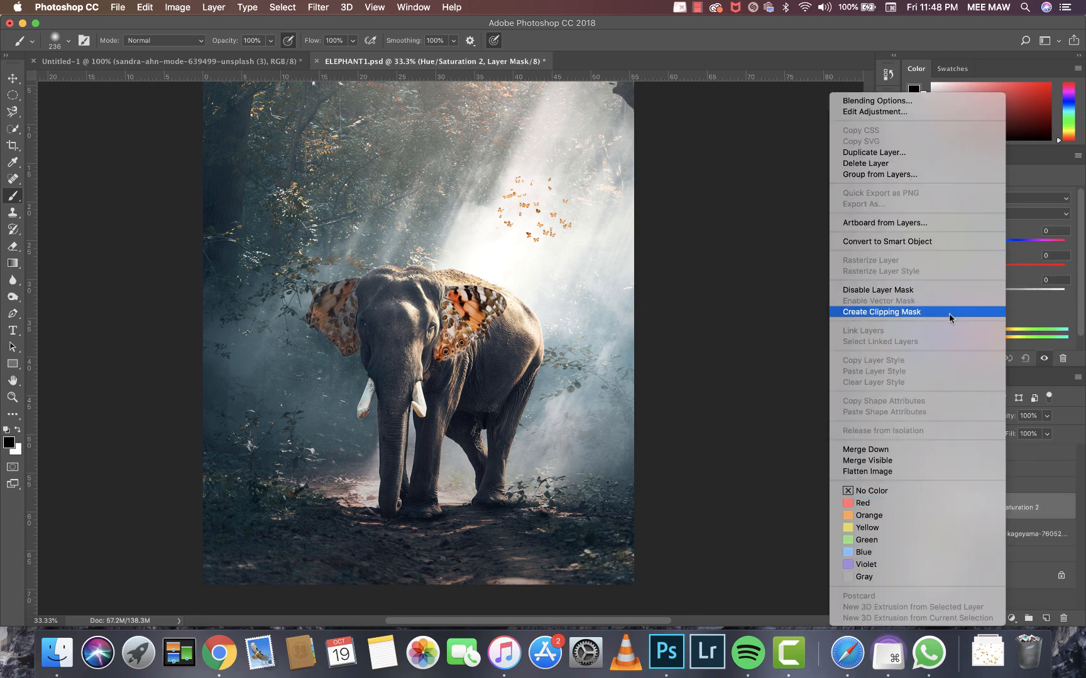
{"action": "left_click", "coordinate": [949, 312]}
{"action": "left_click_drag", "start_coordinate": [973, 294], "coordinate": [968, 294]}
{"action": "key", "text": "super+z"}
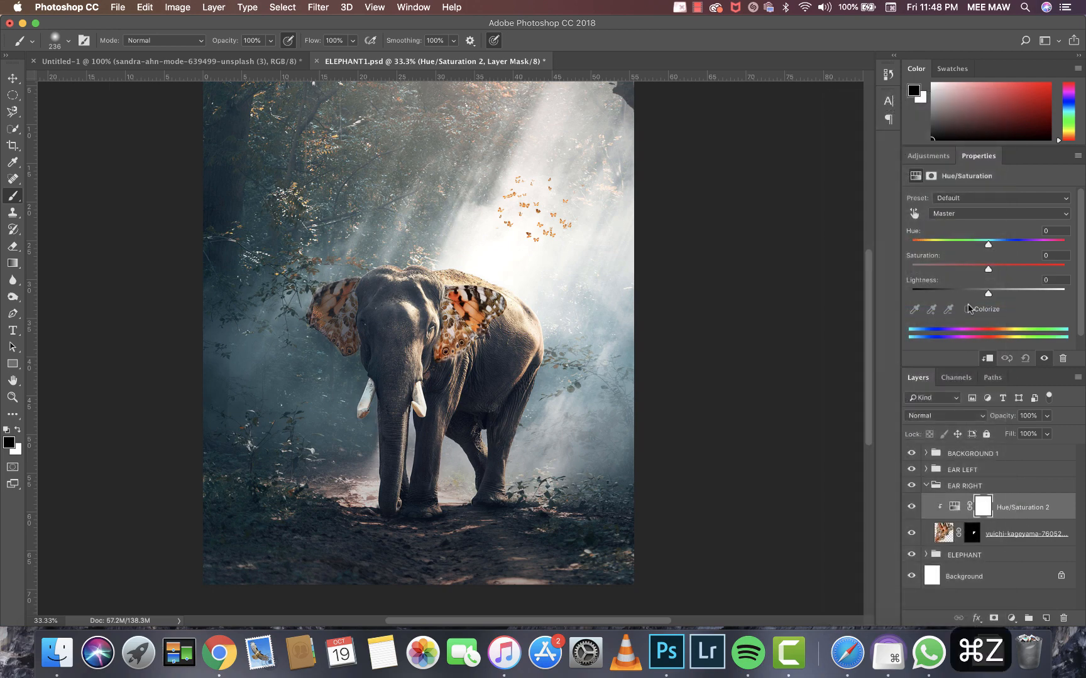
{"action": "left_click", "coordinate": [926, 485]}
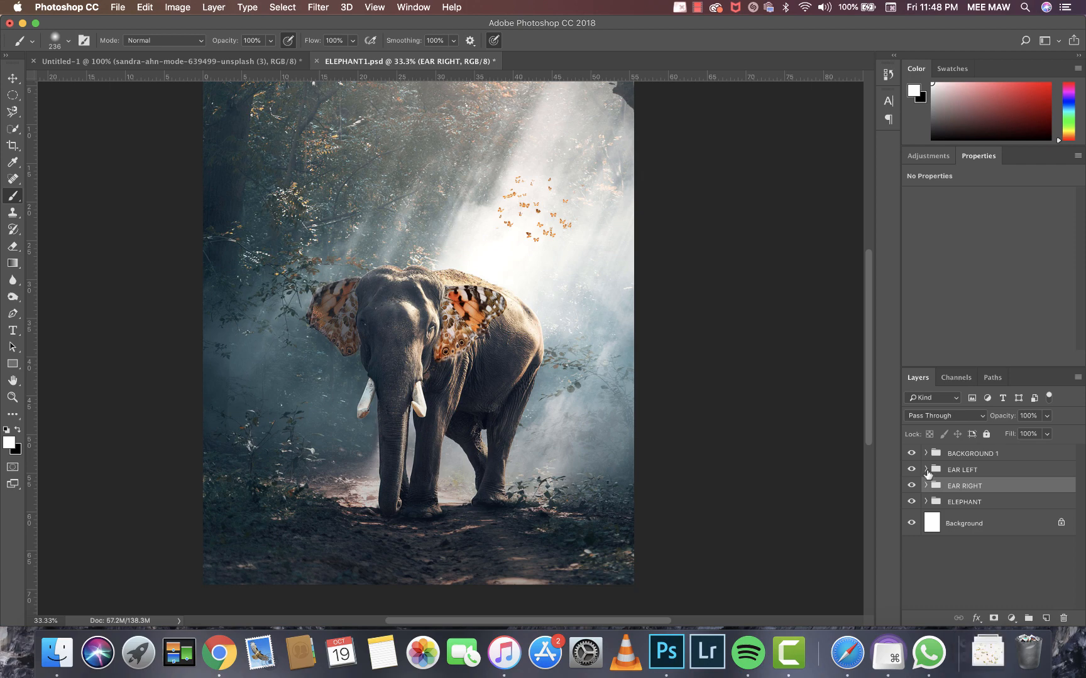
Step: Set the opacity of the wing layer in the EAR LEFT group to 100%
{"action": "left_click", "coordinate": [925, 469]}
{"action": "left_click", "coordinate": [940, 490]}
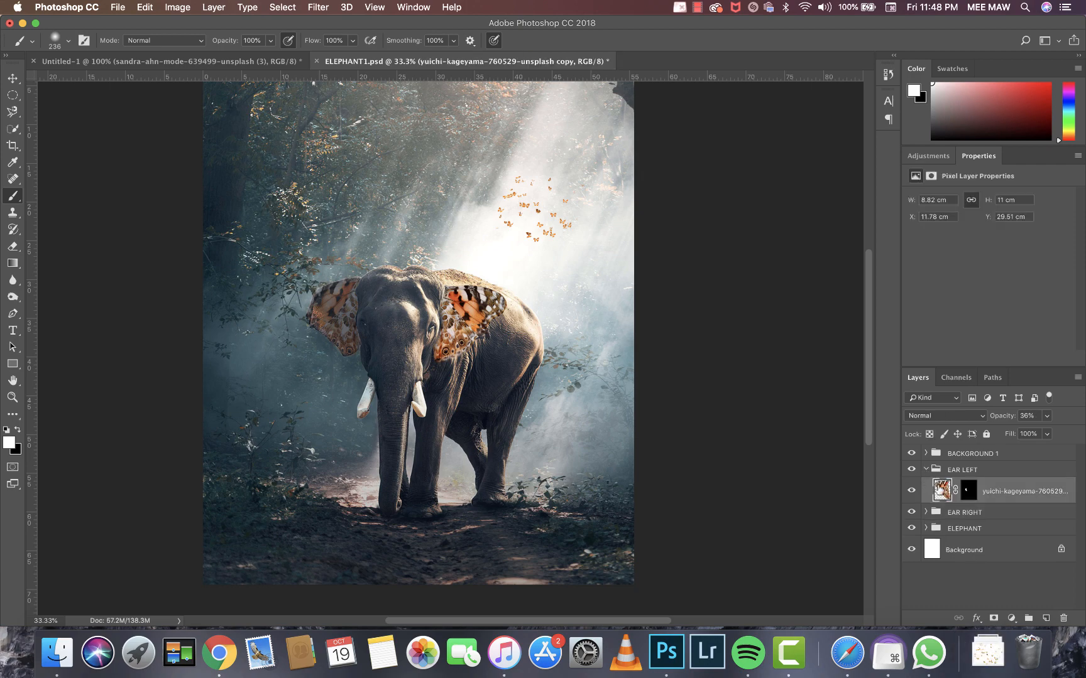
{"action": "left_click", "coordinate": [1047, 416]}
{"action": "left_click", "coordinate": [1079, 431]}
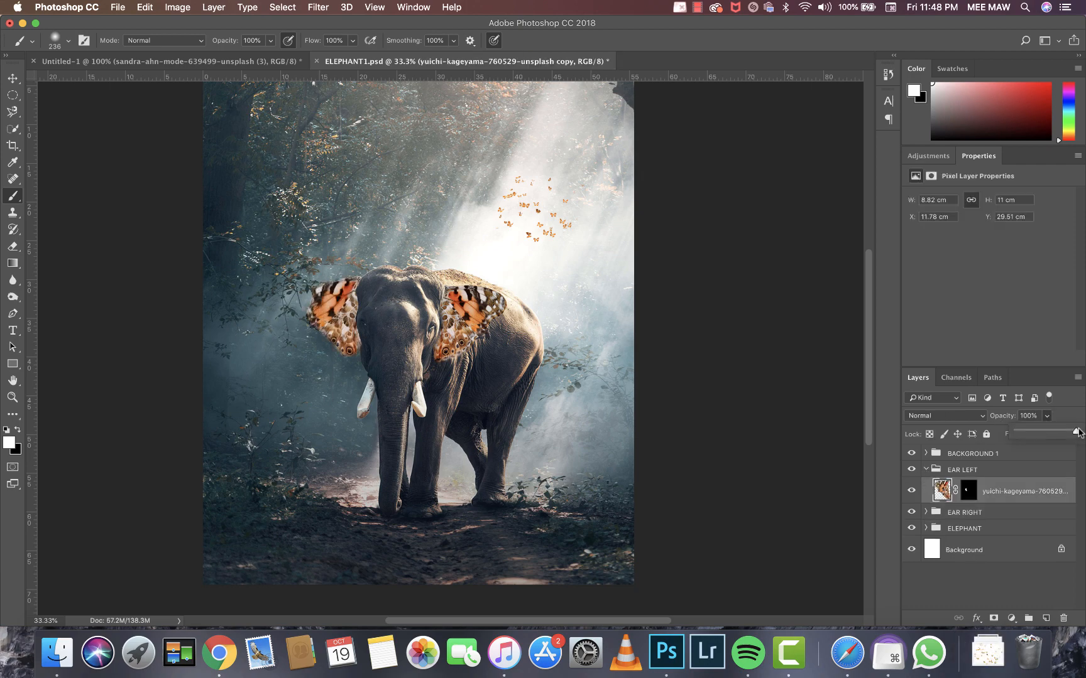
Step: Clip a Hue/Saturation adjustment to the EAR LEFT wing and set its Lightness to -32
{"action": "left_click", "coordinate": [928, 156]}
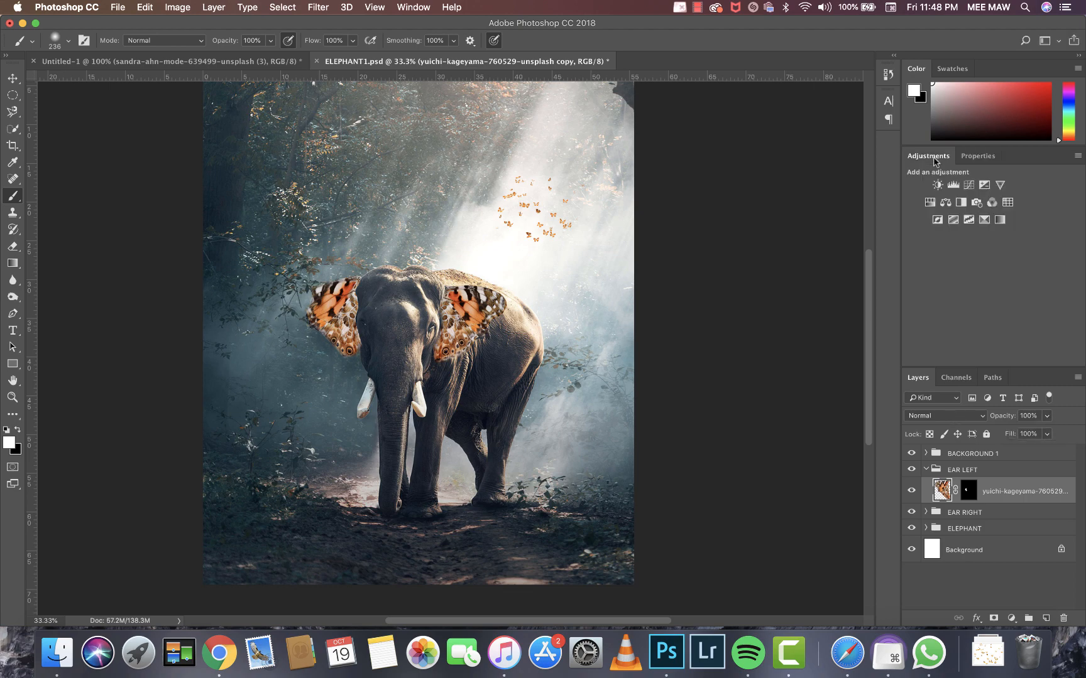
{"action": "left_click", "coordinate": [930, 202]}
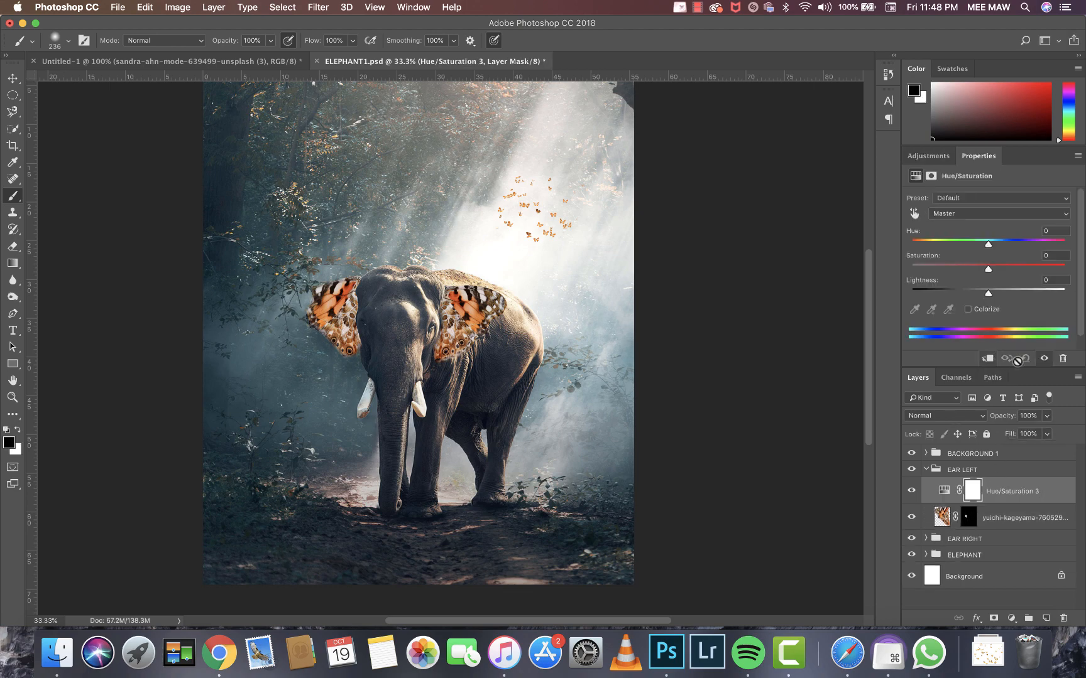
{"action": "left_click", "coordinate": [988, 358]}
{"action": "left_click", "coordinate": [964, 291]}
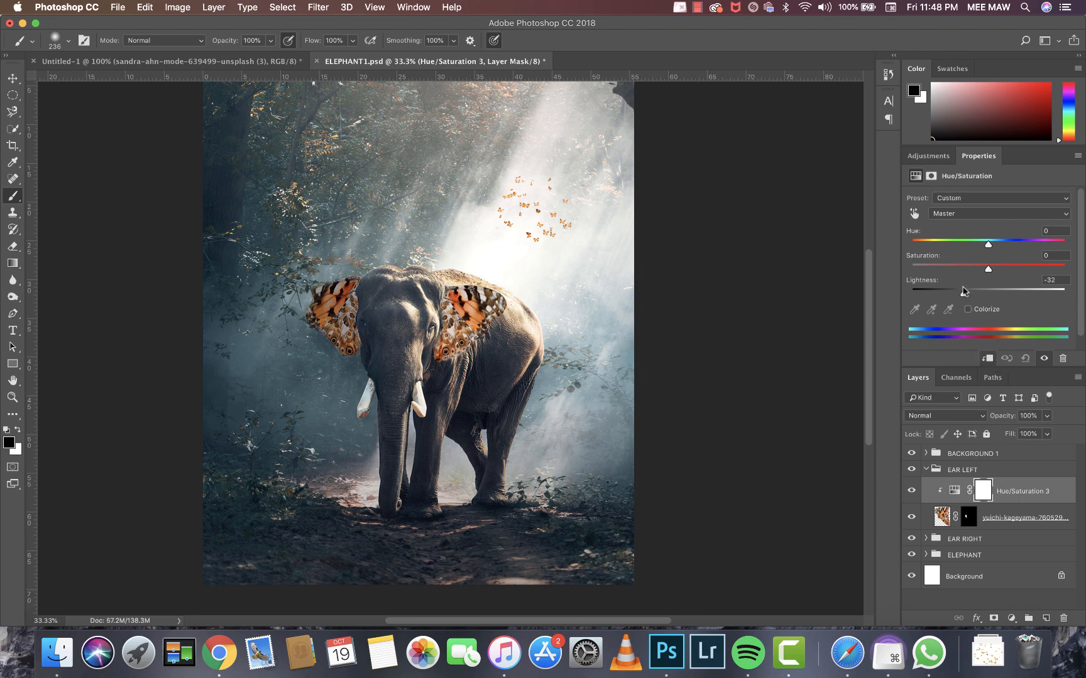
Step: Try a Lightness of -48 on the EAR LEFT Hue/Saturation adjustment, undo the Lightness changes and collapse the group
{"action": "left_click_drag", "start_coordinate": [964, 291], "coordinate": [951, 291]}
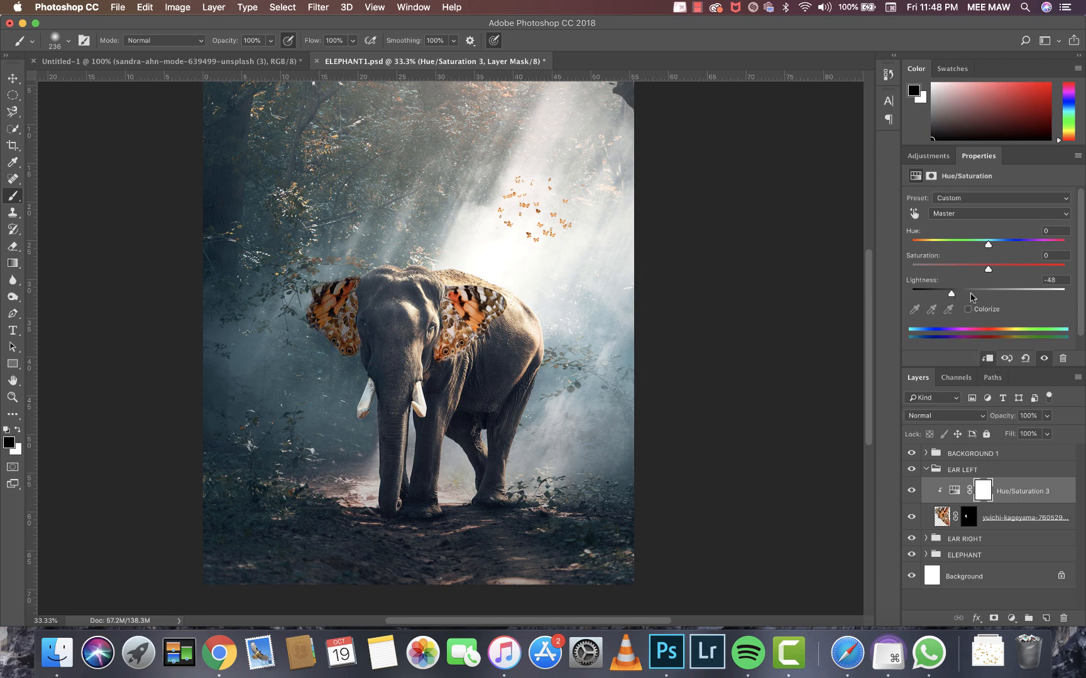
{"action": "key", "text": "super+z"}
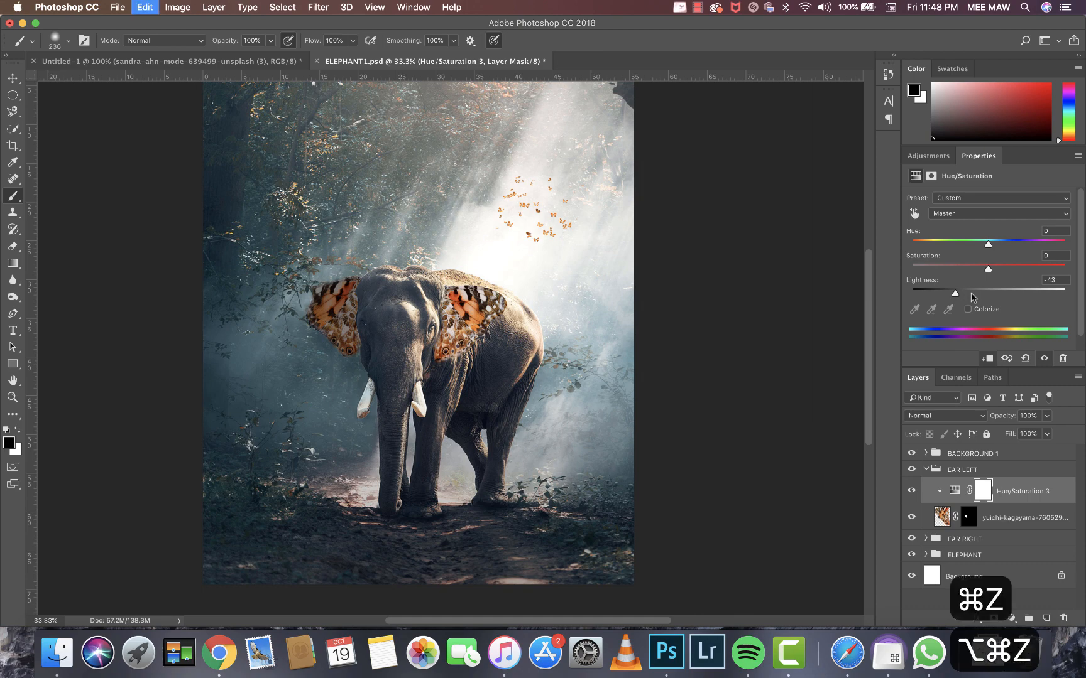
{"action": "key", "text": "alt+super+z"}
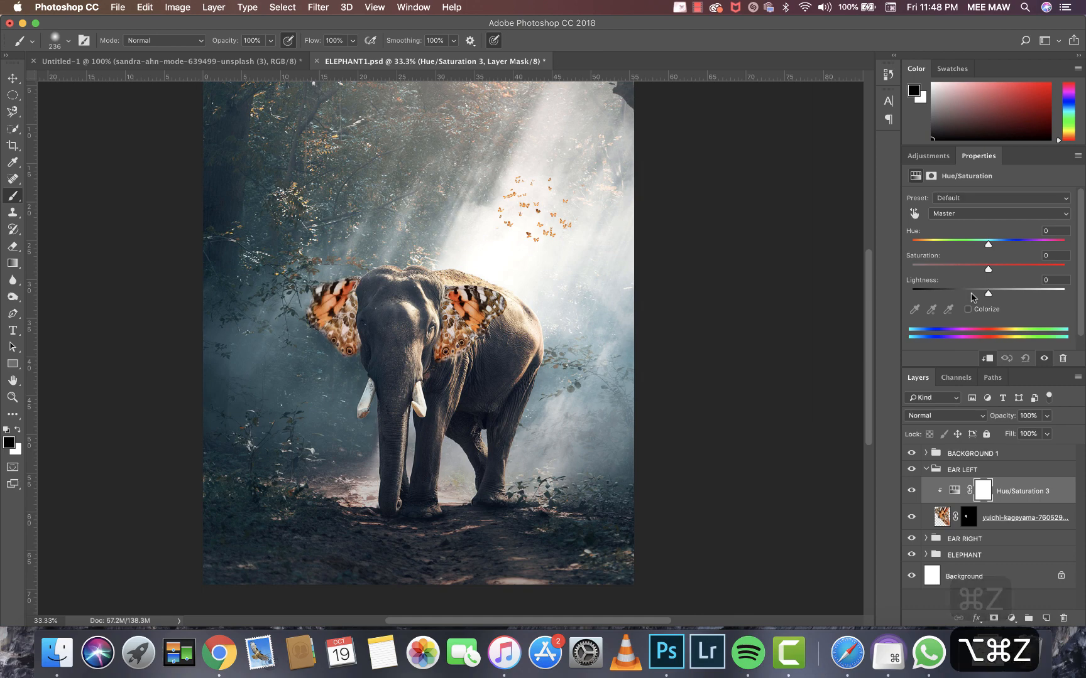
{"action": "left_click", "coordinate": [926, 469]}
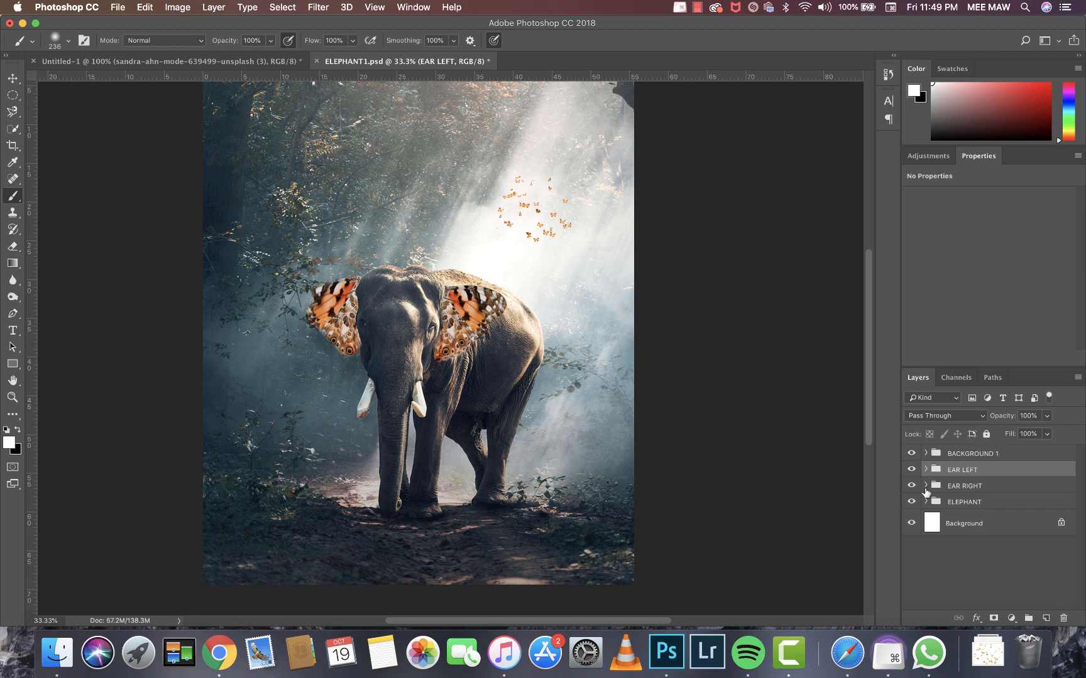
Step: Expand the EAR RIGHT group, try a Lightness of -21 on its Hue/Saturation adjustment and undo that change
{"action": "left_click", "coordinate": [927, 487]}
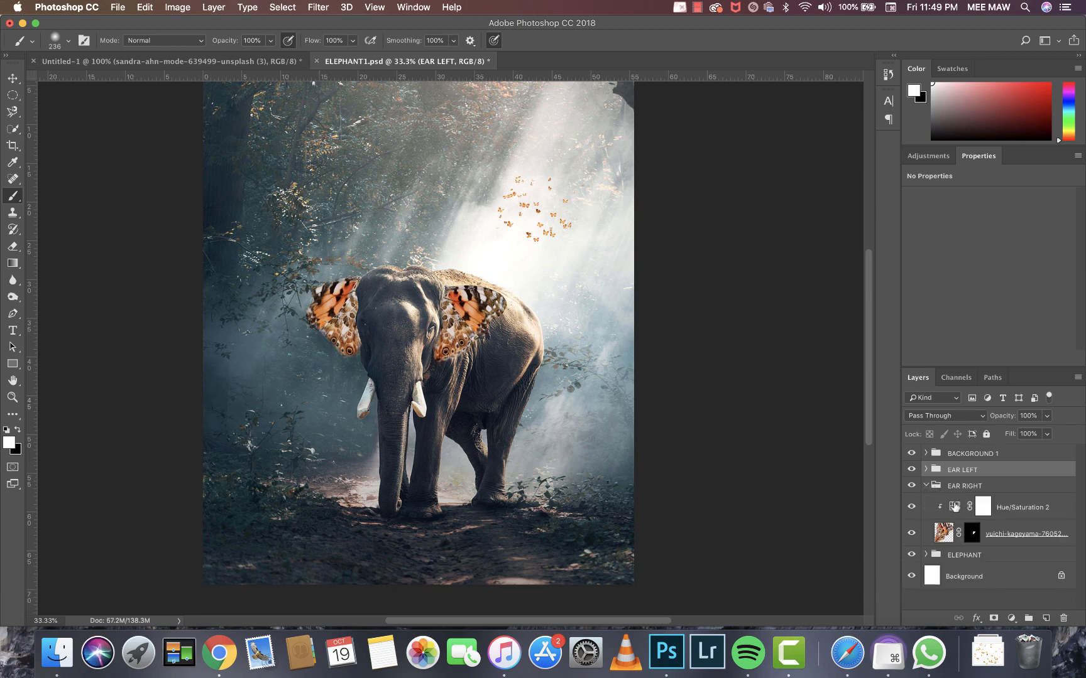
{"action": "left_click", "coordinate": [955, 507]}
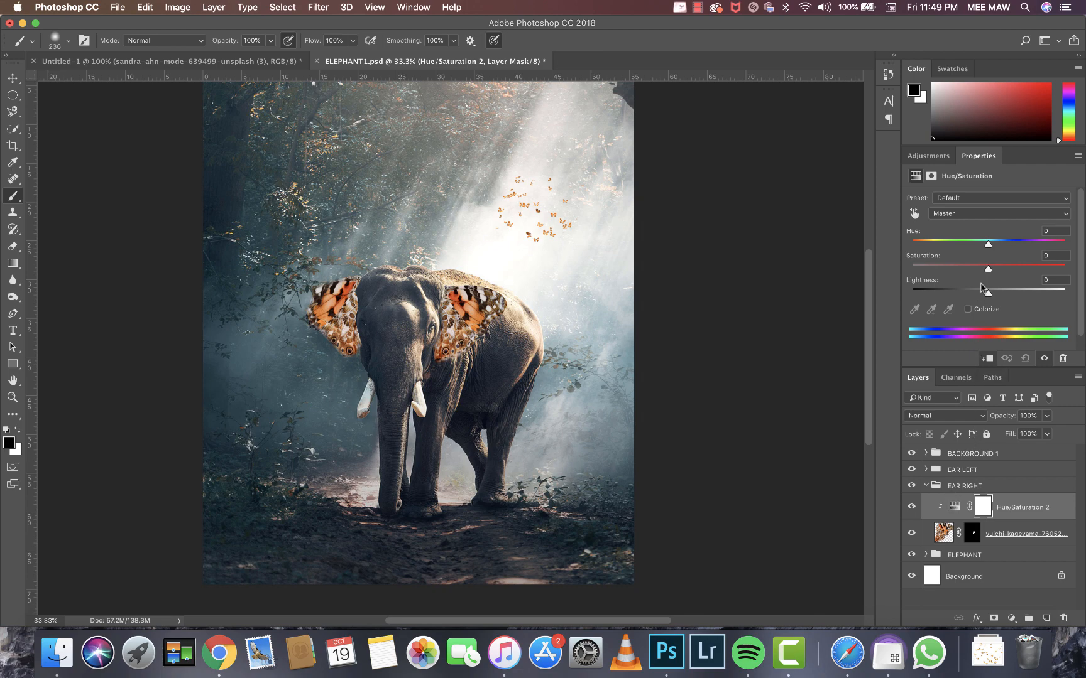
{"action": "left_click_drag", "start_coordinate": [982, 287], "coordinate": [972, 292]}
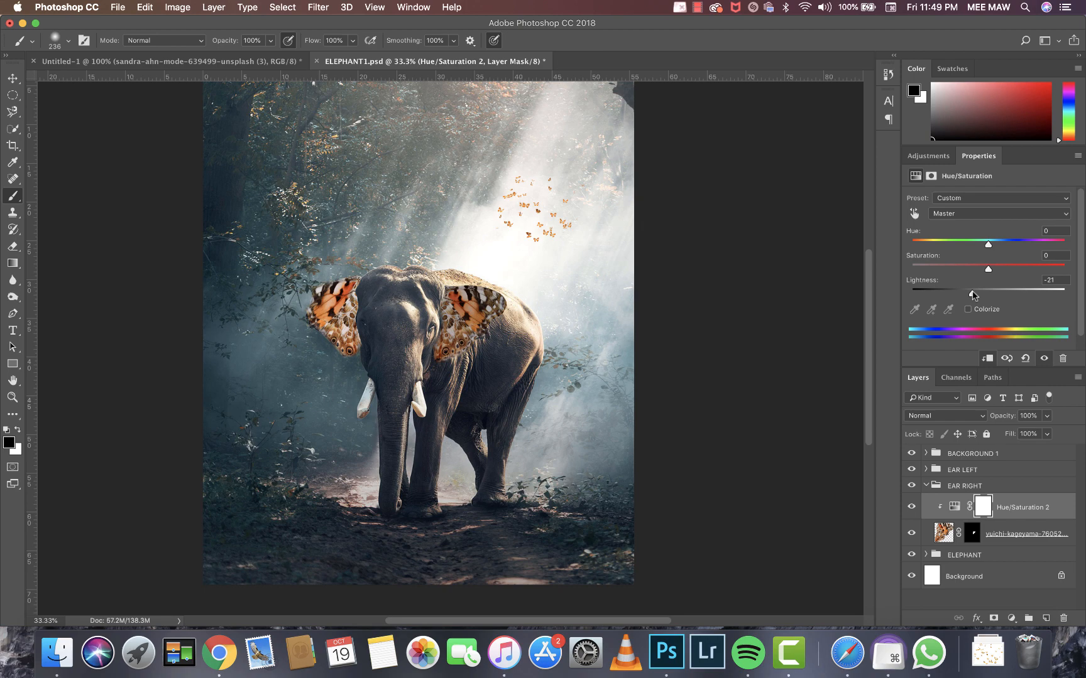
{"action": "key", "text": "super+z"}
Step: Add a new layer above the EAR RIGHT Hue/Saturation adjustment, clip it to the wing and set its blend mode to Soft Light
{"action": "left_click", "coordinate": [1045, 619]}
{"action": "key", "text": "x"}
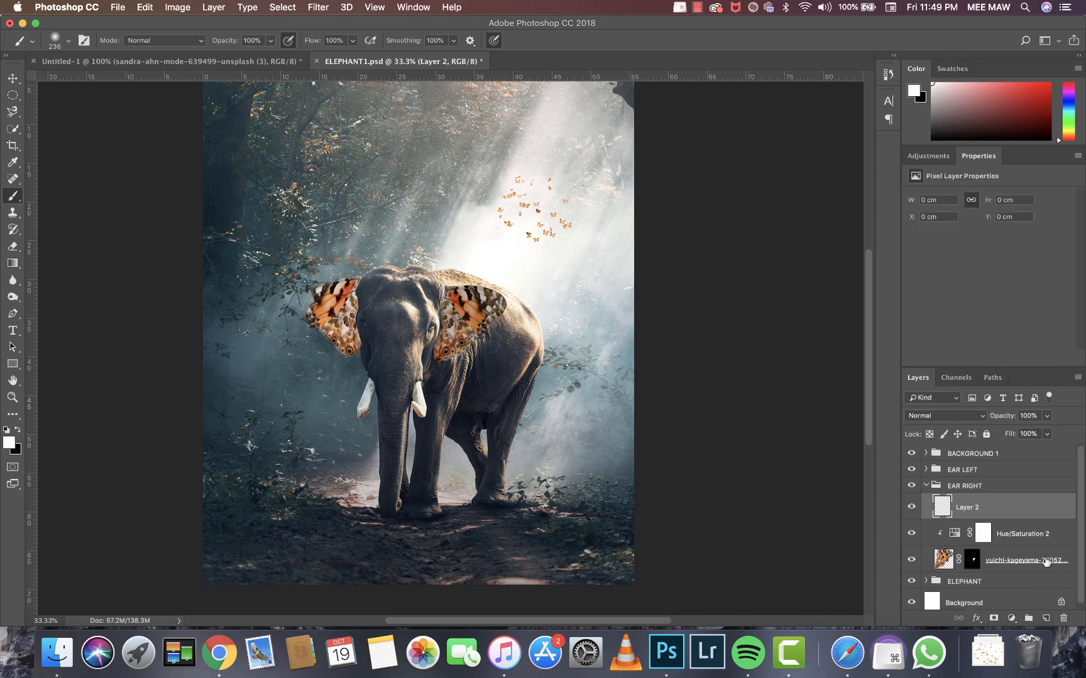
{"action": "right_click", "coordinate": [1029, 515]}
{"action": "left_click", "coordinate": [950, 315]}
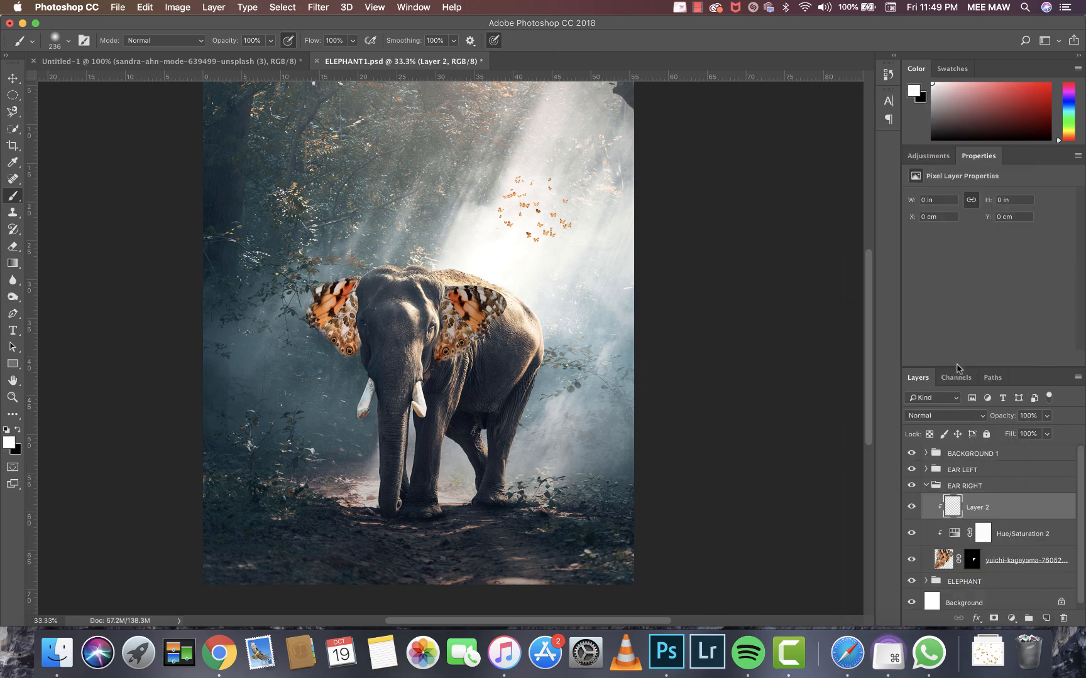
{"action": "left_click", "coordinate": [942, 416]}
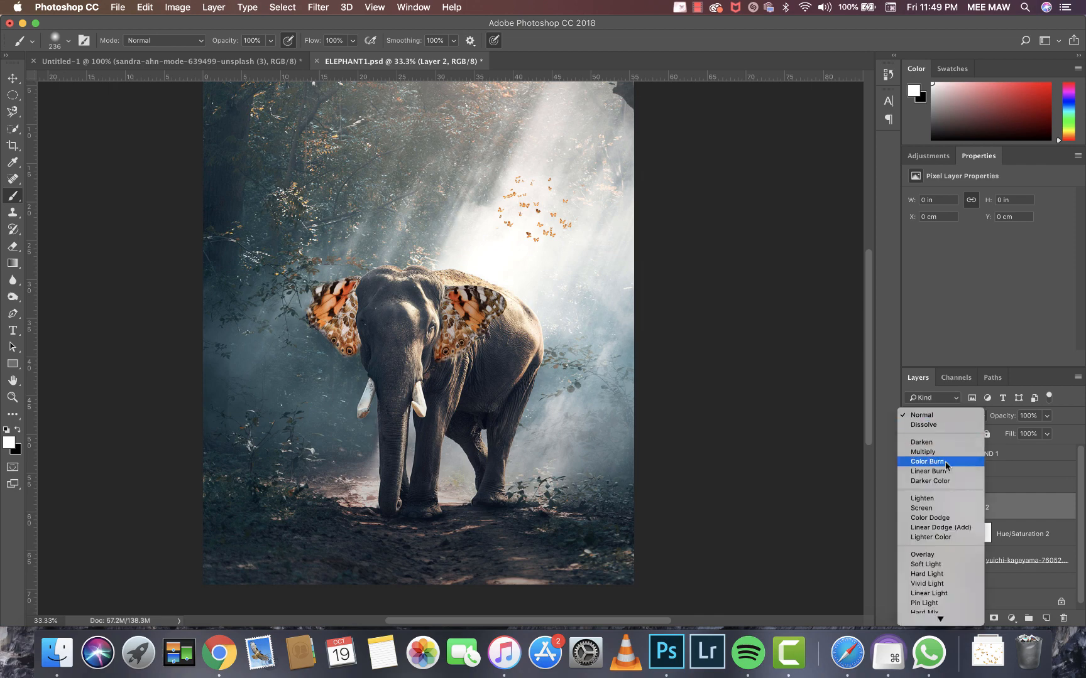
{"action": "left_click", "coordinate": [948, 563]}
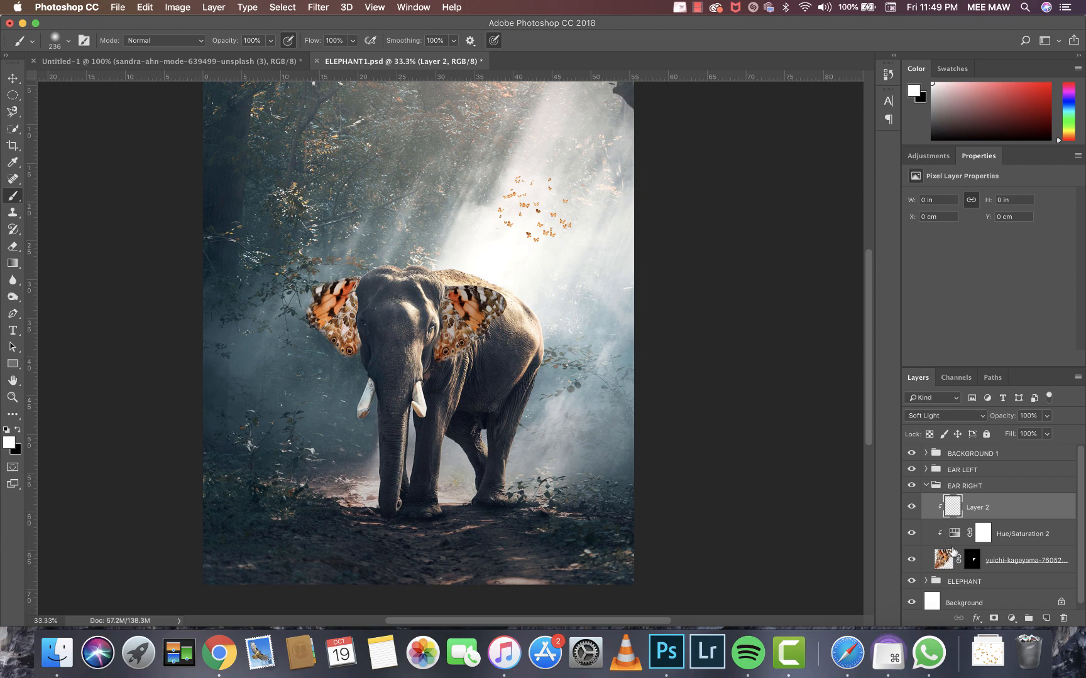
Step: Set the Lightness of the EAR RIGHT Hue/Saturation adjustment to 0
{"action": "left_click", "coordinate": [954, 534]}
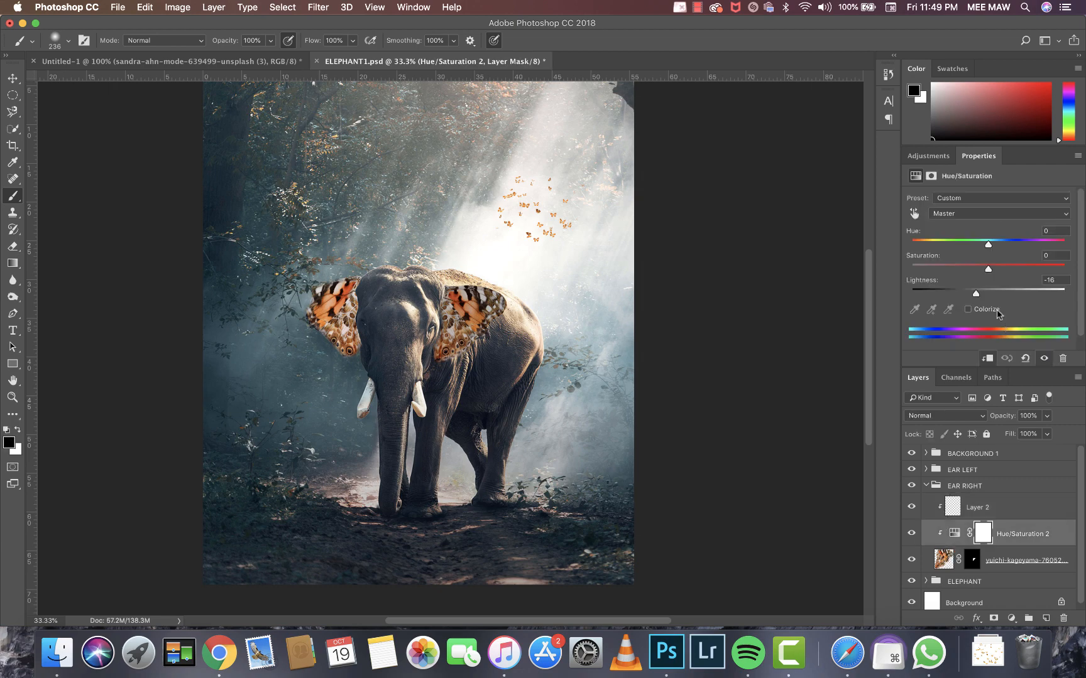
{"action": "double_click", "coordinate": [1048, 280]}
{"action": "type", "text": "0"}
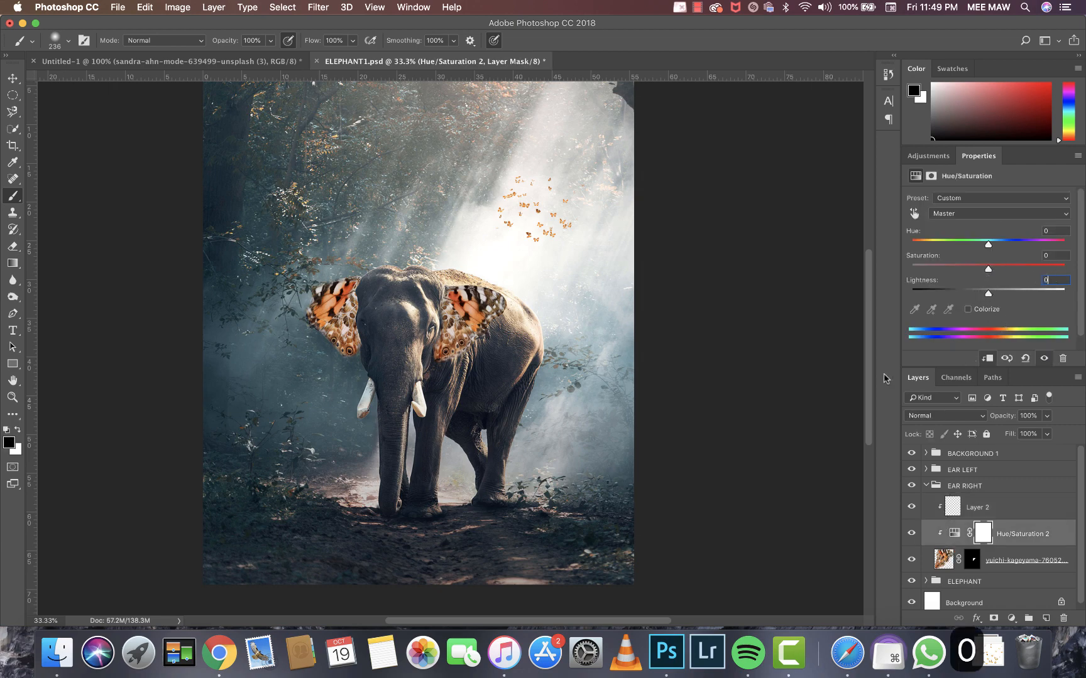
Step: Select the clipped Soft Light layer and choose the Sampled Brush preset at 1808 px for the Brush tool
{"action": "left_click", "coordinate": [953, 509]}
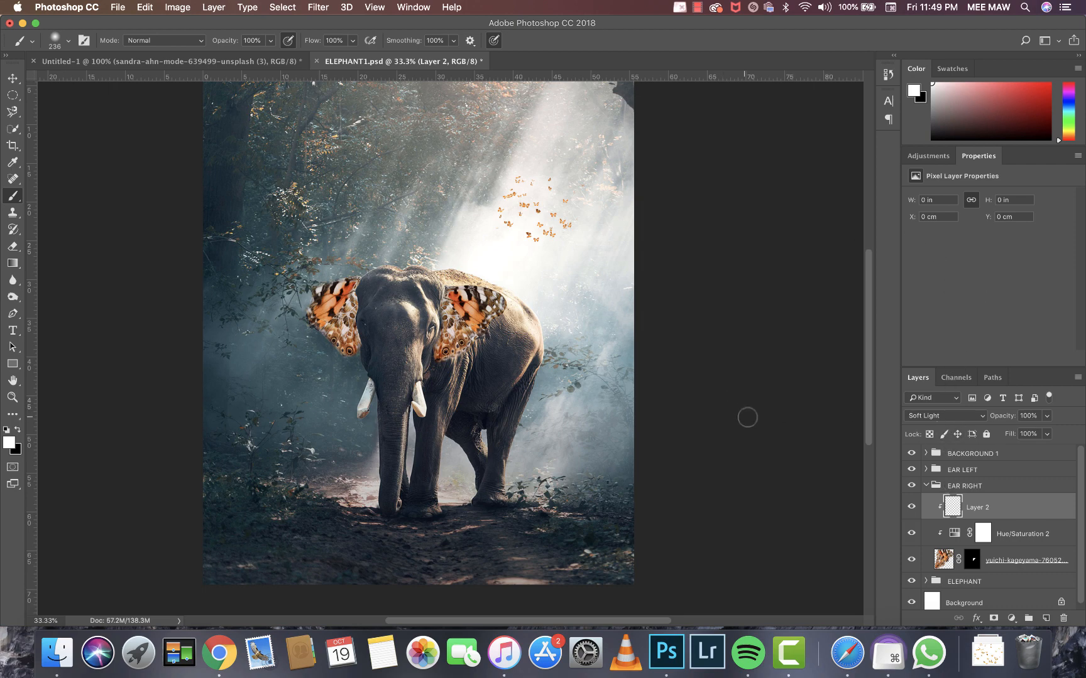
{"action": "right_click", "coordinate": [451, 311]}
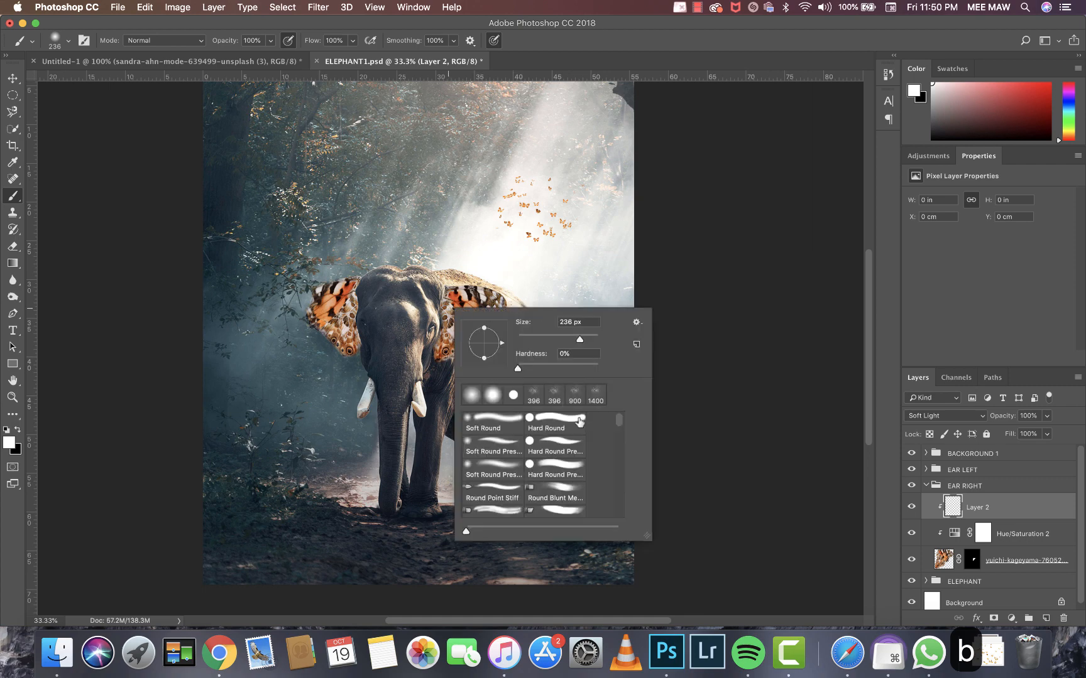
{"action": "scroll", "coordinate": [578, 433], "scroll_direction": "down", "scroll_amount": 3}
{"action": "scroll", "coordinate": [577, 459], "scroll_direction": "down", "scroll_amount": 10}
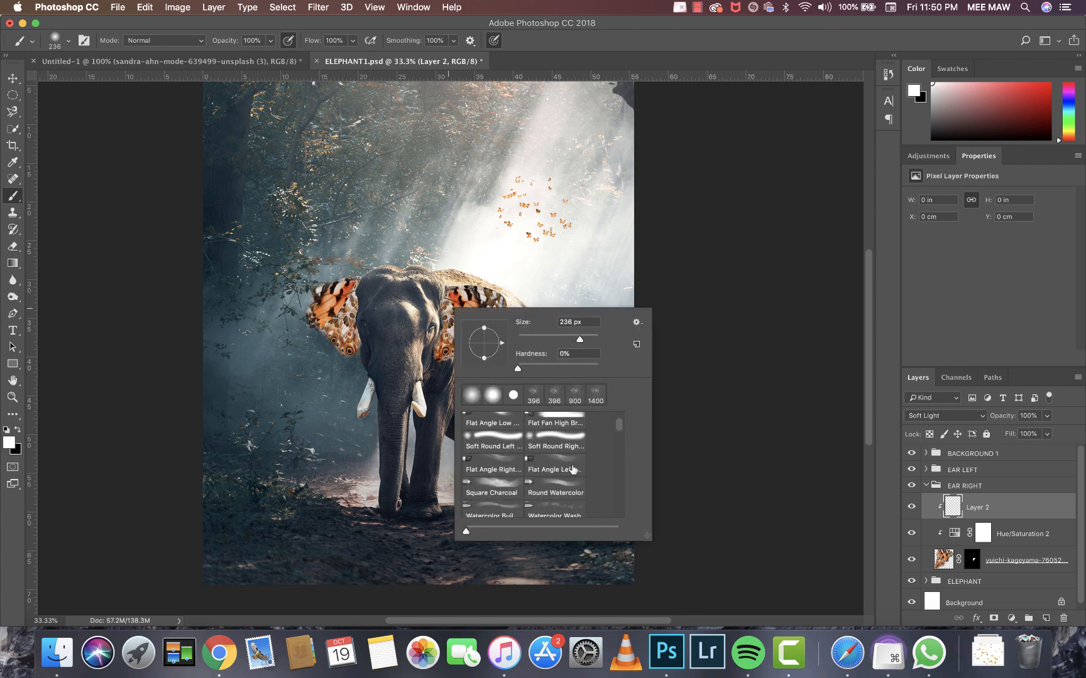
{"action": "scroll", "coordinate": [573, 468], "scroll_direction": "down", "scroll_amount": 8}
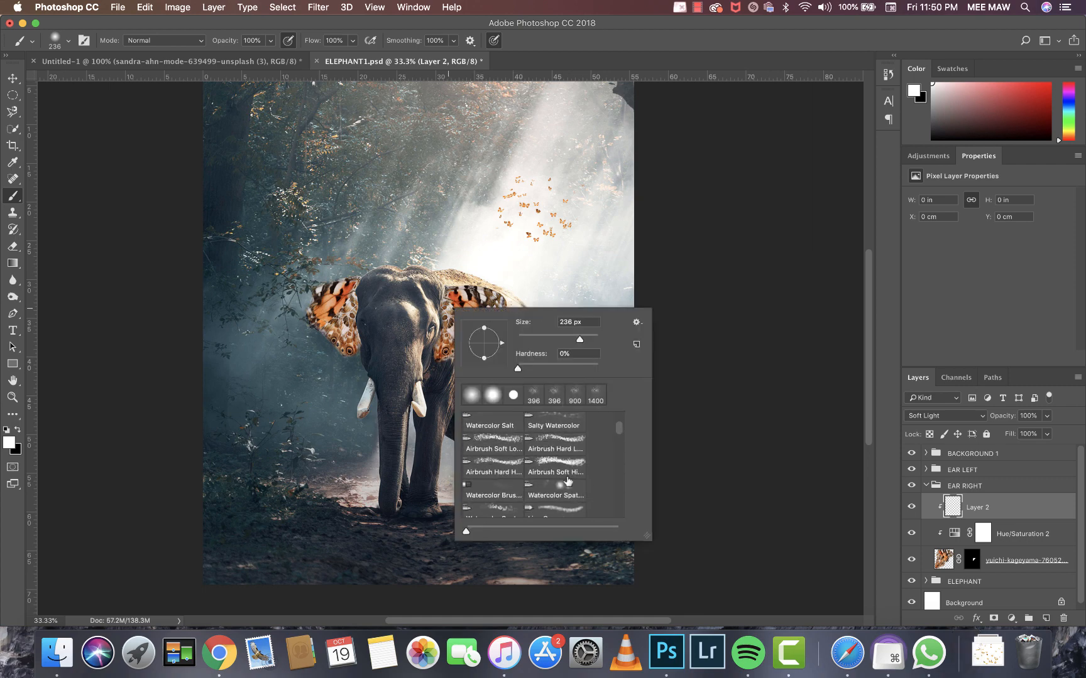
{"action": "scroll", "coordinate": [570, 483], "scroll_direction": "down", "scroll_amount": 10}
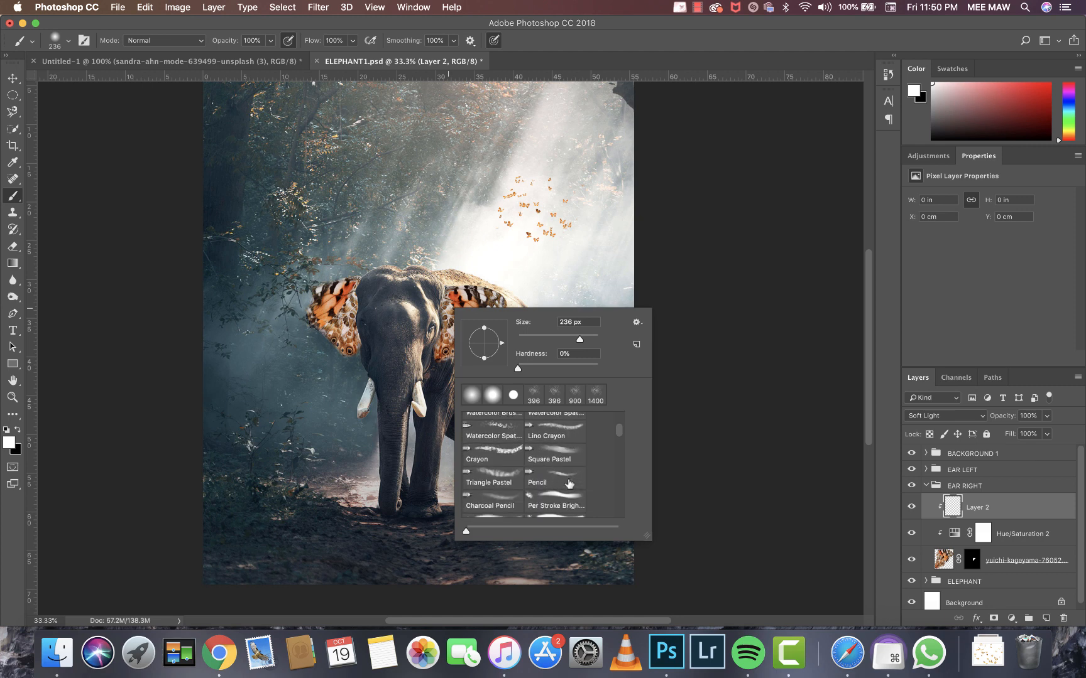
{"action": "scroll", "coordinate": [571, 482], "scroll_direction": "down", "scroll_amount": 10}
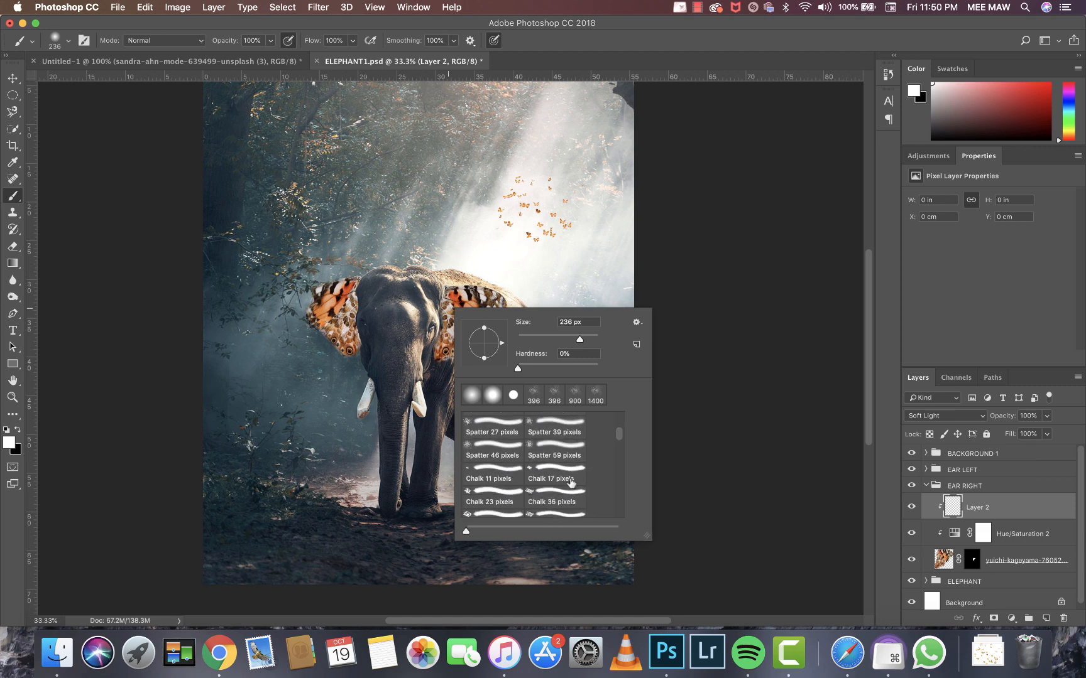
{"action": "scroll", "coordinate": [570, 483], "scroll_direction": "down", "scroll_amount": 4}
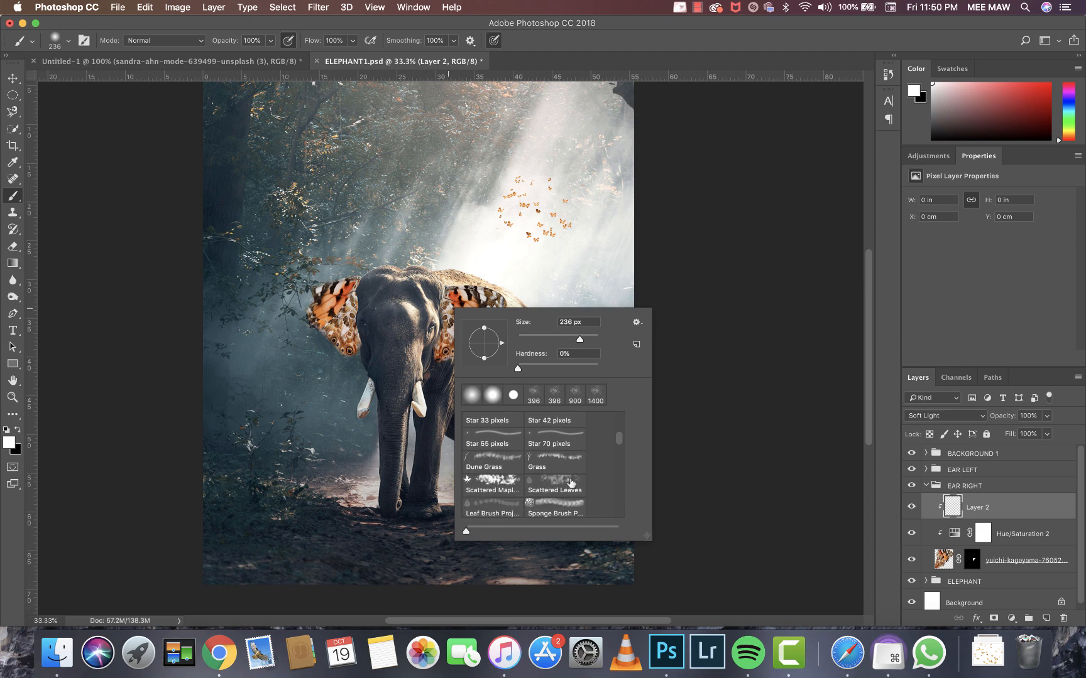
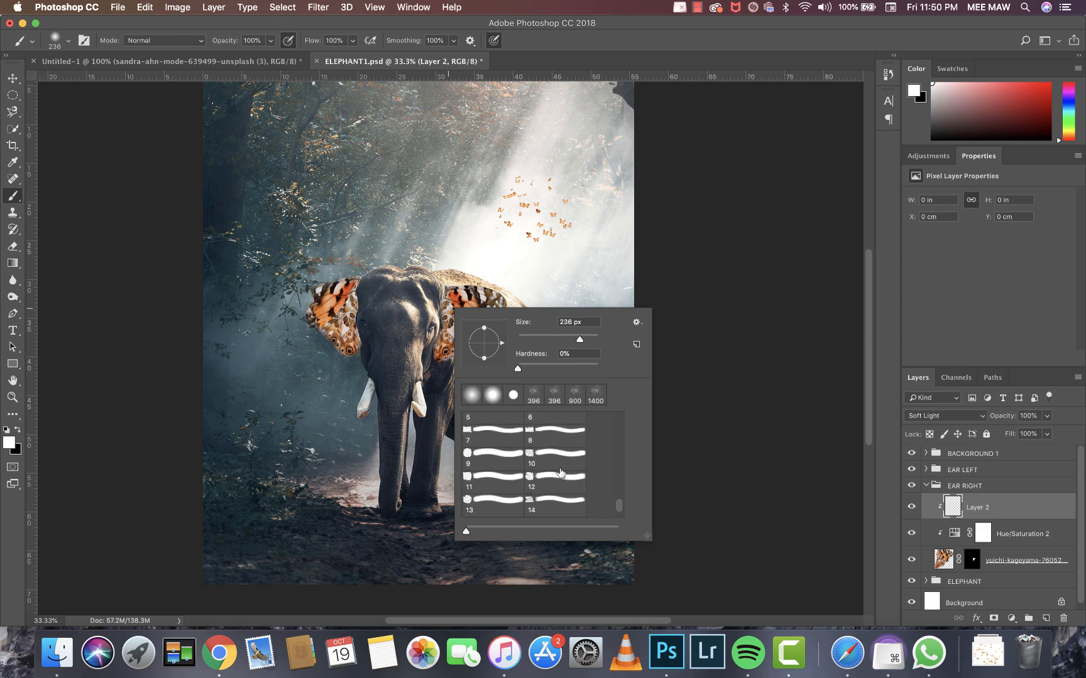
{"action": "scroll", "coordinate": [561, 472], "scroll_direction": "down", "scroll_amount": 5}
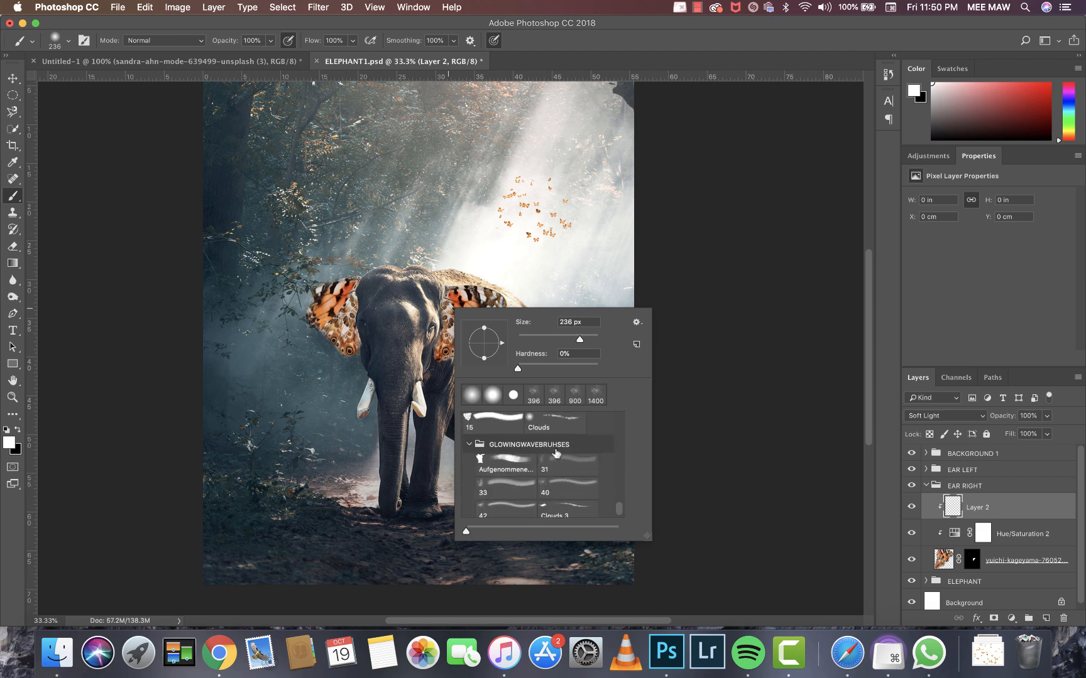
{"action": "scroll", "coordinate": [556, 454], "scroll_direction": "up", "scroll_amount": 9}
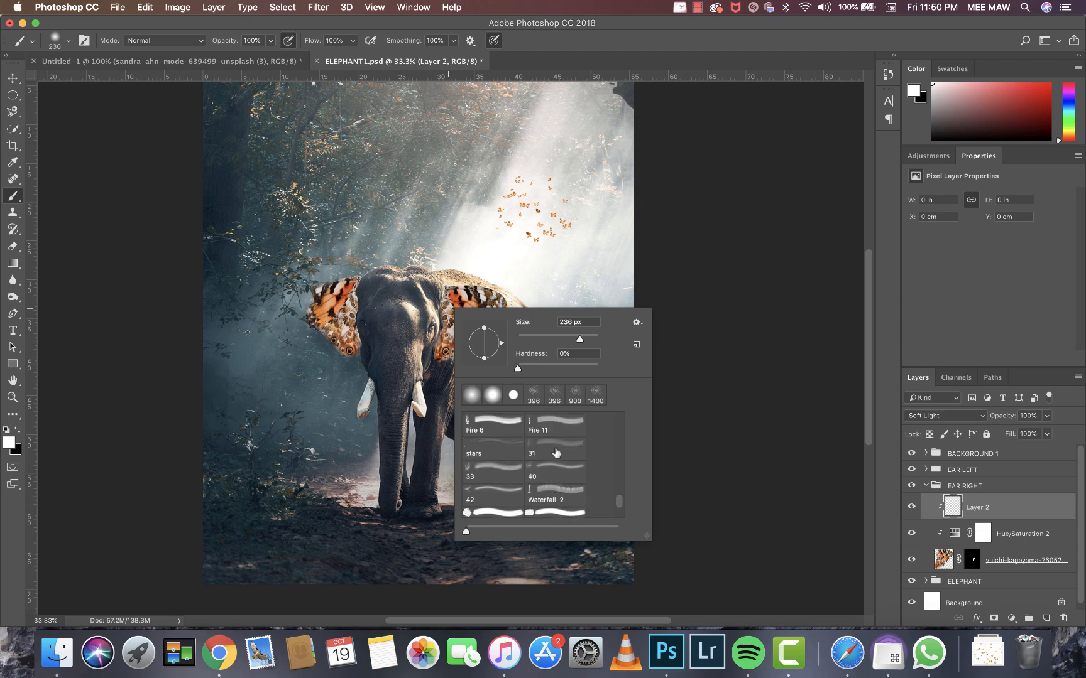
{"action": "scroll", "coordinate": [556, 452], "scroll_direction": "down", "scroll_amount": 4}
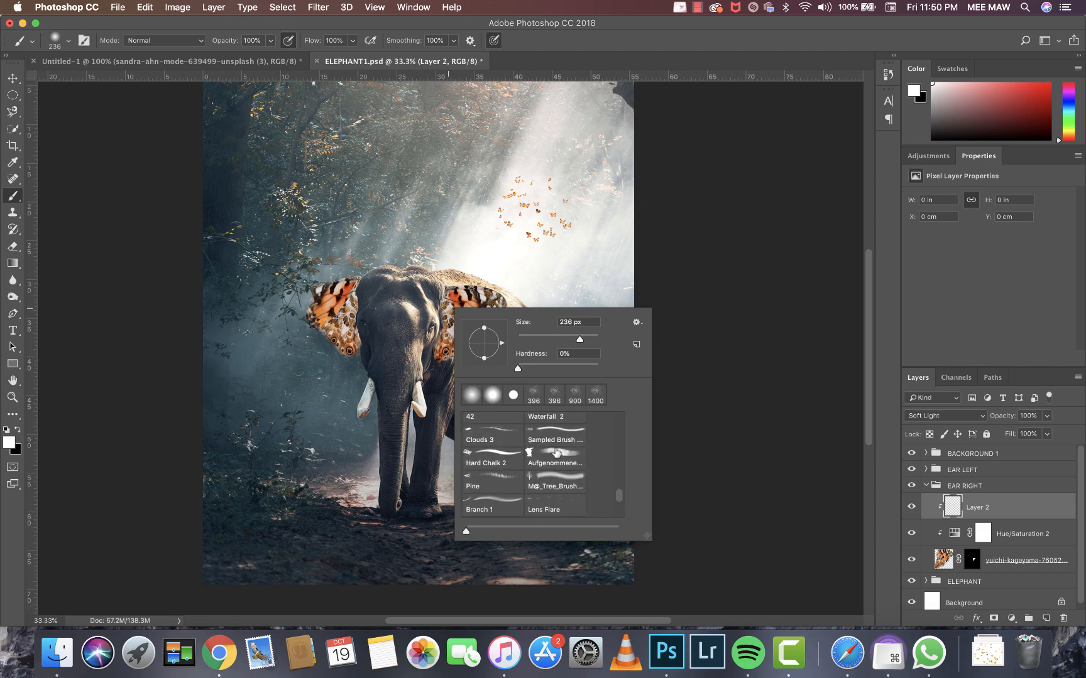
{"action": "scroll", "coordinate": [556, 453], "scroll_direction": "up", "scroll_amount": 2}
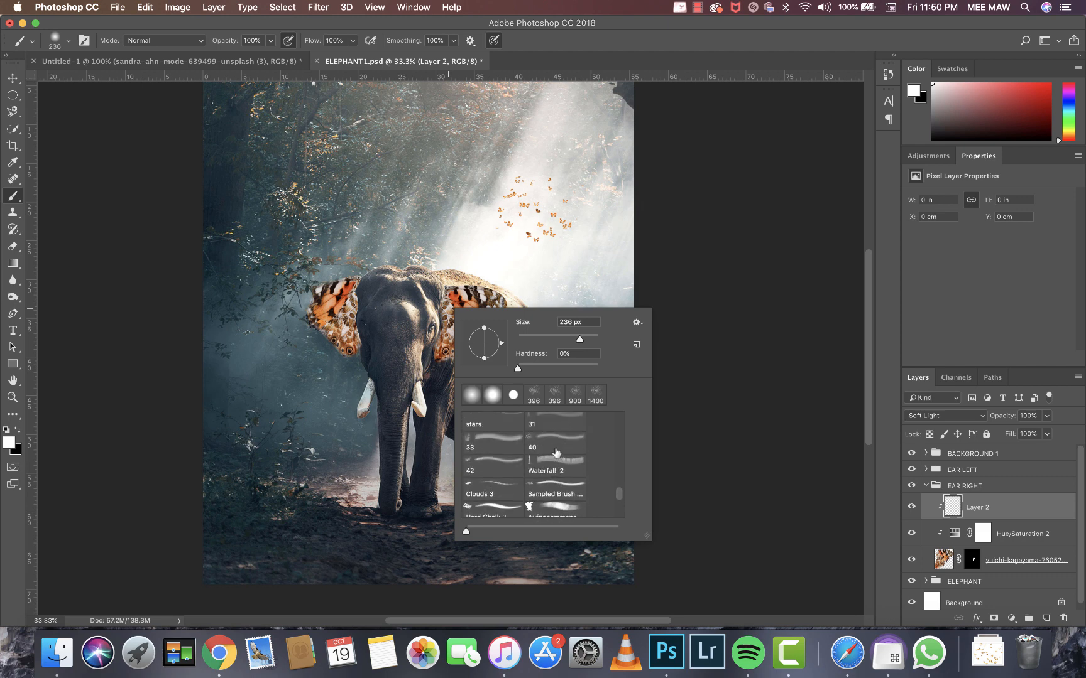
{"action": "left_click", "coordinate": [559, 487]}
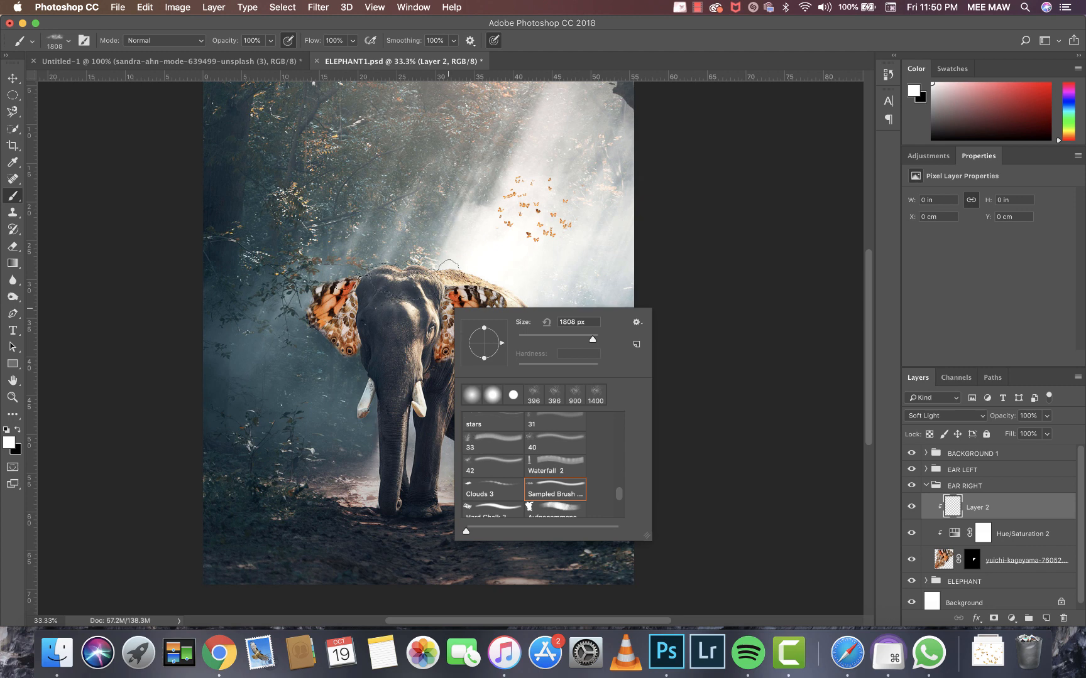
Step: Dab white with the sampled brush over the upper outer edge of the EAR RIGHT wing on the Soft Light layer
{"action": "left_click", "coordinate": [512, 286]}
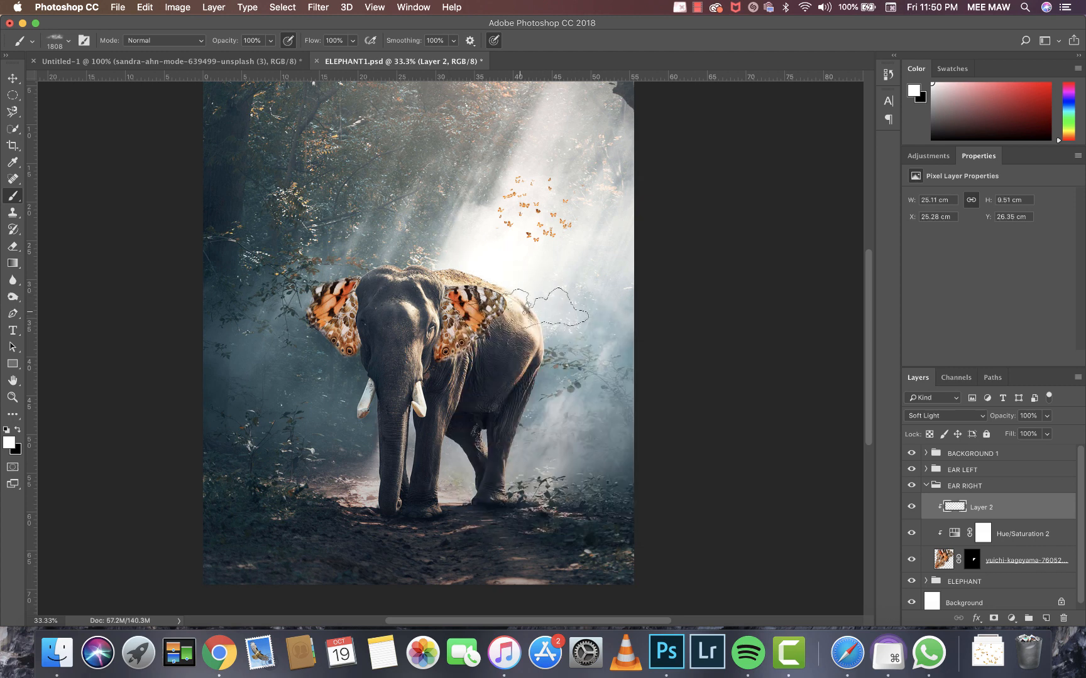
{"action": "right_click", "coordinate": [482, 295]}
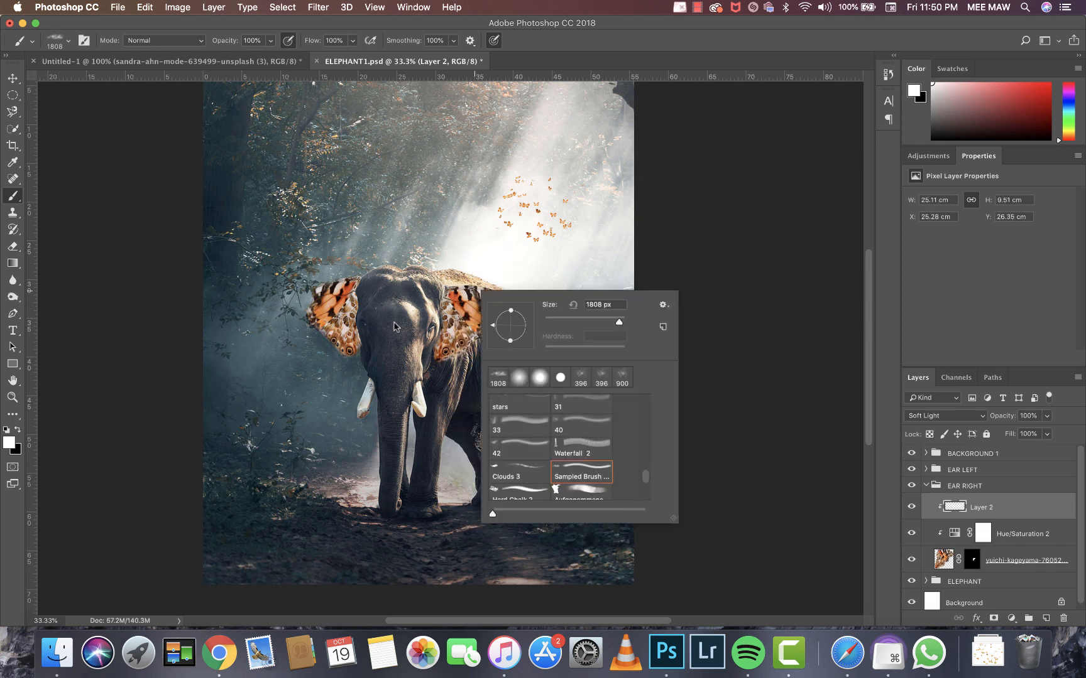
{"action": "left_click", "coordinate": [735, 216]}
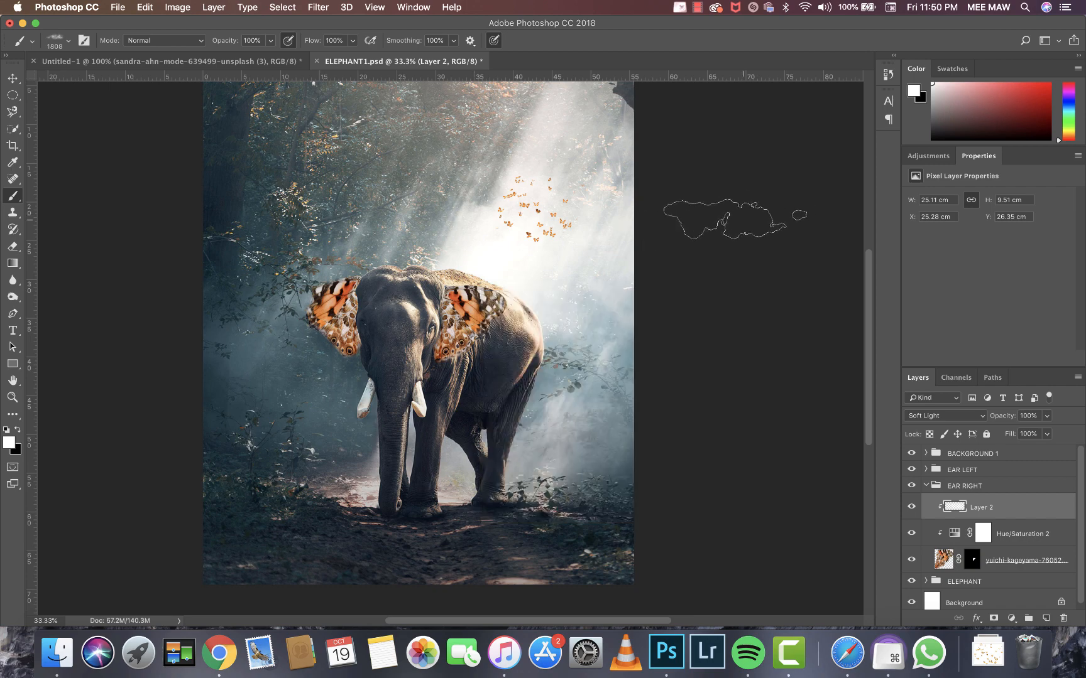
Step: Try white brush strokes down the outer side of the EAR RIGHT wing on the Soft Light layer and undo them
{"action": "left_click_drag", "start_coordinate": [505, 286], "coordinate": [536, 350]}
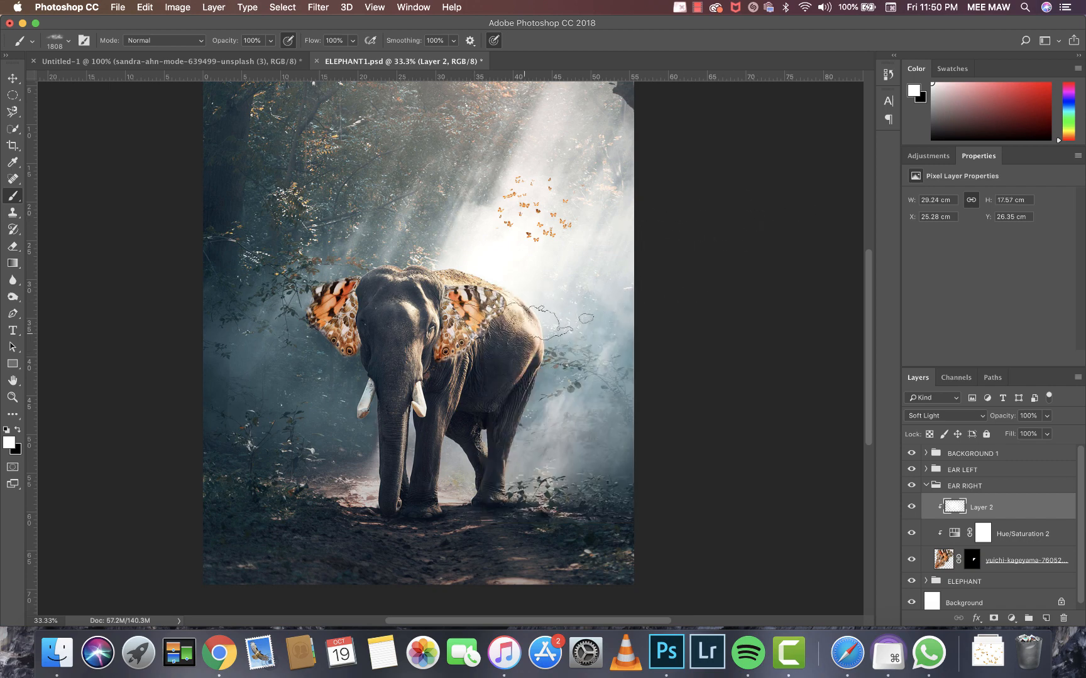
{"action": "key", "text": "super+z"}
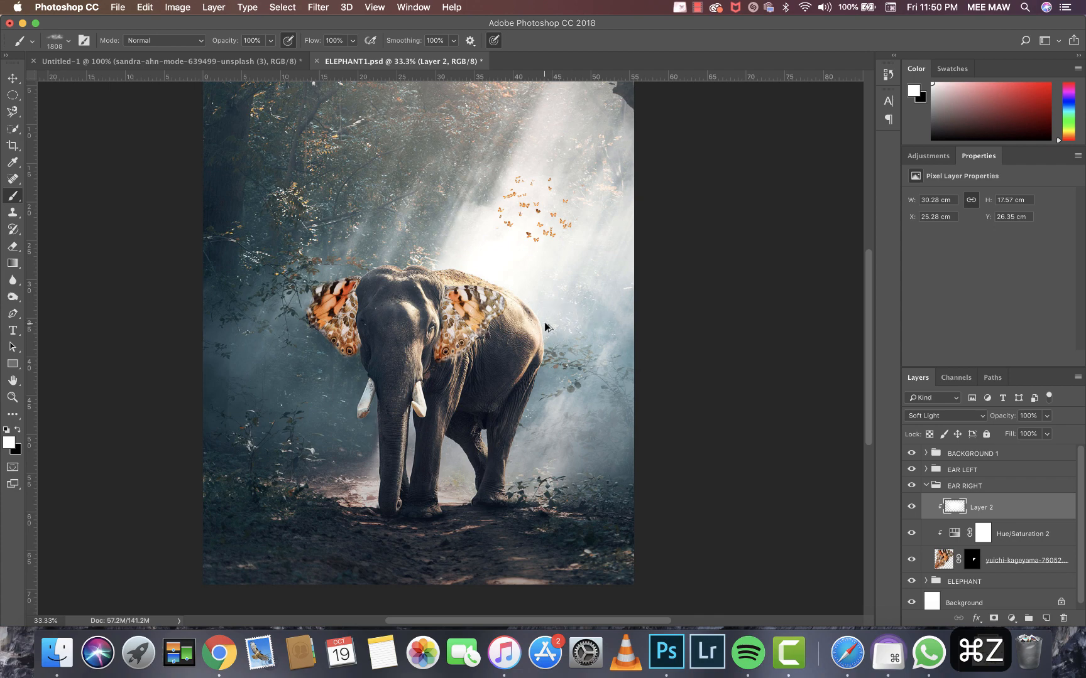
{"action": "key", "text": "alt+super+z"}
{"action": "key", "text": "alt+super+z"}
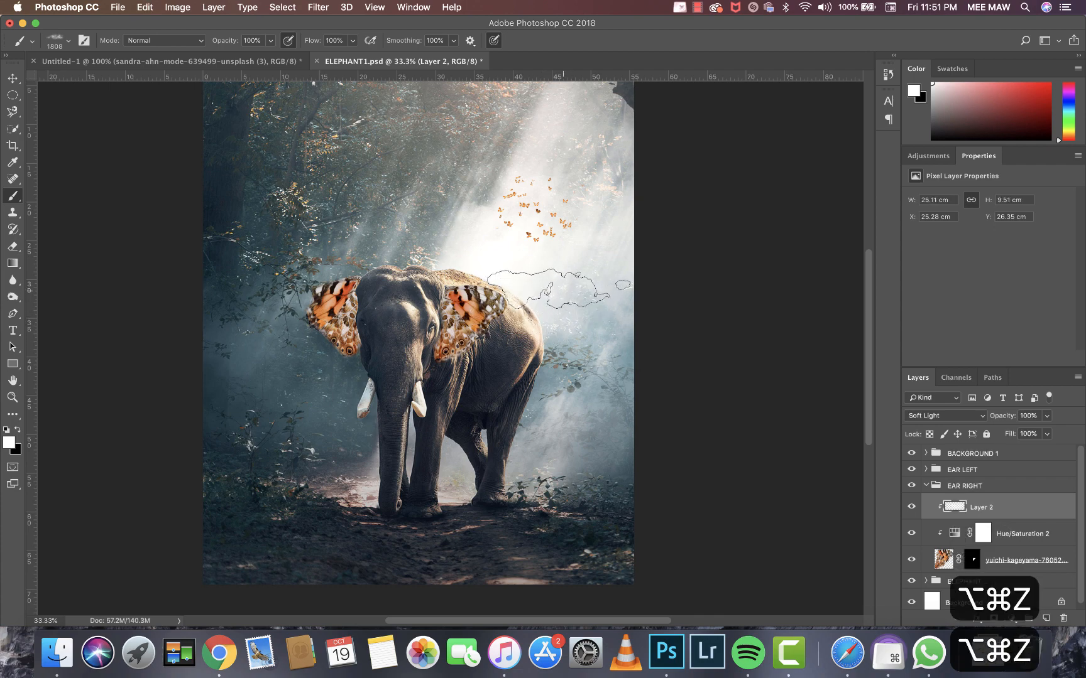
{"action": "mouse_move", "coordinate": [559, 291]}
{"action": "left_mouse_down"}
{"action": "mouse_move", "coordinate": [503, 399]}
{"action": "mouse_move", "coordinate": [526, 396]}
{"action": "left_mouse_up"}
{"action": "key", "text": "alt+super+z"}
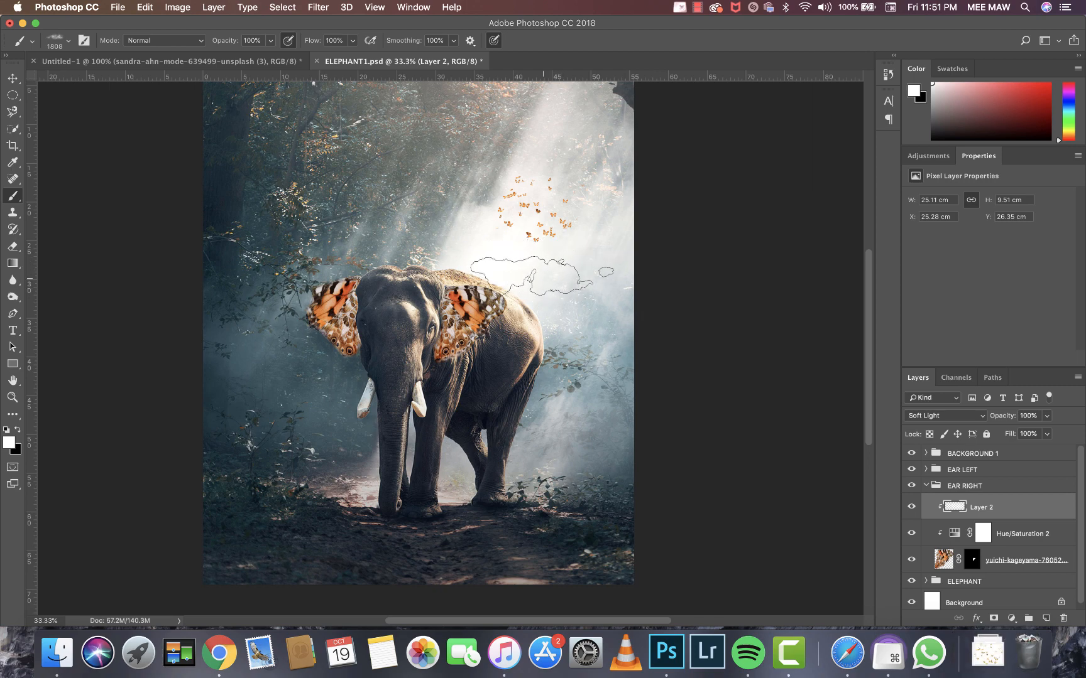
Step: Brush white down the outer side of the EAR RIGHT wing on the clipped Soft Light layer and lower that layer's opacity to 73%
{"action": "mouse_move", "coordinate": [542, 276]}
{"action": "left_mouse_down"}
{"action": "mouse_move", "coordinate": [518, 327]}
{"action": "mouse_move", "coordinate": [506, 436]}
{"action": "left_mouse_up"}
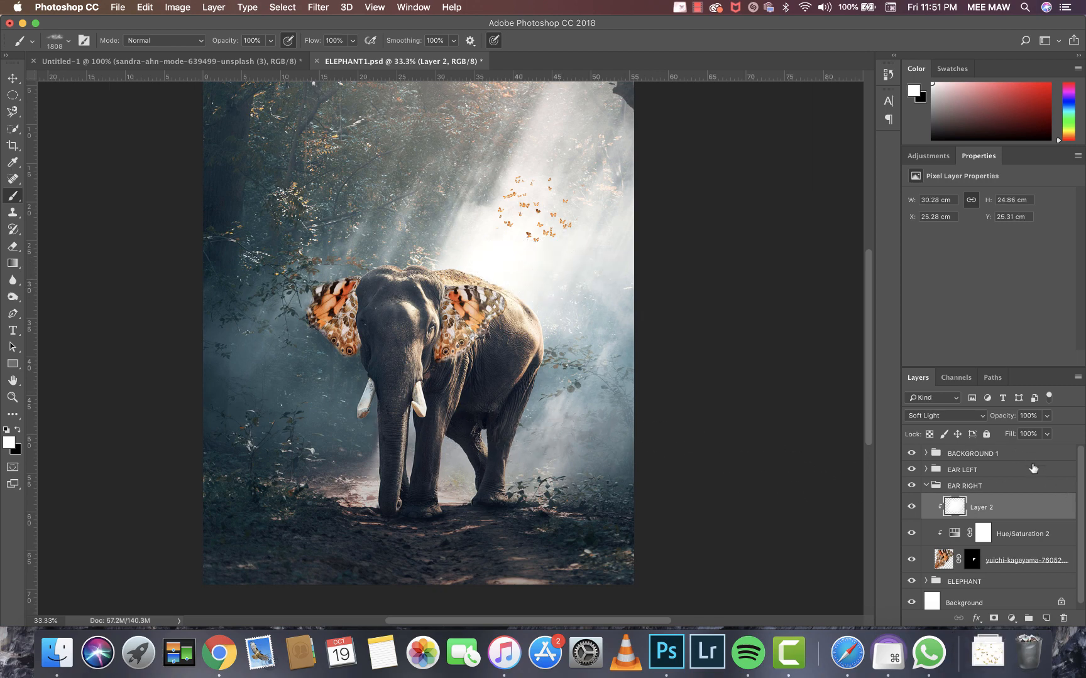
{"action": "left_click", "coordinate": [1046, 415]}
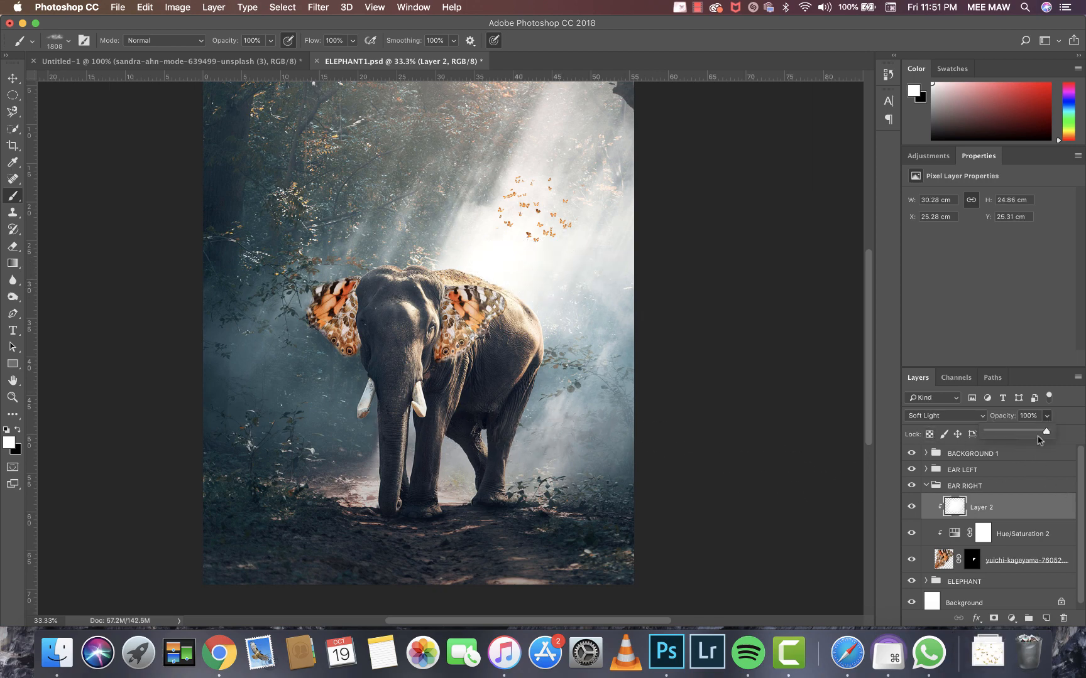
{"action": "mouse_move", "coordinate": [1048, 431]}
{"action": "left_mouse_down"}
{"action": "mouse_move", "coordinate": [1002, 434]}
{"action": "mouse_move", "coordinate": [1041, 433]}
{"action": "left_mouse_up"}
{"action": "left_click", "coordinate": [512, 314]}
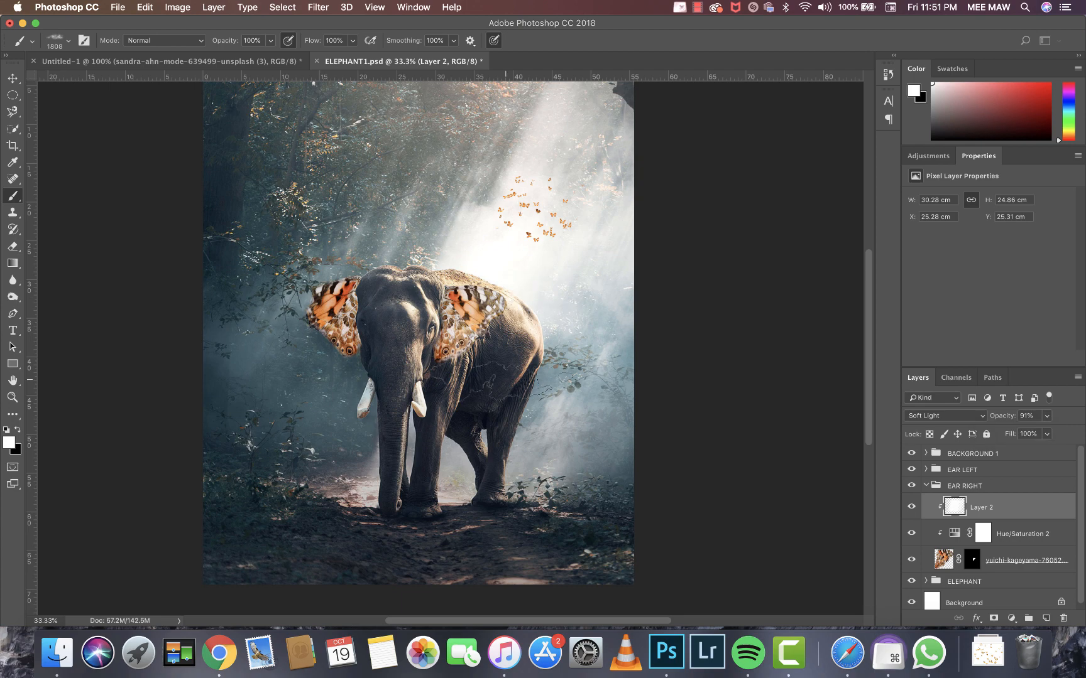
{"action": "left_click", "coordinate": [1046, 416]}
{"action": "mouse_move", "coordinate": [1048, 432]}
{"action": "left_mouse_down"}
{"action": "mouse_move", "coordinate": [1024, 432]}
{"action": "mouse_move", "coordinate": [1036, 433]}
{"action": "left_mouse_up"}
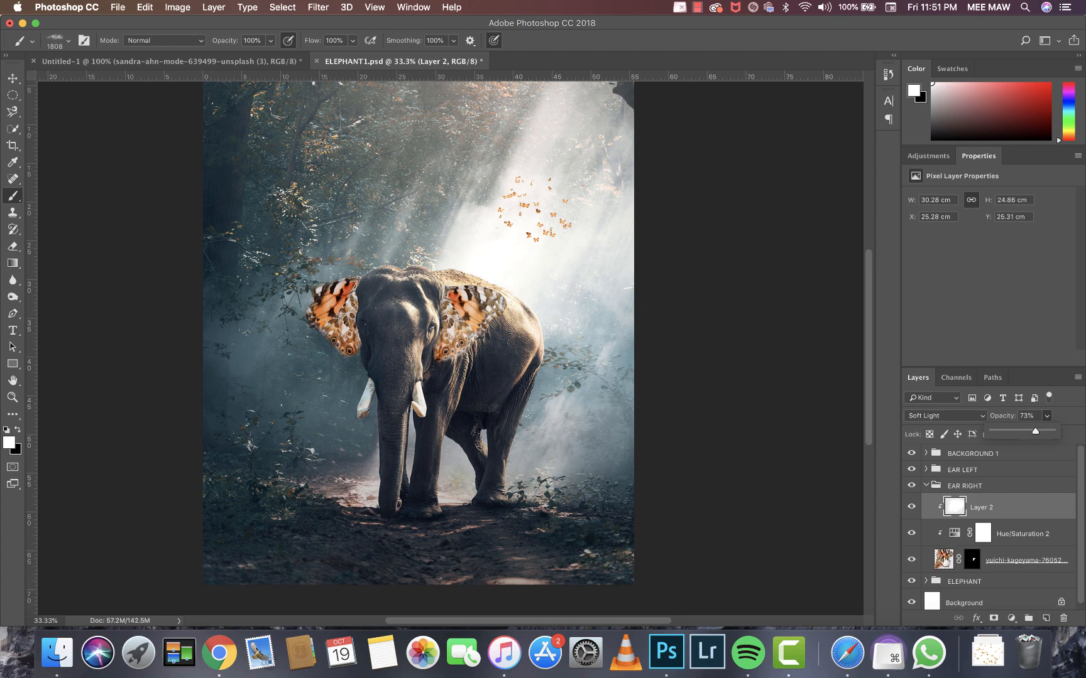
Step: Set the Lightness of the clipped Hue/Saturation adjustment in the EAR LEFT group to -23
{"action": "left_click", "coordinate": [926, 486]}
{"action": "left_click", "coordinate": [926, 486]}
{"action": "left_click", "coordinate": [925, 470]}
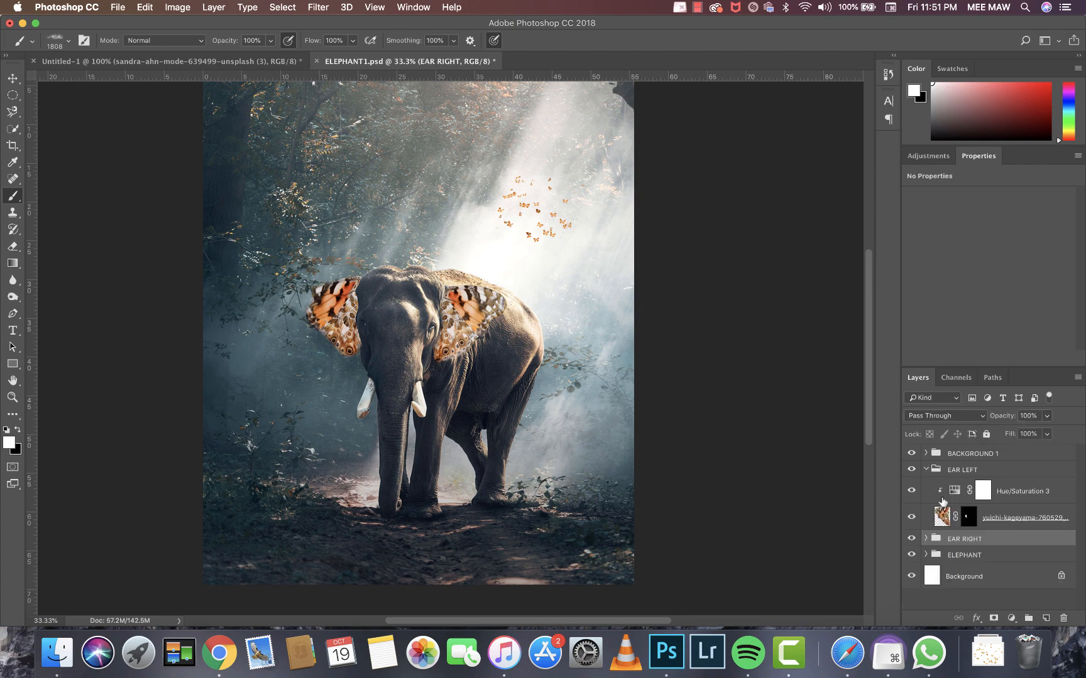
{"action": "left_click", "coordinate": [962, 492]}
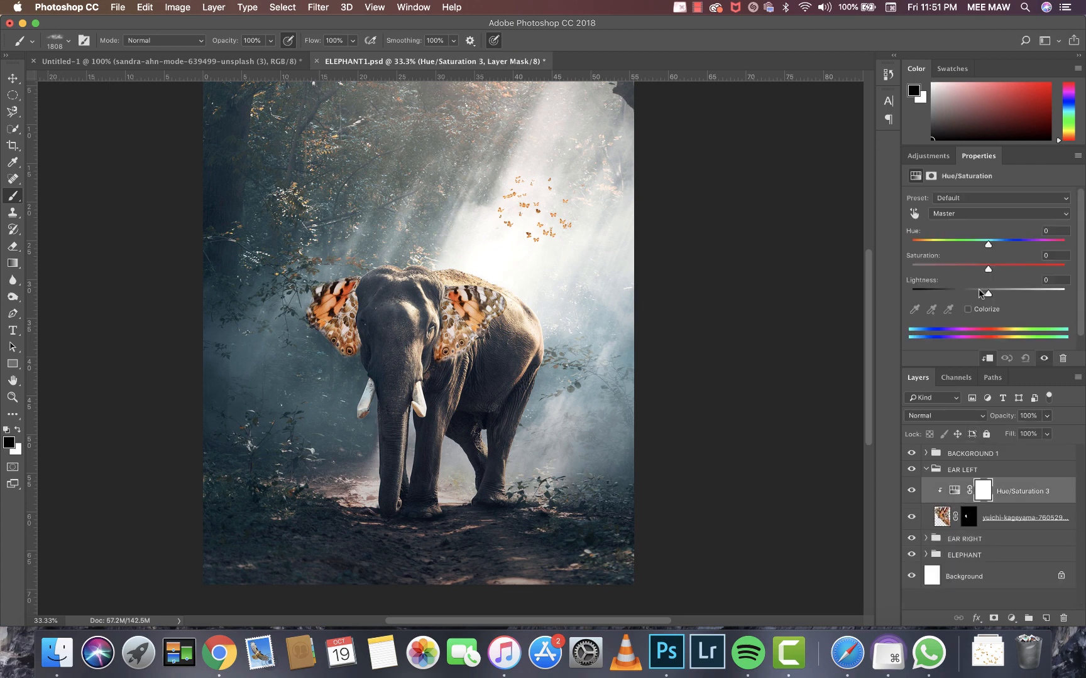
{"action": "left_click_drag", "start_coordinate": [981, 293], "coordinate": [972, 295]}
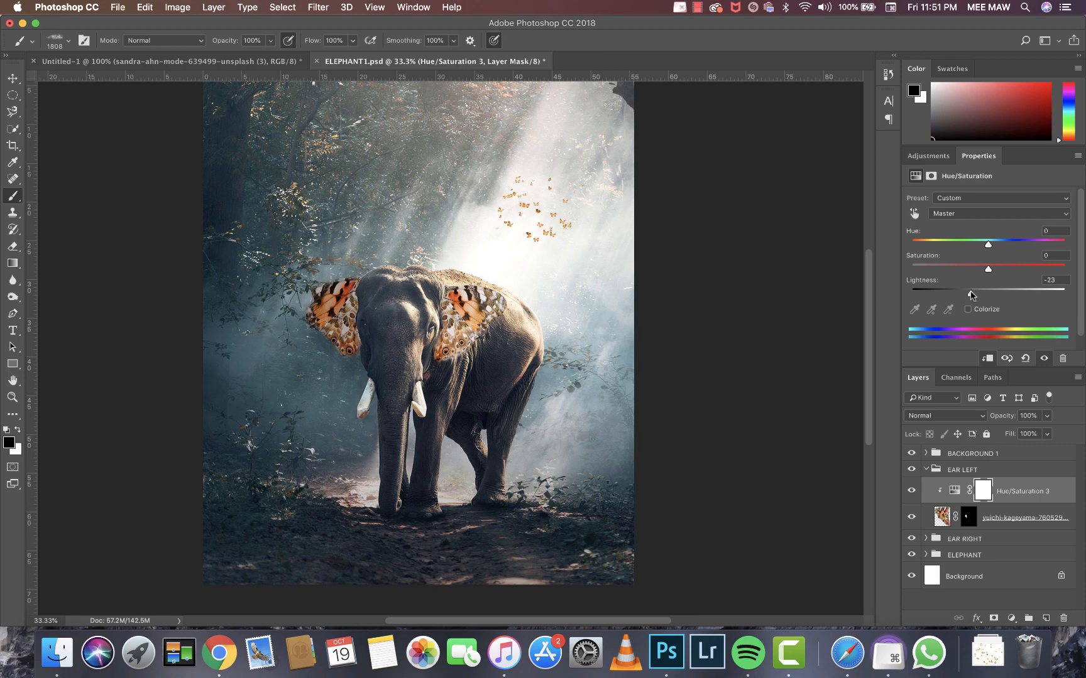
Step: Slightly reduce the Fill of the butterfly-wing layer in the EAR LEFT group
{"action": "left_click", "coordinate": [945, 518]}
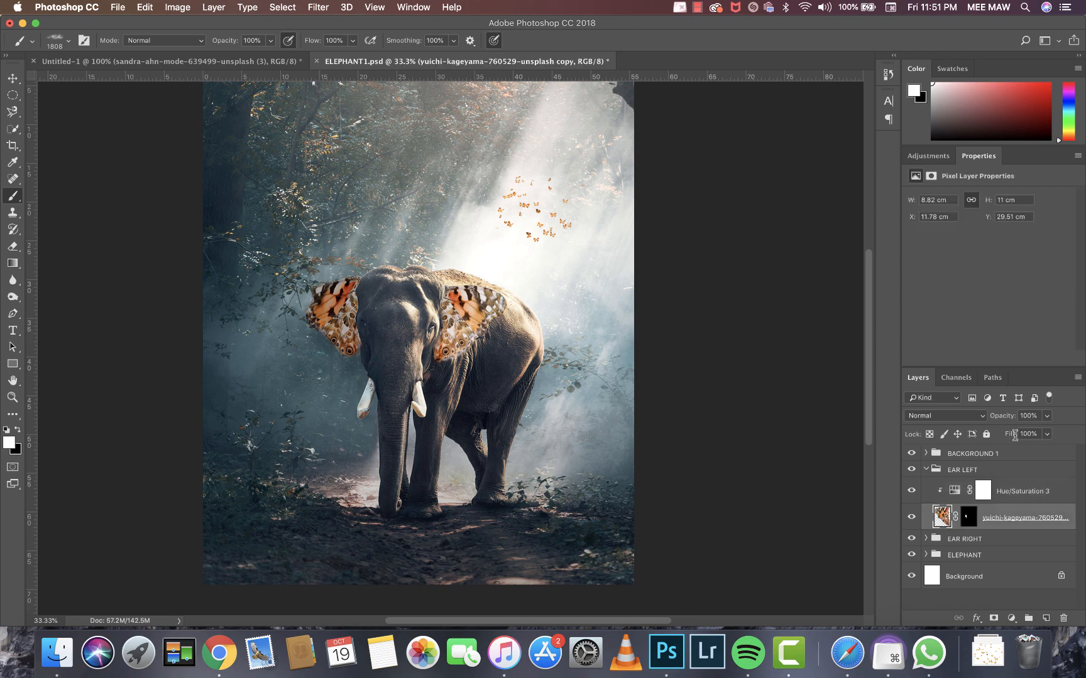
{"action": "left_click", "coordinate": [1046, 438]}
{"action": "left_click_drag", "start_coordinate": [1046, 449], "coordinate": [1035, 450]}
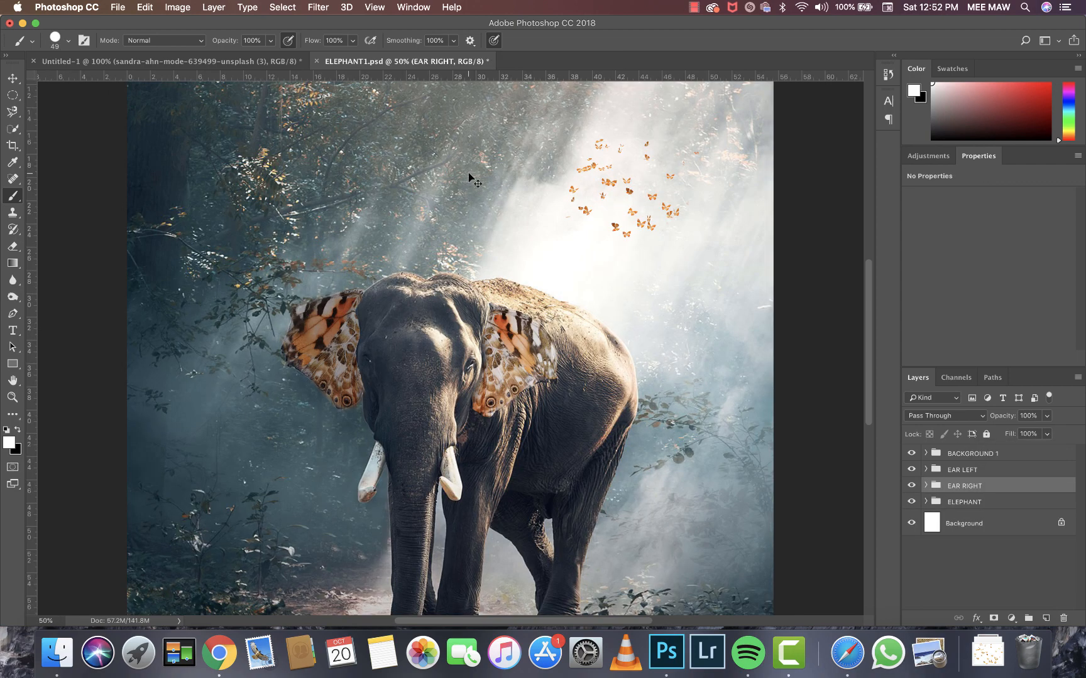
Step: Enlarge the EAR RIGHT group slightly with Free Transform and nudge it down and to the left against the elephant's head
{"action": "key", "text": "ctrl+t"}
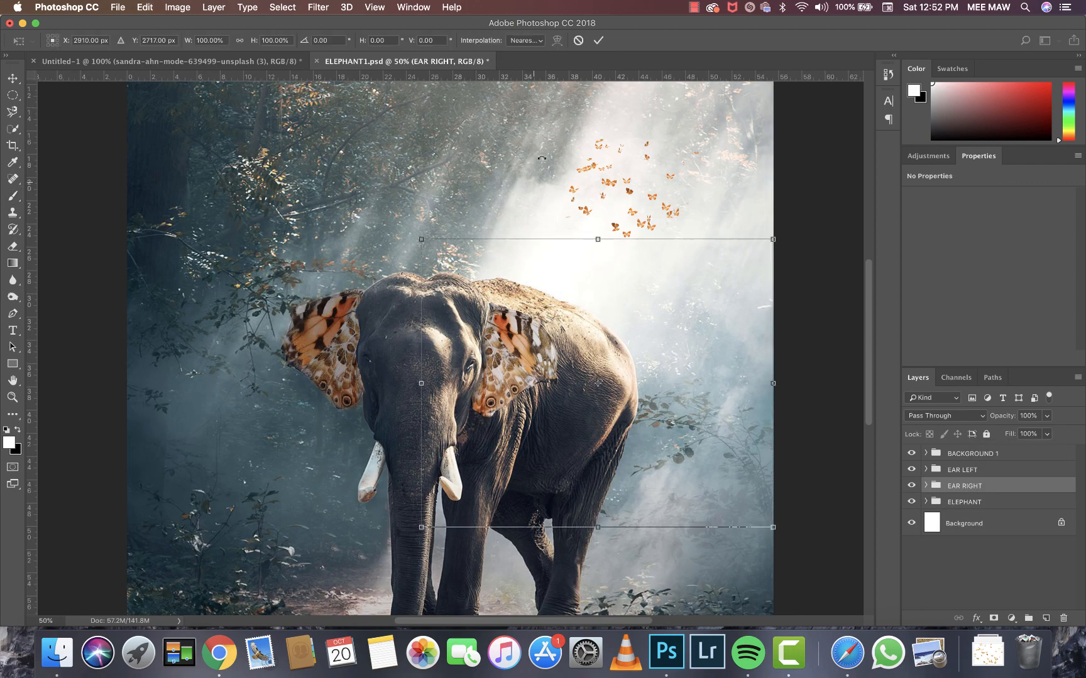
{"action": "left_click_drag", "start_coordinate": [772, 238], "coordinate": [793, 224]}
{"action": "left_click_drag", "start_coordinate": [727, 291], "coordinate": [719, 302]}
{"action": "key", "text": "Return"}
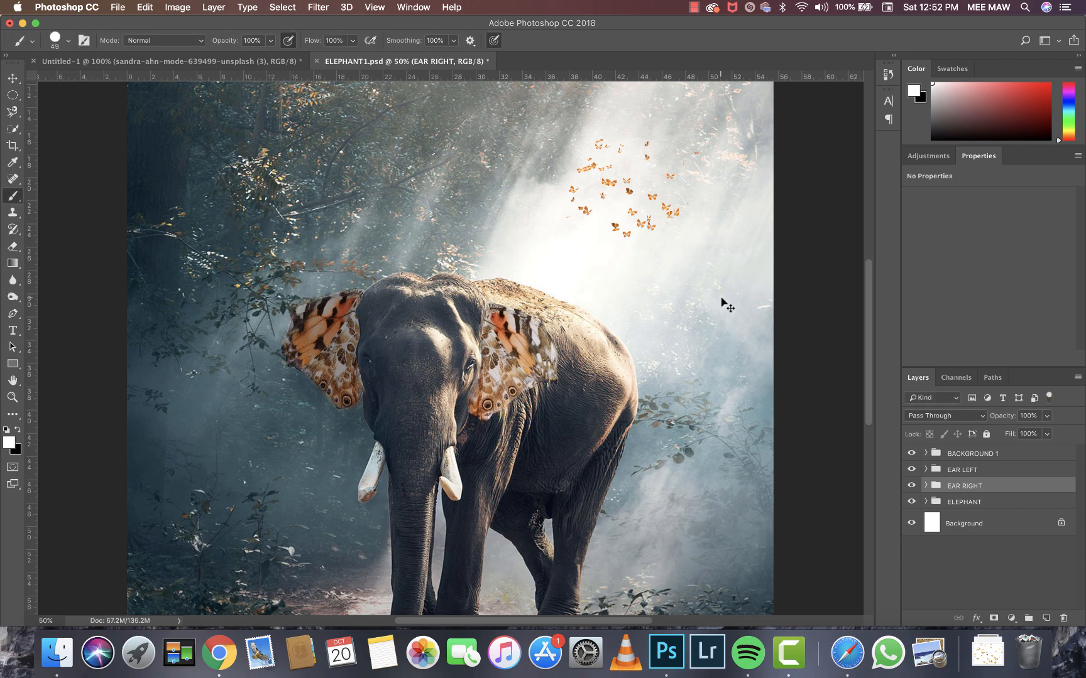
{"action": "key", "text": "super+minus"}
{"action": "key", "text": "super+minus"}
{"action": "key", "text": "super+minus"}
{"action": "key", "text": "super+plus"}
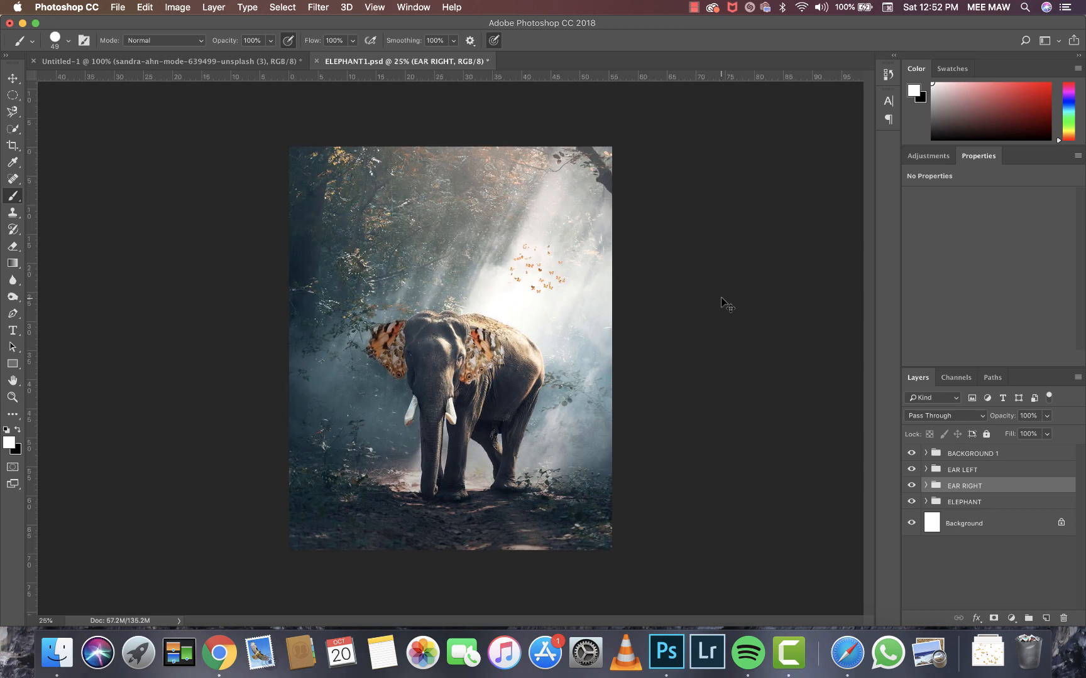
{"action": "key", "text": "super+plus"}
{"action": "key", "text": "super+plus"}
{"action": "key", "text": "super+plus"}
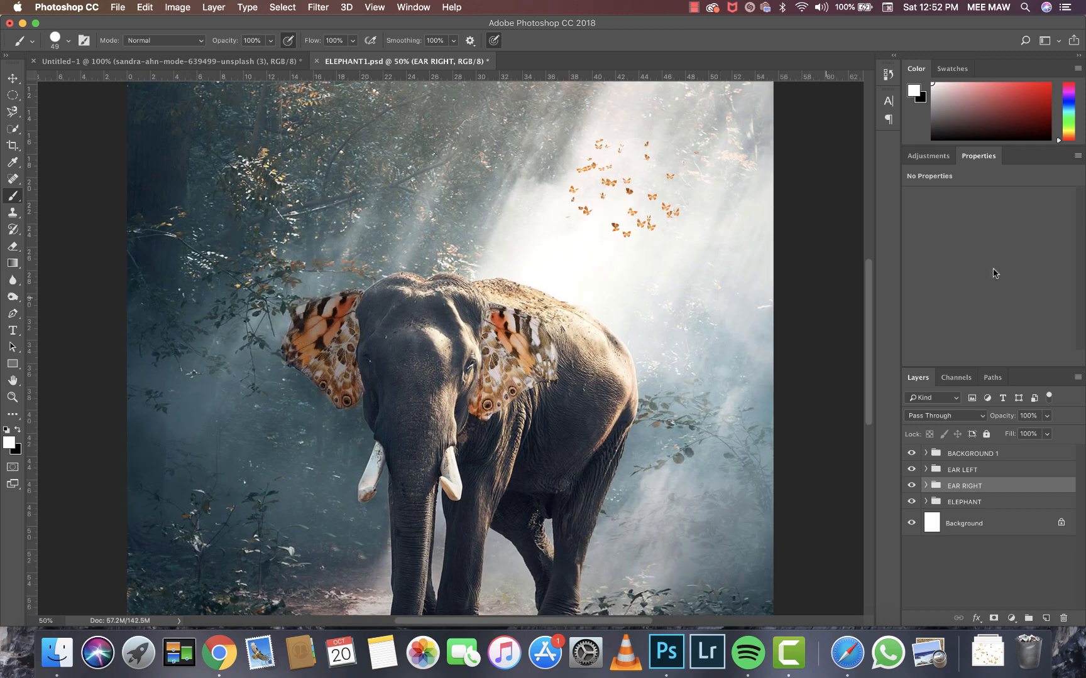
Step: Scale the BACKGROUND 1 butterfly group to about 86.6% with Free Transform and move it up and right into the light beam
{"action": "left_click", "coordinate": [939, 457]}
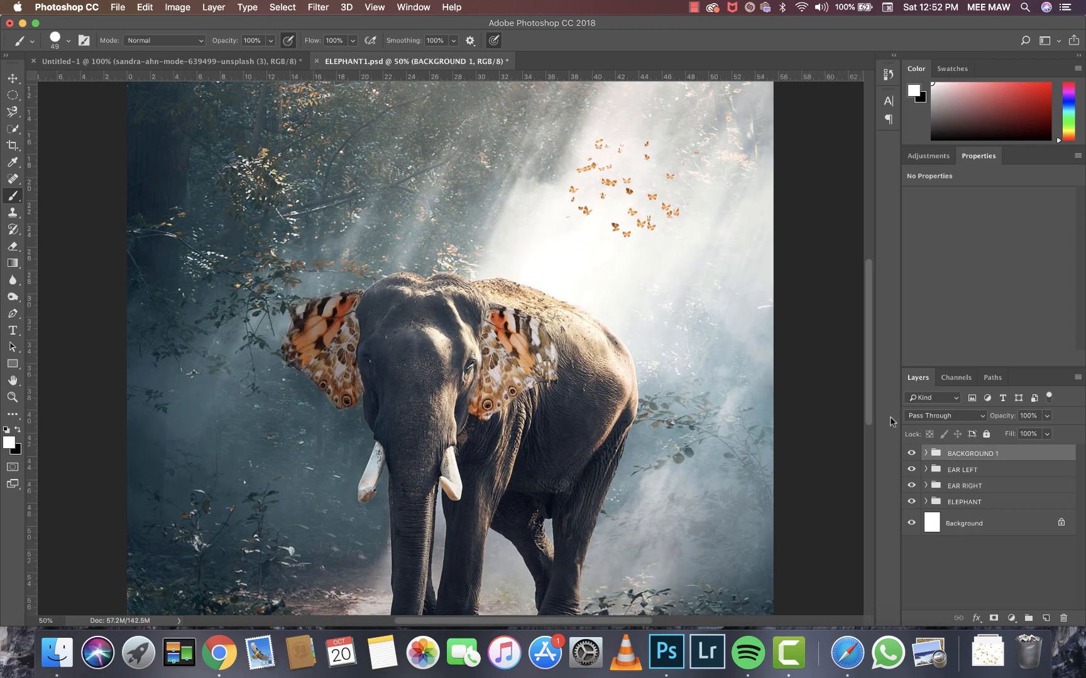
{"action": "key", "text": "super+t"}
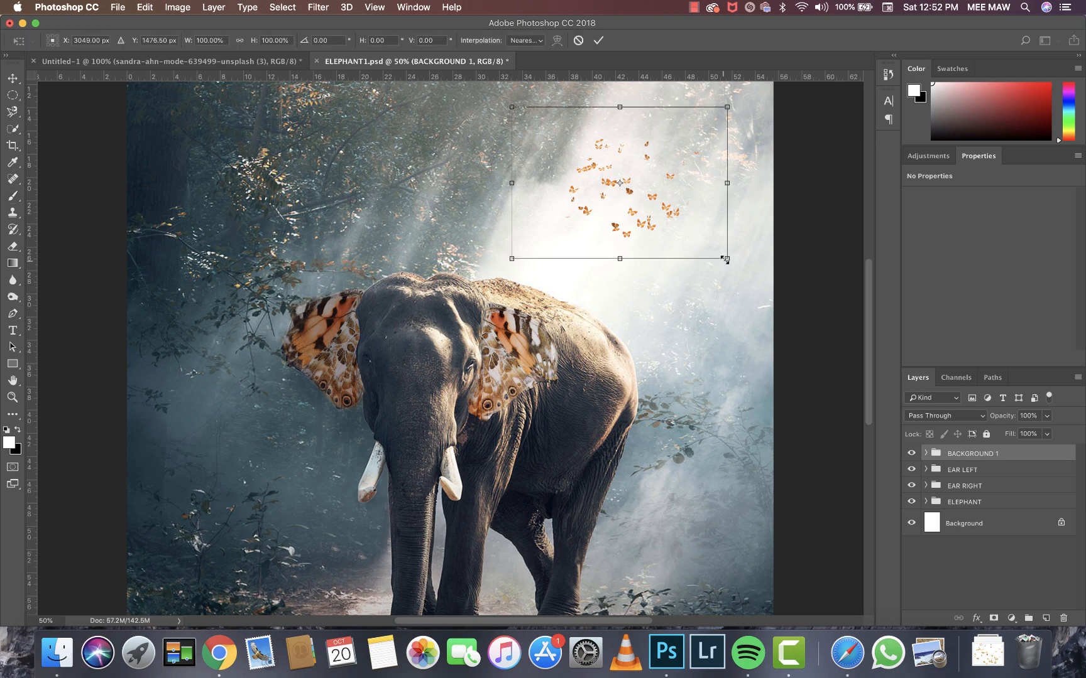
{"action": "left_click_drag", "start_coordinate": [725, 260], "coordinate": [698, 240]}
{"action": "left_click_drag", "start_coordinate": [642, 191], "coordinate": [671, 169]}
Step: Widen the lower edge of the BACKGROUND 1 butterfly group with a Perspective transform
{"action": "right_click", "coordinate": [670, 169]}
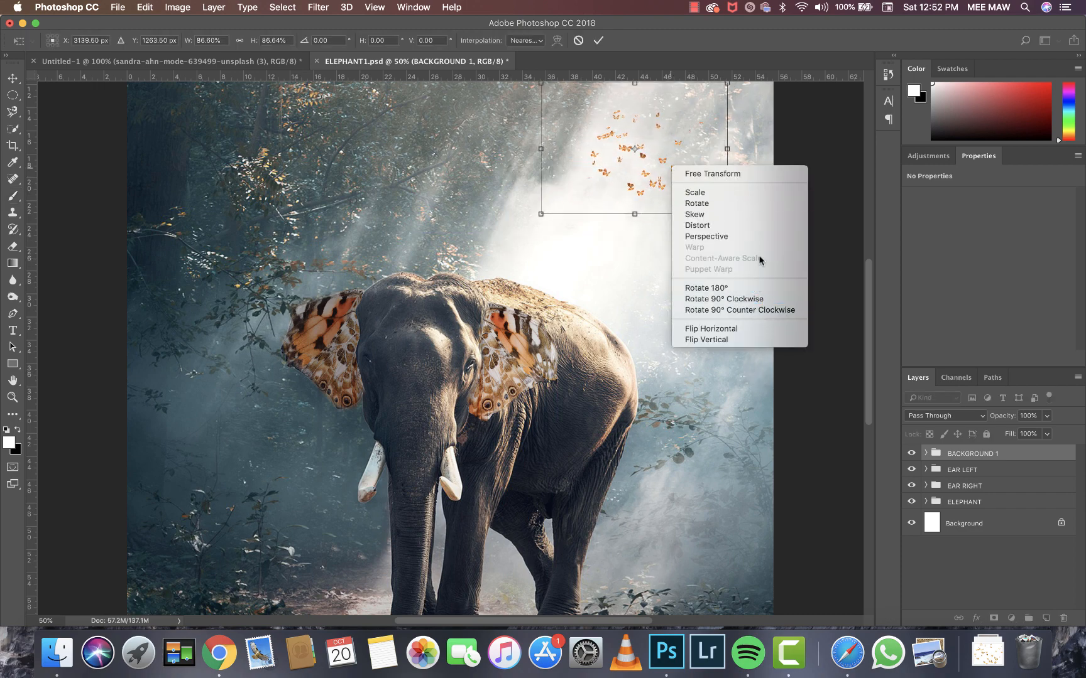
{"action": "left_click", "coordinate": [752, 233]}
{"action": "left_click_drag", "start_coordinate": [546, 214], "coordinate": [503, 232]}
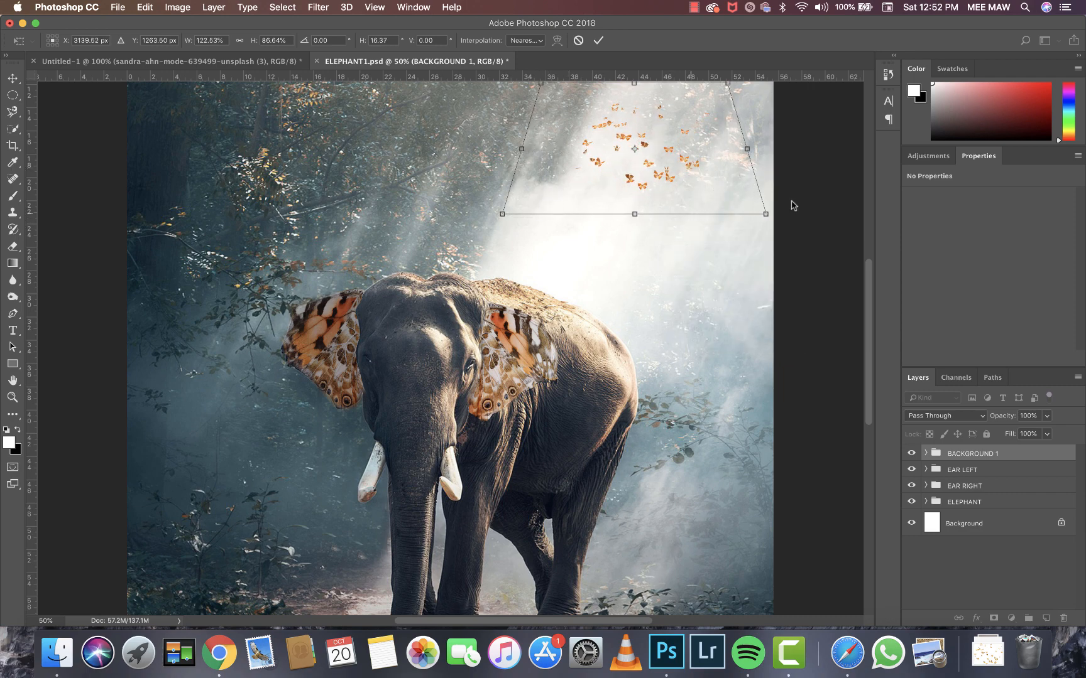
{"action": "mouse_move", "coordinate": [734, 164]}
{"action": "left_mouse_down"}
{"action": "mouse_move", "coordinate": [705, 164]}
{"action": "mouse_move", "coordinate": [736, 161]}
{"action": "mouse_move", "coordinate": [736, 141]}
{"action": "left_mouse_up"}
{"action": "key", "text": "Return"}
Step: Rotate the BACKGROUND 1 butterfly group by about -11.5° and shift it right within the light beam
{"action": "key", "text": "b"}
{"action": "key", "text": "super+t"}
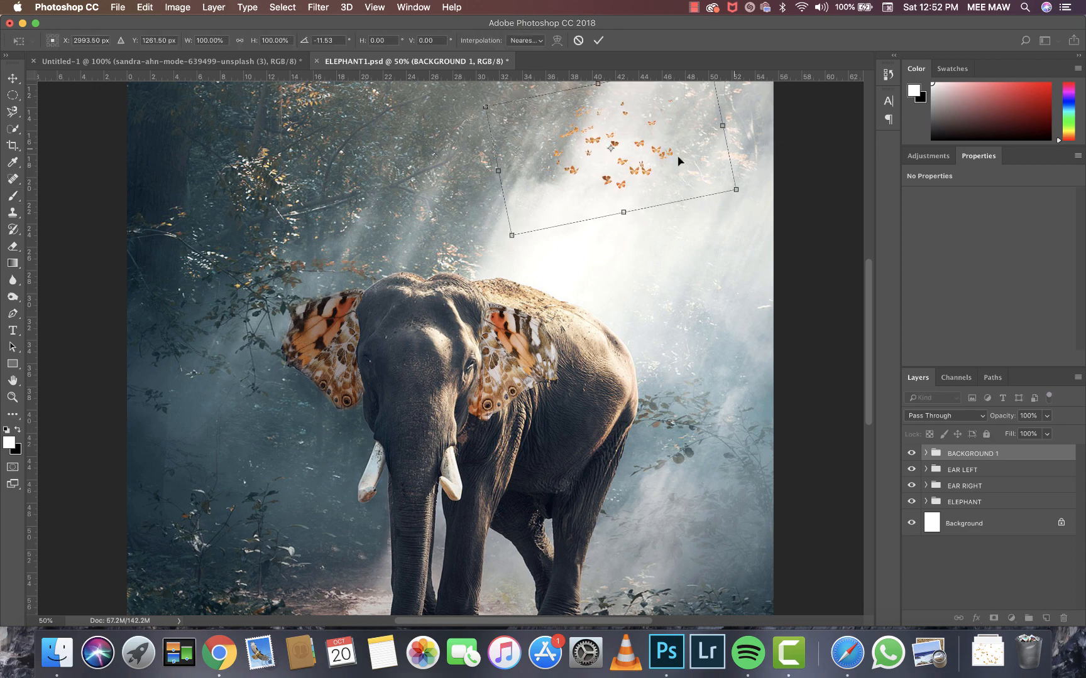
{"action": "left_click_drag", "start_coordinate": [545, 186], "coordinate": [570, 181]}
{"action": "key", "text": "Return"}
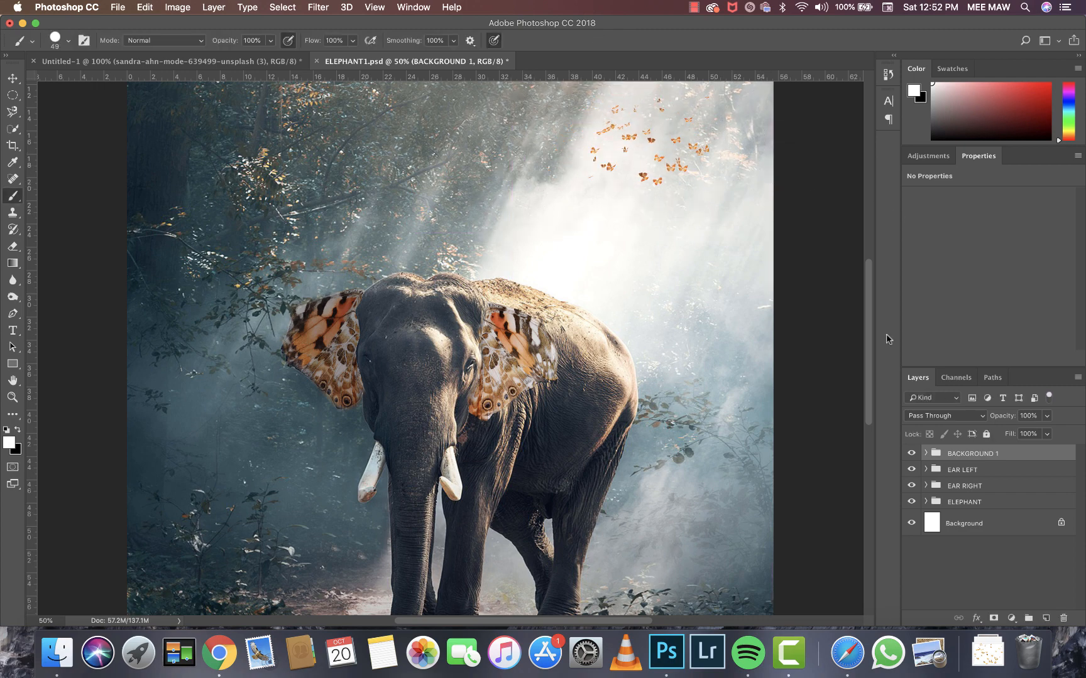
Step: Delete the old Soft Light layer in the BACKGROUND 1 group and add a new layer clipped to the flying butterflies
{"action": "left_click", "coordinate": [926, 453]}
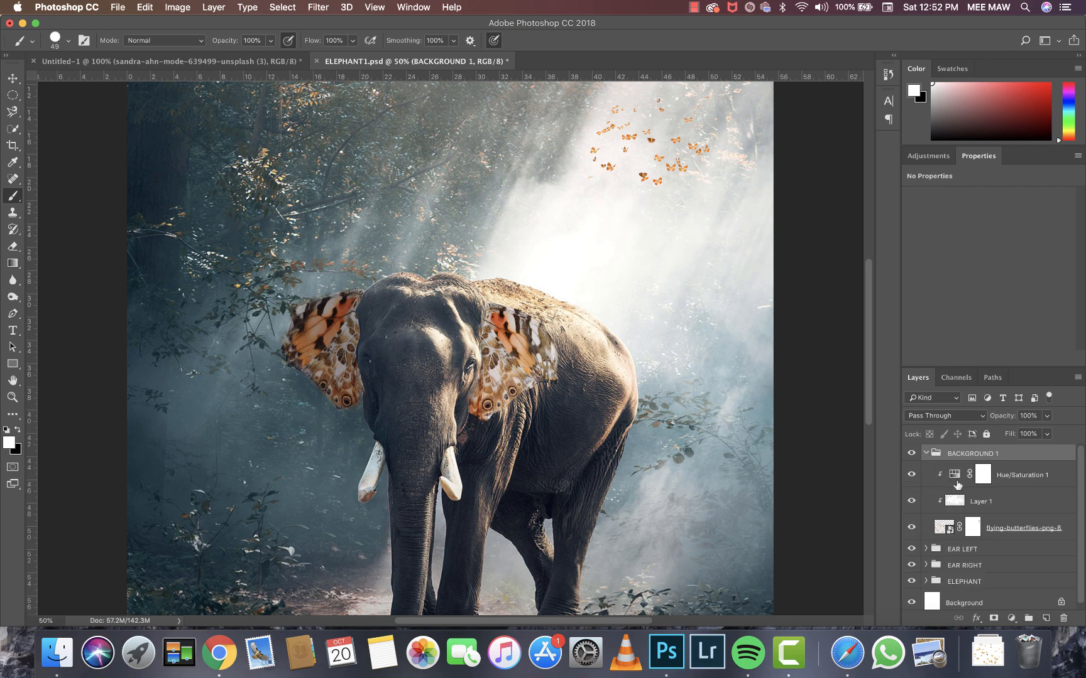
{"action": "left_click", "coordinate": [956, 502]}
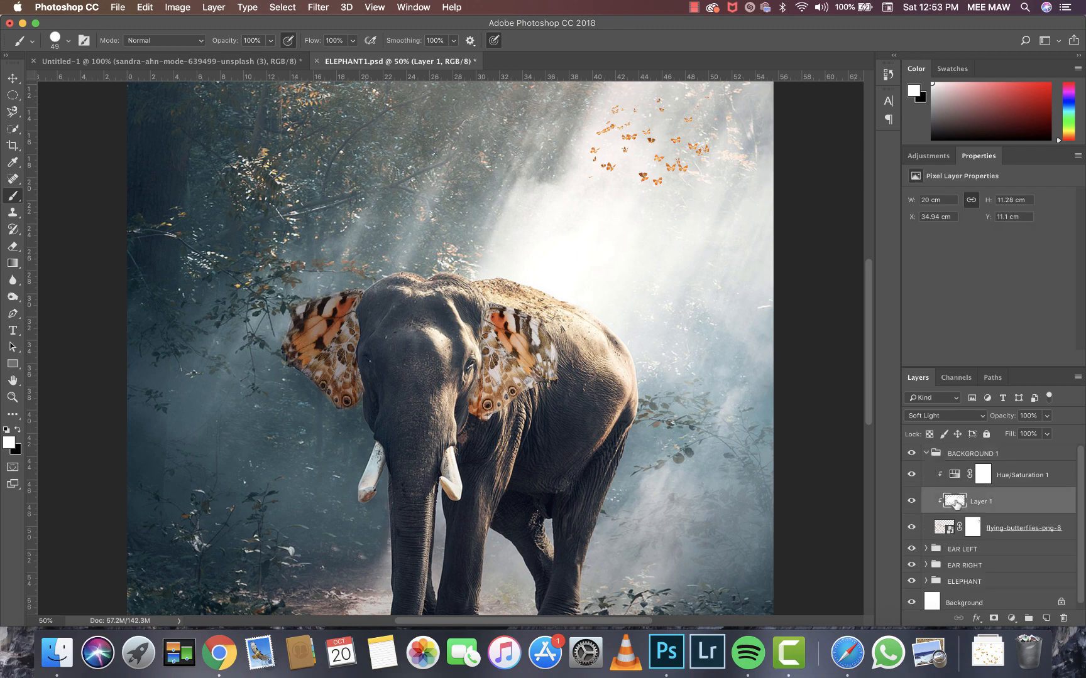
{"action": "key", "text": "Delete"}
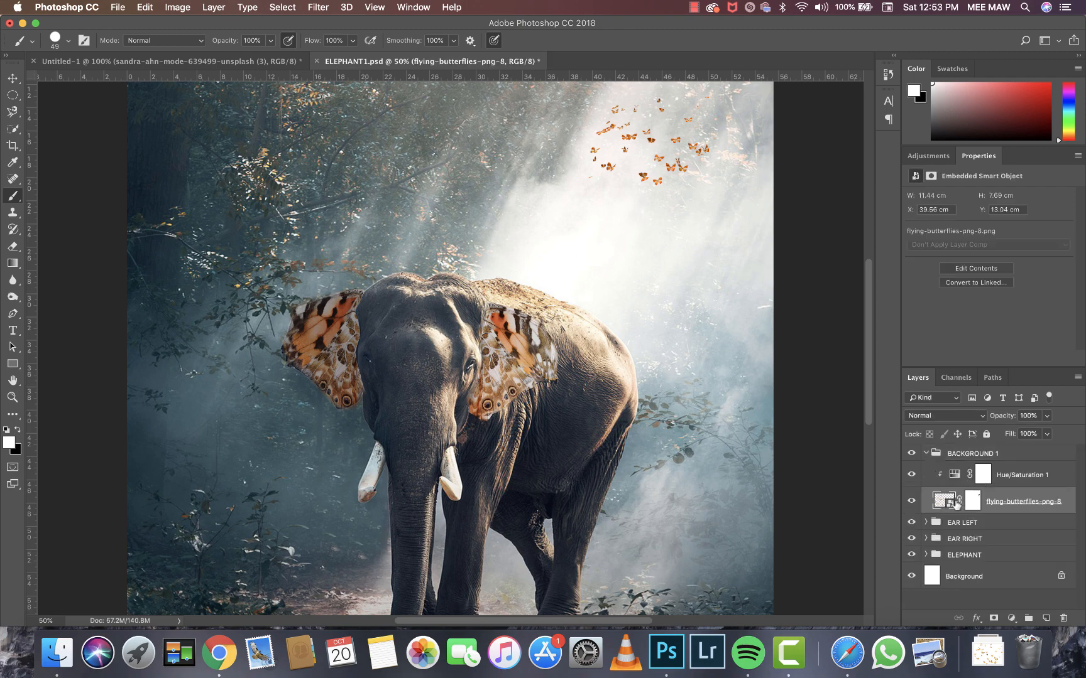
{"action": "left_click", "coordinate": [1046, 619]}
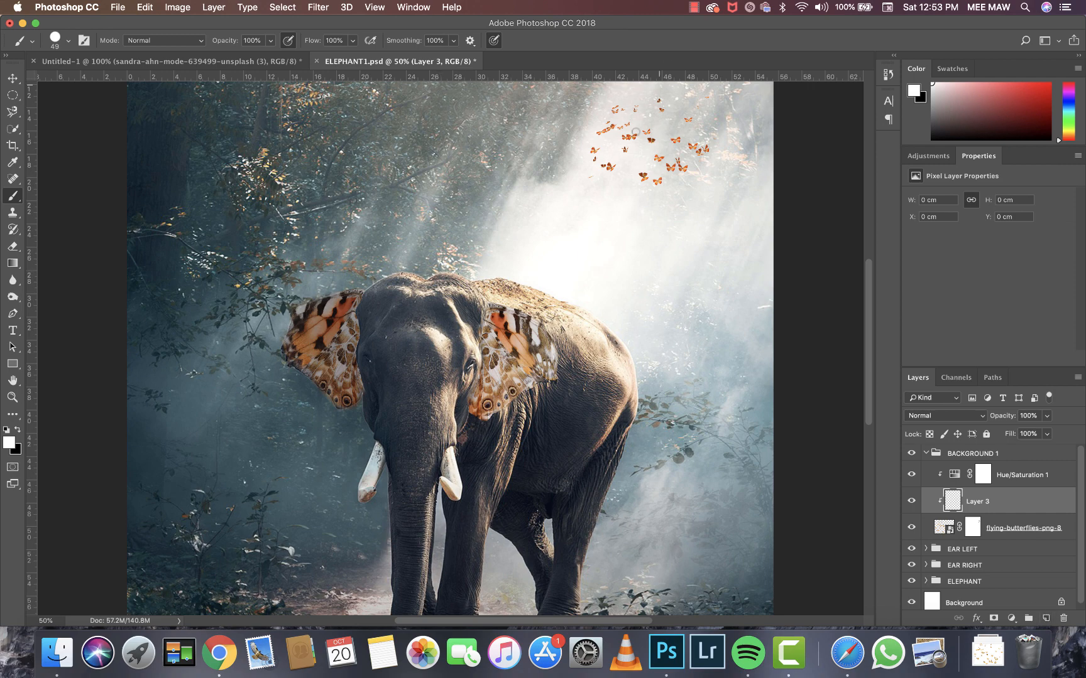
Step: Choose the recent 1808 px sampled brush and dab white over the butterflies on the new clipped layer, undoing the last dab
{"action": "right_click", "coordinate": [635, 167]}
{"action": "left_click", "coordinate": [678, 246]}
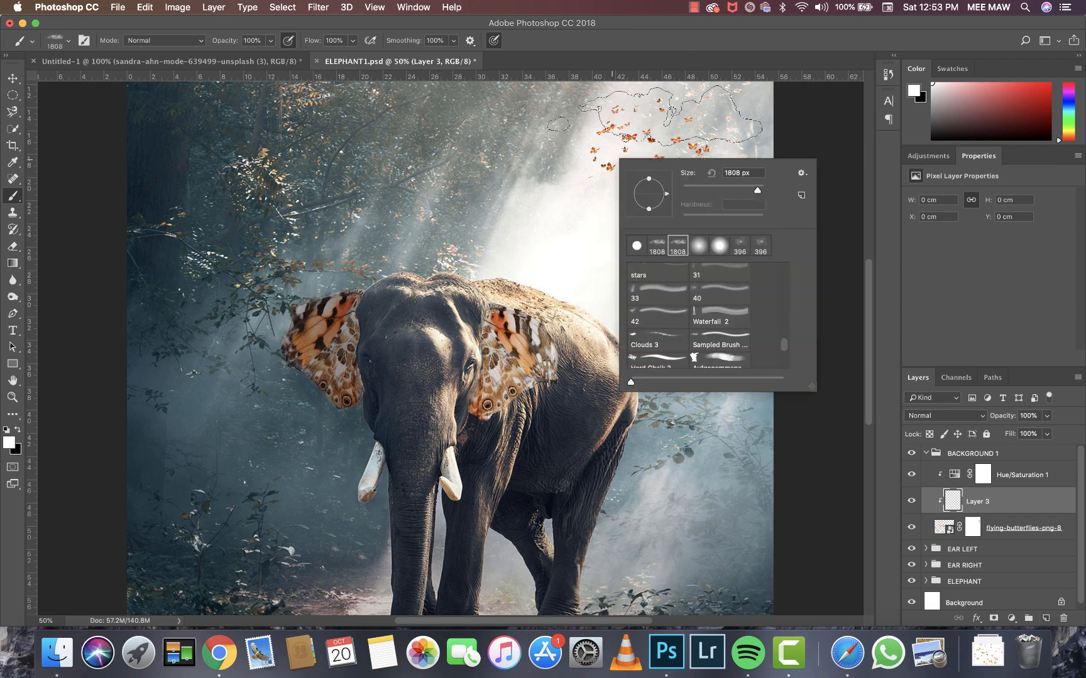
{"action": "left_click", "coordinate": [734, 118]}
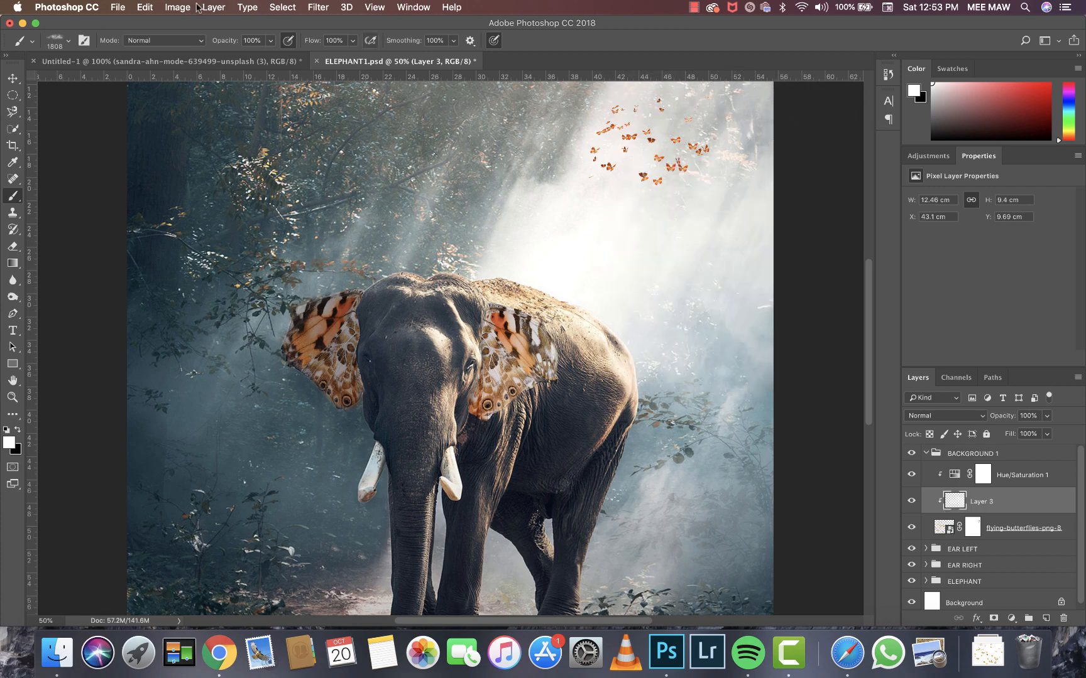
{"action": "left_click", "coordinate": [627, 138]}
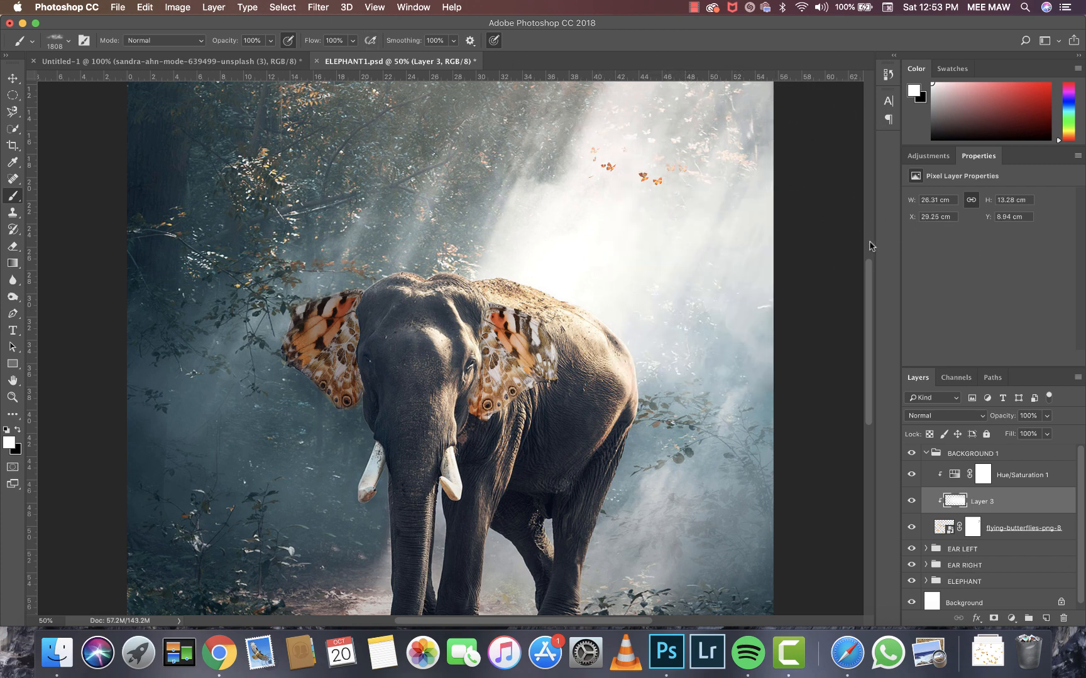
{"action": "key", "text": "super+z"}
Step: Set the new clipped layer's blend mode to Soft Light and dab white over the flying butterflies
{"action": "left_click", "coordinate": [945, 416]}
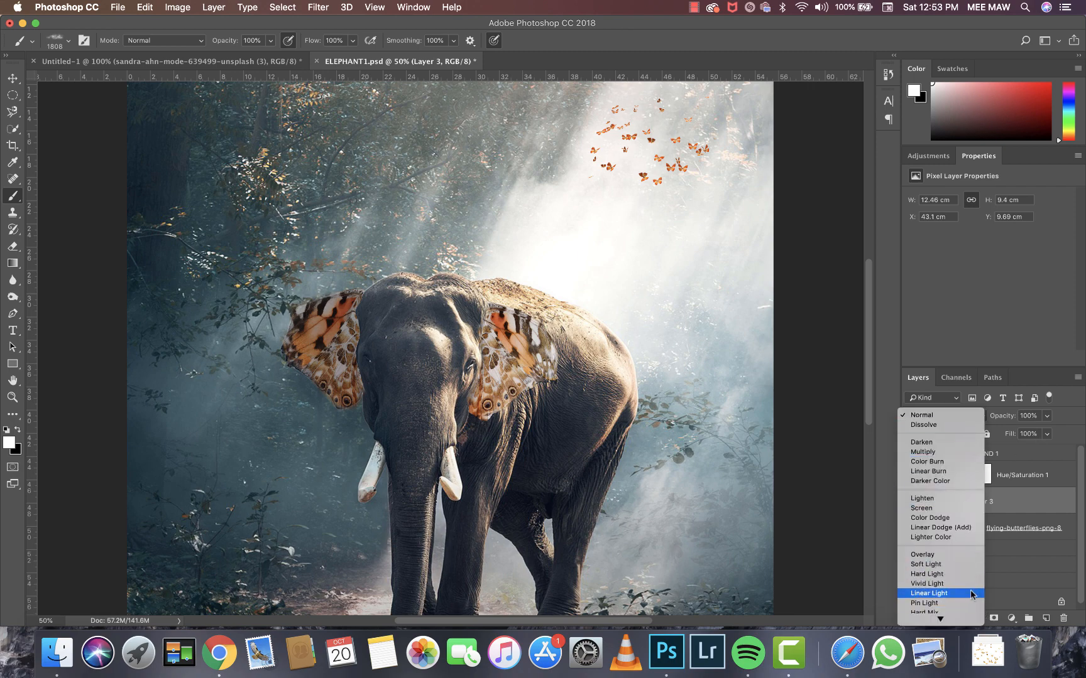
{"action": "left_click", "coordinate": [963, 567]}
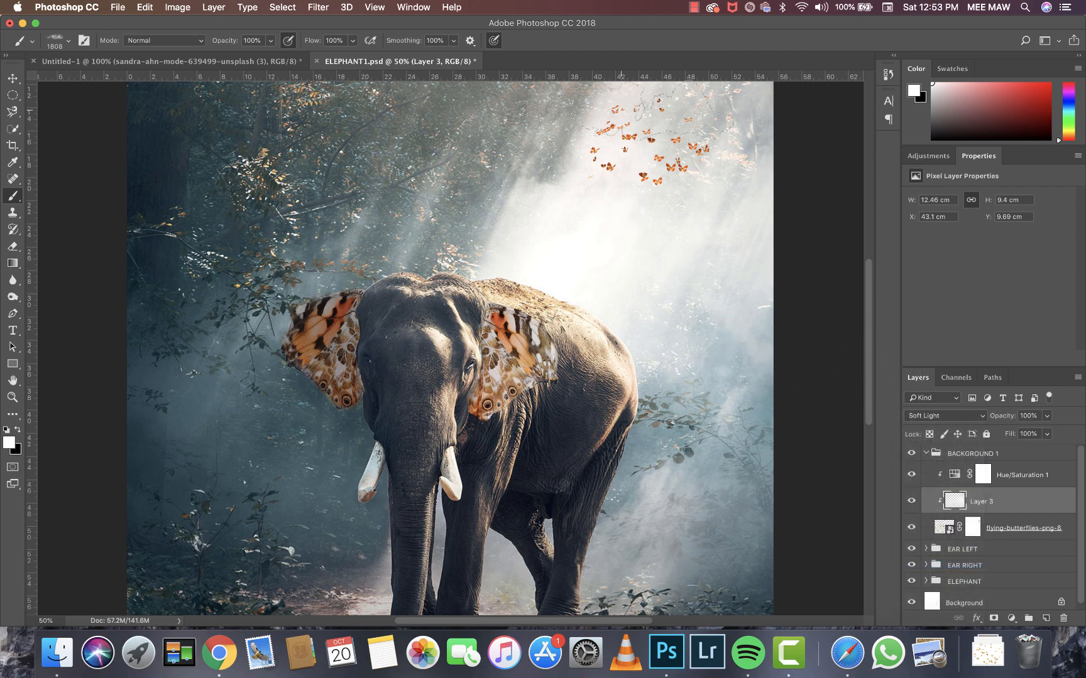
{"action": "left_click", "coordinate": [643, 136]}
{"action": "left_click", "coordinate": [704, 183]}
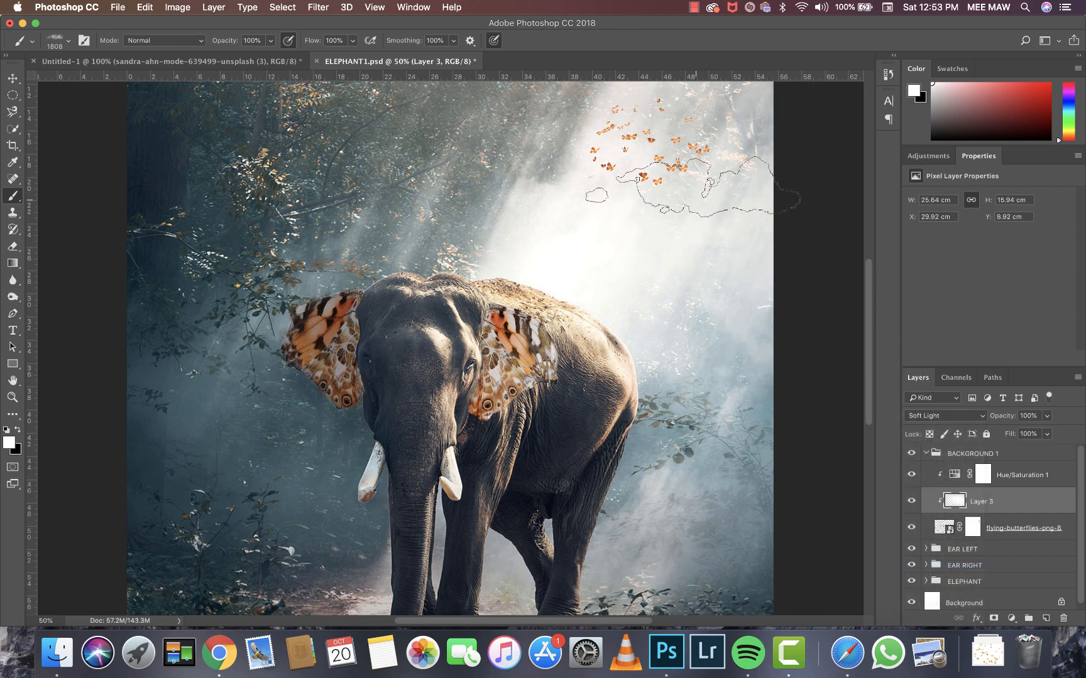
{"action": "left_click", "coordinate": [667, 222]}
{"action": "key", "text": "F11"}
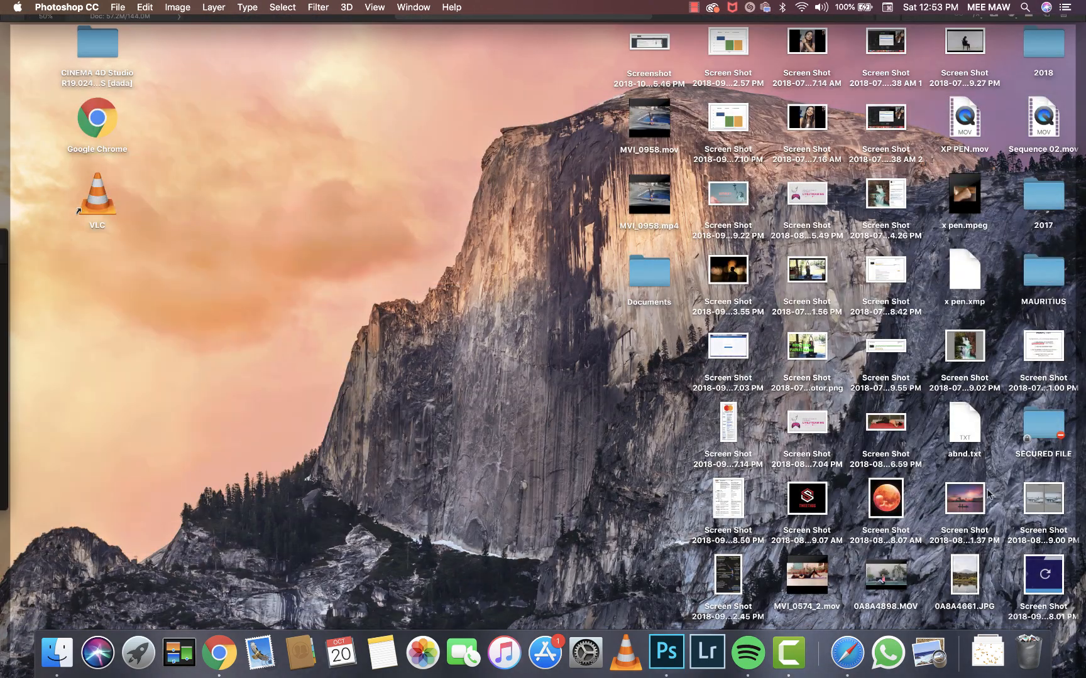
{"action": "key", "text": "F11"}
{"action": "key", "text": "F11"}
{"action": "key", "text": "F11"}
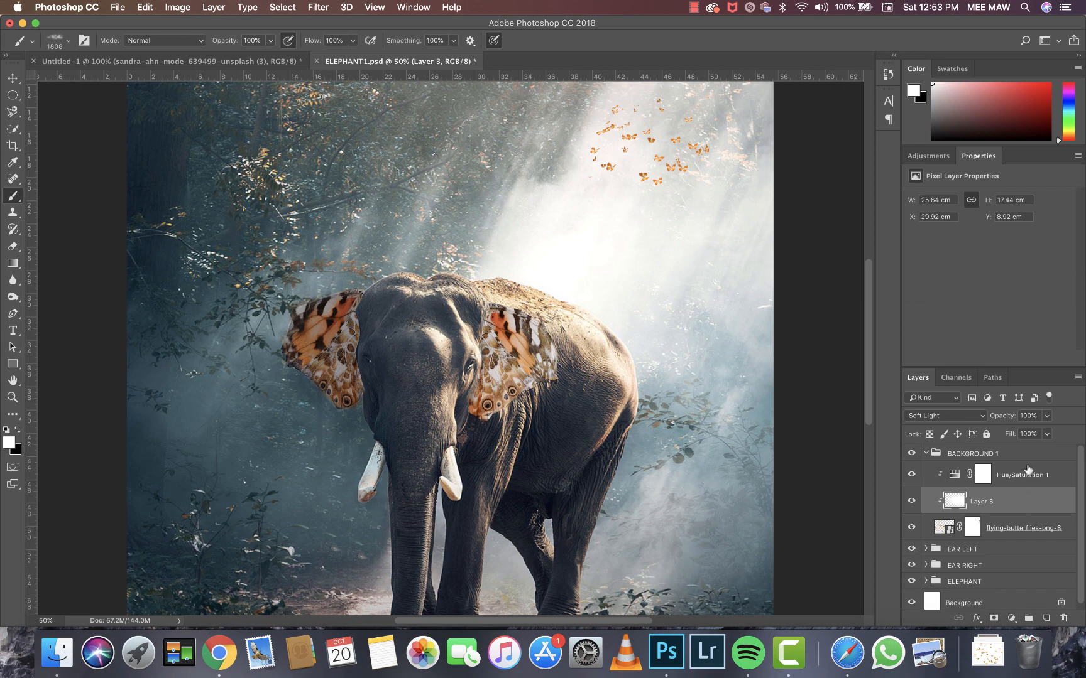
Step: Reduce the Fill of the clipped Soft Light layer and set the flying-butterflies layer's Fill to 54%
{"action": "left_click", "coordinate": [1047, 434]}
{"action": "left_click_drag", "start_coordinate": [1049, 449], "coordinate": [1036, 451]}
{"action": "left_click", "coordinate": [944, 530]}
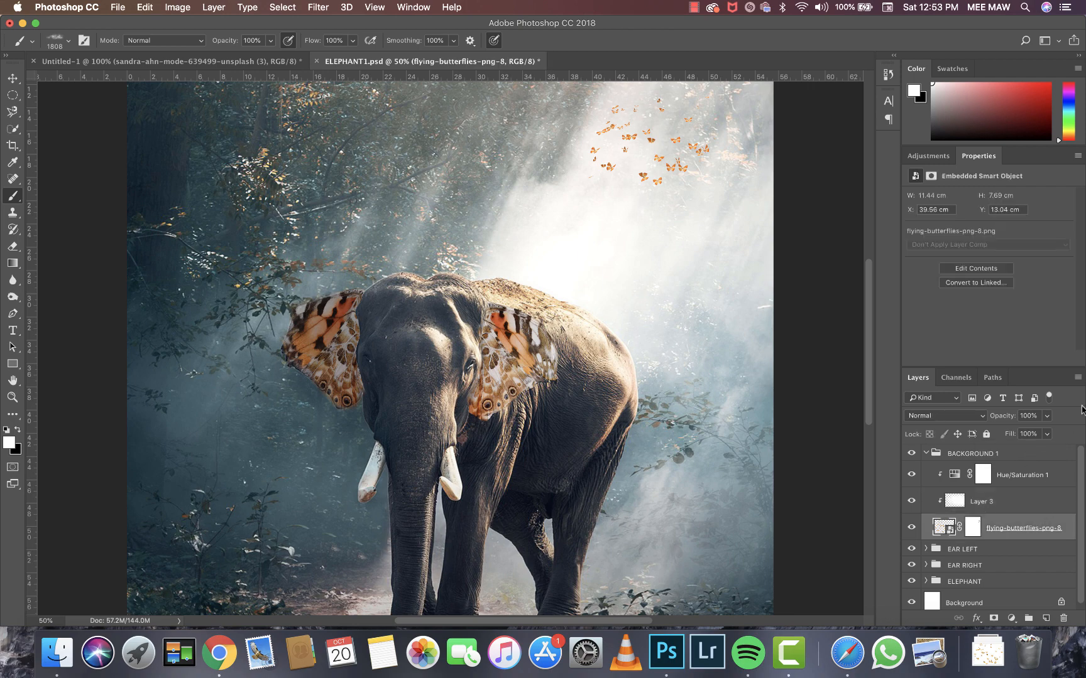
{"action": "left_click", "coordinate": [1048, 435]}
{"action": "left_click_drag", "start_coordinate": [1049, 449], "coordinate": [1028, 450]}
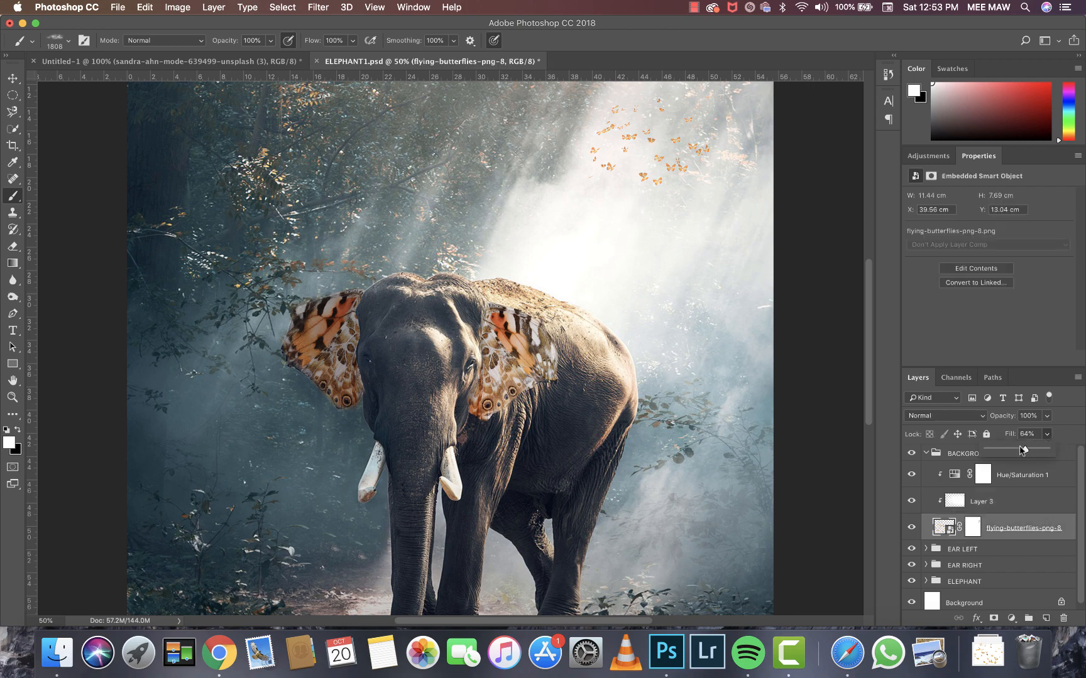
{"action": "key", "text": "super+minus"}
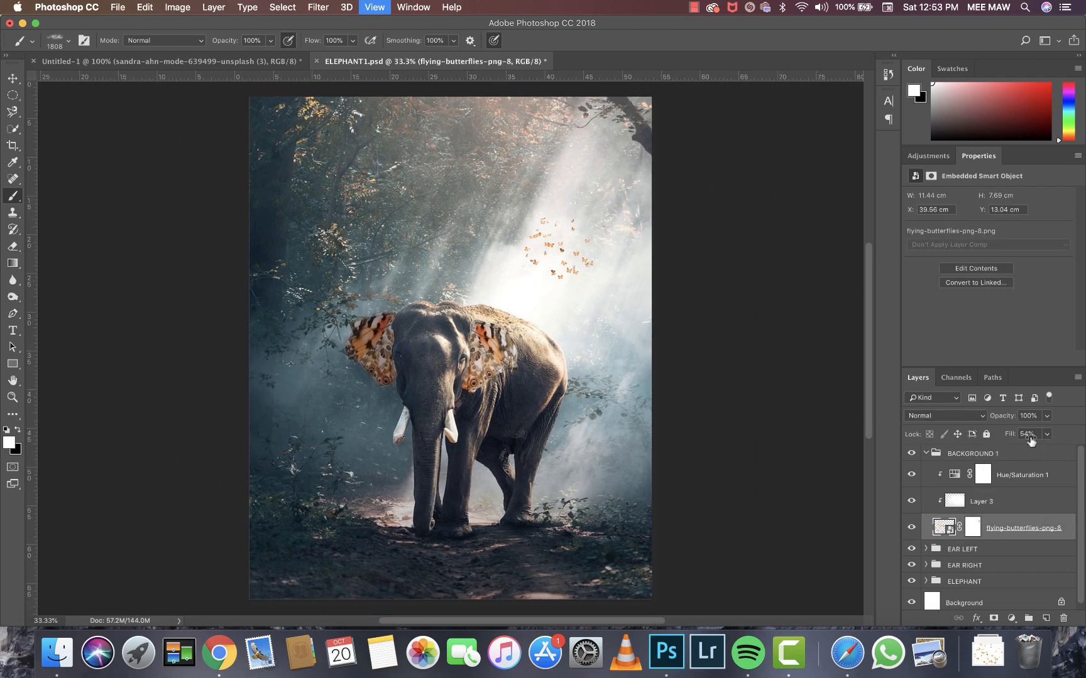
{"action": "key", "text": "super+plus"}
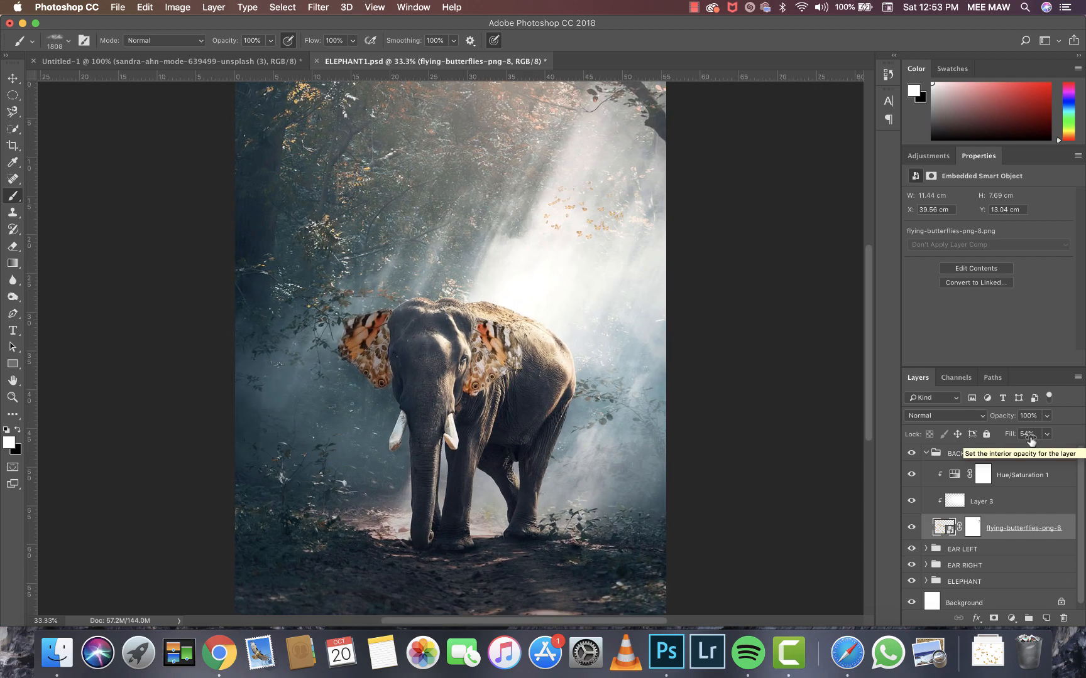
Step: Expand the EAR LEFT group, check the butterfly-wing layer by toggling its visibility, and select its layer mask
{"action": "key", "text": "super+plus"}
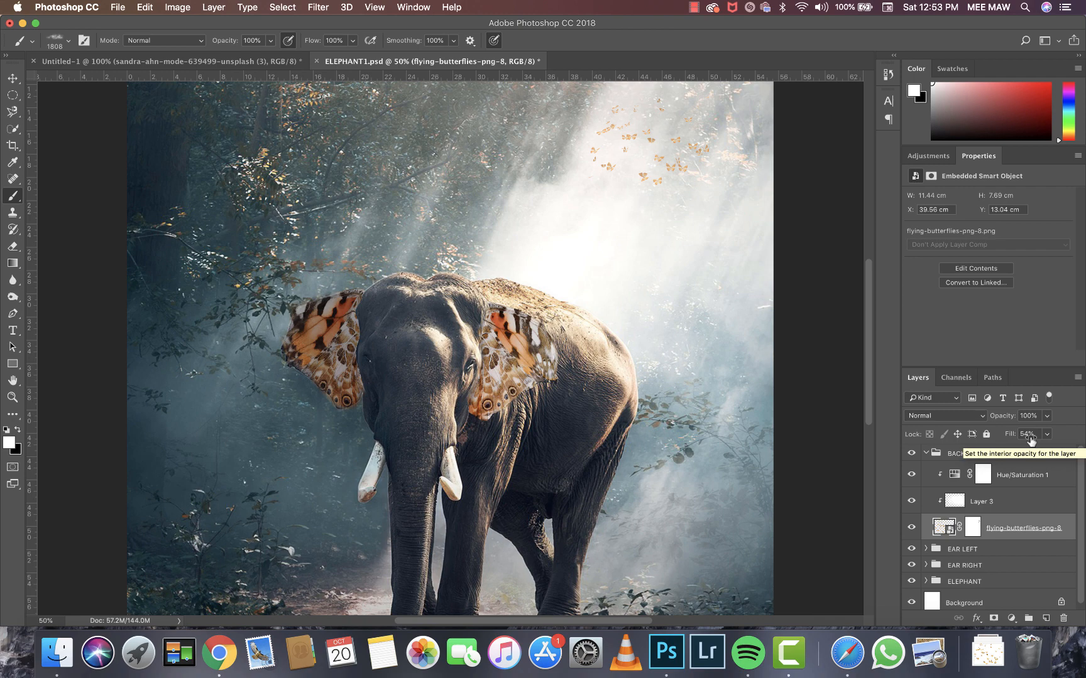
{"action": "key", "text": "super+plus"}
{"action": "key", "text": "super+plus"}
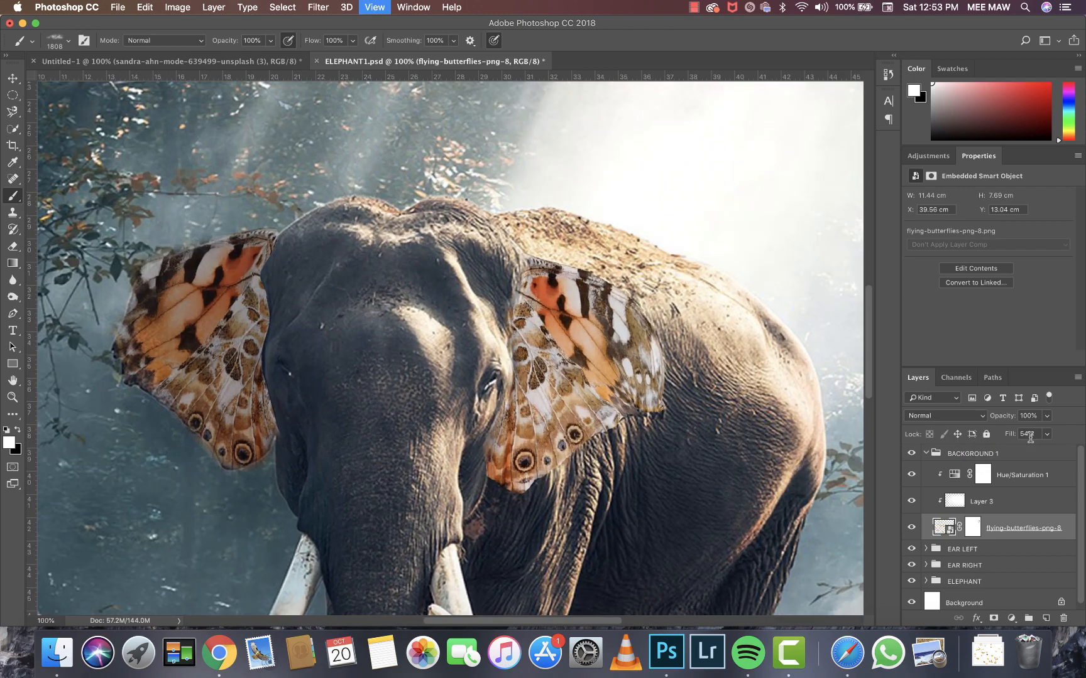
{"action": "scroll", "coordinate": [727, 450], "scroll_direction": "left", "scroll_amount": 8}
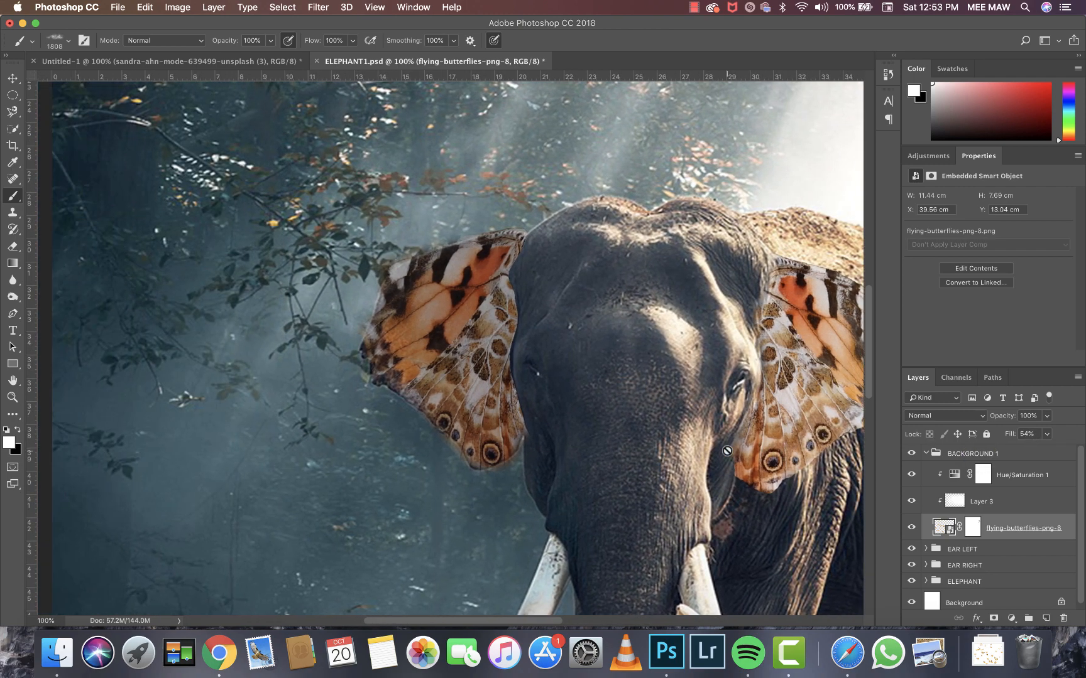
{"action": "key", "text": "super+plus"}
{"action": "scroll", "coordinate": [727, 450], "scroll_direction": "left", "scroll_amount": 1}
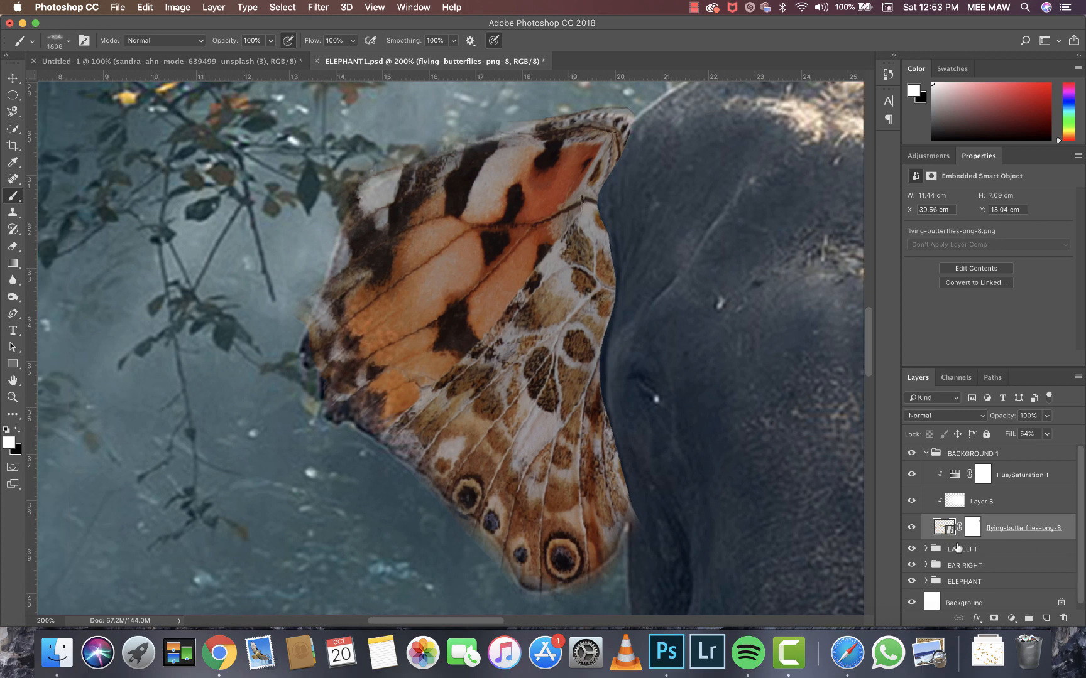
{"action": "left_click", "coordinate": [926, 455]}
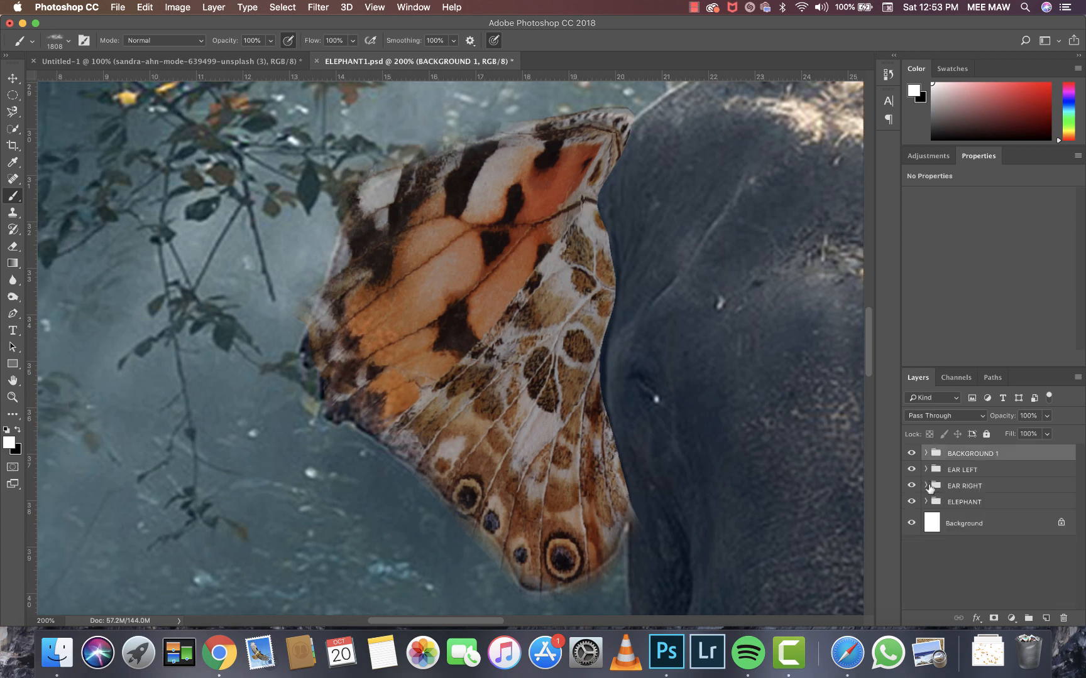
{"action": "left_click", "coordinate": [925, 470]}
{"action": "double_click", "coordinate": [912, 516]}
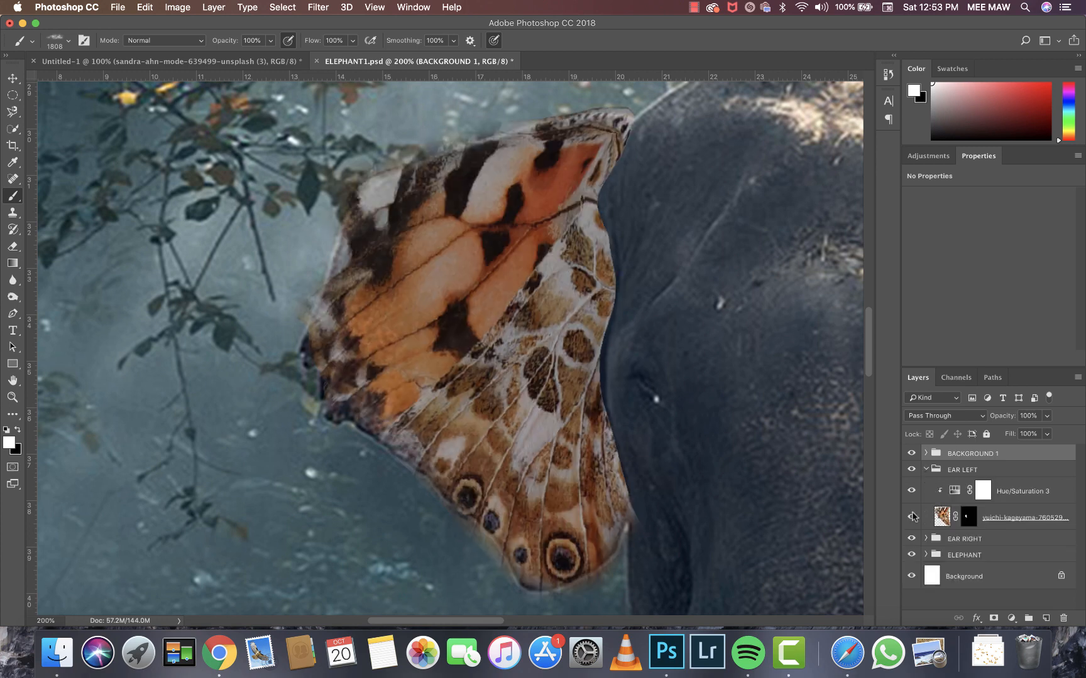
{"action": "left_click", "coordinate": [912, 516]}
{"action": "left_click", "coordinate": [911, 516]}
{"action": "left_click", "coordinate": [969, 517]}
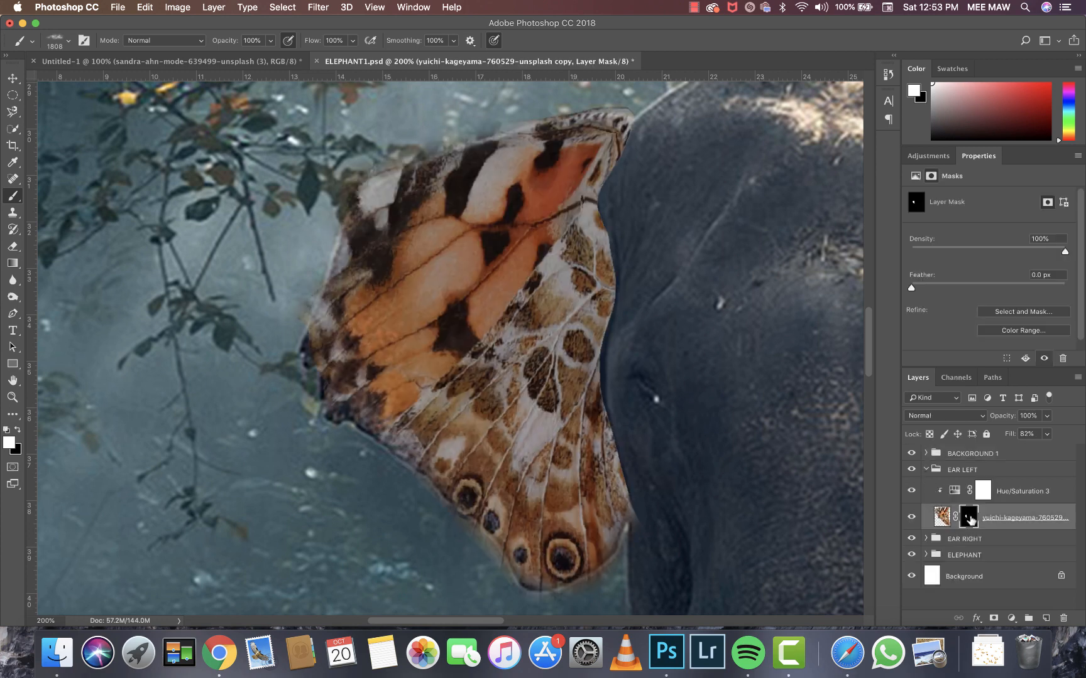
Step: Show the wing's layer mask as a red overlay and choose the soft round brush at 194 px with 0% hardness
{"action": "key", "text": "backslash"}
{"action": "key", "text": "x"}
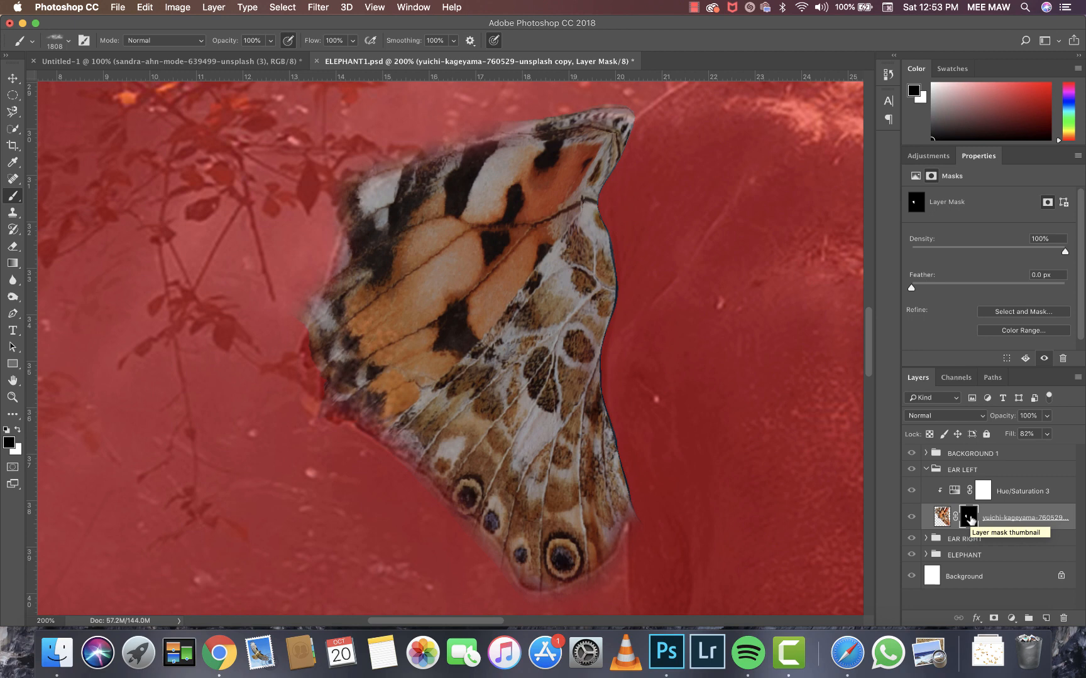
{"action": "right_click", "coordinate": [325, 264]}
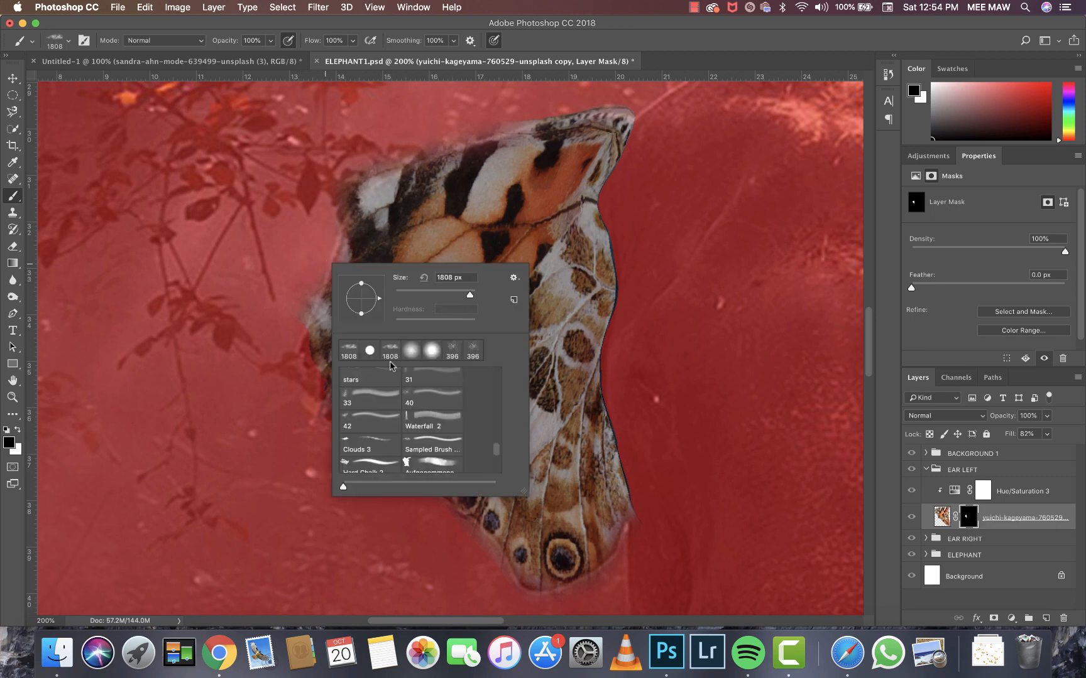
{"action": "left_click", "coordinate": [370, 351]}
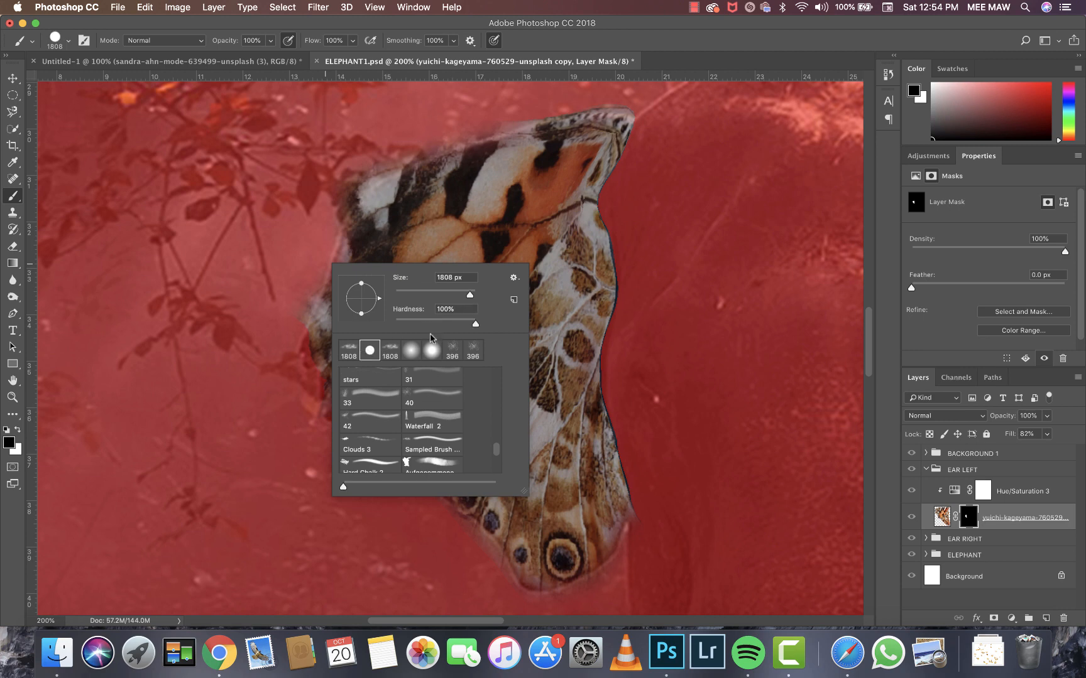
{"action": "left_click", "coordinate": [410, 350]}
{"action": "left_click_drag", "start_coordinate": [434, 295], "coordinate": [454, 295]}
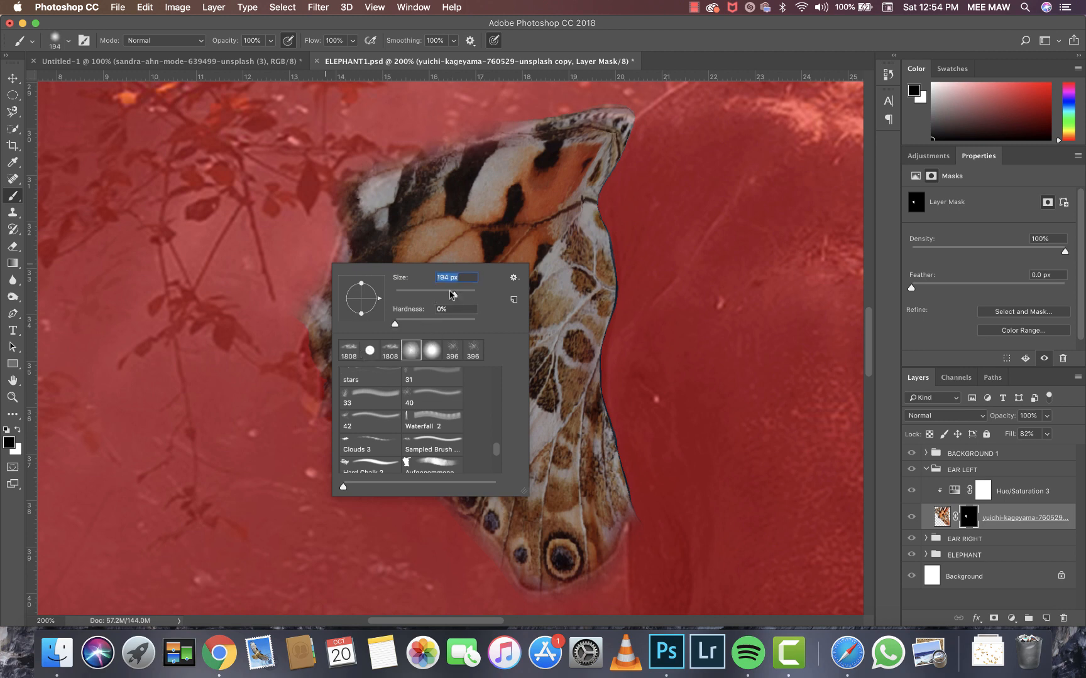
Step: Try painting white on the mask around the wing's outer edge, and undo the stroke
{"action": "left_click", "coordinate": [372, 185]}
{"action": "key", "text": "x"}
{"action": "mouse_move", "coordinate": [299, 271]}
{"action": "left_mouse_down"}
{"action": "mouse_move", "coordinate": [462, 120]}
{"action": "mouse_move", "coordinate": [650, 105]}
{"action": "left_mouse_up"}
{"action": "mouse_move", "coordinate": [497, 150]}
{"action": "left_mouse_down"}
{"action": "mouse_move", "coordinate": [256, 265]}
{"action": "mouse_move", "coordinate": [380, 468]}
{"action": "mouse_move", "coordinate": [553, 616]}
{"action": "mouse_move", "coordinate": [609, 593]}
{"action": "mouse_move", "coordinate": [613, 489]}
{"action": "left_mouse_up"}
{"action": "scroll", "coordinate": [616, 468], "scroll_direction": "down", "scroll_amount": 2}
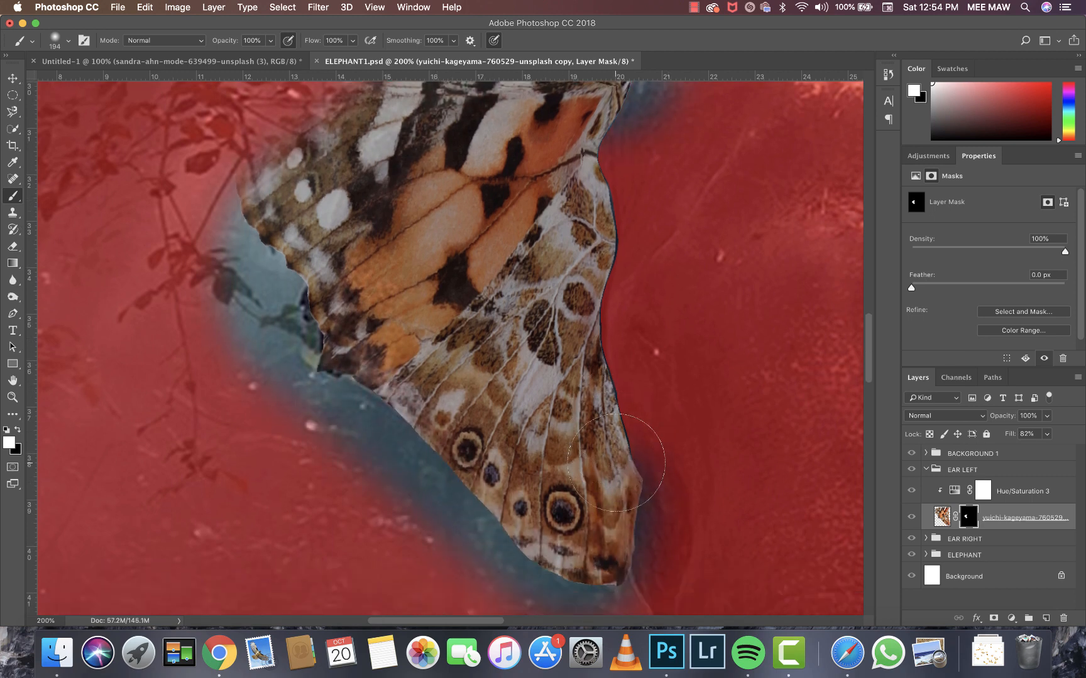
{"action": "key", "text": "super+z"}
Step: Touch up the left wing's mask along its outer edge with the soft brush, and return to the normal image view
{"action": "mouse_move", "coordinate": [349, 269]}
{"action": "left_mouse_down"}
{"action": "mouse_move", "coordinate": [327, 290]}
{"action": "mouse_move", "coordinate": [352, 200]}
{"action": "left_mouse_up"}
{"action": "scroll", "coordinate": [379, 169], "scroll_direction": "up", "scroll_amount": 3}
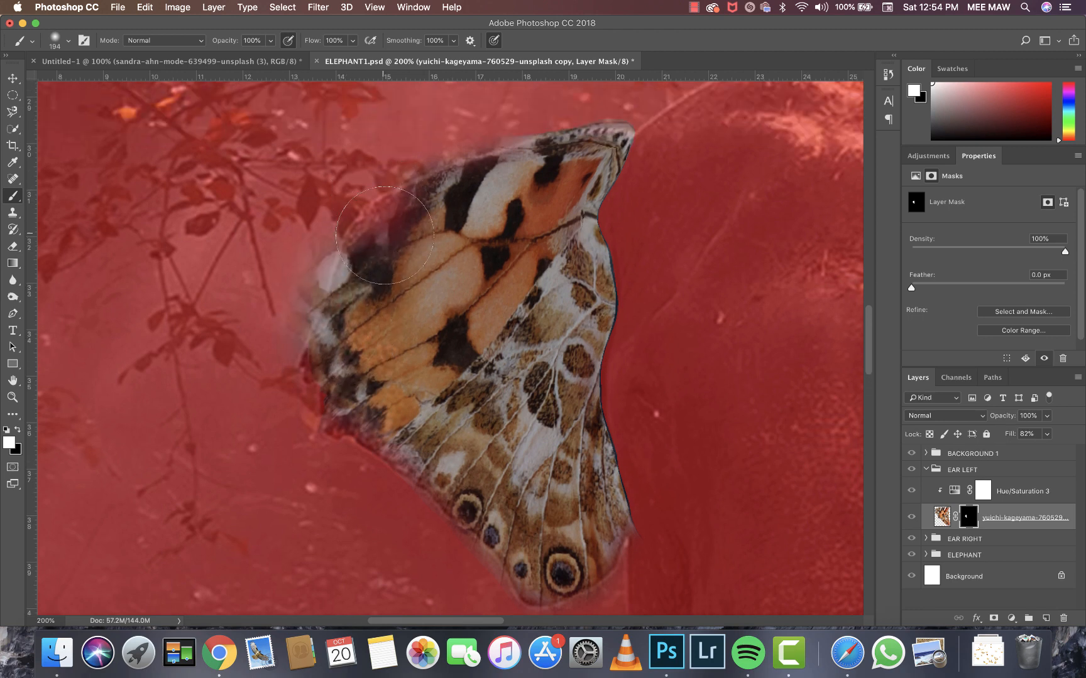
{"action": "mouse_move", "coordinate": [382, 237]}
{"action": "left_mouse_down"}
{"action": "mouse_move", "coordinate": [389, 217]}
{"action": "mouse_move", "coordinate": [416, 203]}
{"action": "left_mouse_up"}
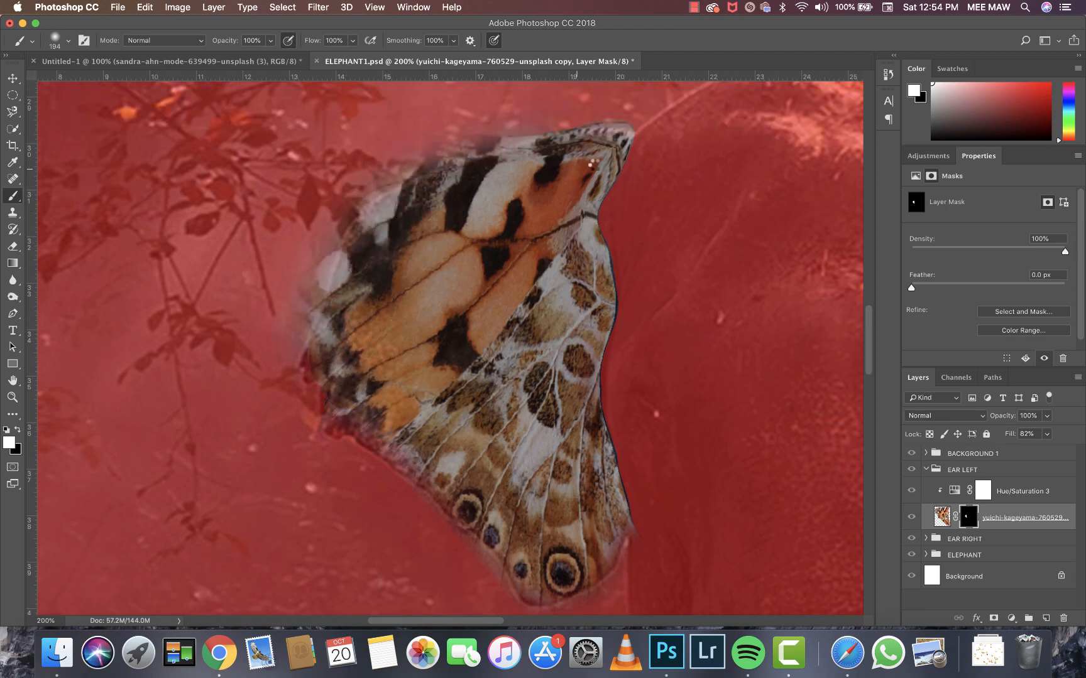
{"action": "scroll", "coordinate": [450, 339], "scroll_direction": "down", "scroll_amount": 5}
{"action": "mouse_move", "coordinate": [450, 338]}
{"action": "left_mouse_down"}
{"action": "mouse_move", "coordinate": [322, 267]}
{"action": "mouse_move", "coordinate": [518, 417]}
{"action": "mouse_move", "coordinate": [541, 474]}
{"action": "mouse_move", "coordinate": [581, 468]}
{"action": "mouse_move", "coordinate": [573, 475]}
{"action": "mouse_move", "coordinate": [629, 419]}
{"action": "mouse_move", "coordinate": [601, 487]}
{"action": "mouse_move", "coordinate": [590, 493]}
{"action": "mouse_move", "coordinate": [570, 474]}
{"action": "mouse_move", "coordinate": [575, 449]}
{"action": "left_mouse_up"}
{"action": "scroll", "coordinate": [575, 448], "scroll_direction": "up", "scroll_amount": 3}
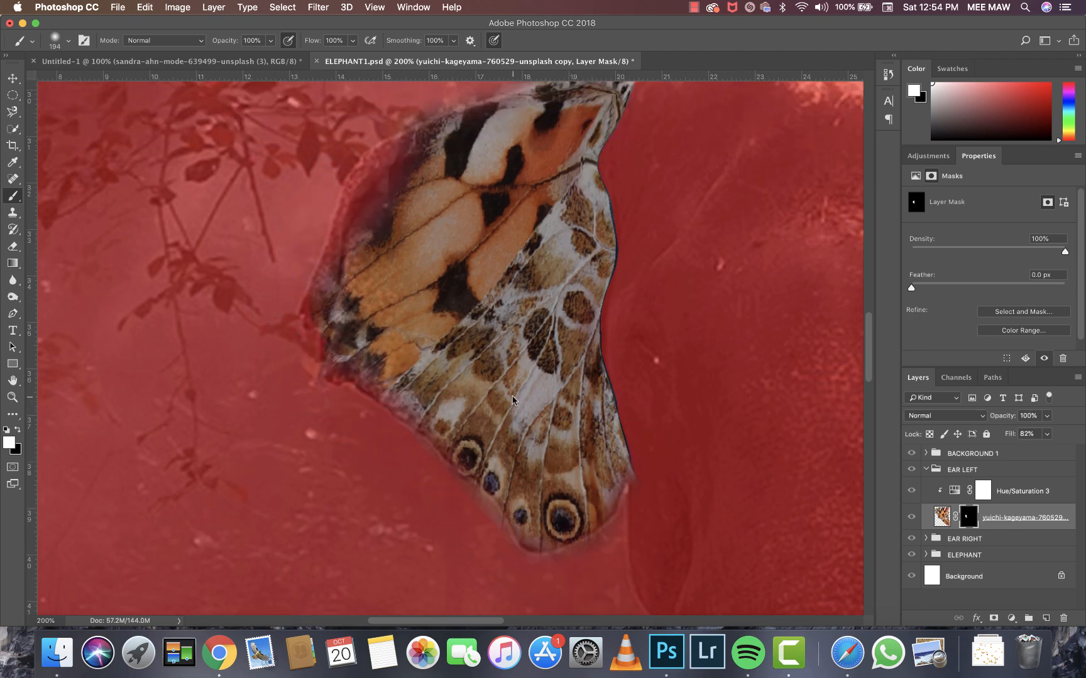
{"action": "scroll", "coordinate": [512, 400], "scroll_direction": "up", "scroll_amount": 8}
{"action": "key", "text": "super+2"}
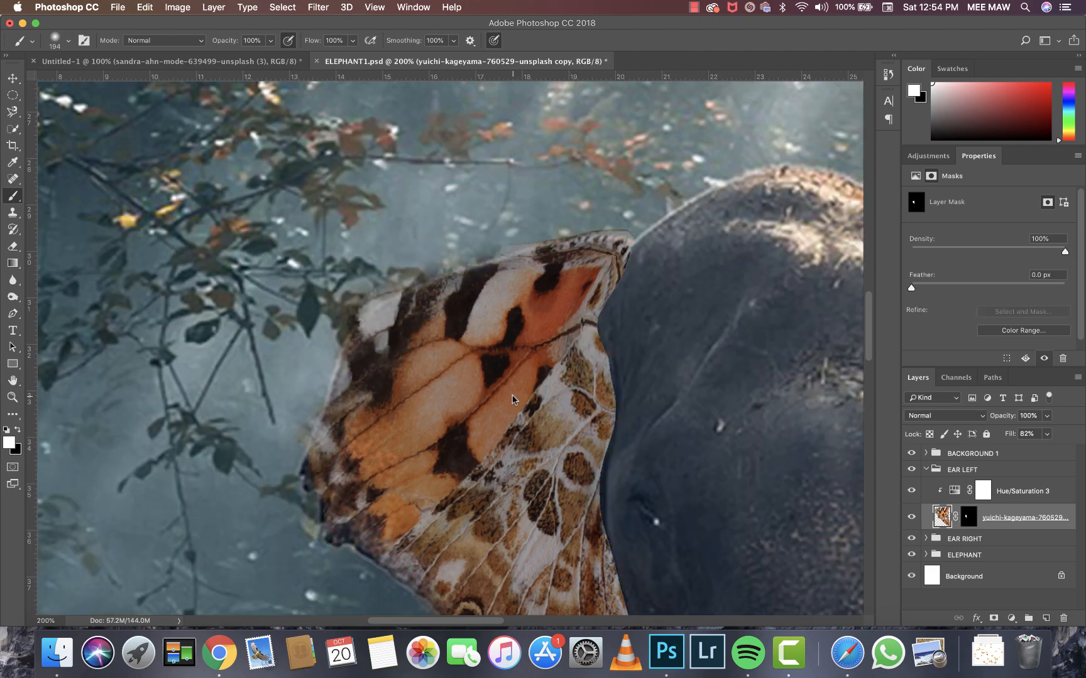
Step: Examine how the left wing's masked edges blend with the elephant and forest at different magnifications
{"action": "key", "text": "super+minus"}
{"action": "key", "text": "super+minus"}
{"action": "key", "text": "super+minus"}
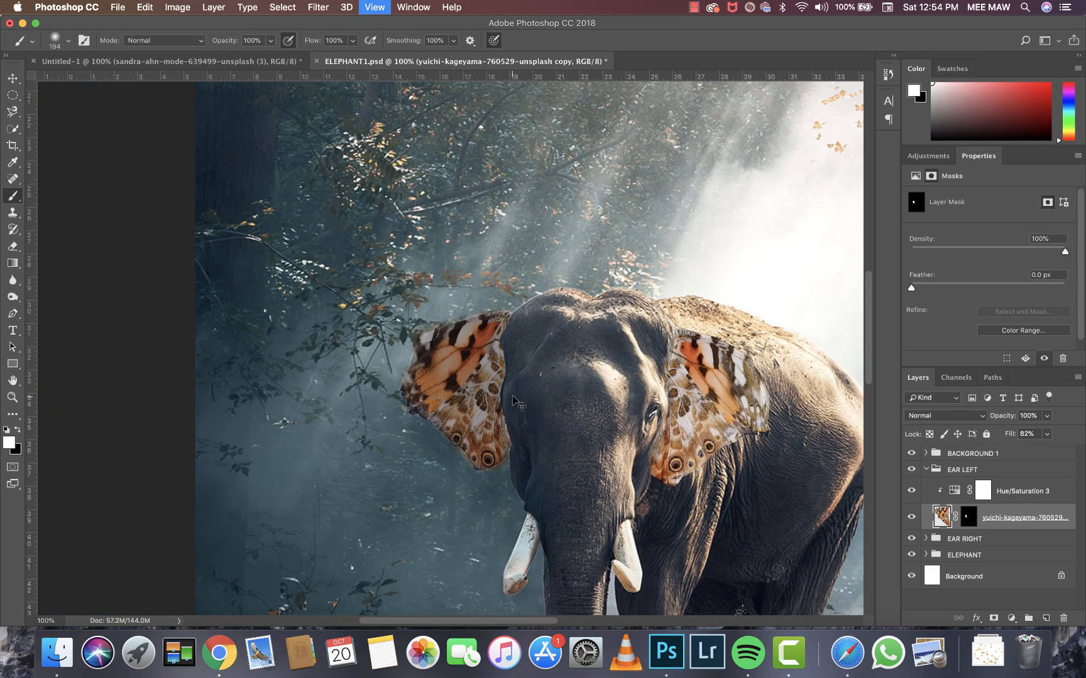
{"action": "key", "text": "super+minus"}
{"action": "key", "text": "super+plus"}
{"action": "key", "text": "super+plus"}
{"action": "key", "text": "super+plus"}
{"action": "key", "text": "super+plus"}
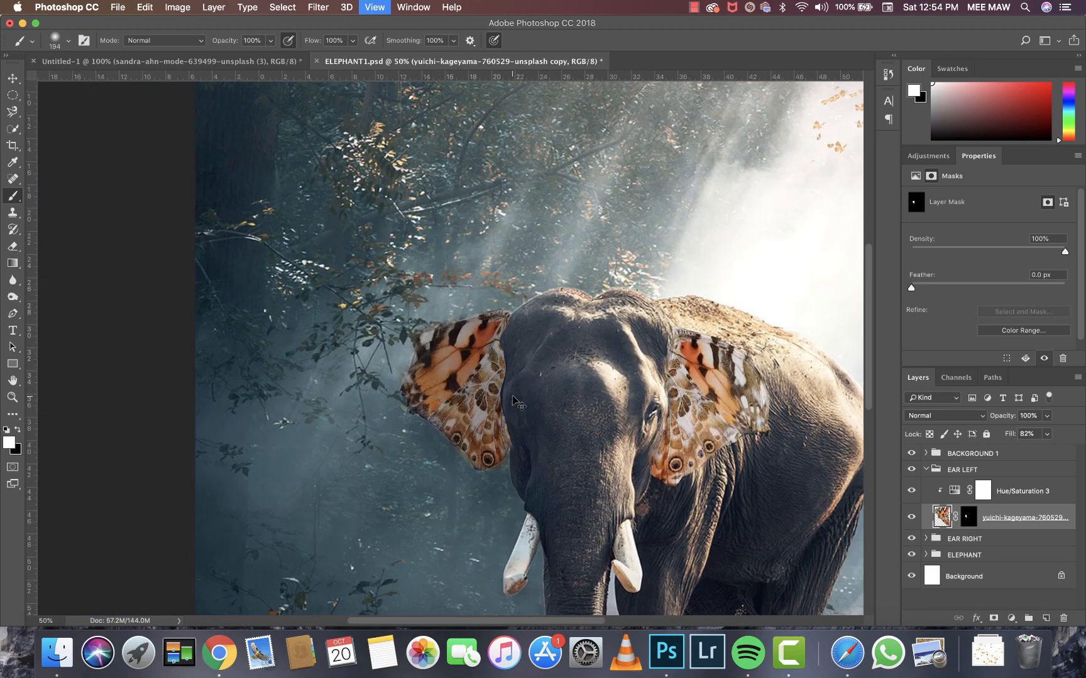
{"action": "key", "text": "super+minus"}
{"action": "key", "text": "super+minus"}
{"action": "key", "text": "super+minus"}
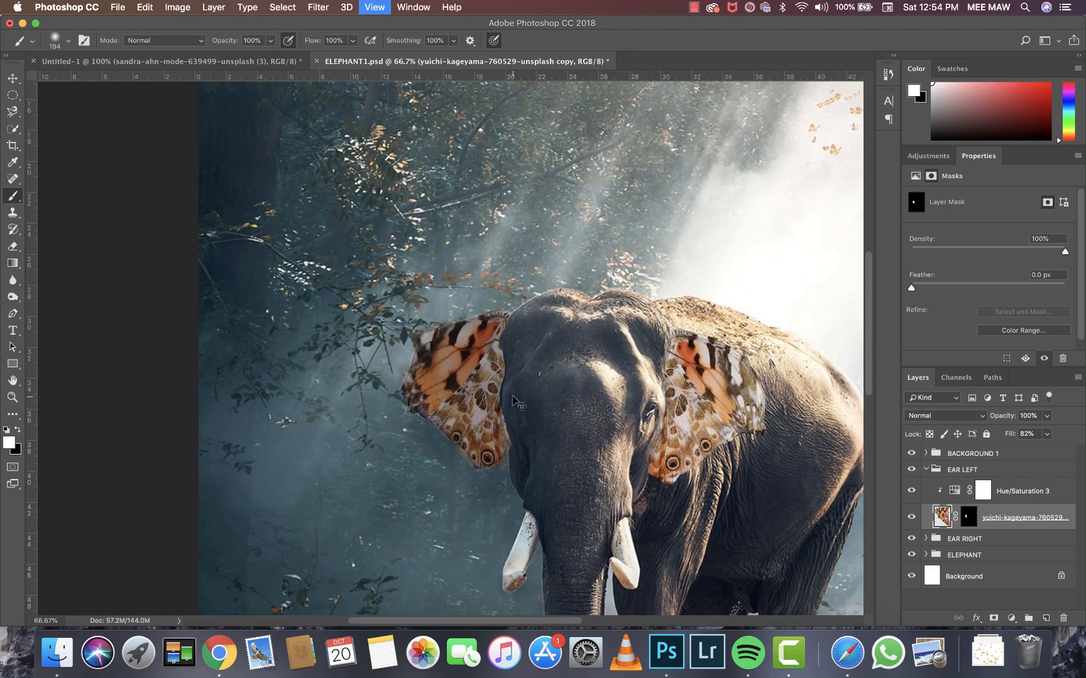
{"action": "key", "text": "super+plus"}
{"action": "key", "text": "super+plus"}
{"action": "key", "text": "super+plus"}
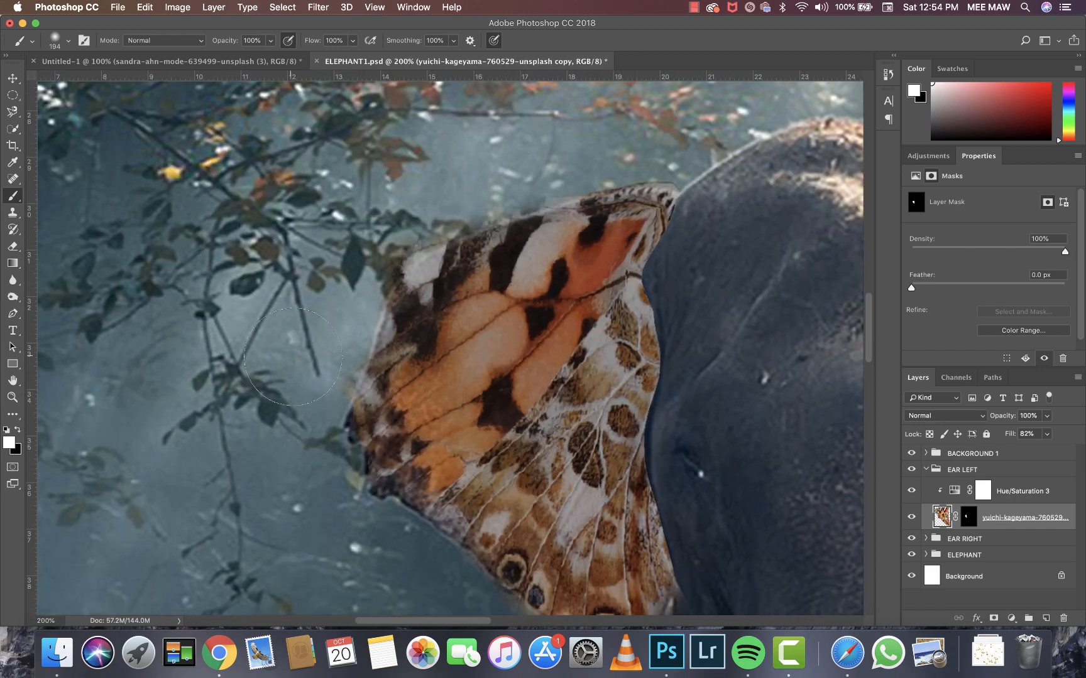
Step: Paint black on the left wing's layer mask with the soft brush to clean the hazy outer and upper edges
{"action": "left_click", "coordinate": [967, 517]}
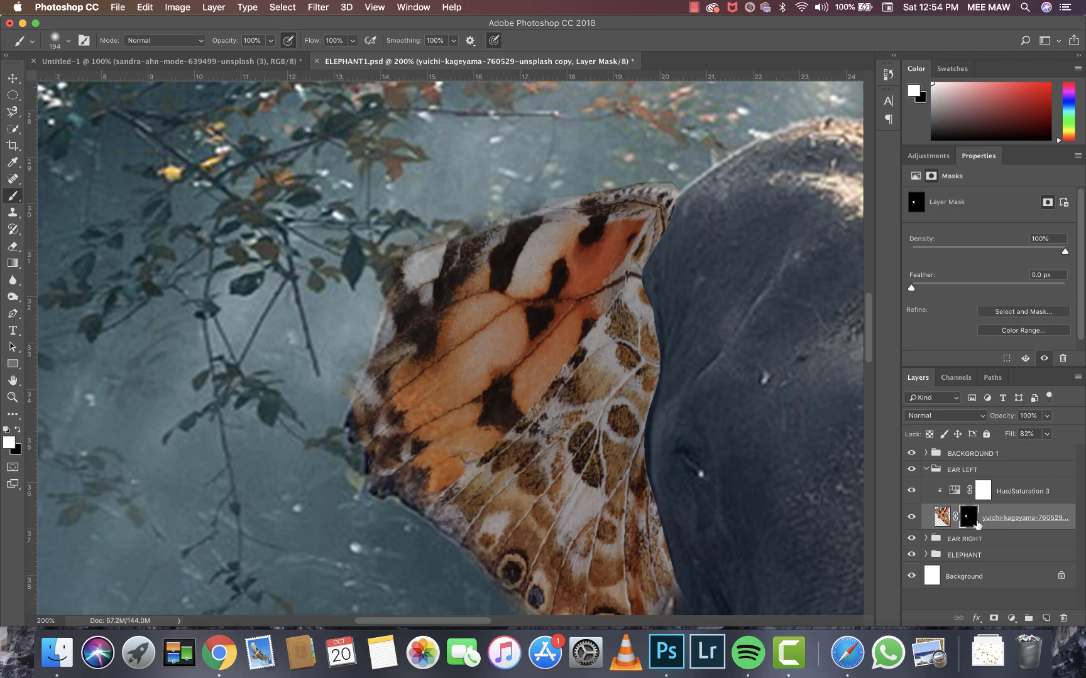
{"action": "key", "text": "x"}
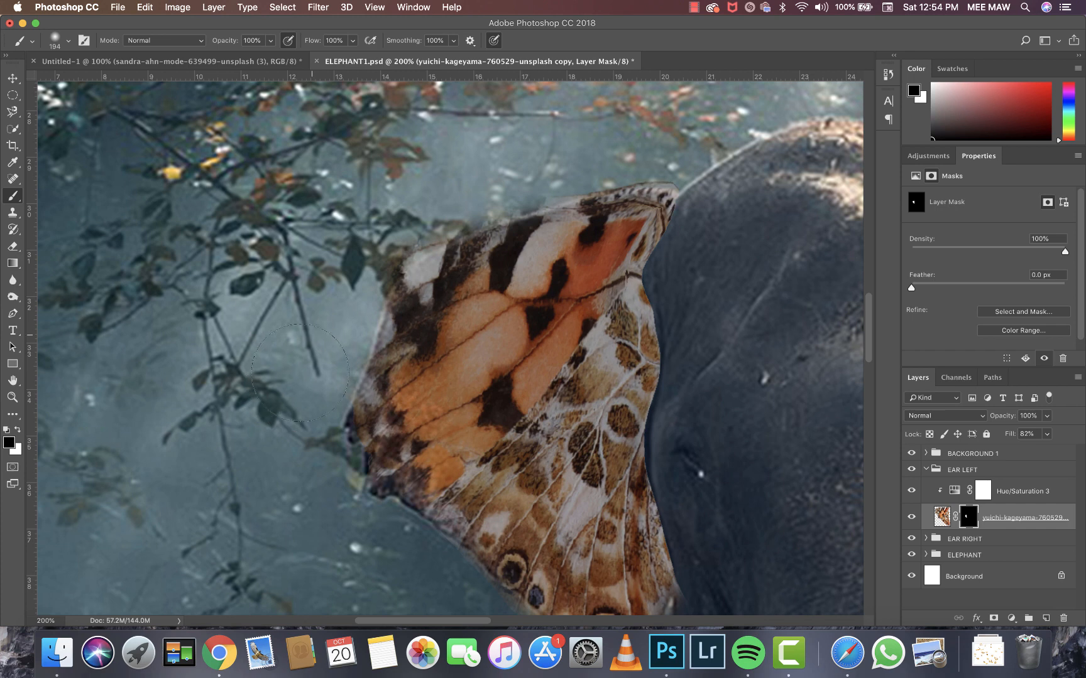
{"action": "scroll", "coordinate": [326, 323], "scroll_direction": "up", "scroll_amount": 2}
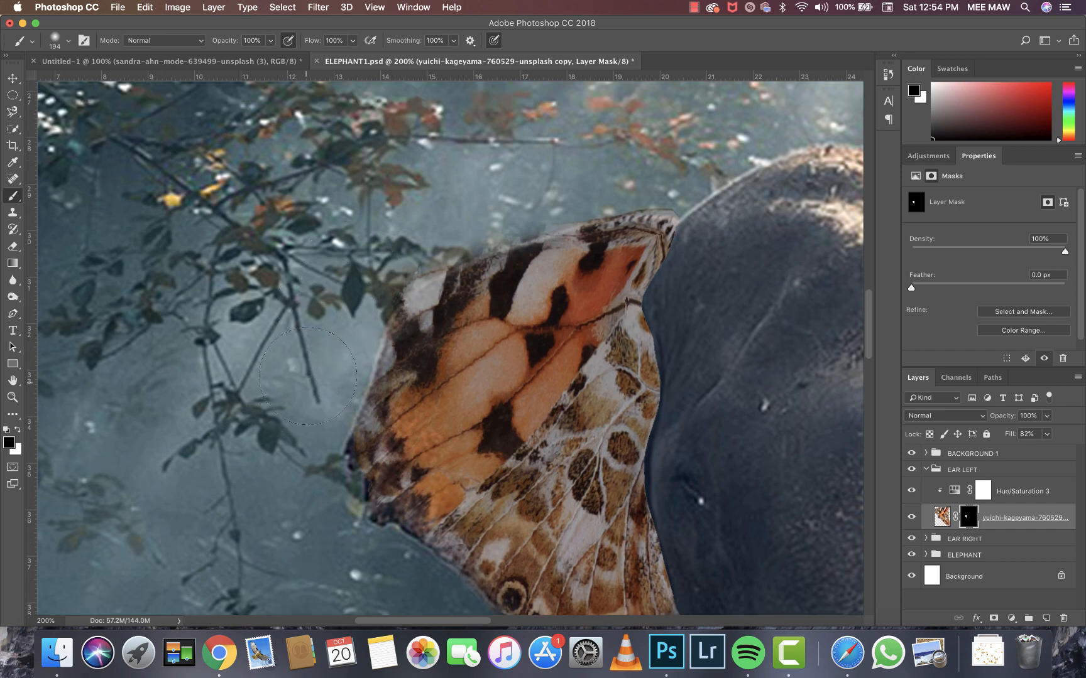
{"action": "scroll", "coordinate": [307, 375], "scroll_direction": "up", "scroll_amount": 4}
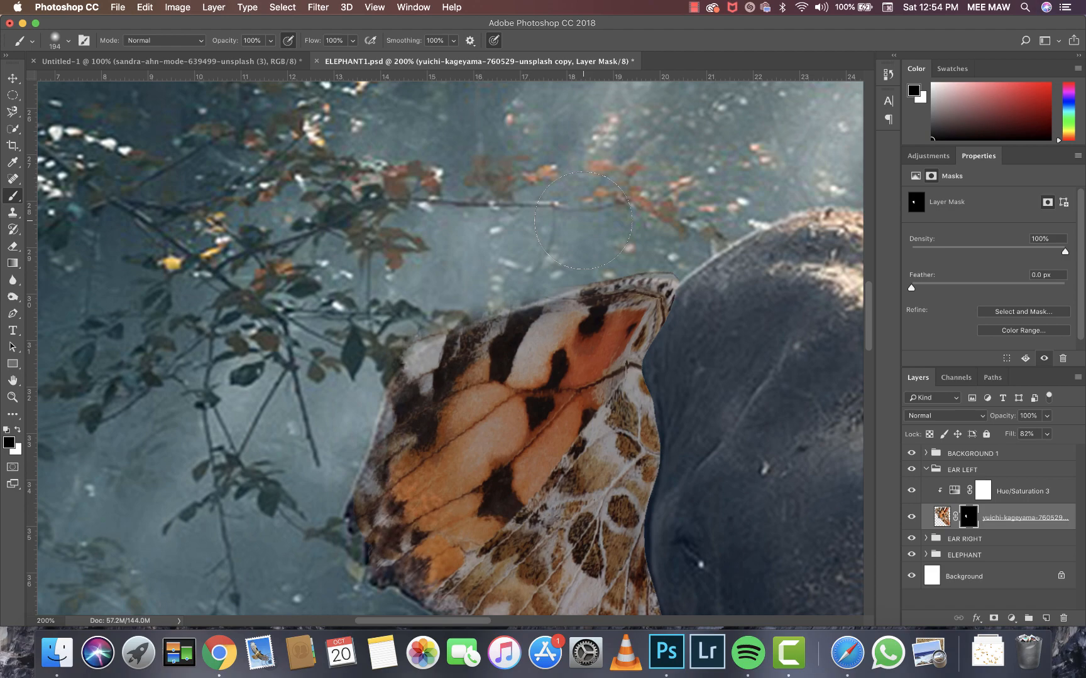
{"action": "key", "text": "super+0"}
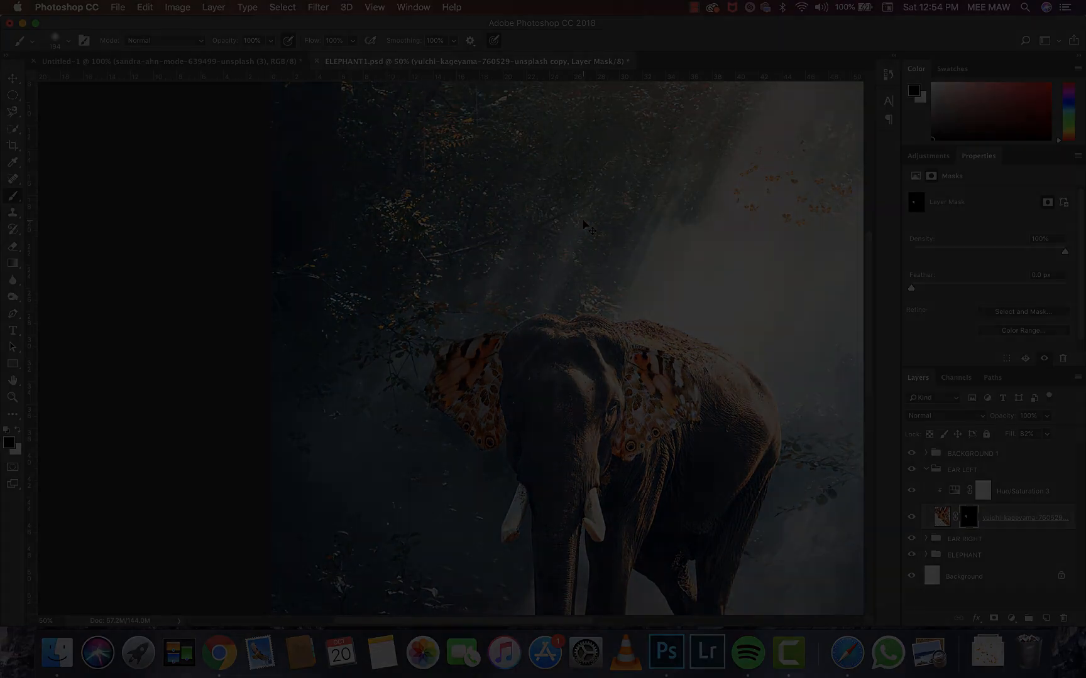